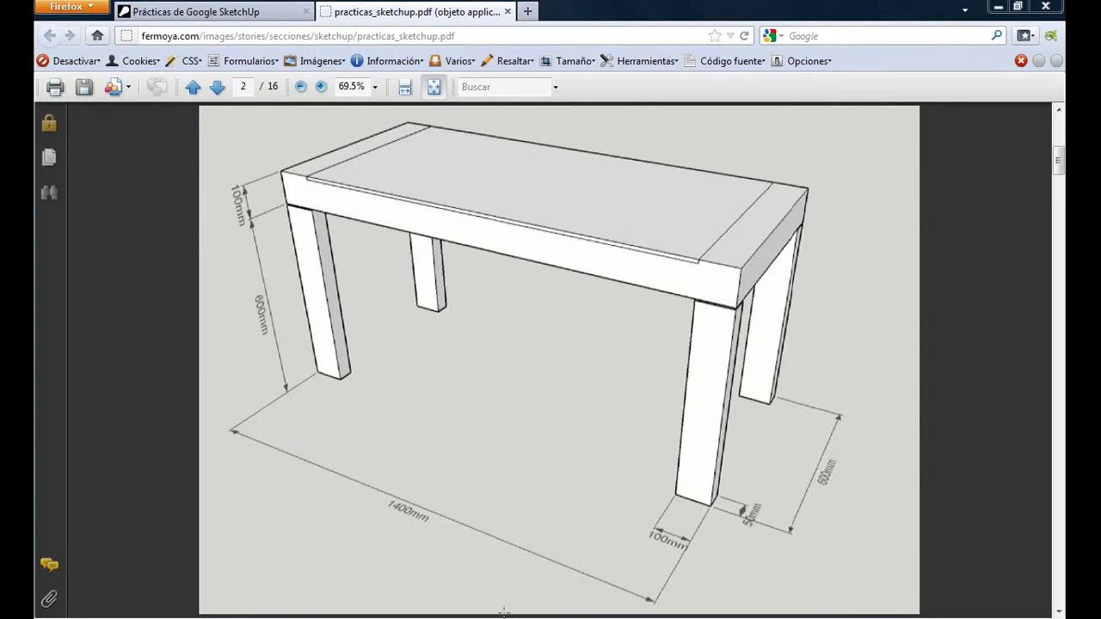
- Switch to SketchUp and save the chair model on the desktop (Escritorio) as silla
key(super)
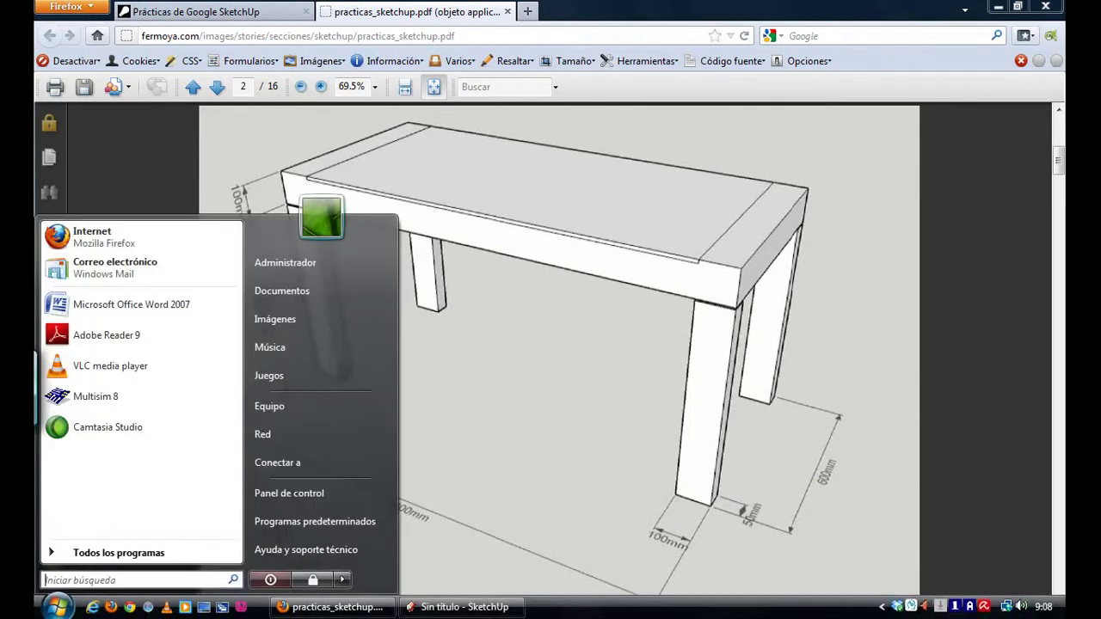
click(465, 607)
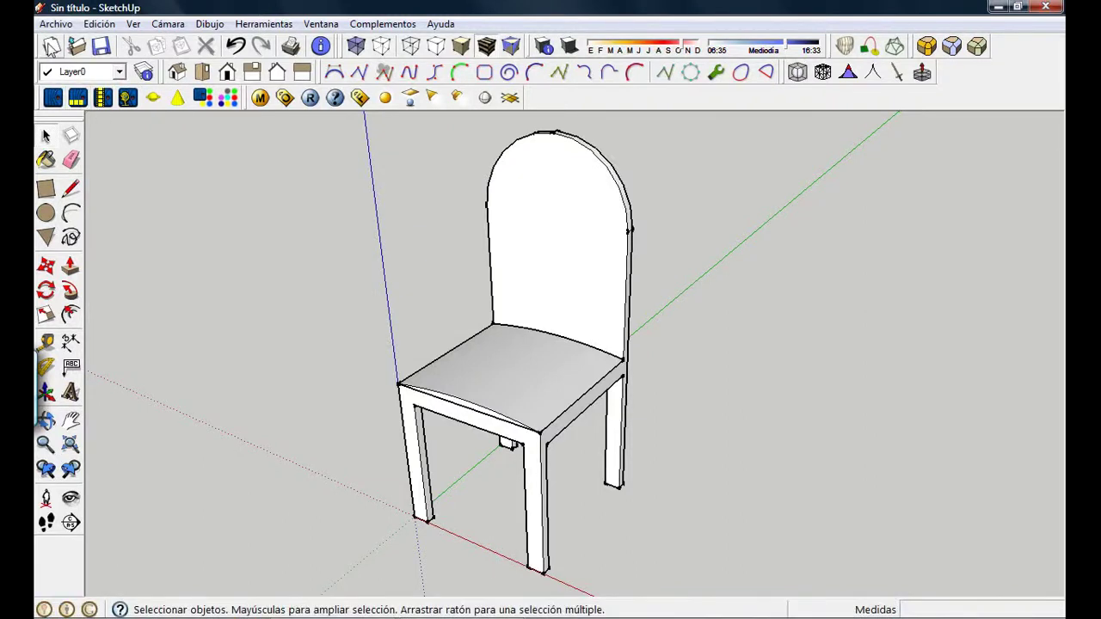
click(54, 26)
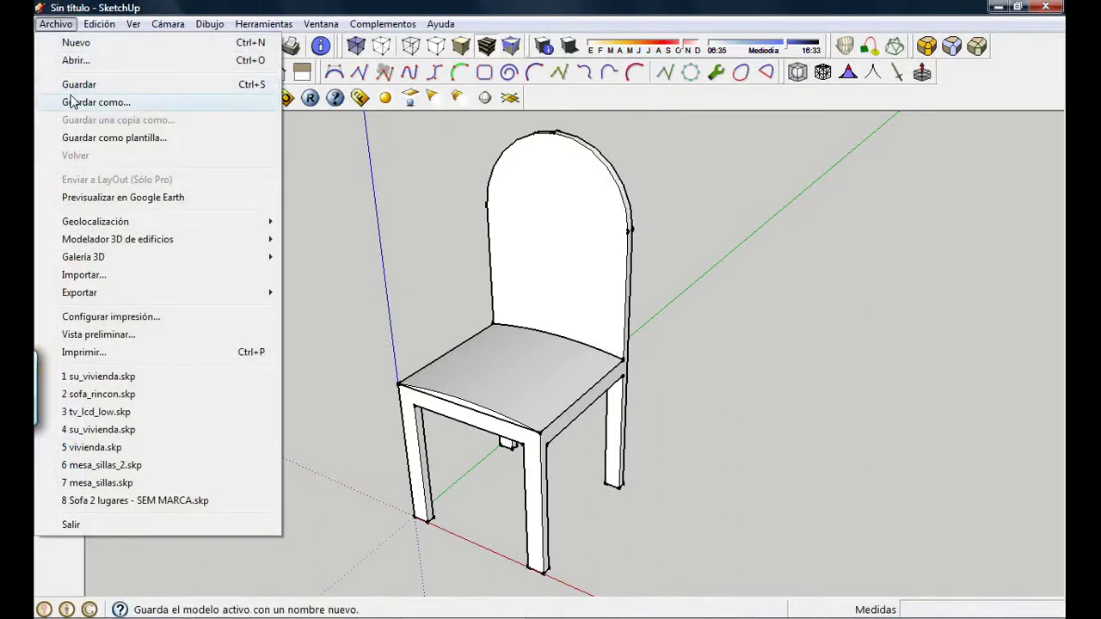
click(83, 86)
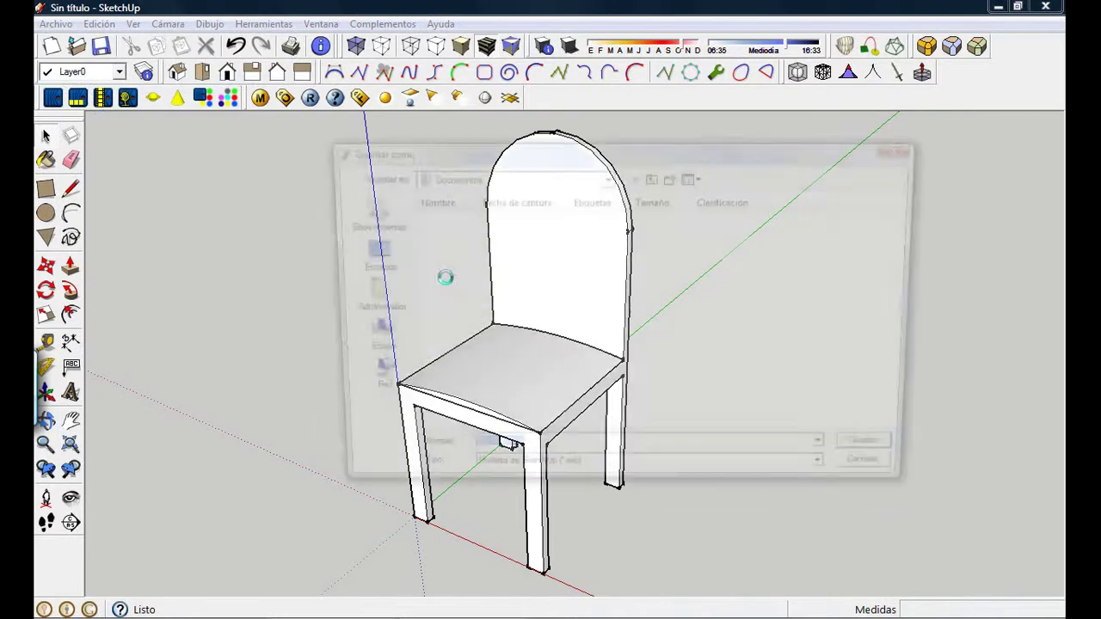
click(364, 256)
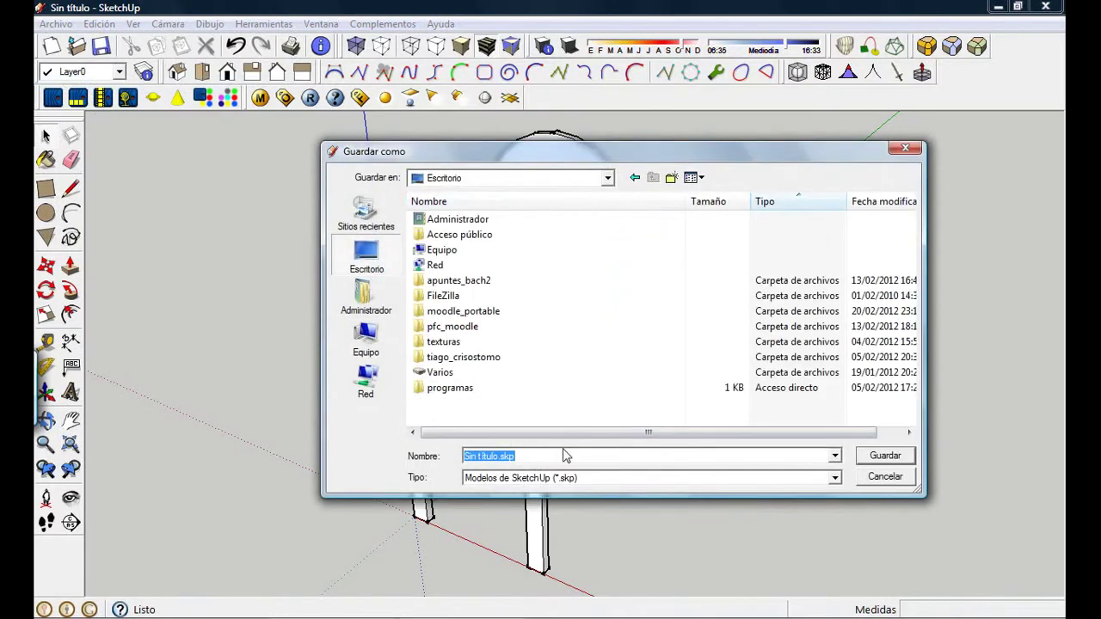
text(silla)
key(Return)
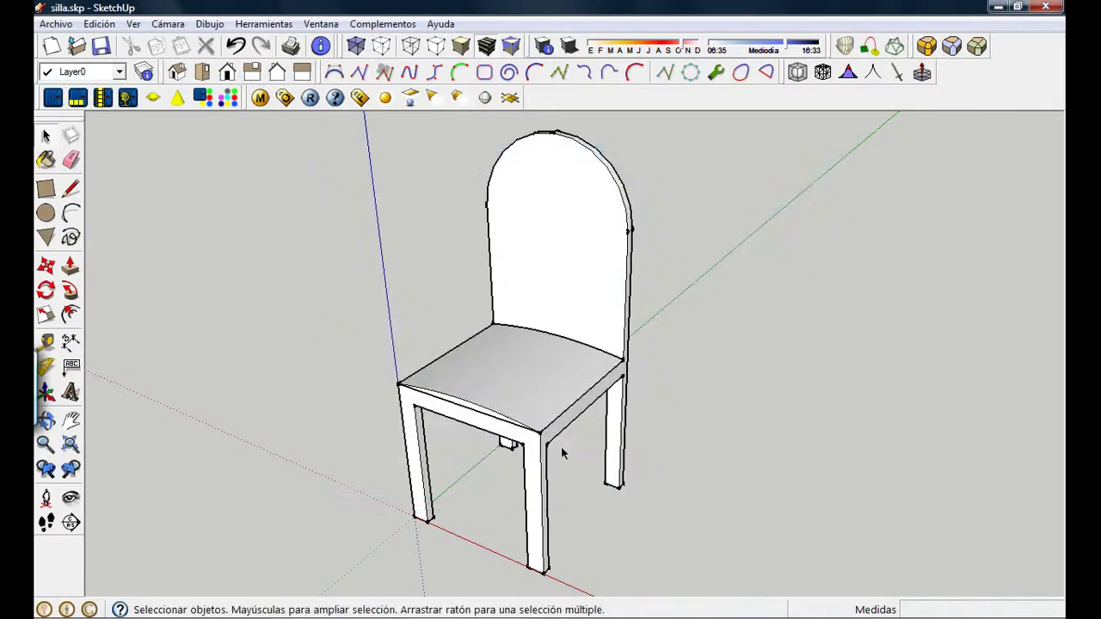
- Start a new model and consult the table's dimensions in practicas_sketchup.pdf in Firefox, returning to SketchUp
click(51, 47)
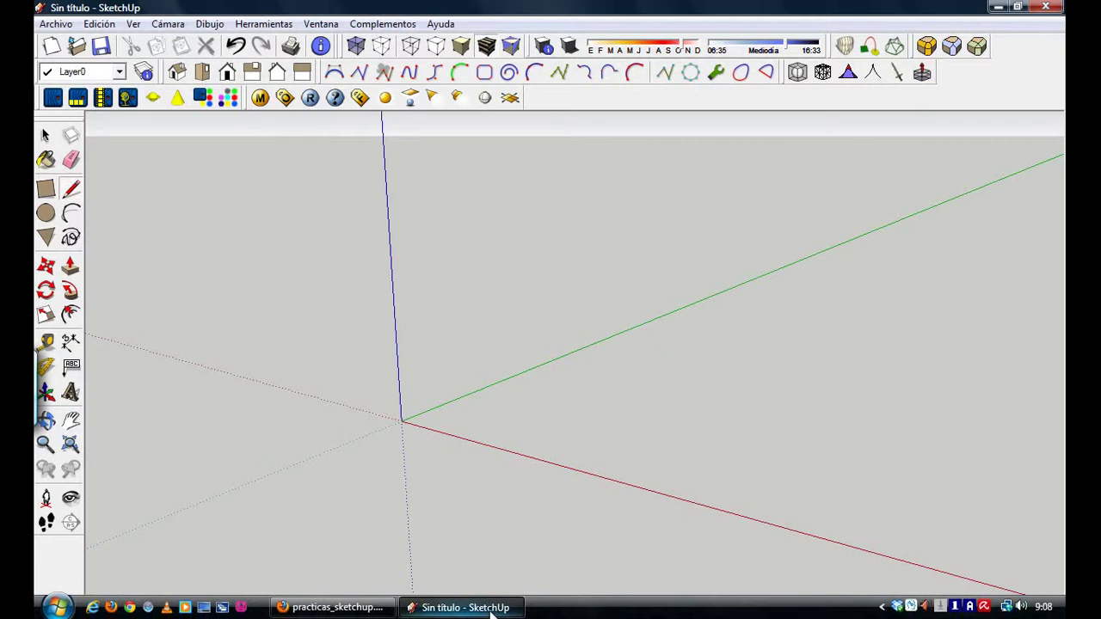
click(331, 612)
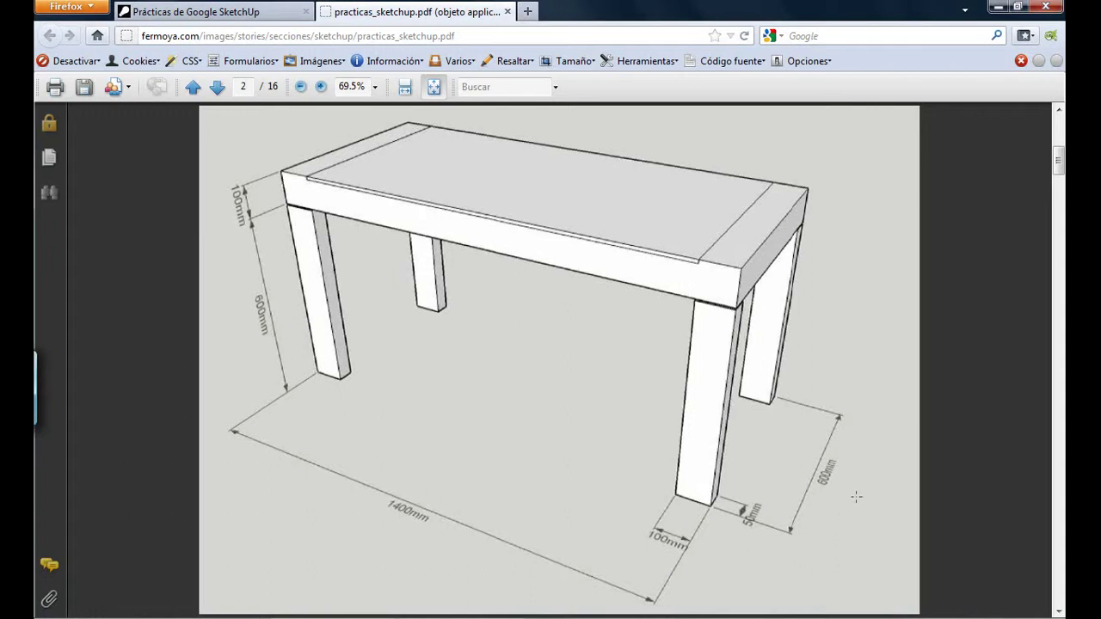
click(443, 609)
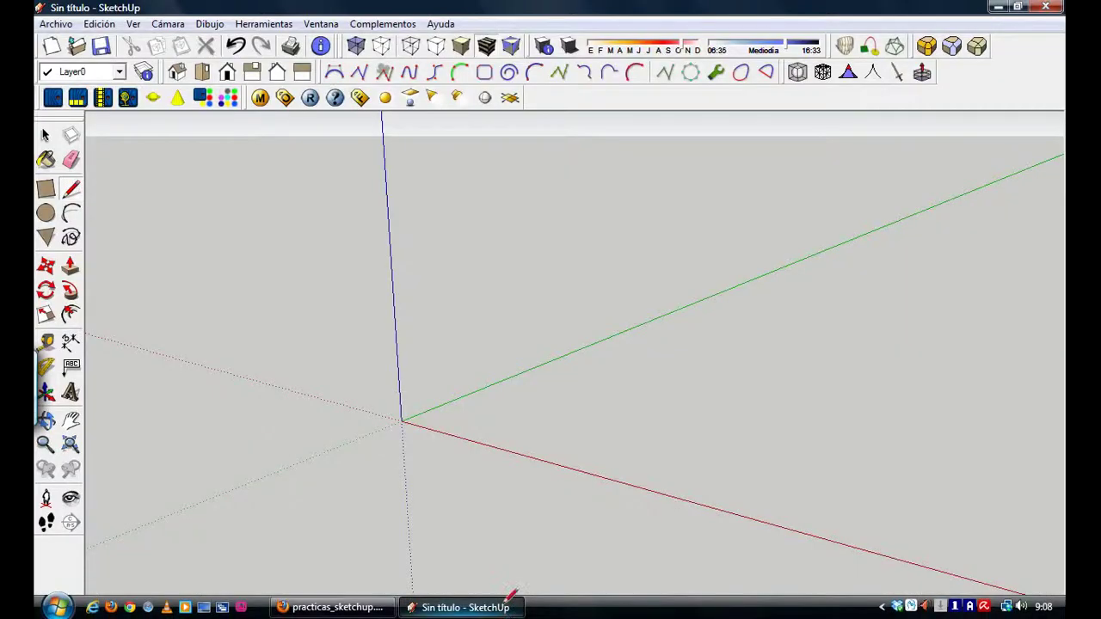
- Draw a 1200 x 600 mm rectangle on the ground plane, starting at the origin
click(45, 188)
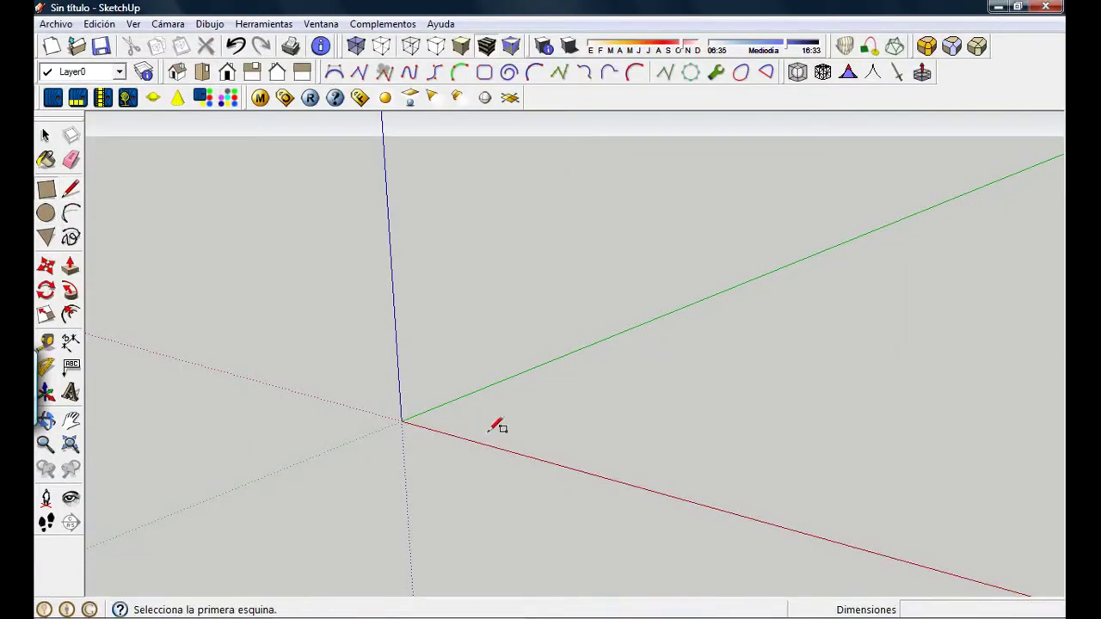
click(402, 421)
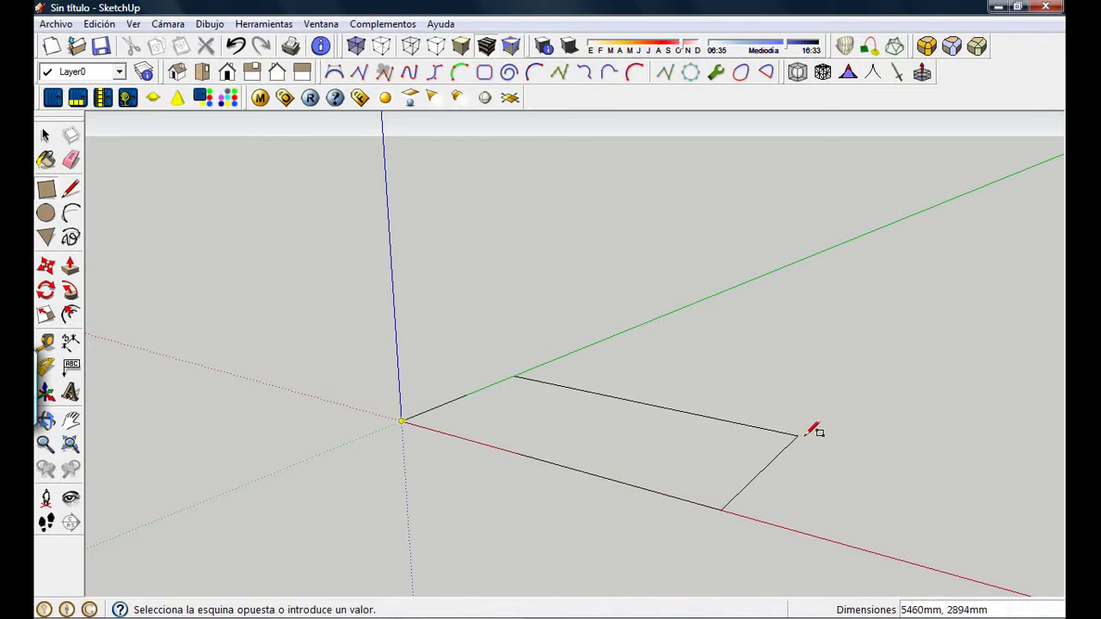
text(1200,600)
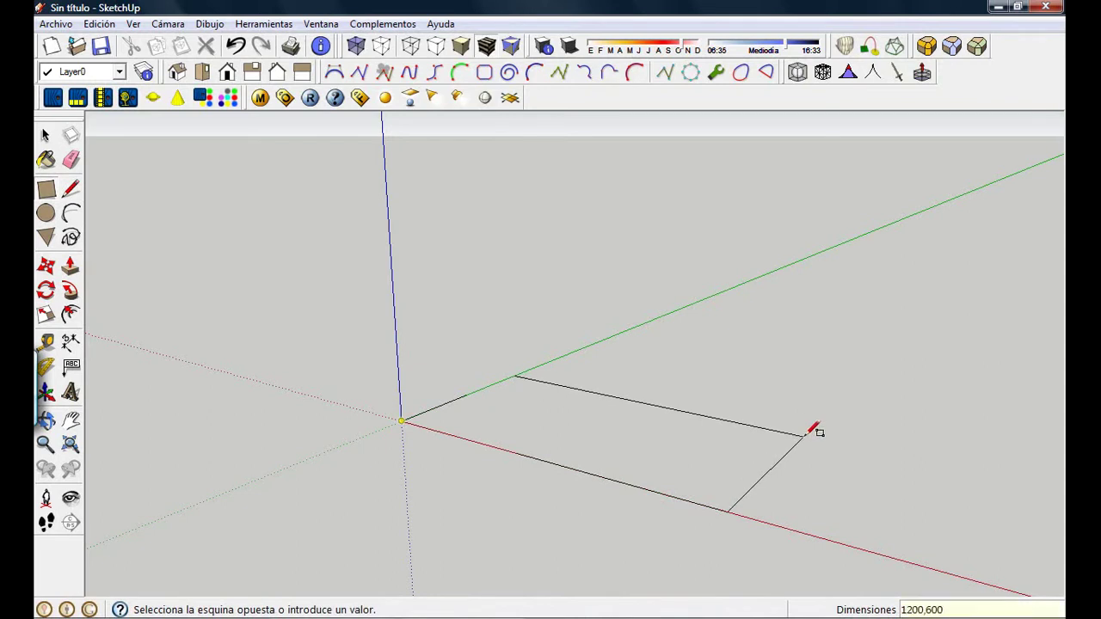
key(Return)
scroll(434, 417, up, 5)
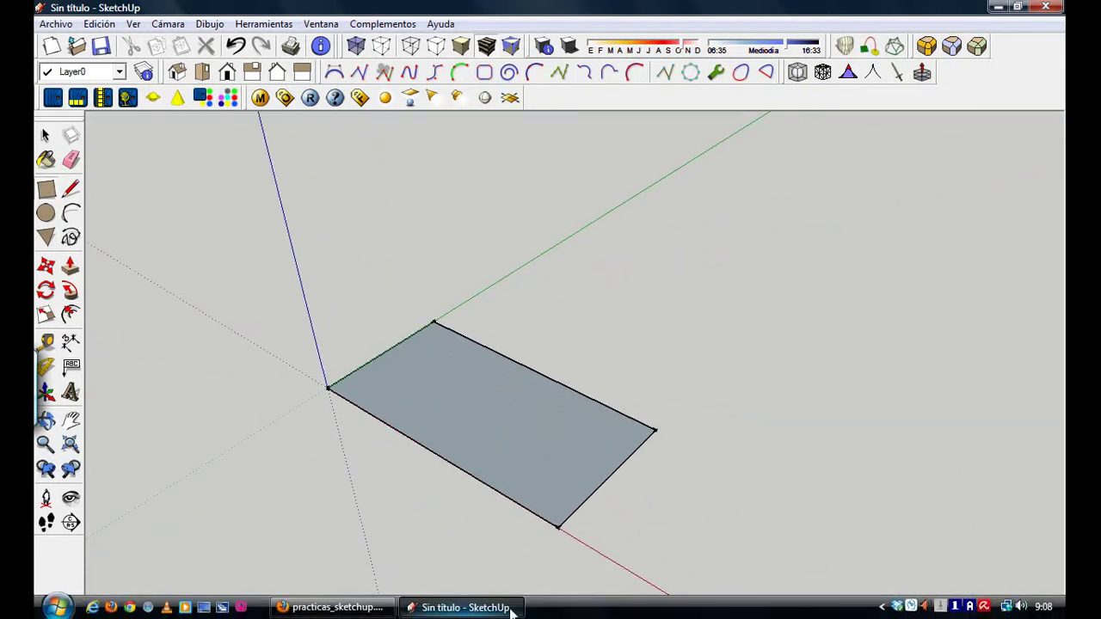
- Check the leg height in the PDF drawing and extrude the rectangle 600 mm upward with Push/Pull
click(325, 607)
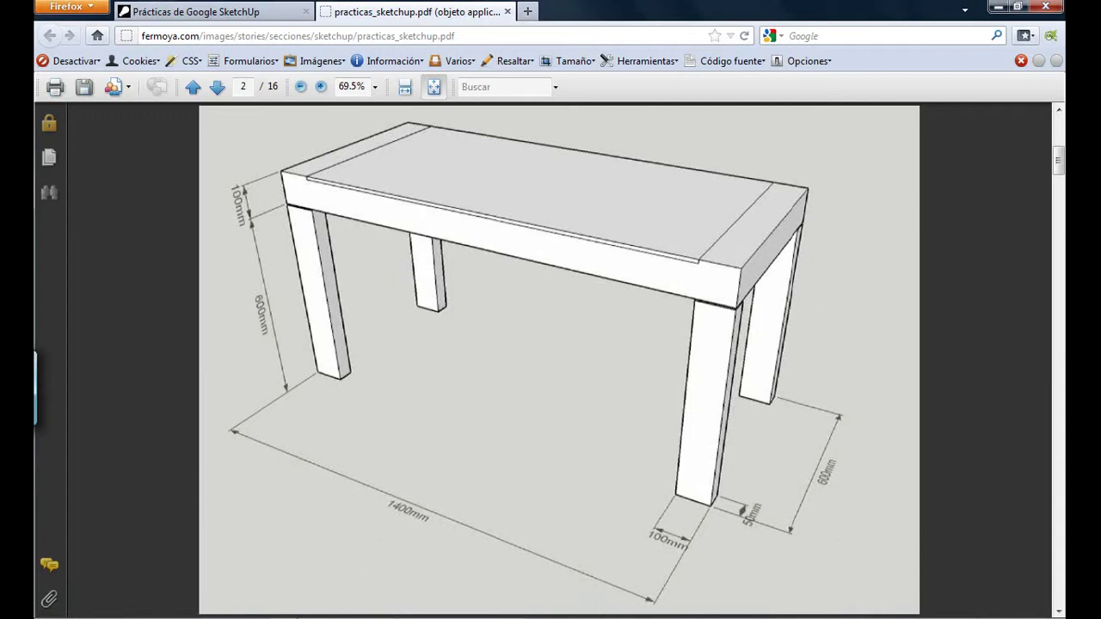
click(456, 607)
click(72, 266)
middle_drag(332, 393, 472, 382)
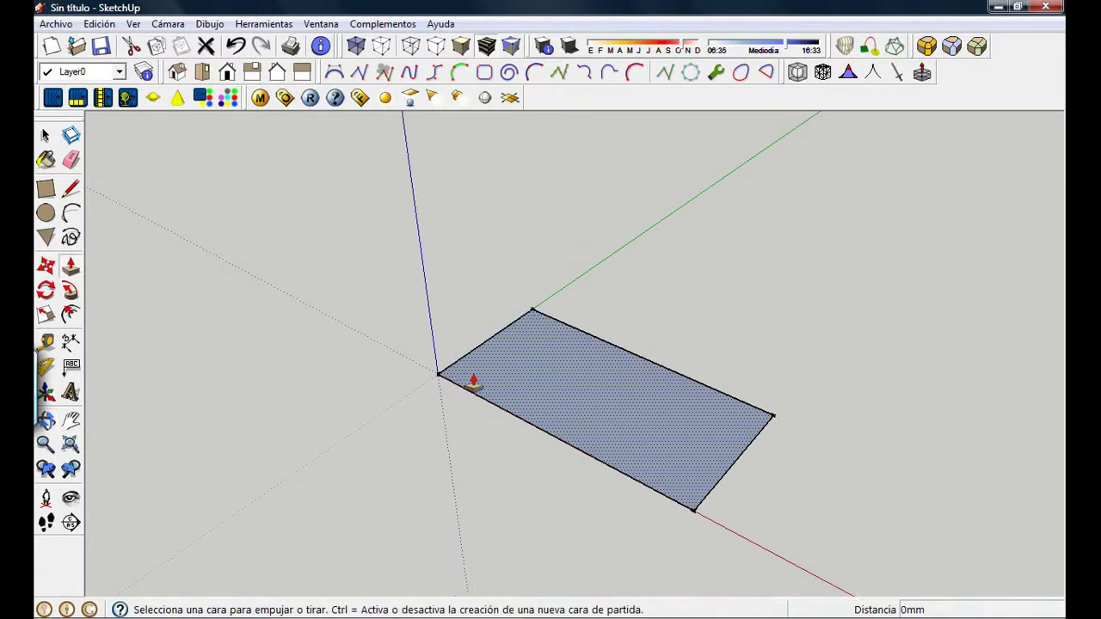
scroll(614, 424, up, 2)
middle_drag(625, 440, 547, 386)
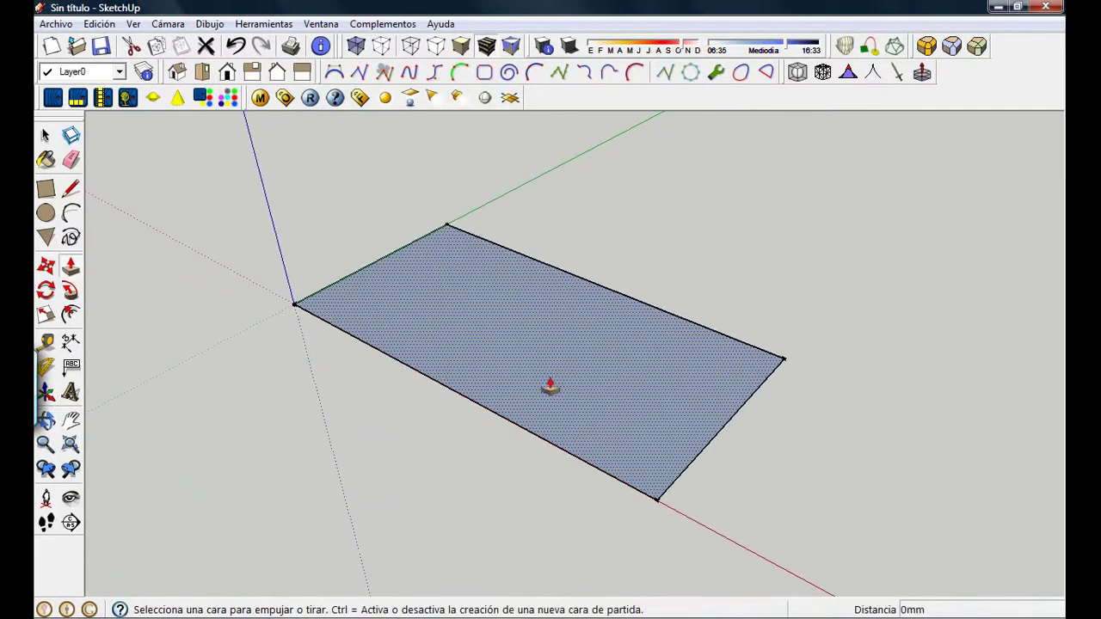
click(525, 351)
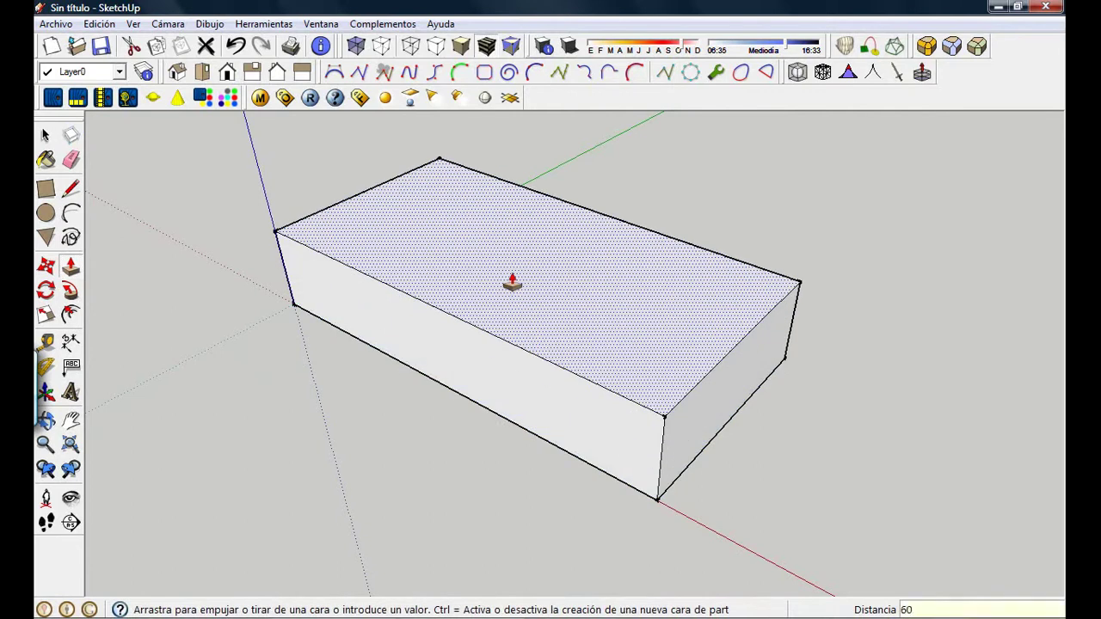
key(Return)
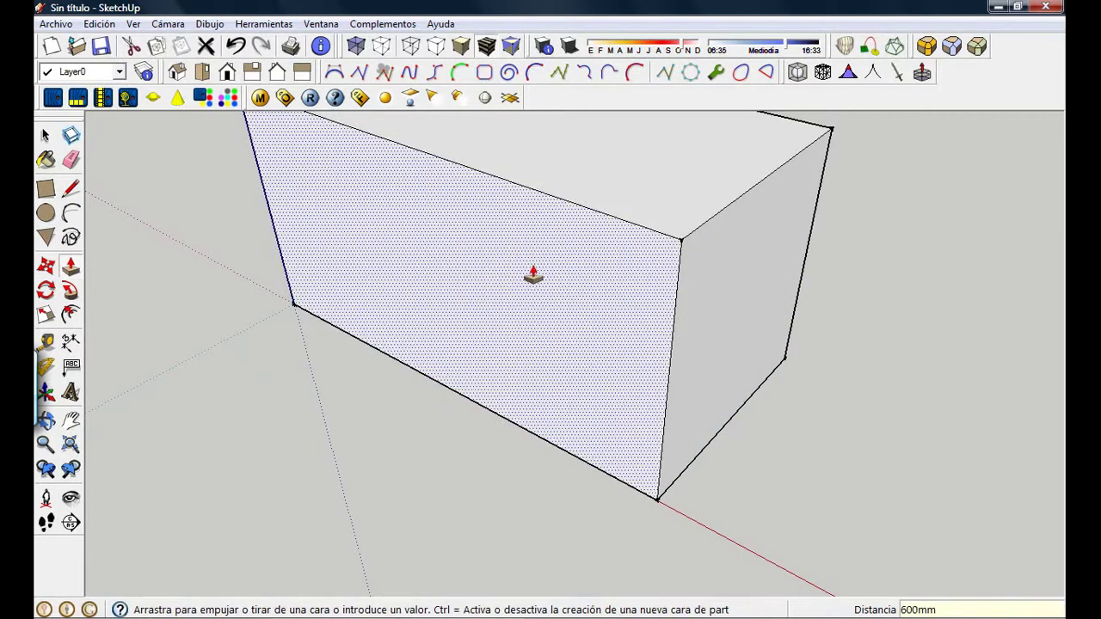
- Extrude the box's upper face another 100 mm as a separate tabletop section, using Push/Pull with a new starting face
middle_drag(534, 272, 484, 447)
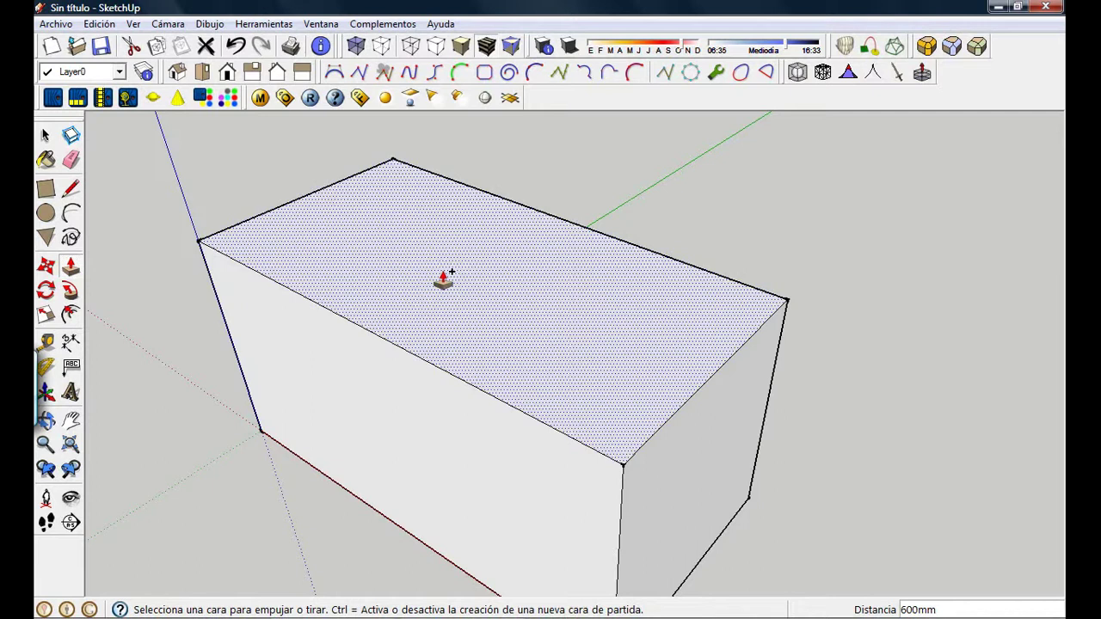
drag(442, 279, 435, 208)
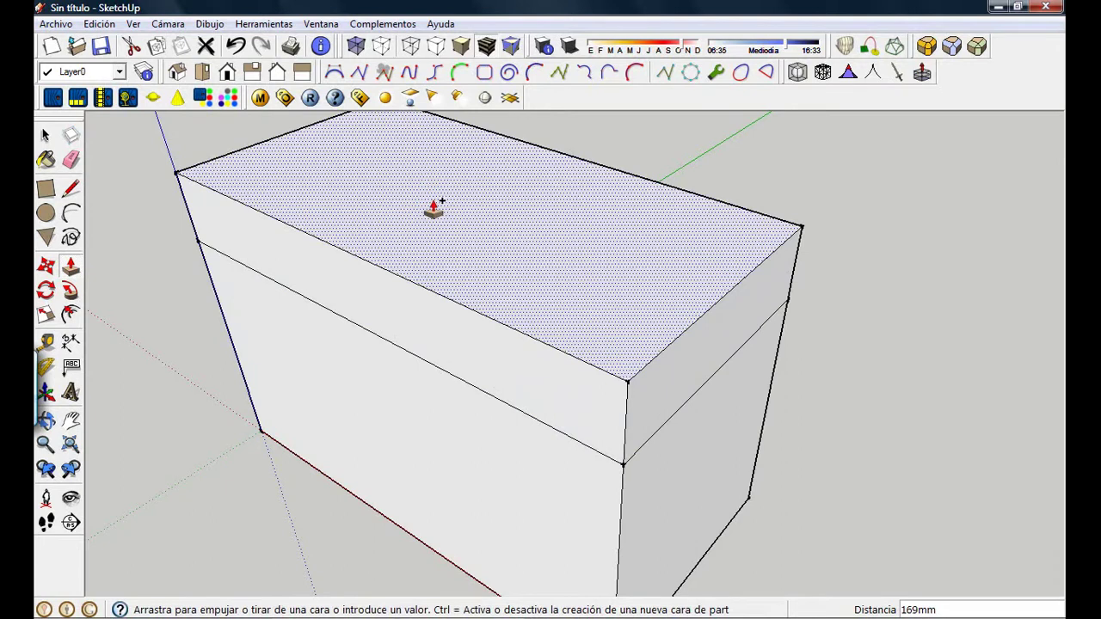
drag(434, 208, 371, 243)
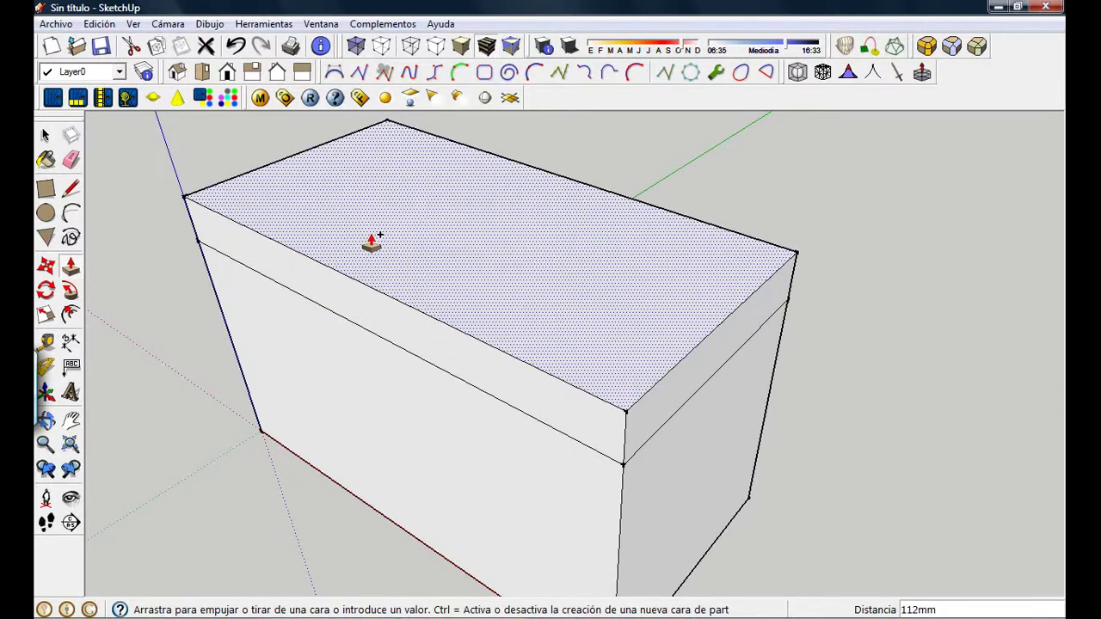
text(100)
key(Return)
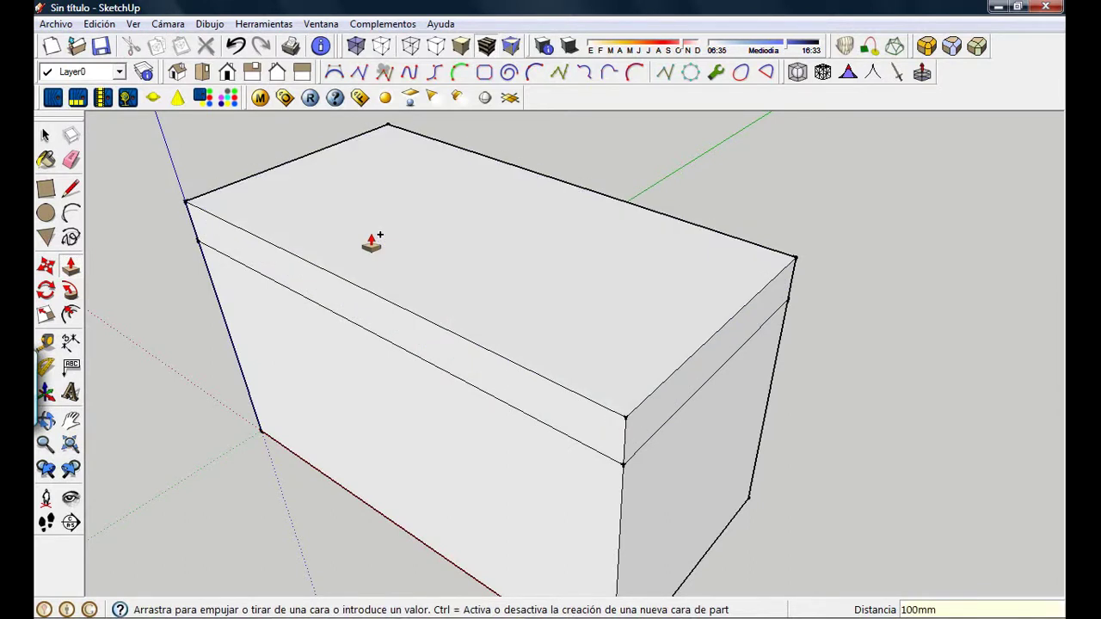
- Check the leg width in the PDF and place vertical guides 100 mm inward from both side edges of the box's front face
middle_drag(413, 324, 501, 286)
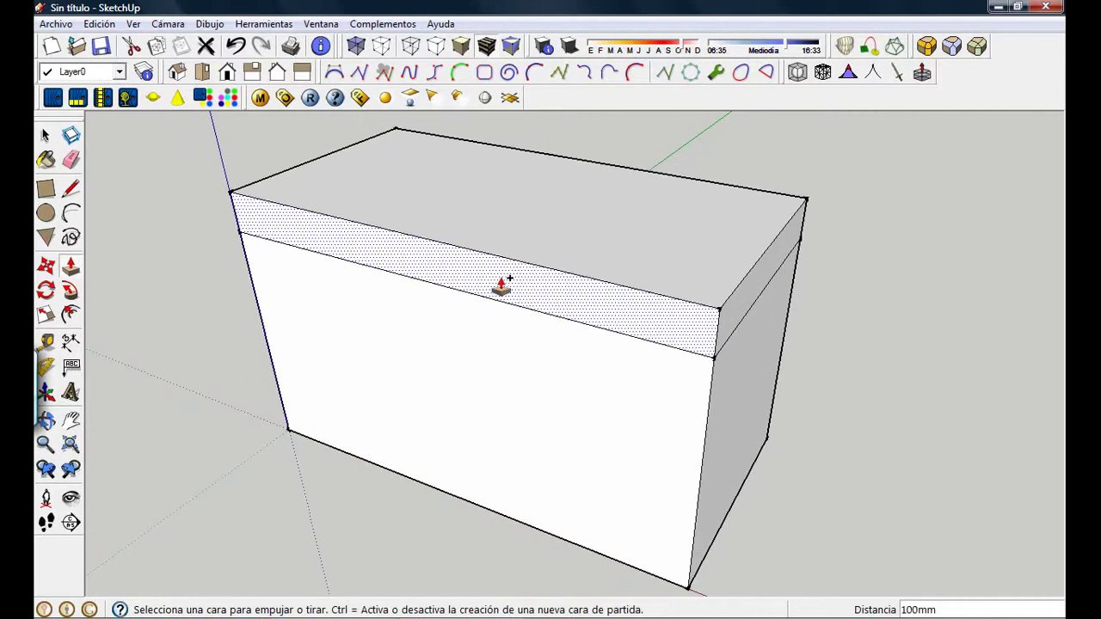
shift+middle_drag(525, 344, 484, 332)
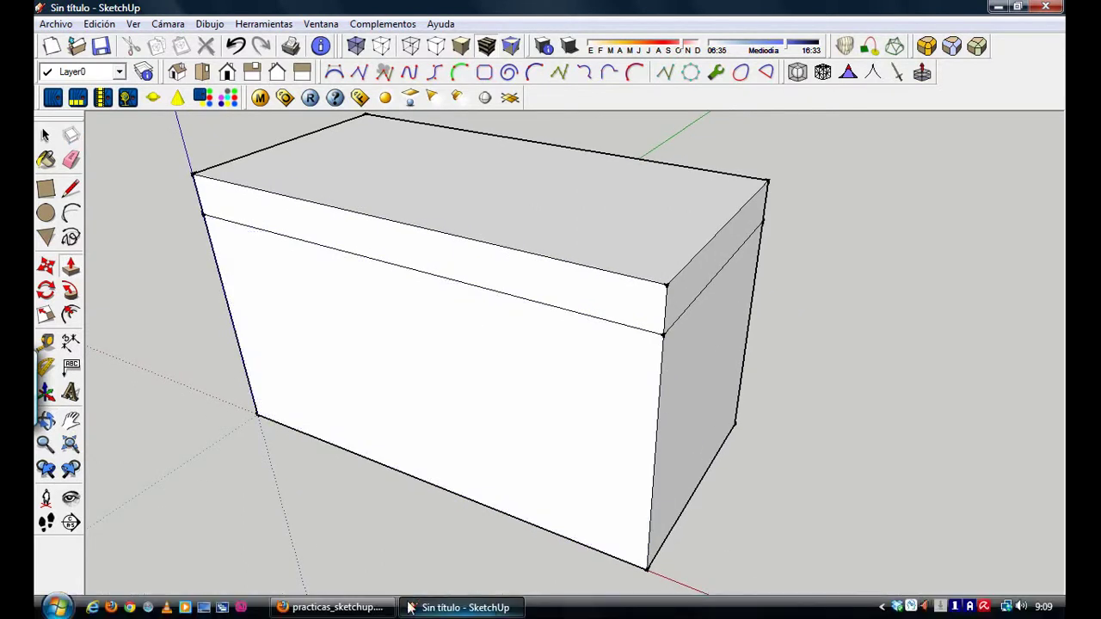
click(335, 607)
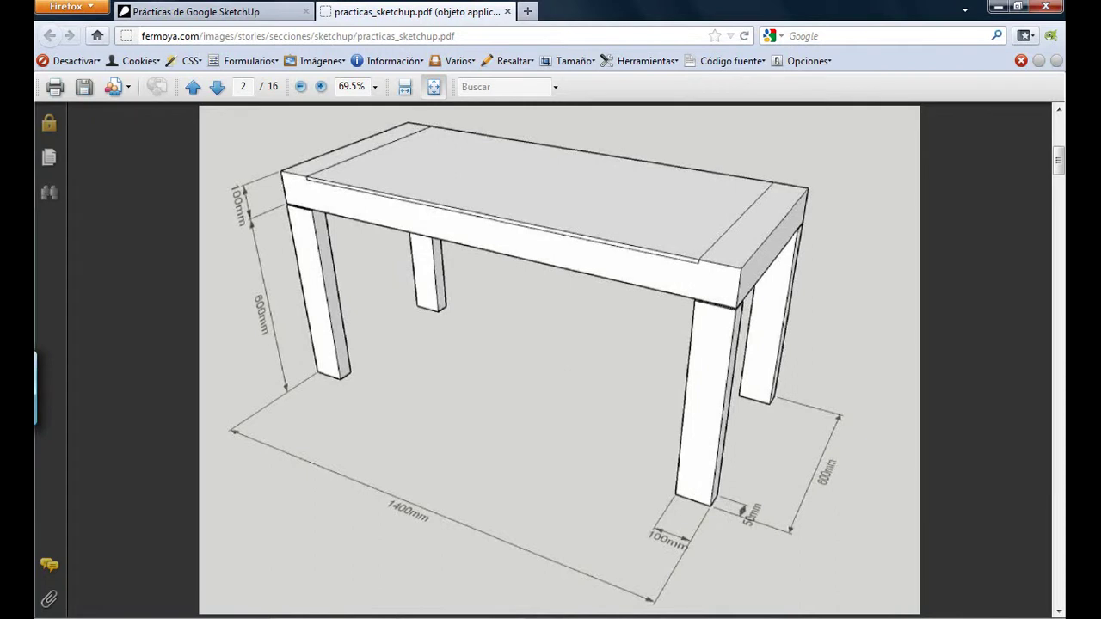
click(510, 609)
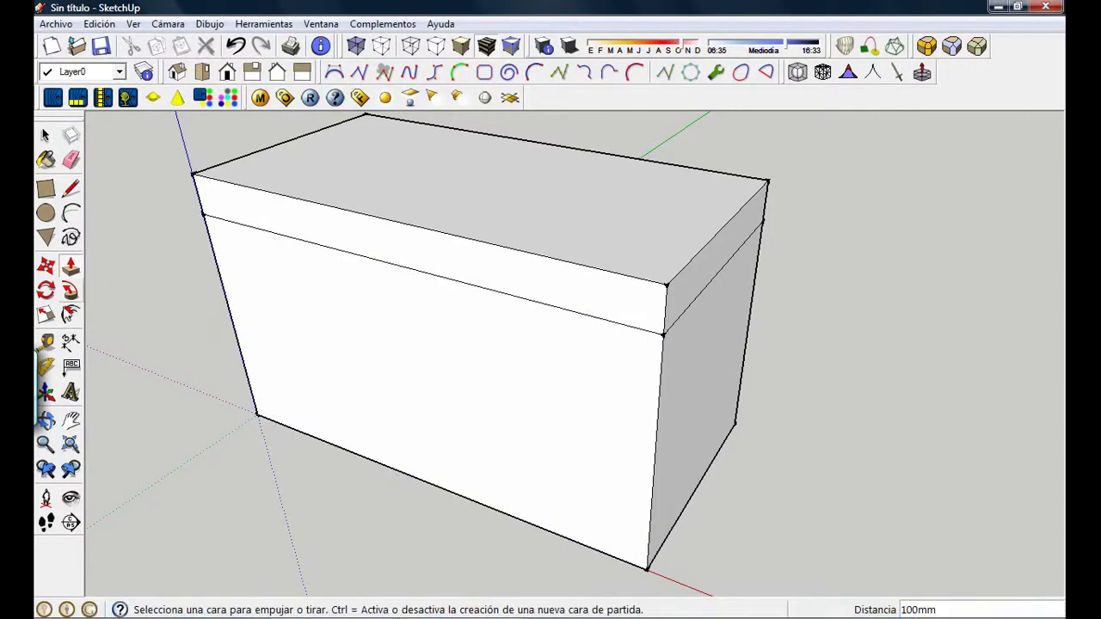
click(47, 342)
click(231, 321)
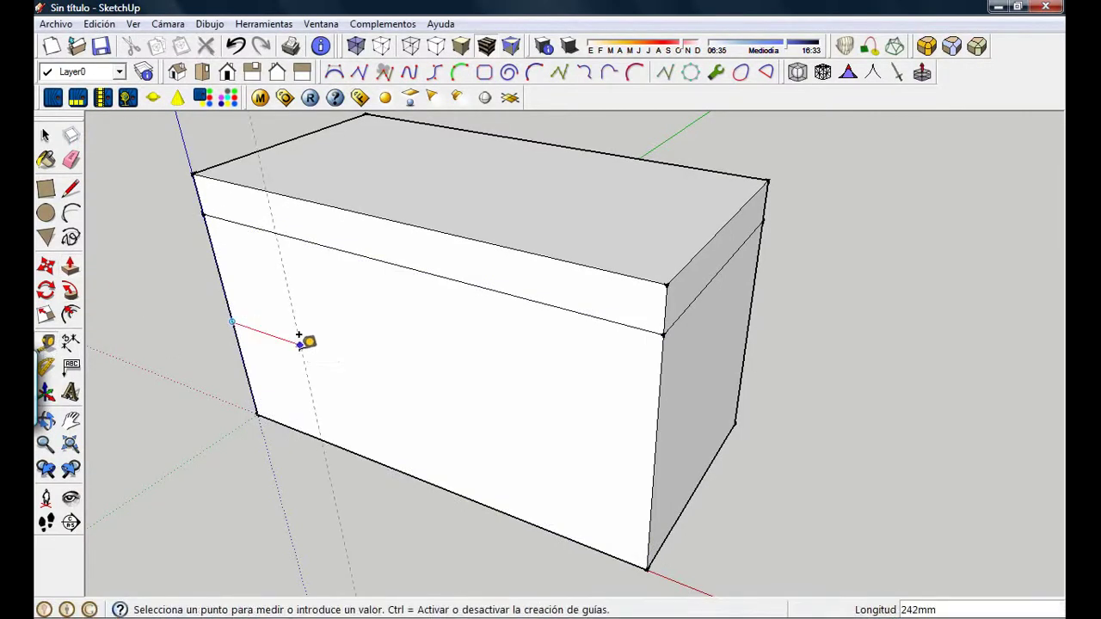
text(100)
key(Return)
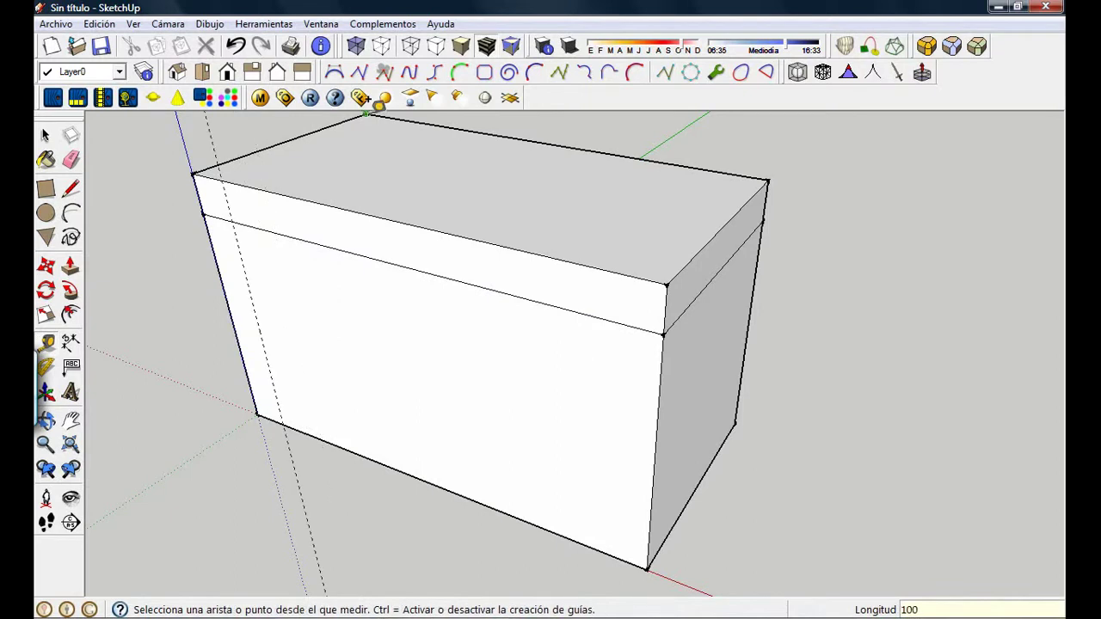
click(652, 455)
text(100)
key(Return)
- Draw a rectangle on the front face between the two guides, from the base edge up to the tabletop's lower line
click(46, 188)
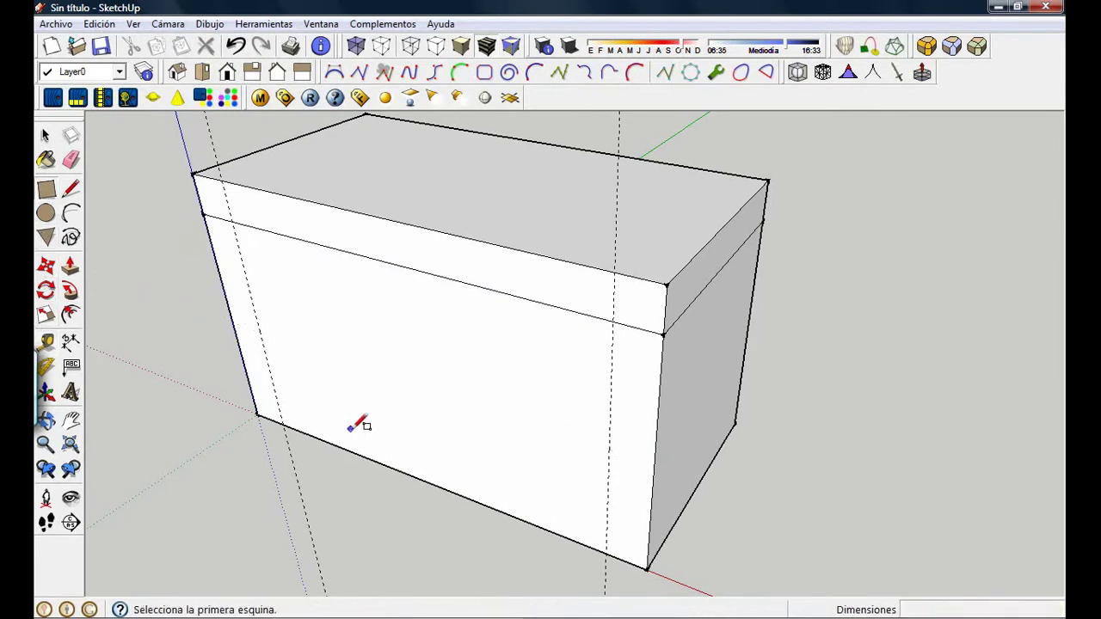
click(283, 424)
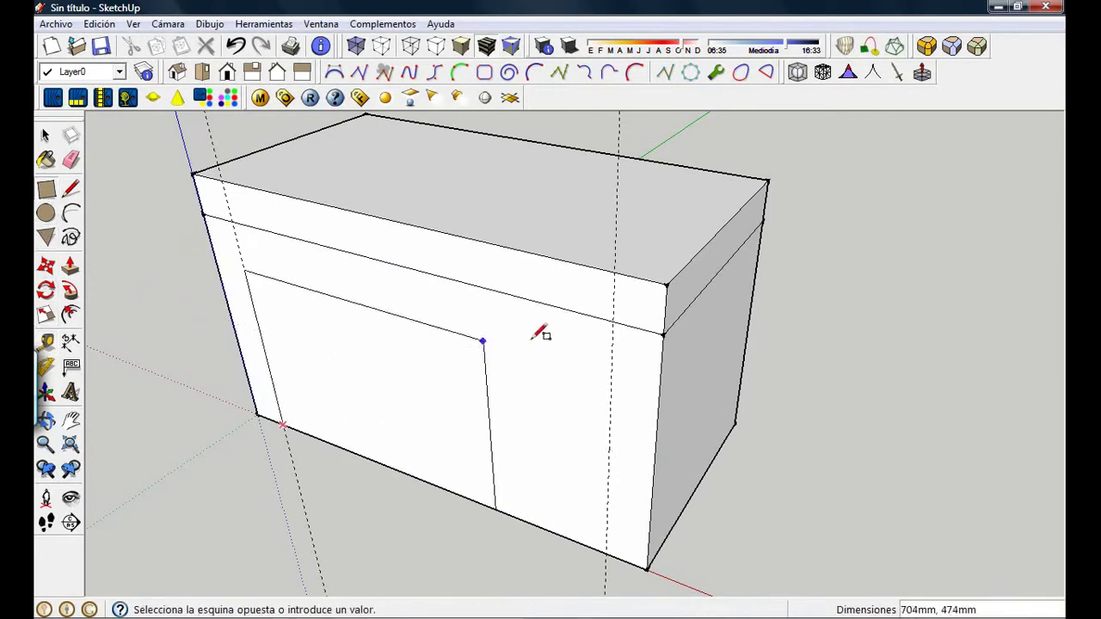
click(613, 322)
- Push the rectangle between the legs 600 mm through to the back and erase the leftover lower edge to open the space under the tabletop
click(71, 268)
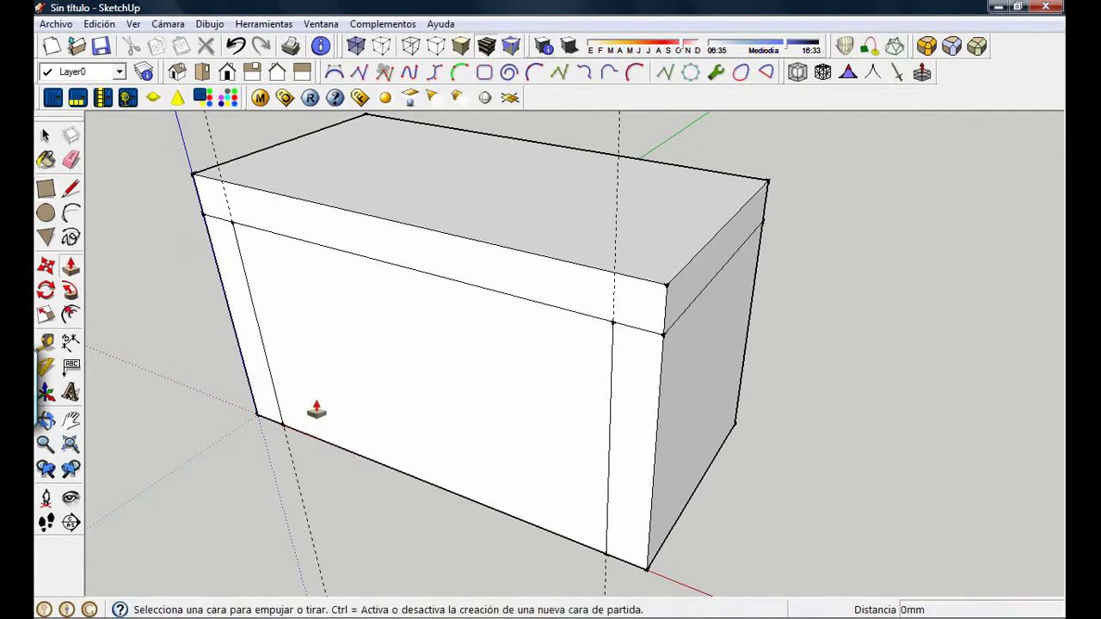
click(422, 436)
click(744, 368)
middle_drag(705, 449, 177, 344)
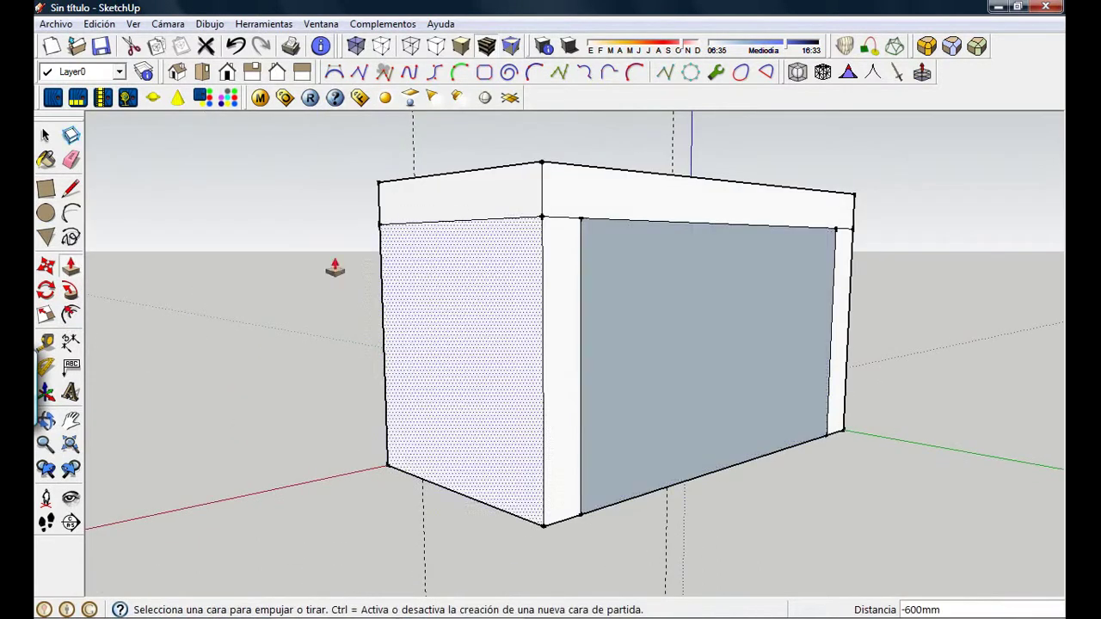
click(71, 159)
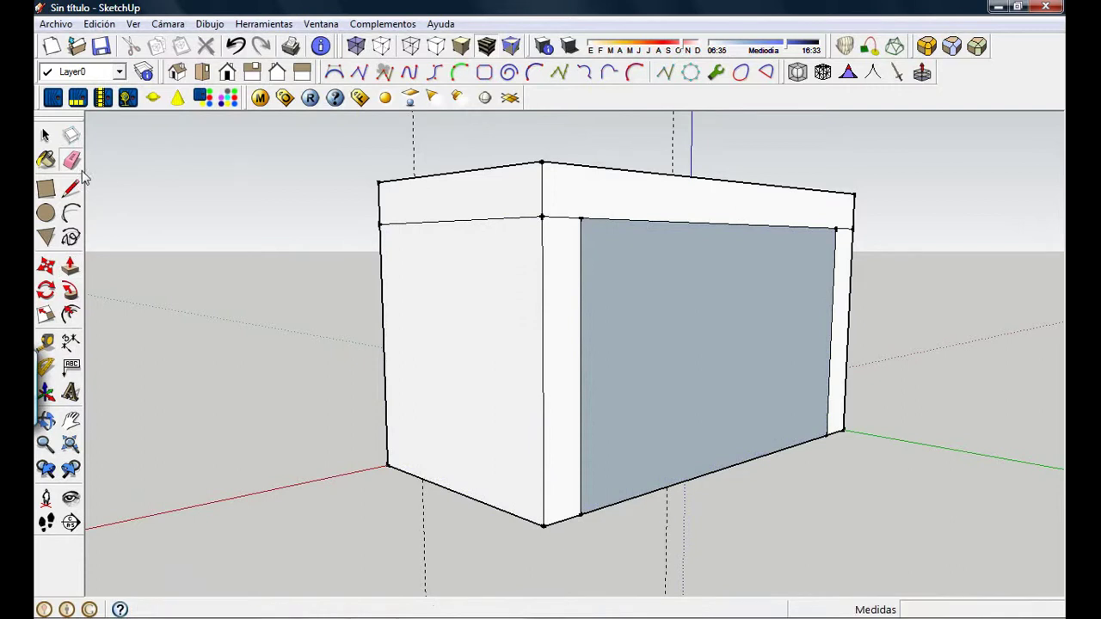
click(753, 456)
mouse_move(756, 453)
middle_down()
mouse_move(759, 442)
mouse_move(552, 241)
mouse_move(538, 250)
mouse_move(958, 489)
mouse_move(396, 364)
mouse_move(776, 361)
mouse_move(721, 410)
middle_up()
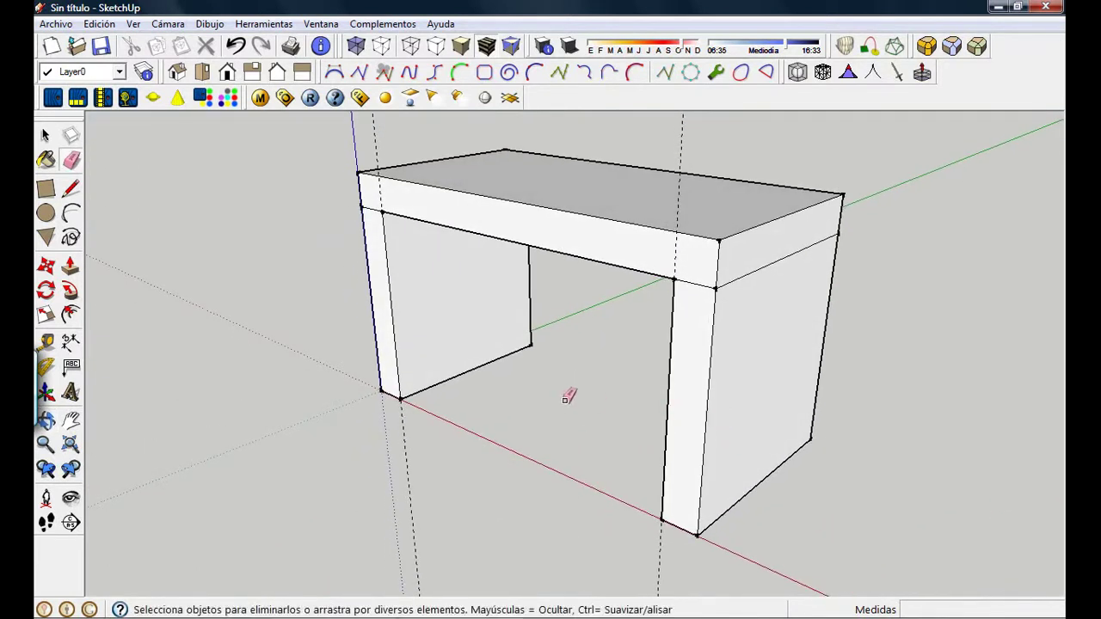
- Place vertical guides 50 mm inward from both vertical edges of the end face farthest from the origin
click(46, 342)
middle_drag(467, 420, 671, 444)
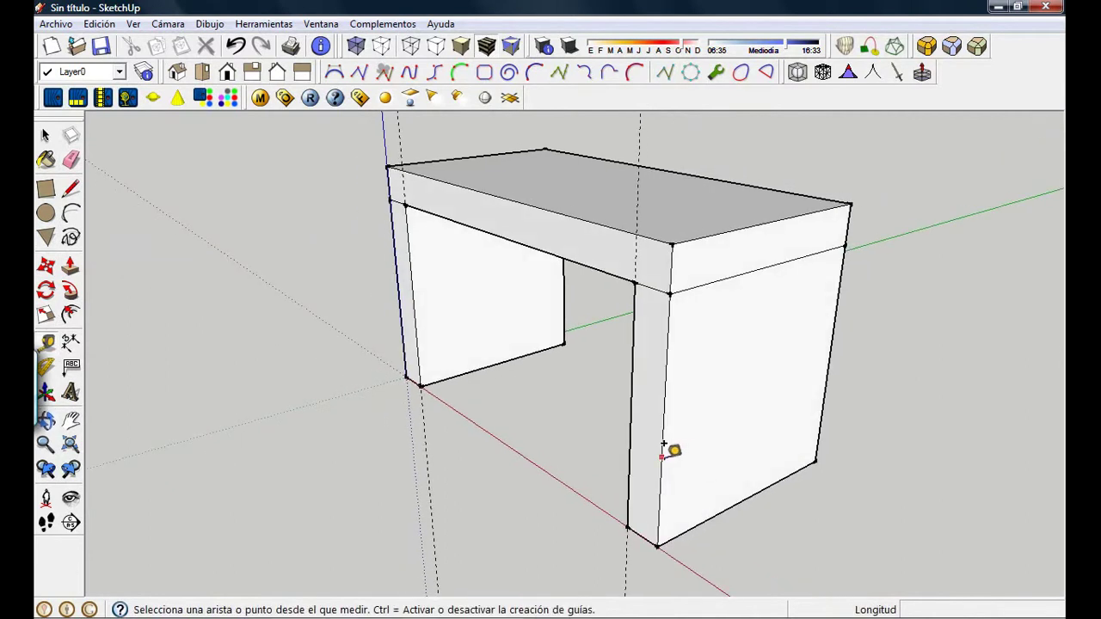
click(663, 447)
text(50)
key(Return)
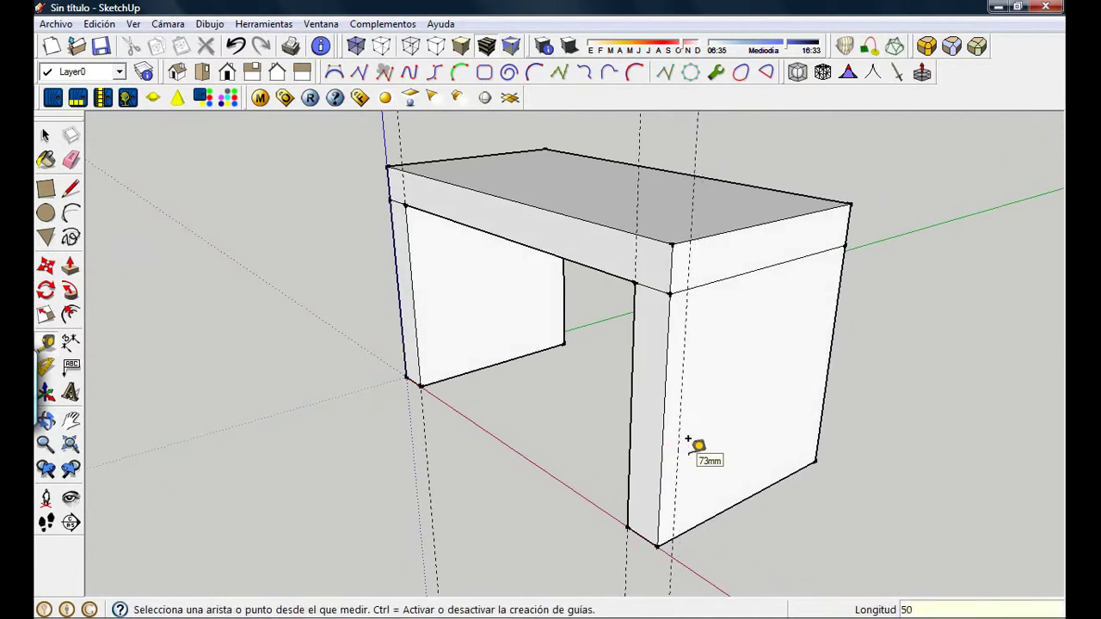
click(830, 343)
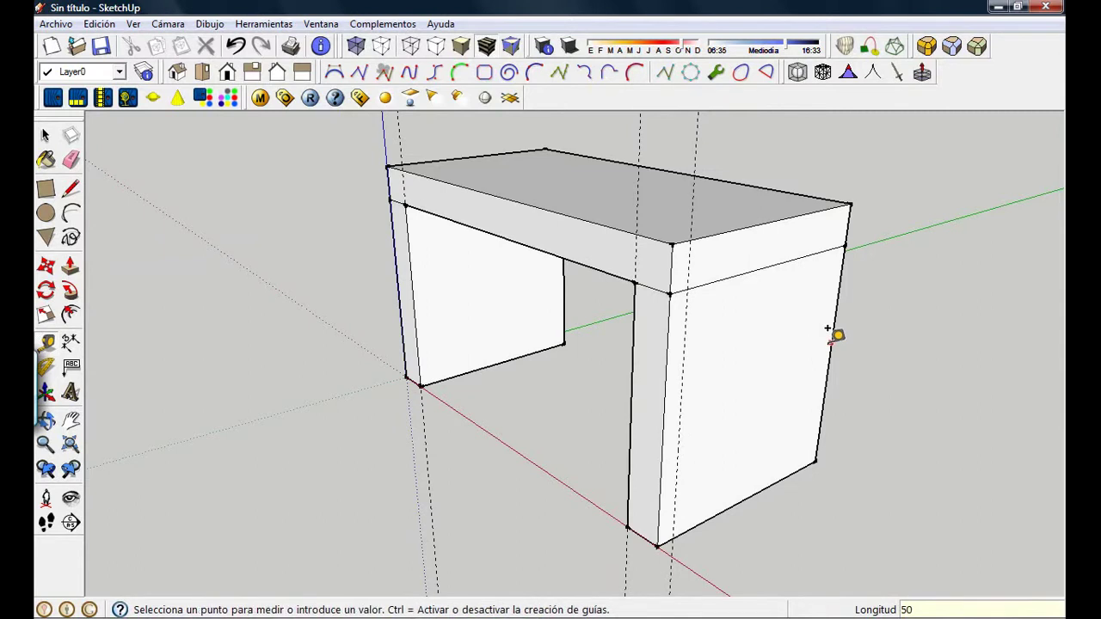
text(50)
key(Return)
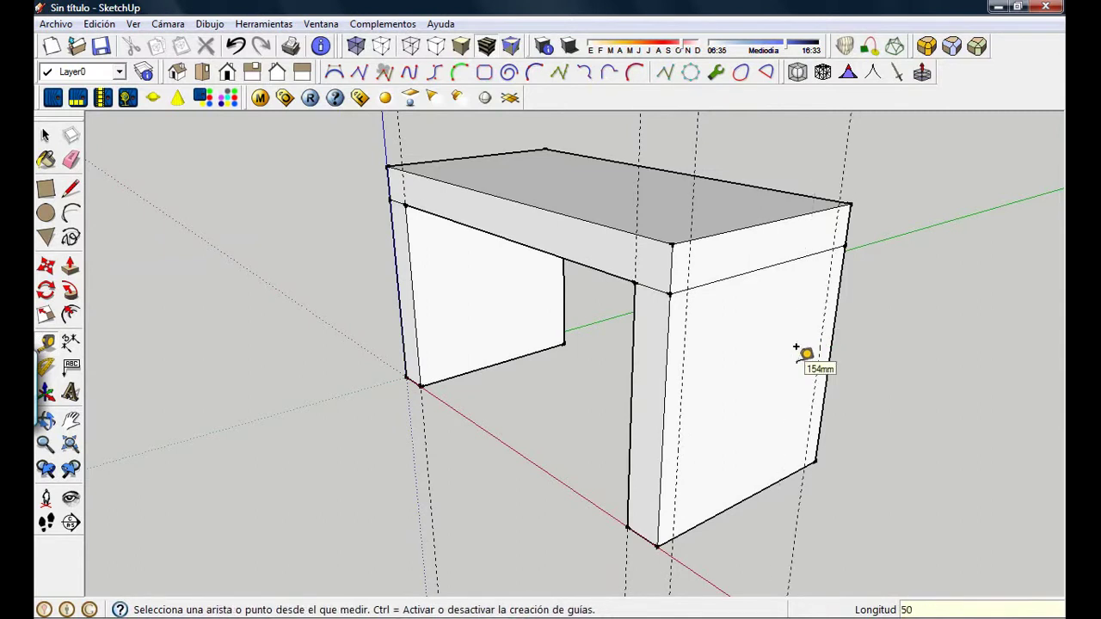
- Draw a 500 by 600 mm rectangle on that end face between the guides, from the tabletop's lower line to the base edge
click(48, 188)
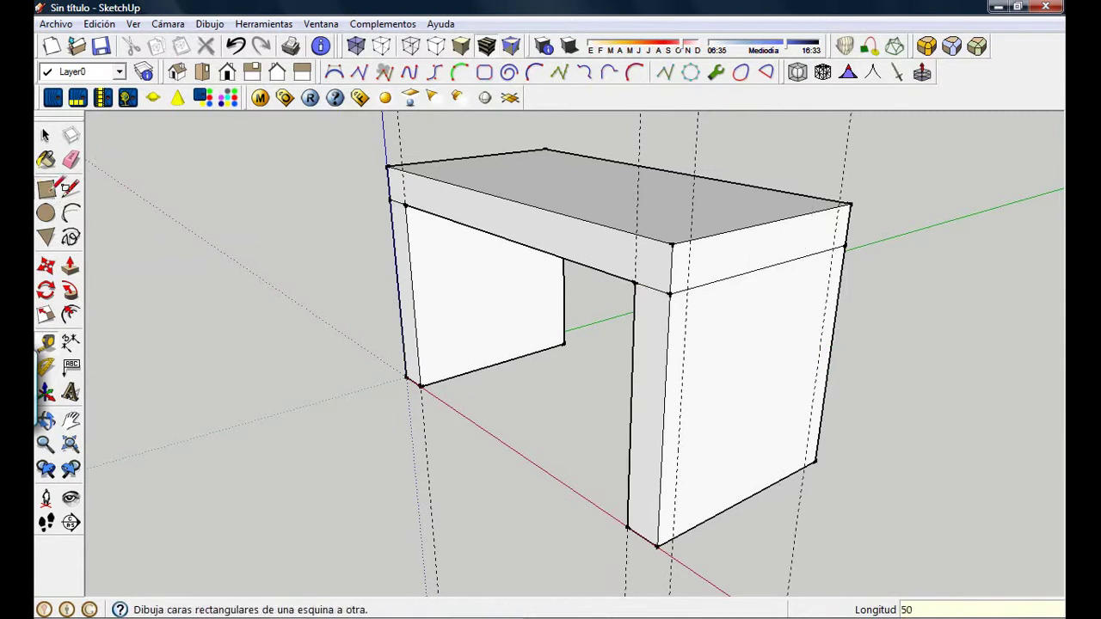
click(686, 289)
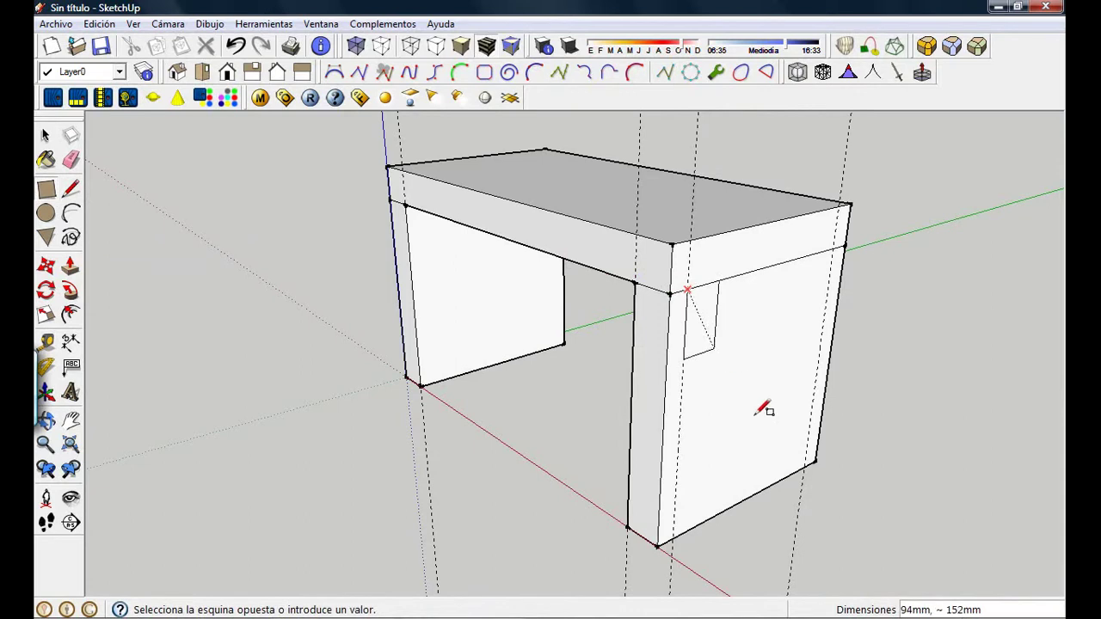
click(814, 459)
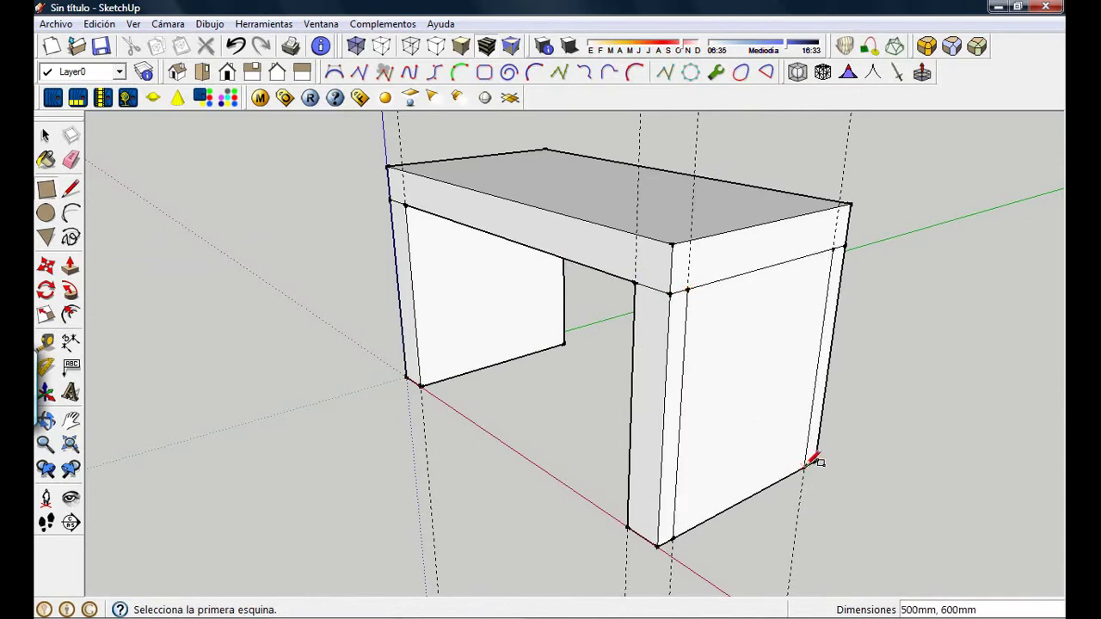
- Push the end-face rectangle 100 mm inward through the leg panel and erase the leftover lower edge to separate the two legs
click(71, 266)
click(768, 432)
click(634, 416)
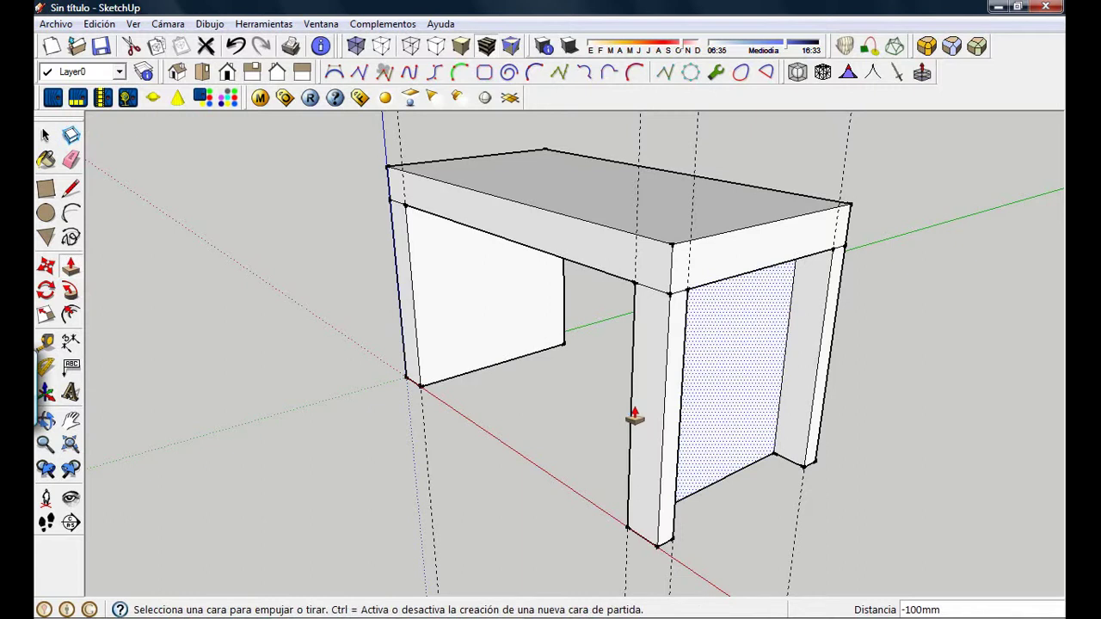
key(e)
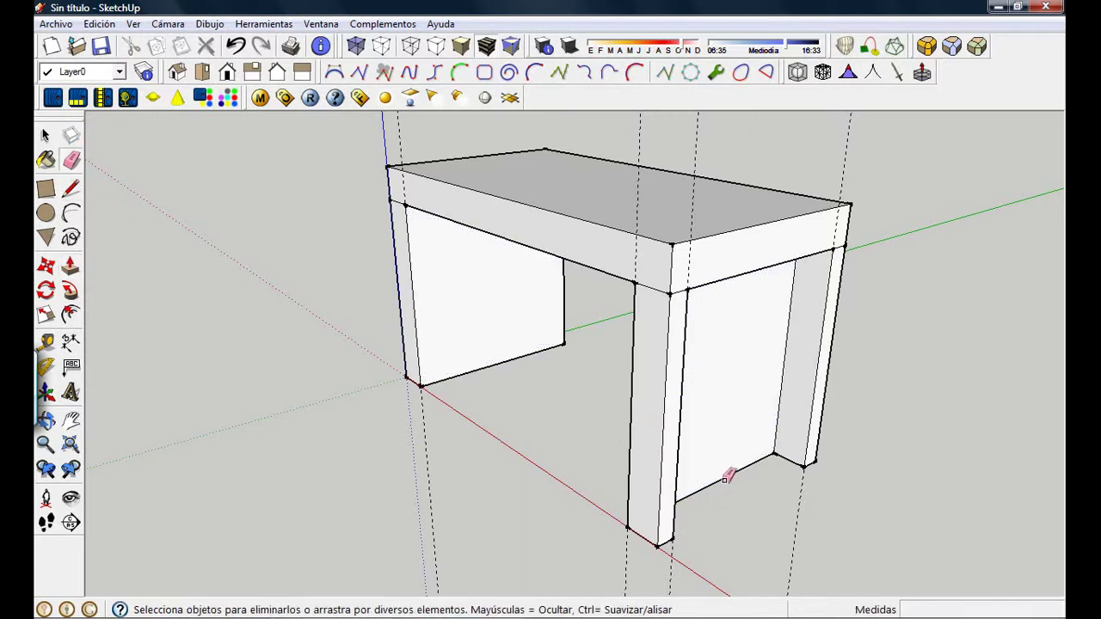
click(727, 476)
- Place vertical guides 50 mm inward from both vertical edges of the opposite end face, at the origin side
middle_drag(769, 445, 656, 229)
middle_drag(562, 172, 744, 344)
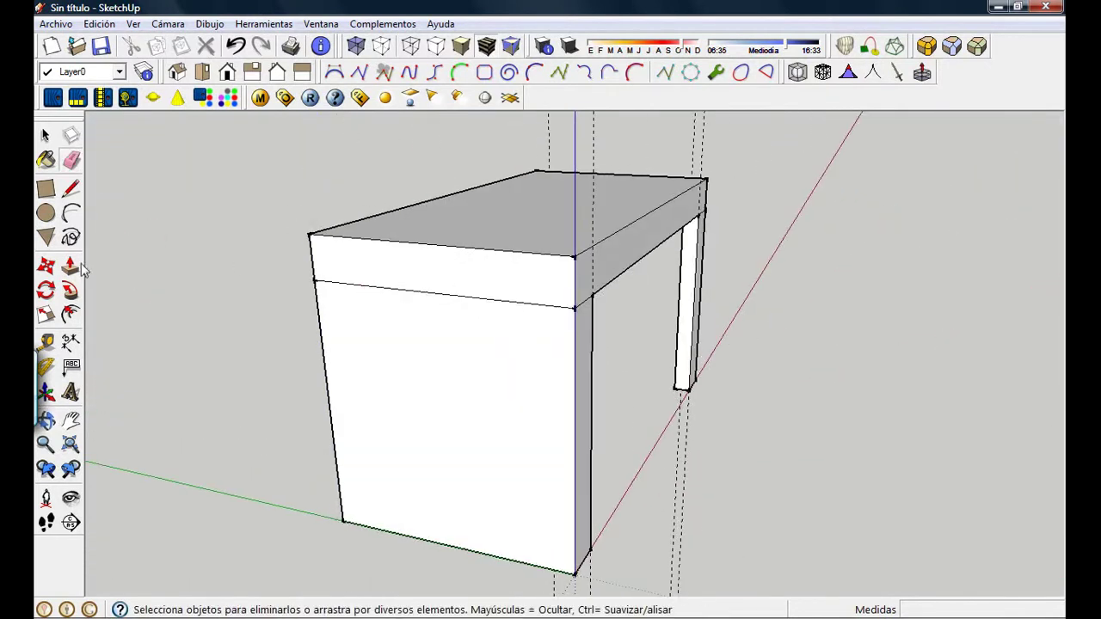
click(46, 341)
click(323, 366)
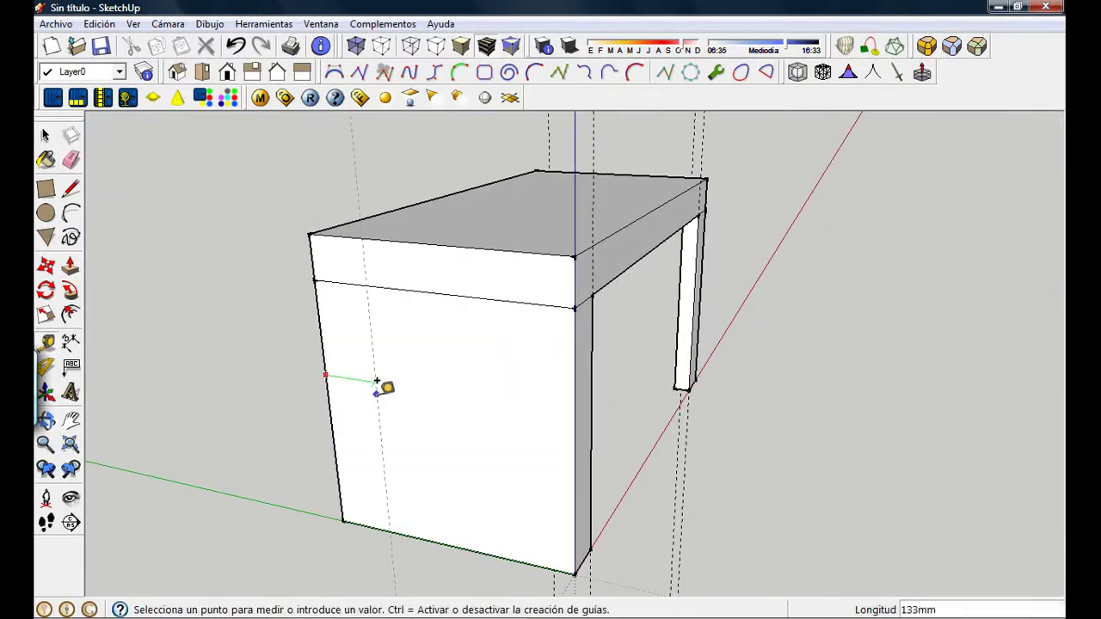
text(50)
key(Return)
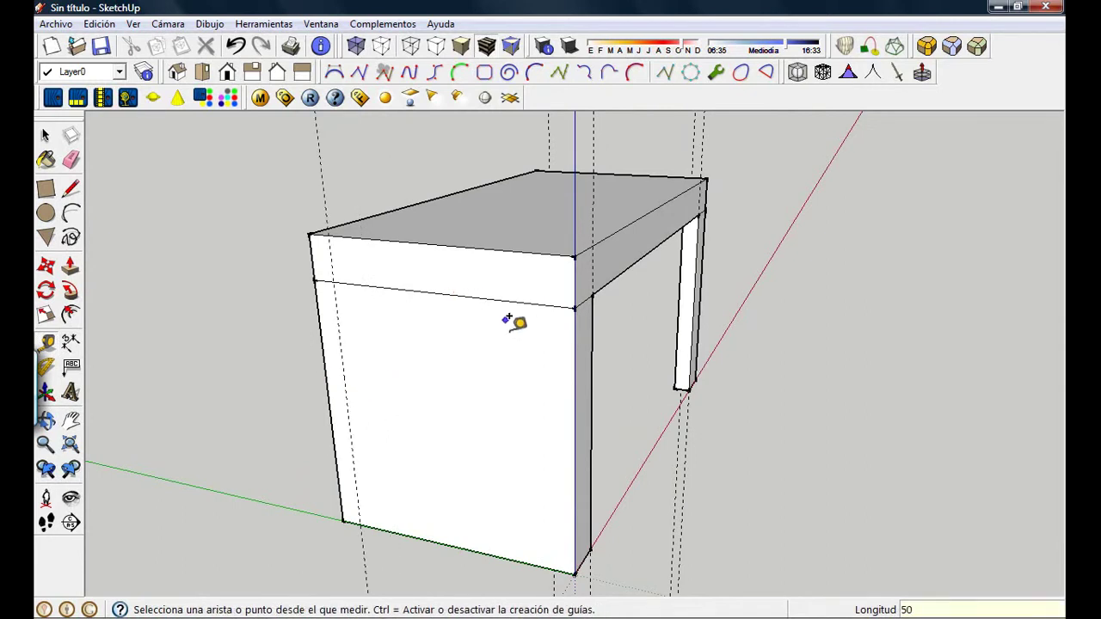
click(574, 358)
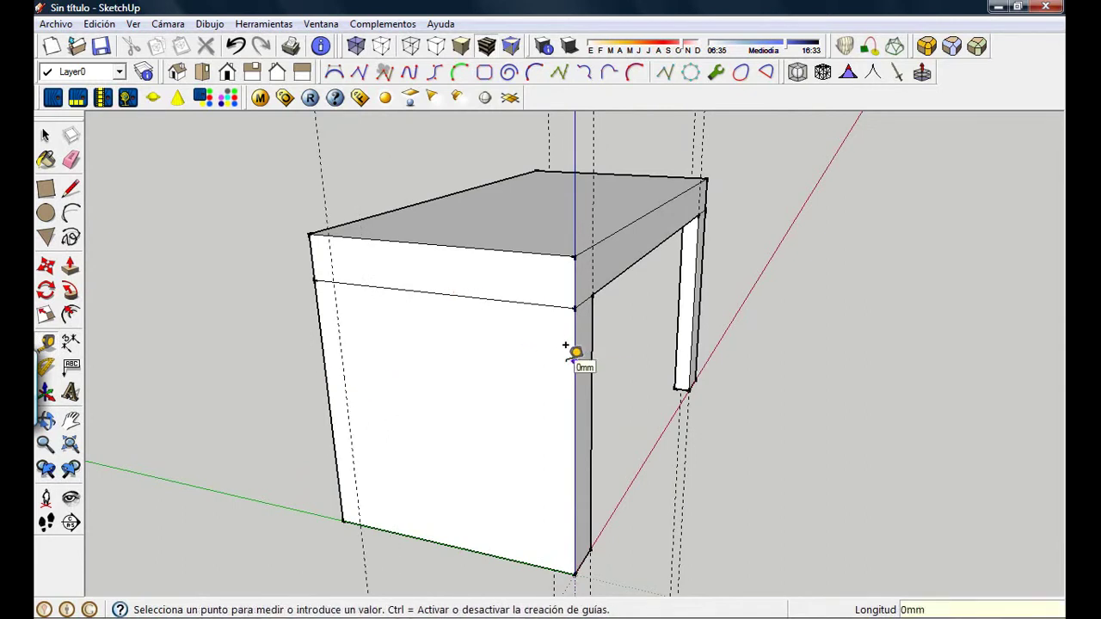
text(50)
key(Return)
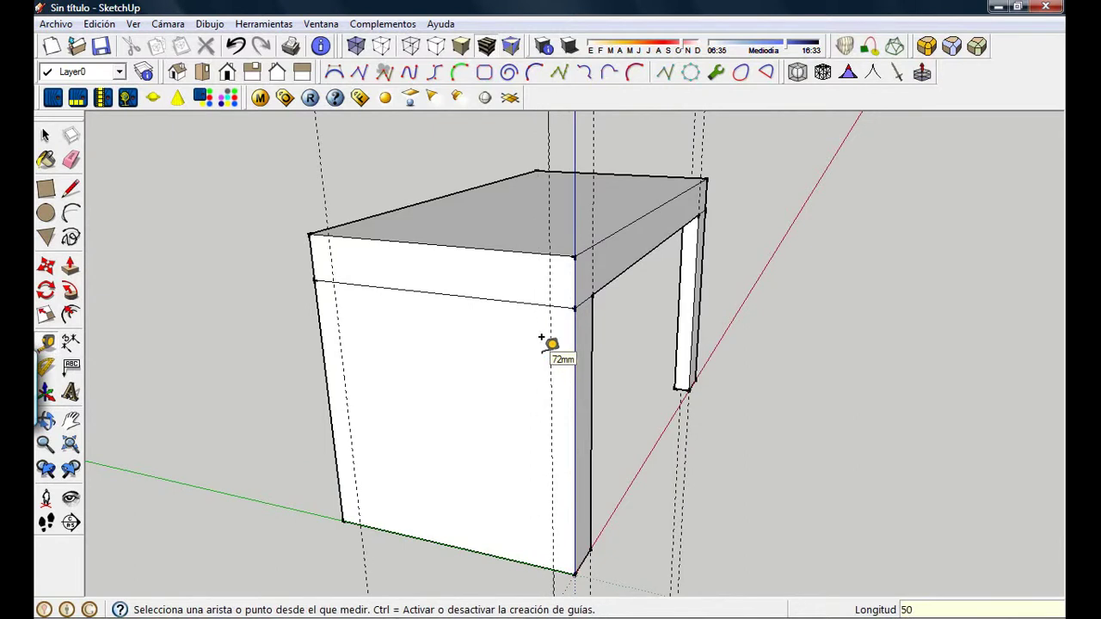
- Draw a rectangle on the origin-side end face between its two guides, from the tabletop's lower line to the base edge
click(45, 188)
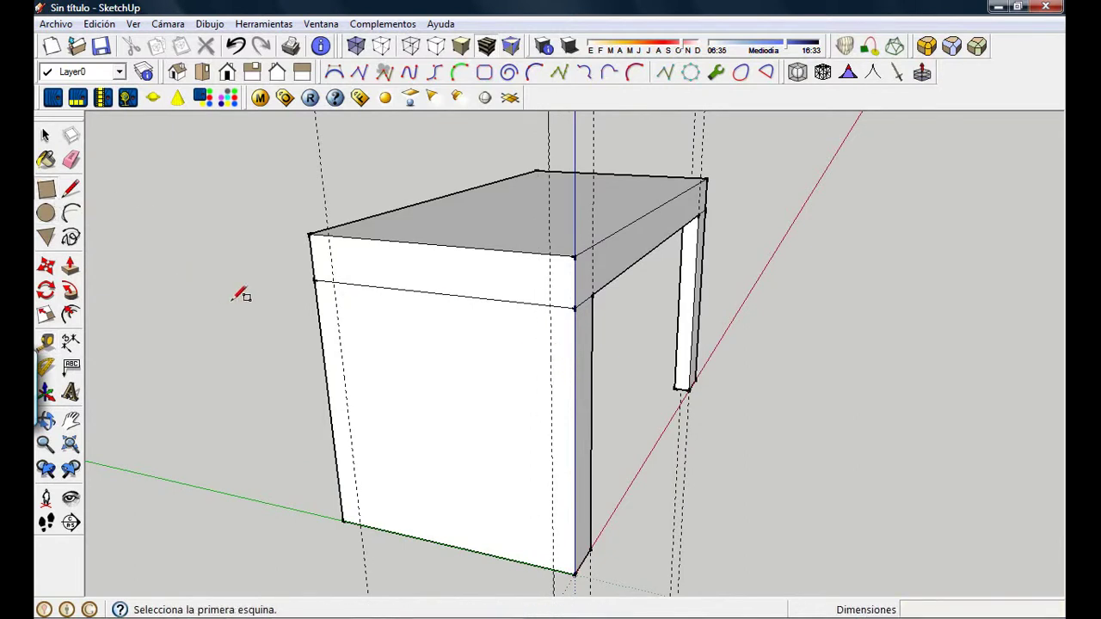
click(333, 282)
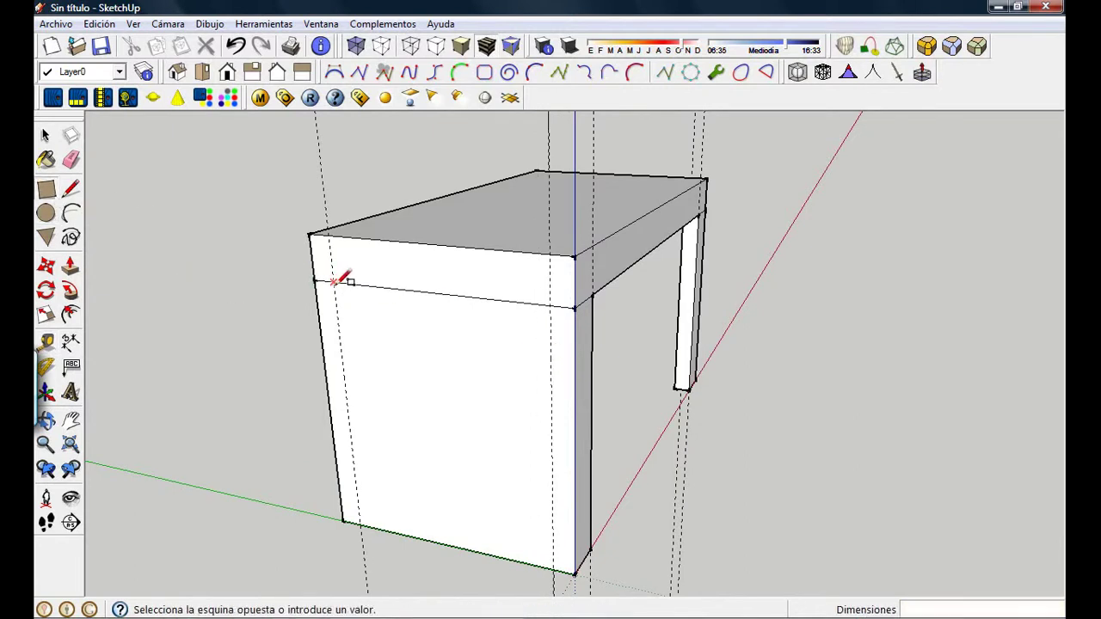
click(551, 566)
- Push the origin-side rectangle inward through the leg panel's full thickness and erase the leftover lower edge, leaving four separate legs
click(71, 266)
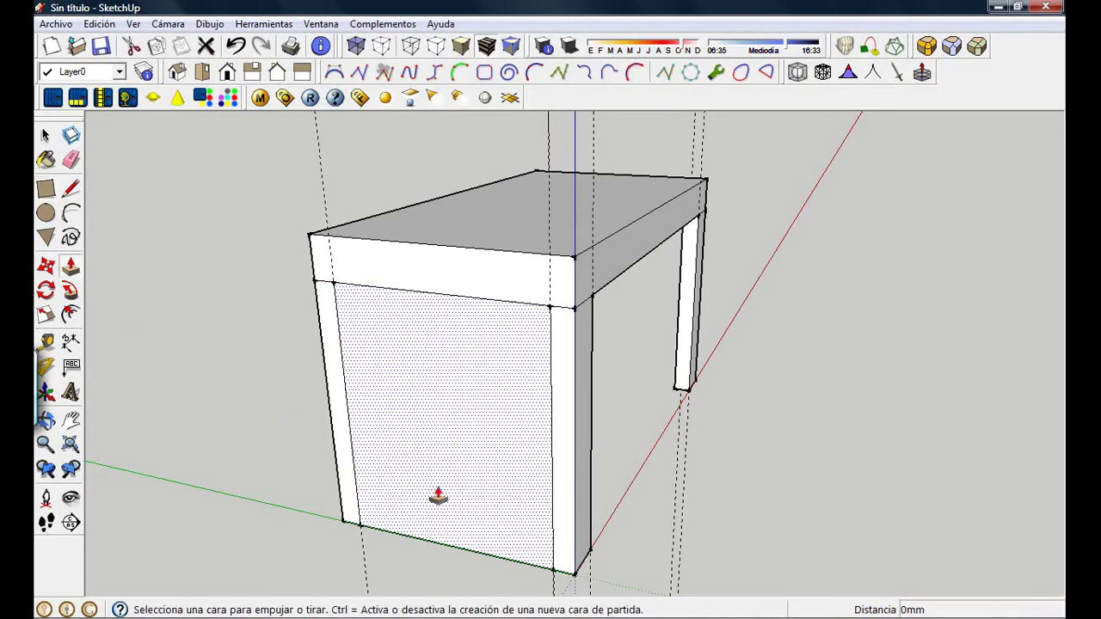
click(439, 497)
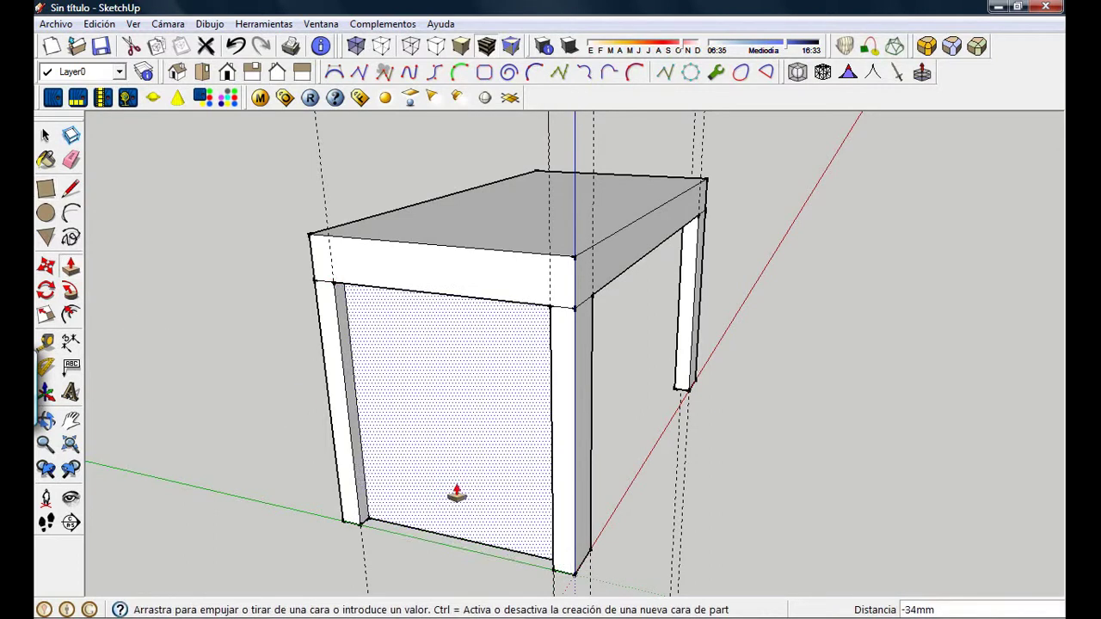
click(593, 520)
click(70, 160)
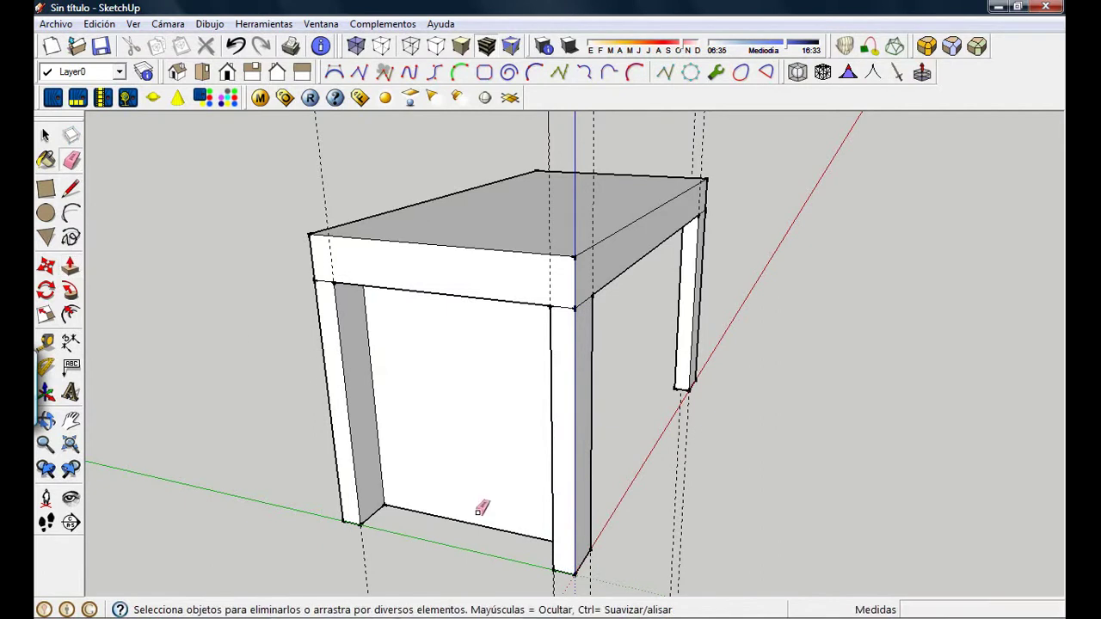
click(486, 522)
- Check the tabletop details in the PDF drawing in Firefox, return to SketchUp and delete all guides
mouse_move(487, 522)
middle_down()
mouse_move(472, 285)
mouse_move(436, 188)
middle_up()
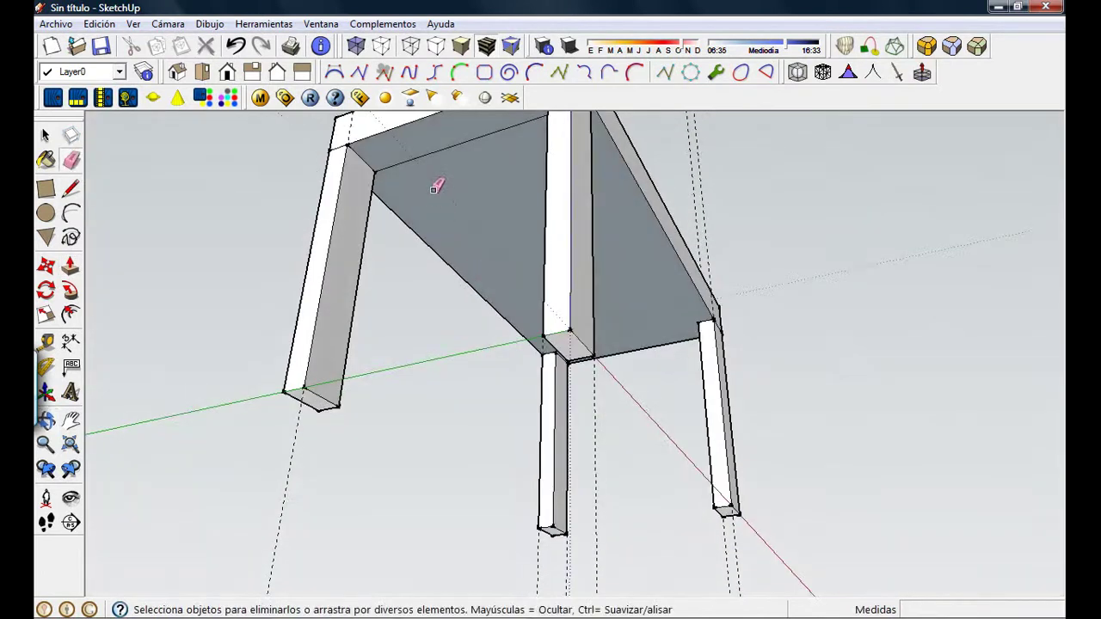
middle_drag(621, 203, 270, 413)
middle_drag(533, 339, 361, 452)
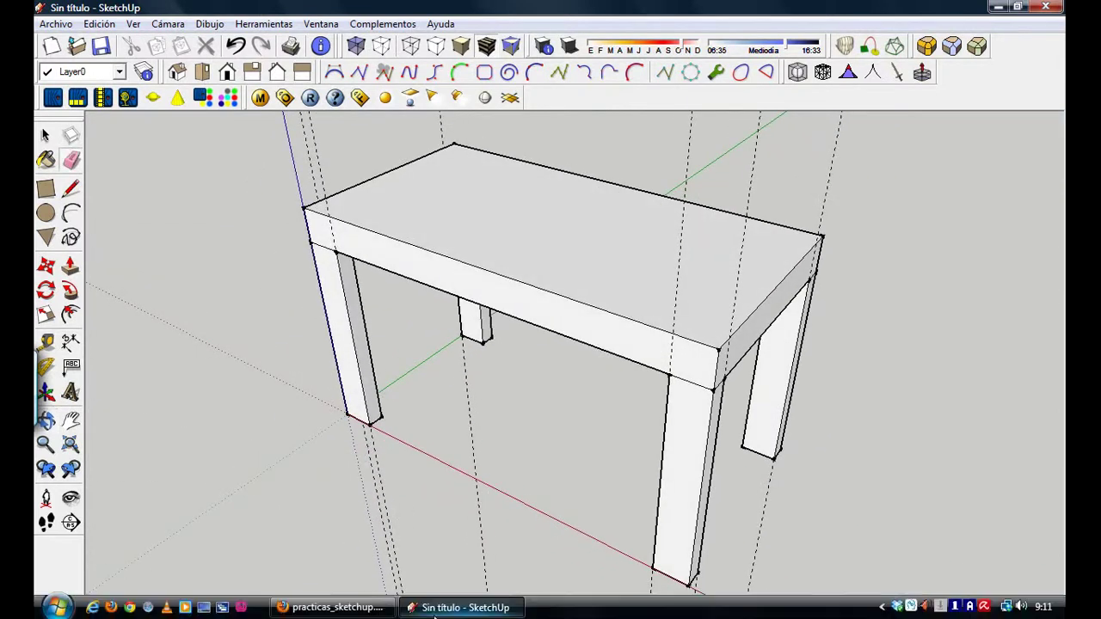
click(372, 607)
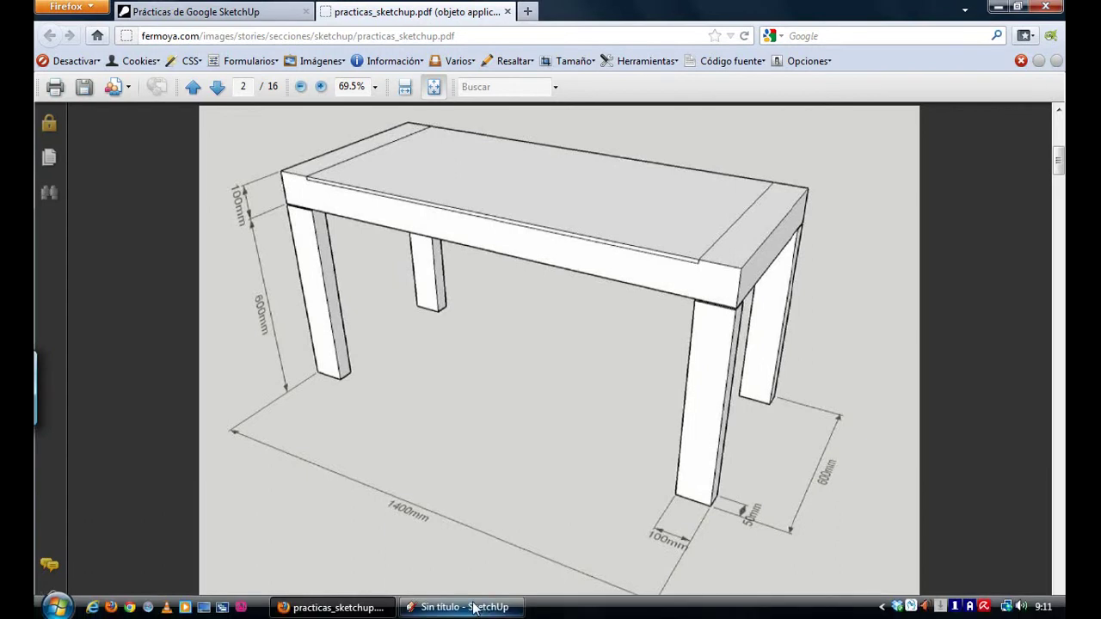
click(476, 607)
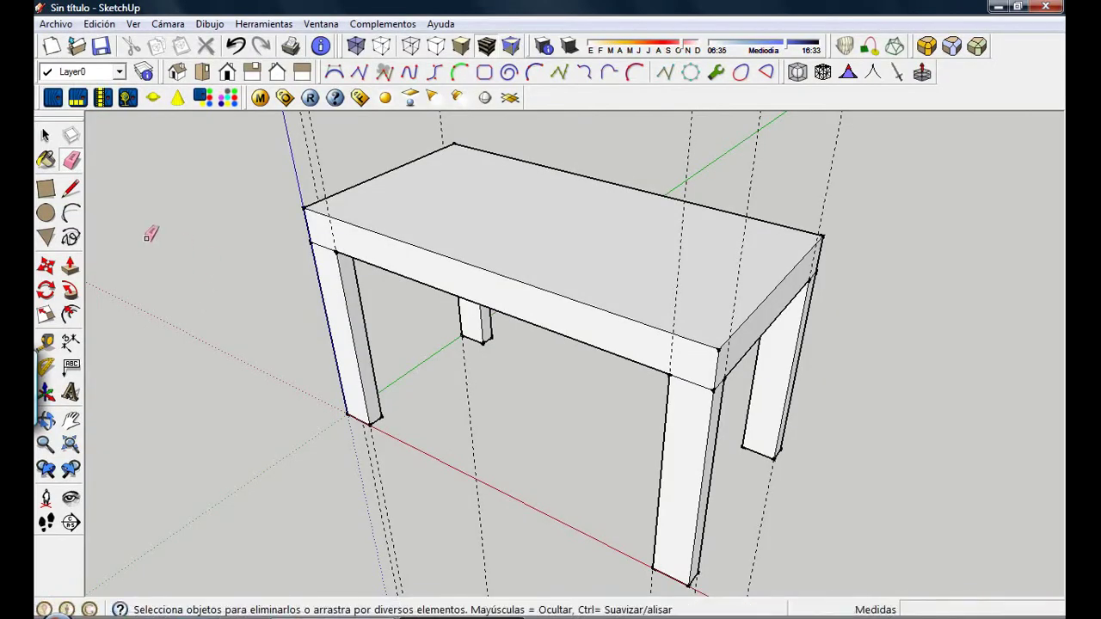
click(115, 25)
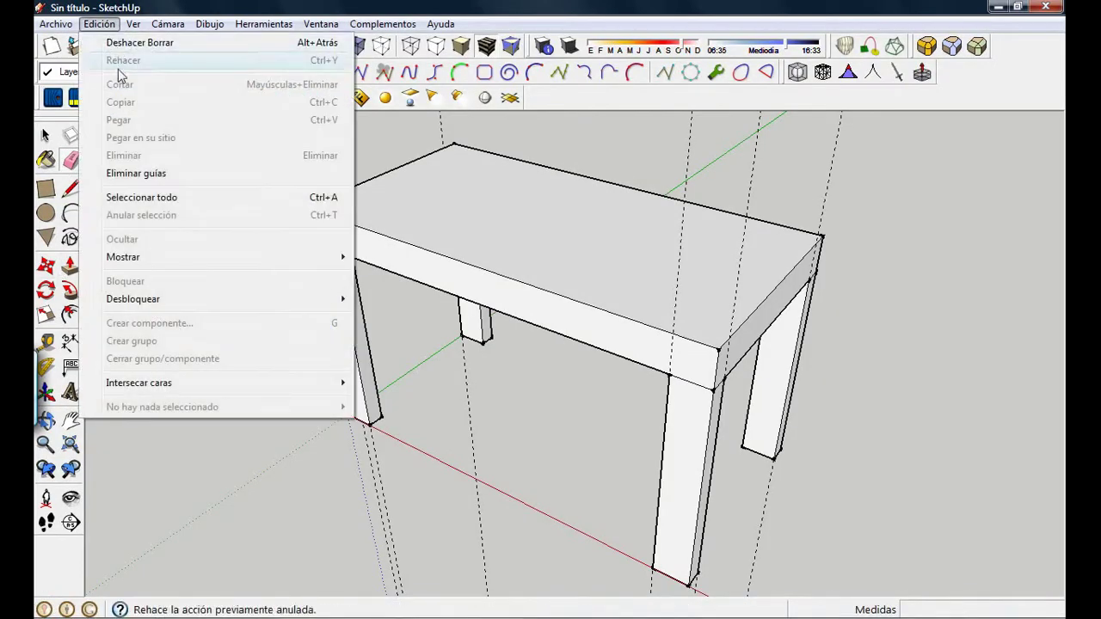
click(135, 175)
- Place guides across the tabletop 100 mm inward from each of its two short edges
click(47, 341)
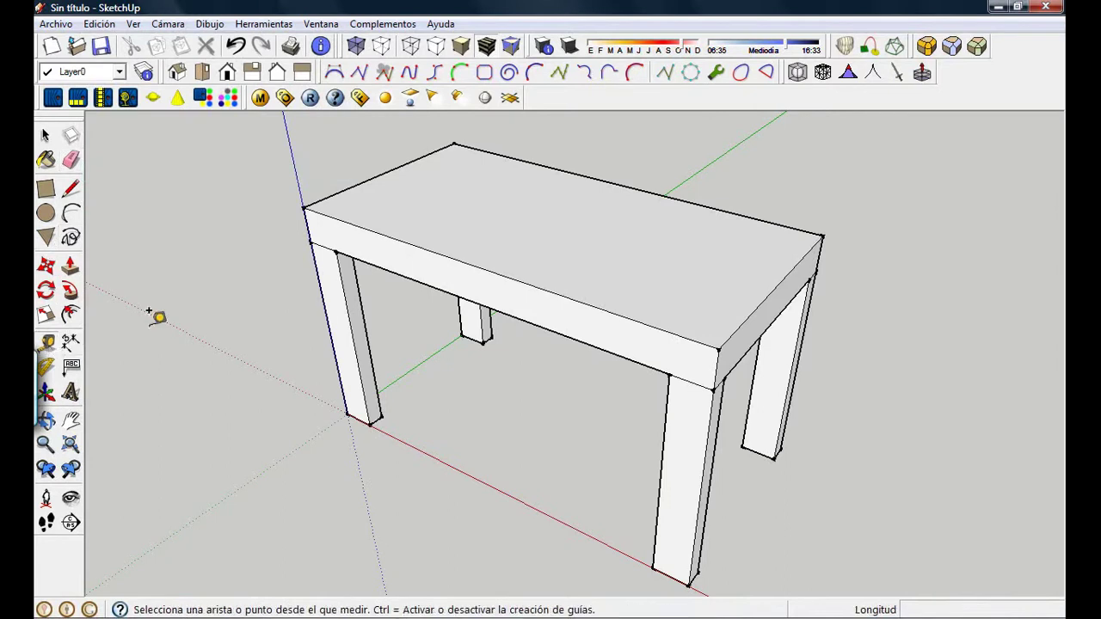
click(372, 177)
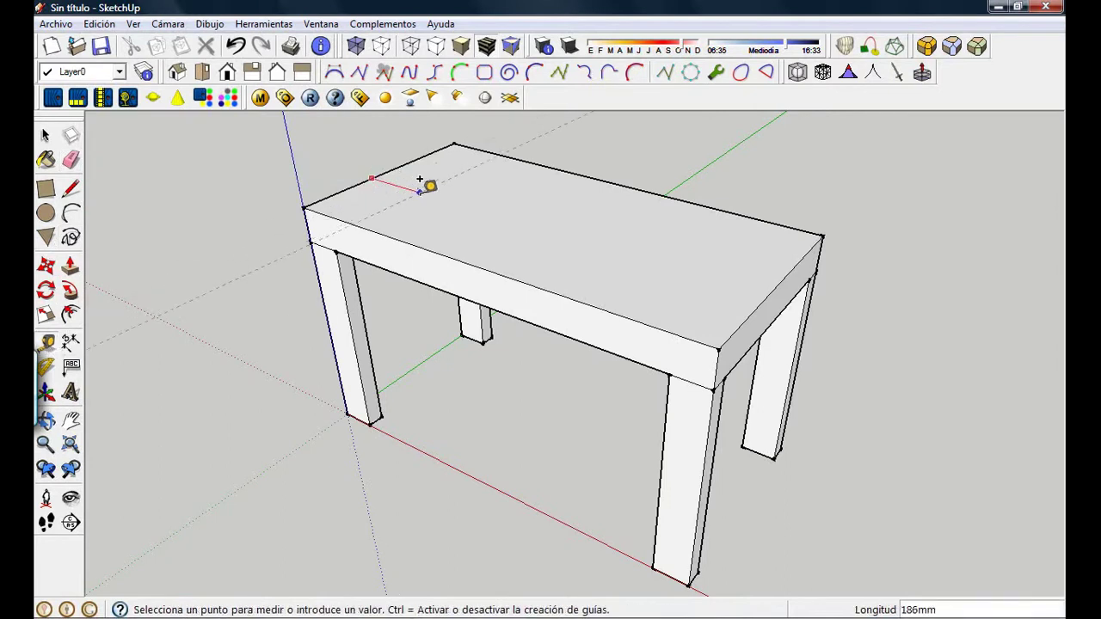
text(100)
key(Return)
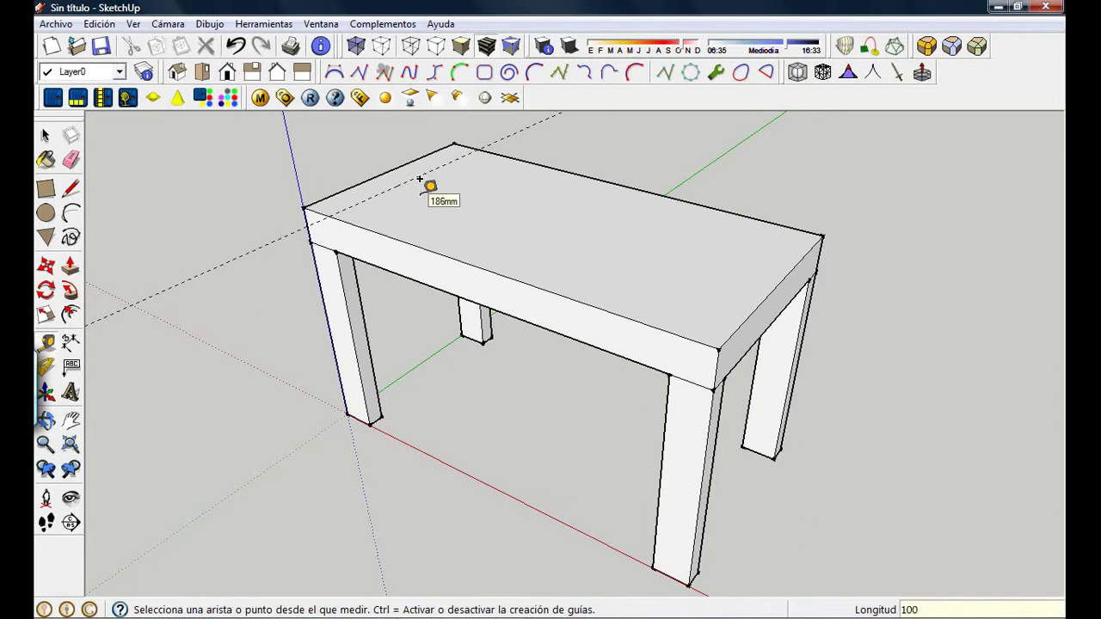
click(759, 303)
text(100)
key(Return)
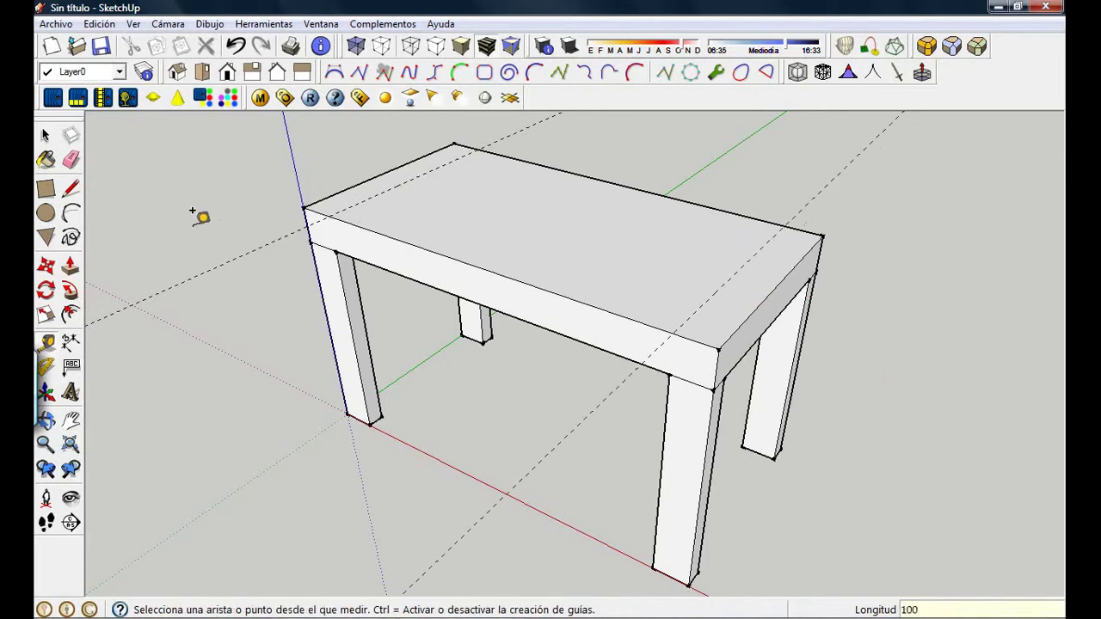
- Draw a line across the tabletop along each of the two guides, from front edge to back edge, and delete the guides
click(70, 190)
click(329, 216)
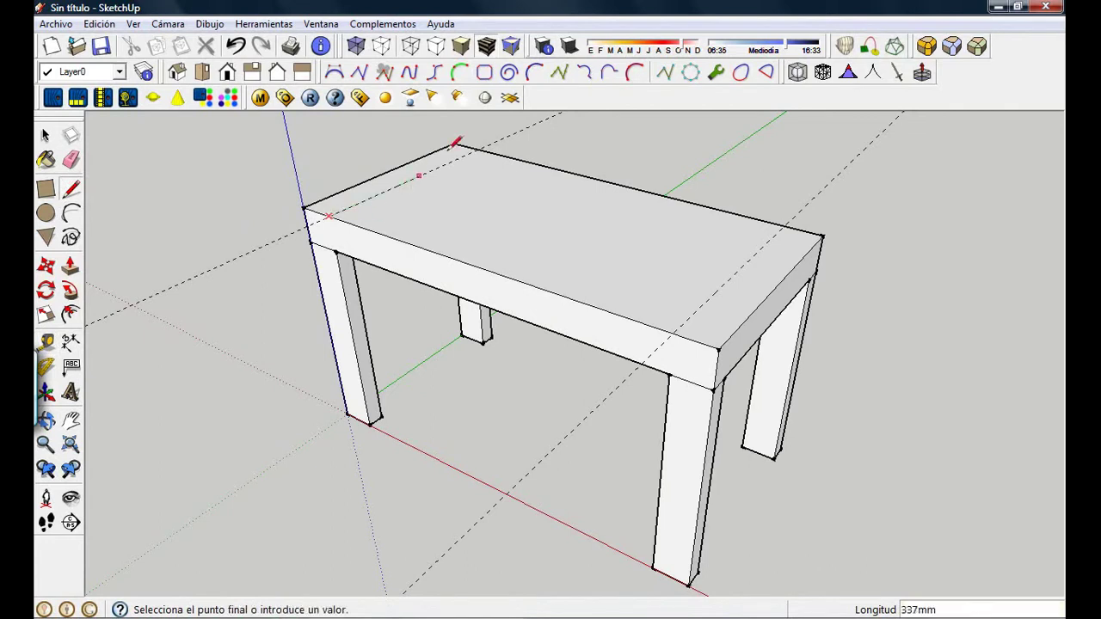
click(477, 148)
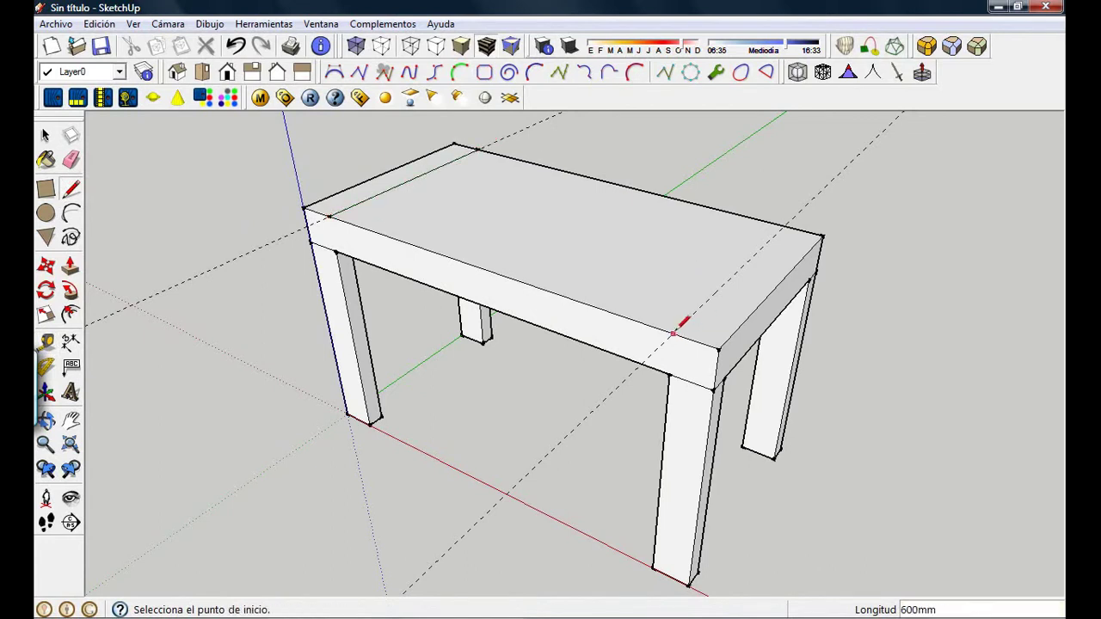
click(672, 333)
click(788, 222)
mouse_move(789, 222)
middle_down()
mouse_move(644, 298)
mouse_move(780, 310)
middle_up()
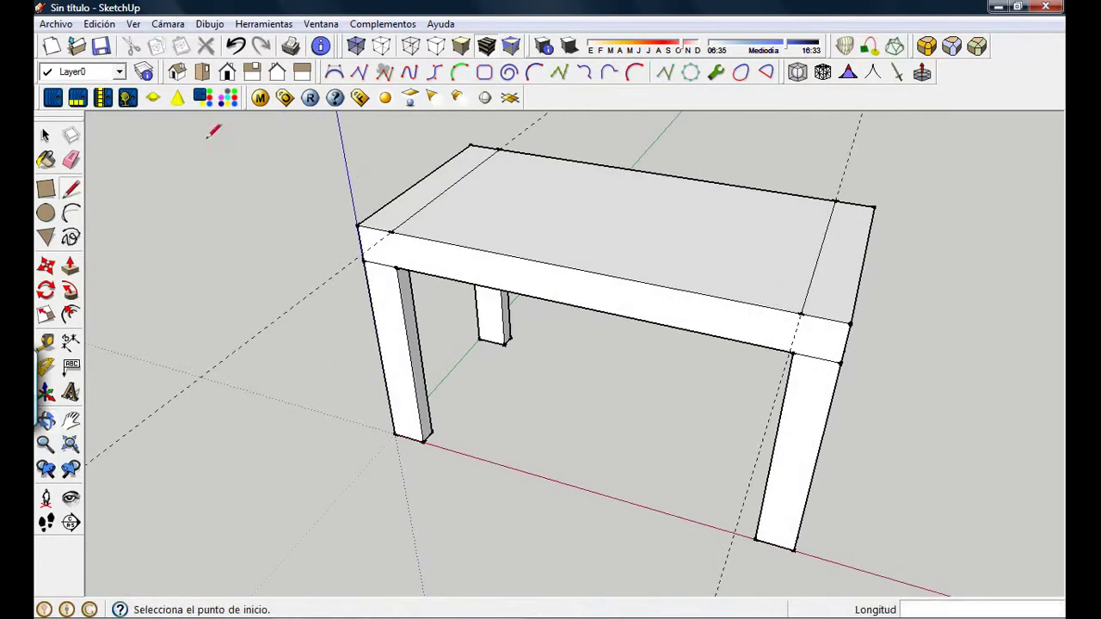
click(98, 24)
click(147, 169)
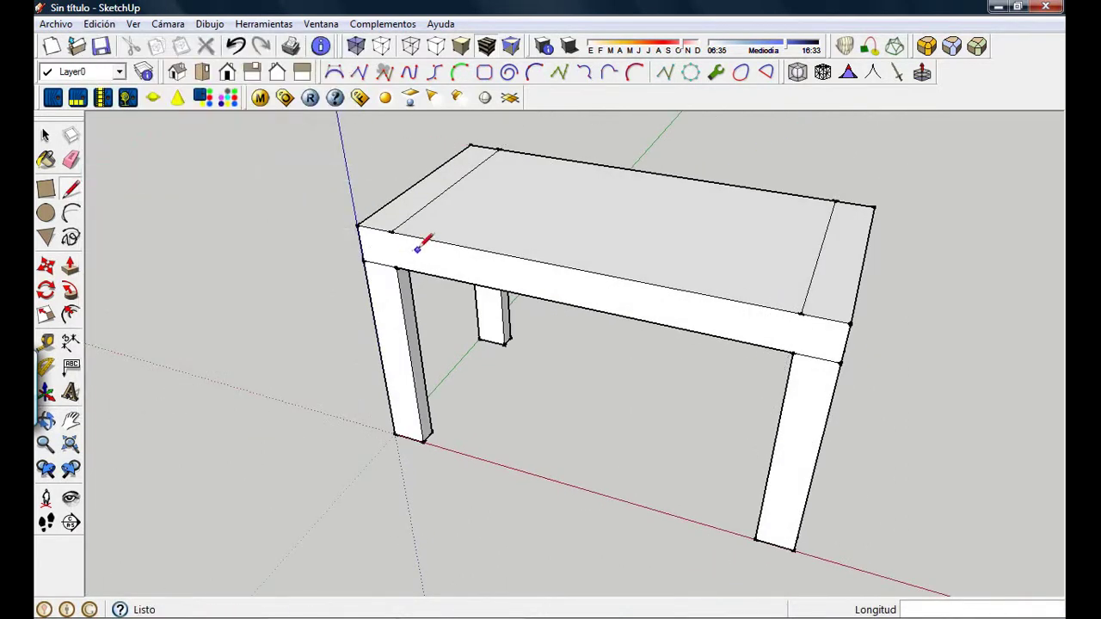
- Draw a 5 mm line straight down the tabletop's front face from the front end of the origin-side inset line
scroll(411, 237, up, 3)
scroll(411, 237, up, 1)
click(368, 220)
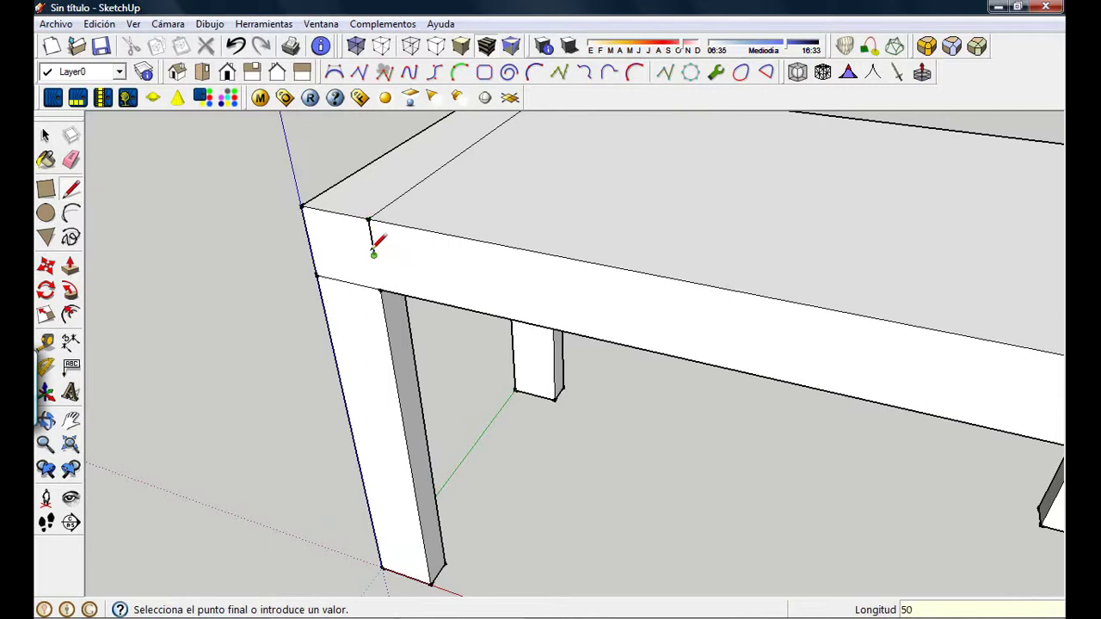
key(ctrl+z)
click(368, 217)
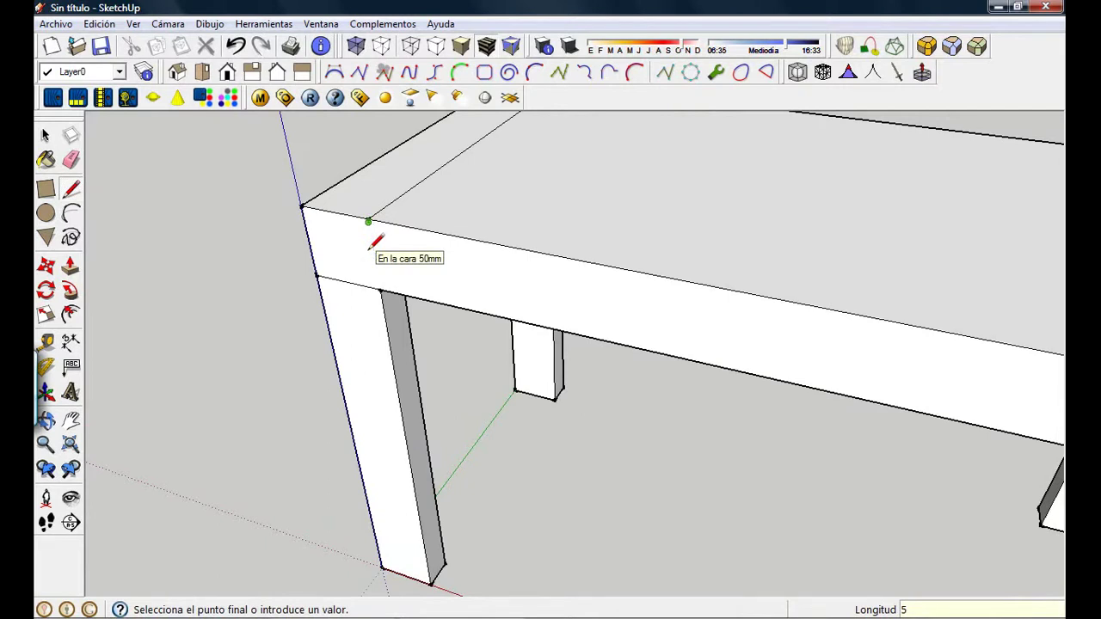
- Draw a 1000 mm line along the front face parallel to its upper edge and close it up to the other inset line's end
scroll(516, 284, down, 3)
mouse_move(585, 307)
middle_down()
mouse_move(393, 288)
mouse_move(494, 300)
middle_up()
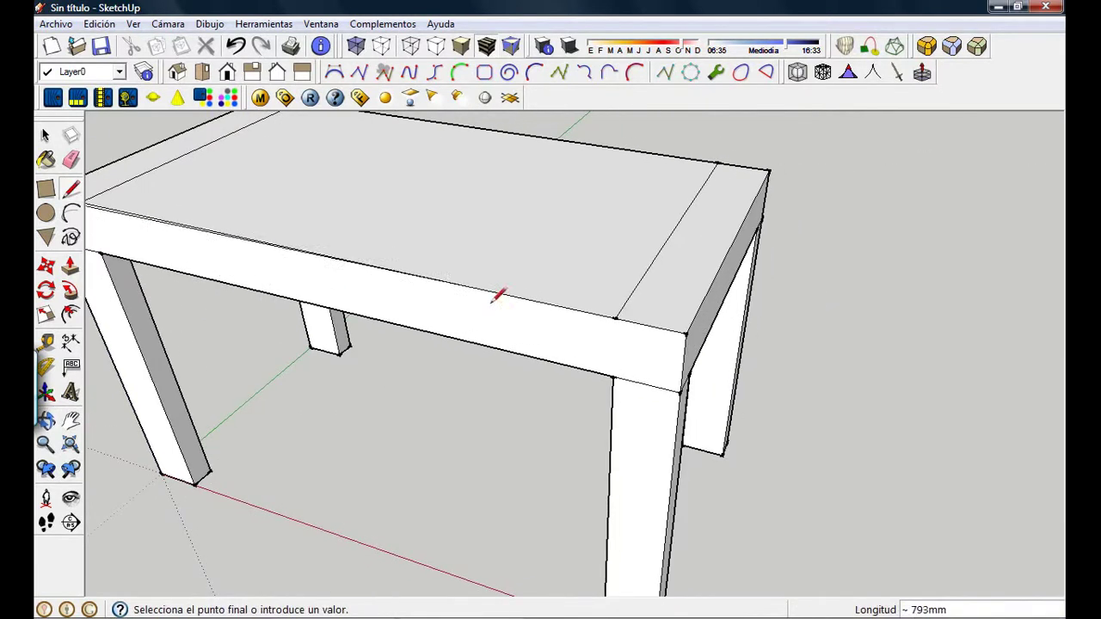
scroll(497, 295, up, 6)
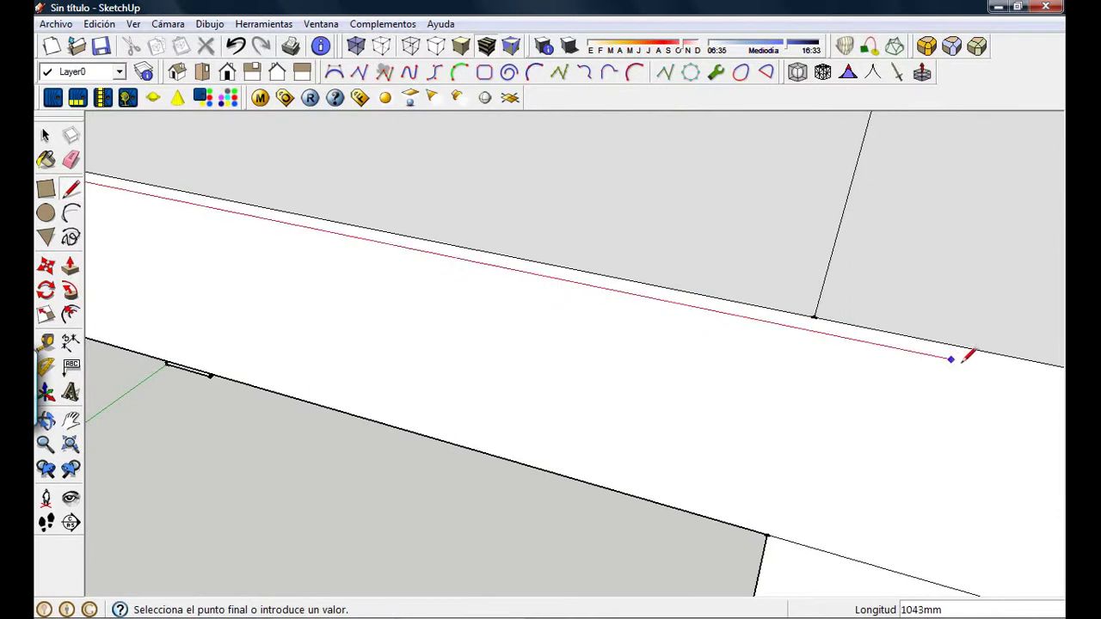
click(815, 317)
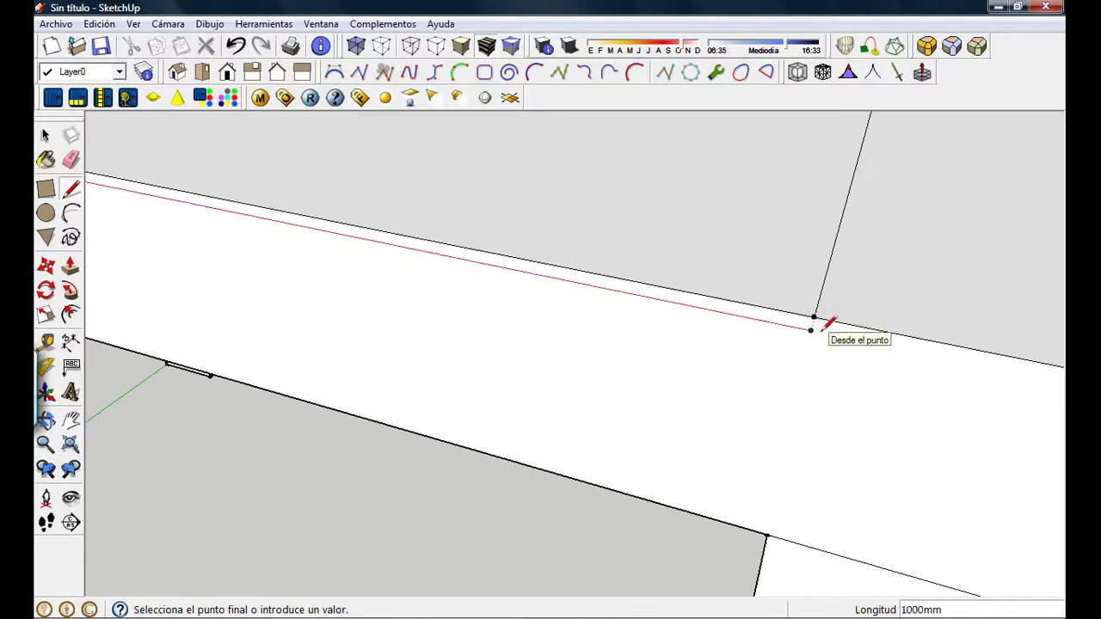
scroll(822, 326, up, 3)
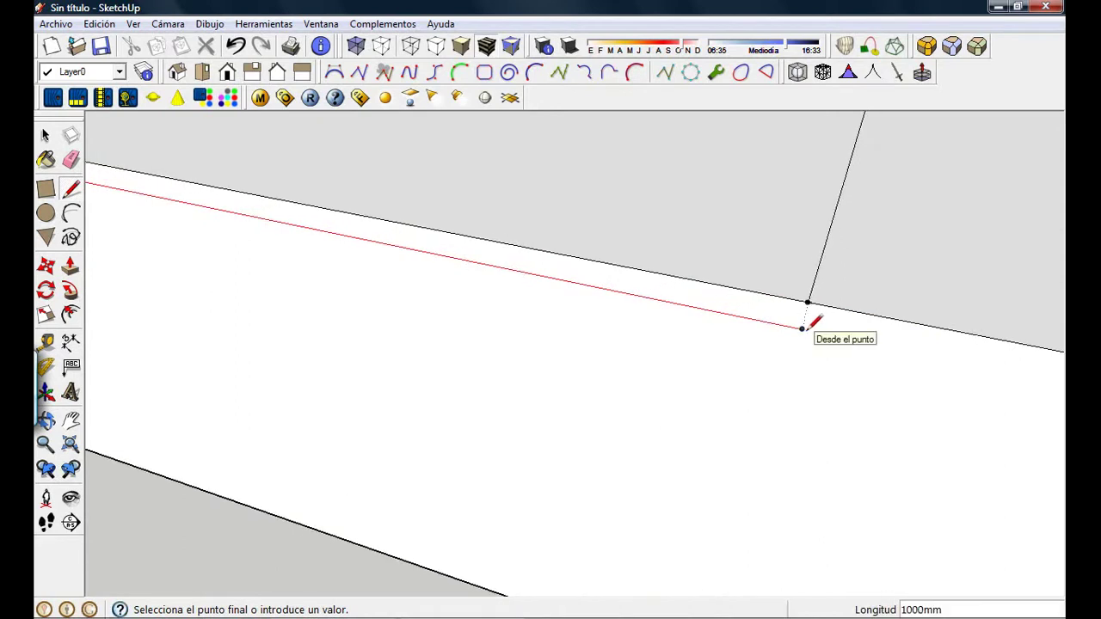
scroll(813, 324, up, 2)
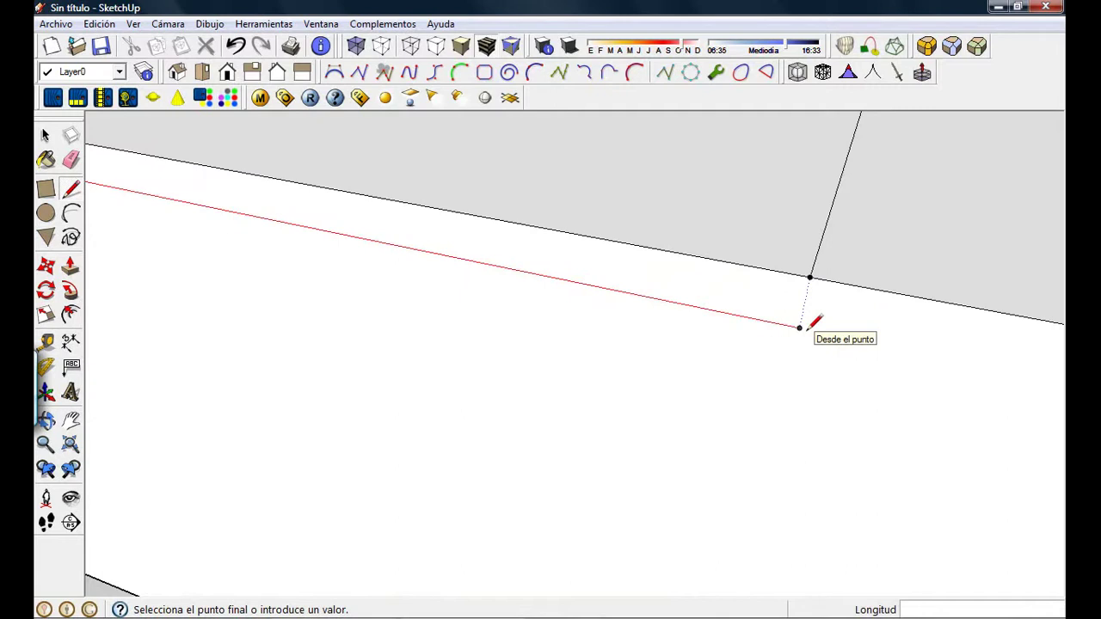
click(800, 327)
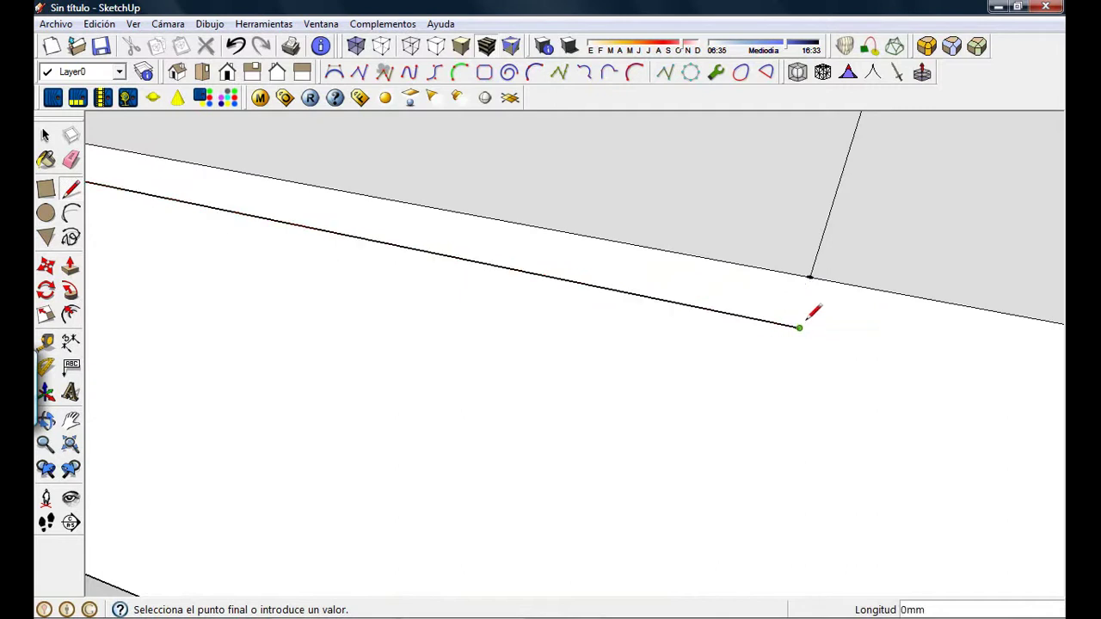
click(809, 277)
scroll(773, 271, down, 4)
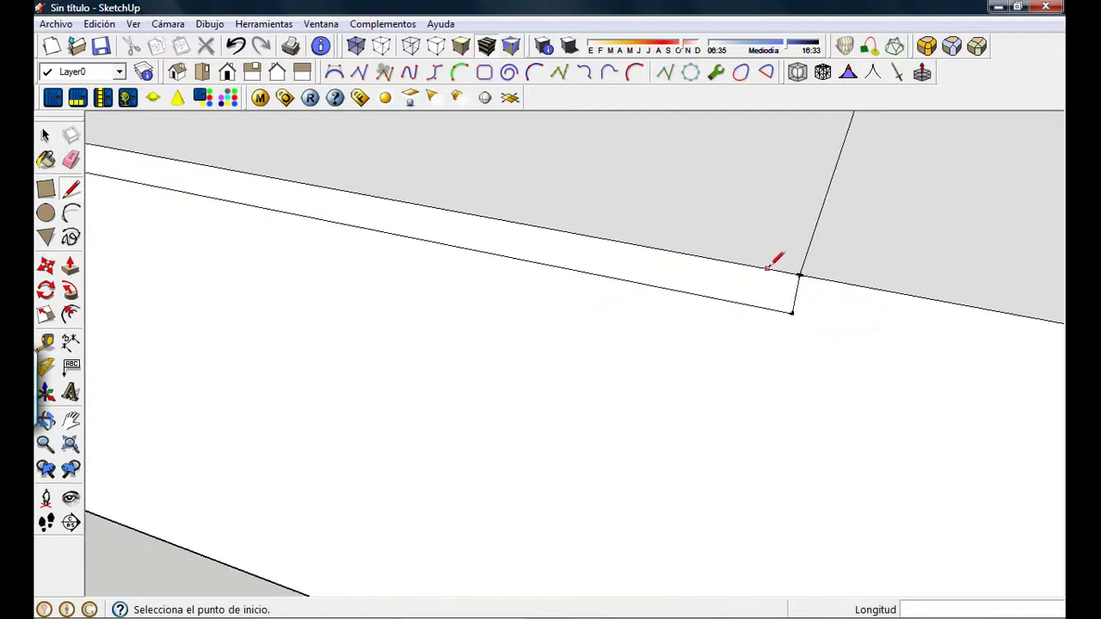
scroll(754, 258, down, 6)
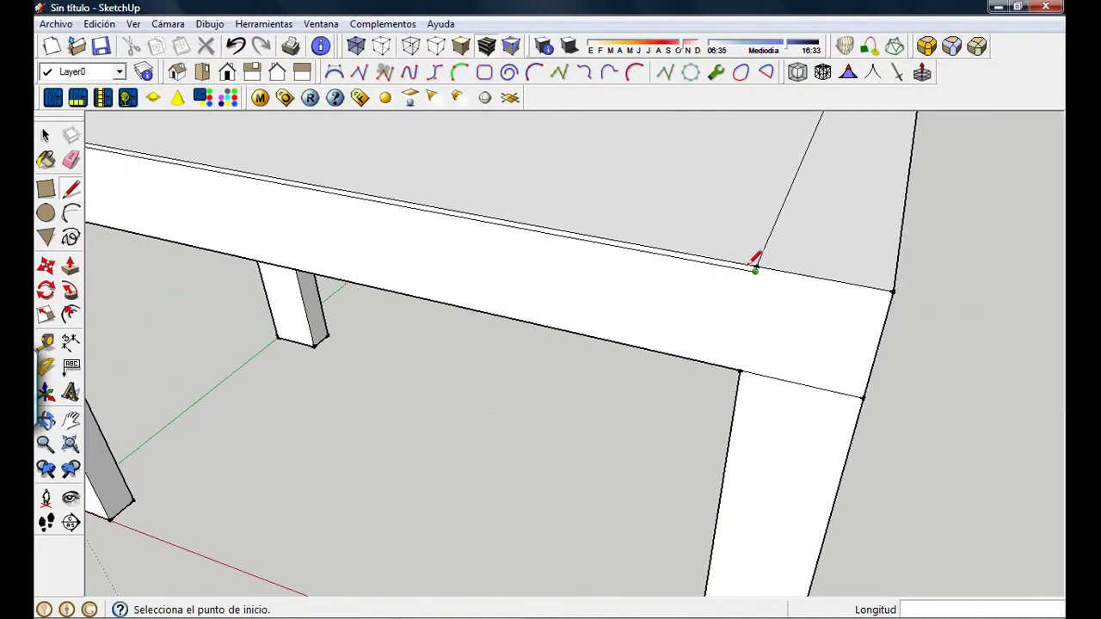
- Outline the matching thin strip, 1000 mm long, along the upper edge of the tabletop's back face between the ends of the two inset lines
middle_drag(816, 253, 218, 234)
middle_drag(722, 315, 737, 319)
scroll(596, 312, up, 5)
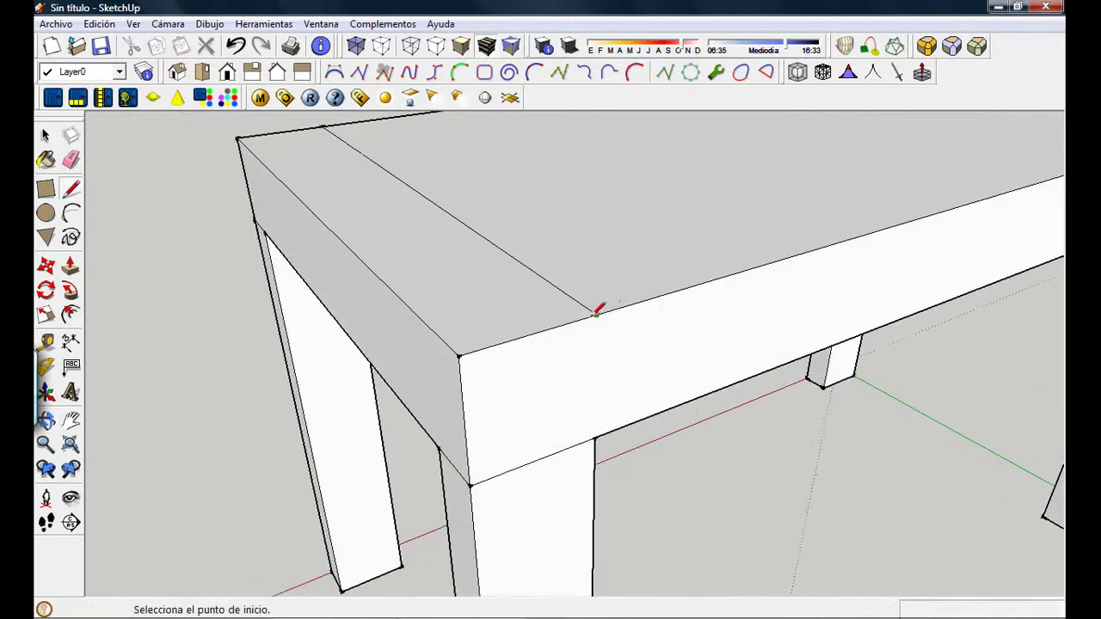
click(599, 314)
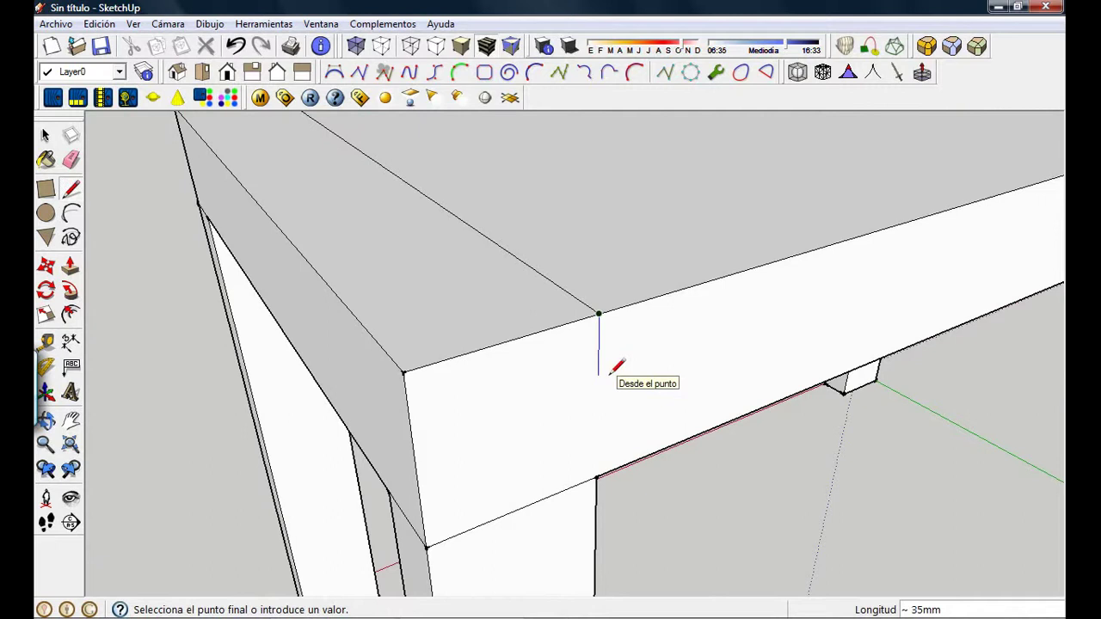
mouse_move(644, 321)
middle_down()
mouse_move(169, 373)
mouse_move(293, 376)
middle_up()
middle_drag(832, 293, 415, 295)
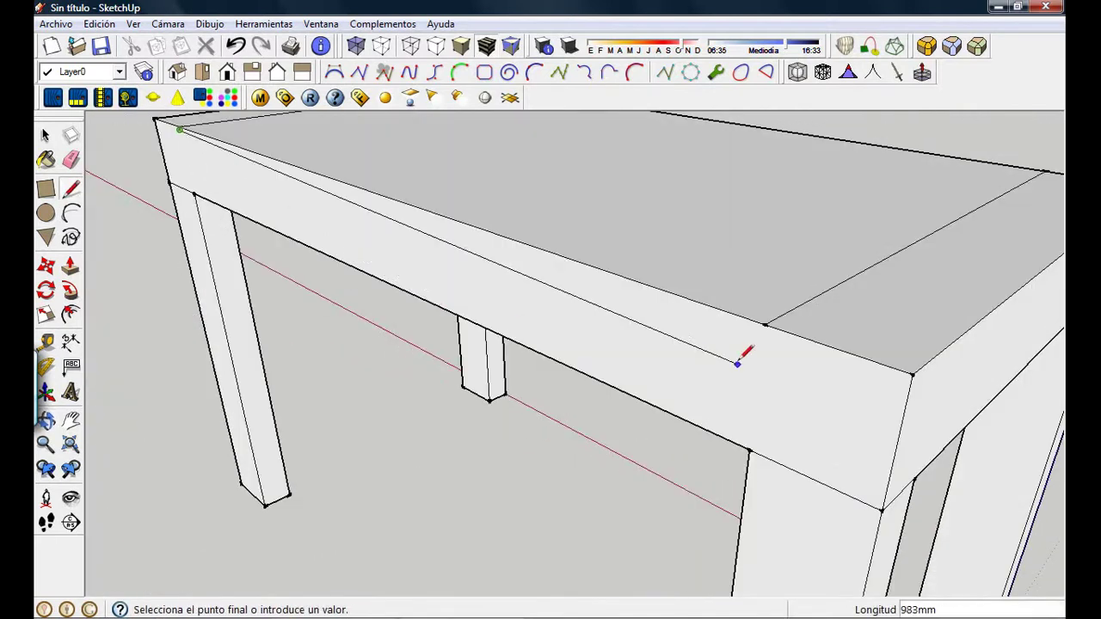
scroll(756, 340, up, 4)
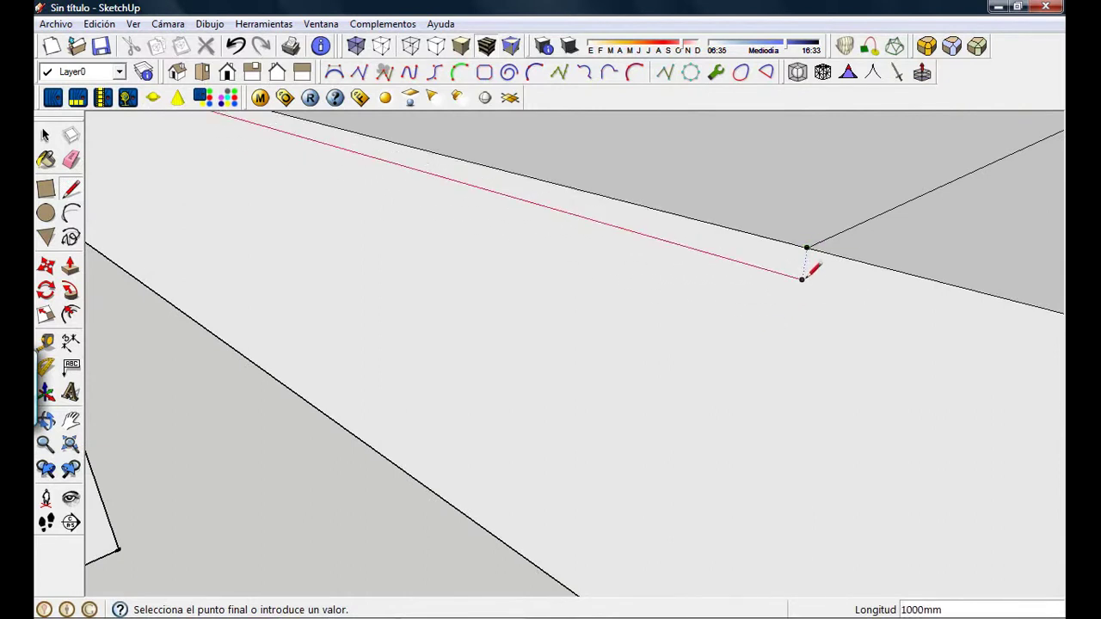
click(801, 278)
click(806, 248)
scroll(757, 215, down, 3)
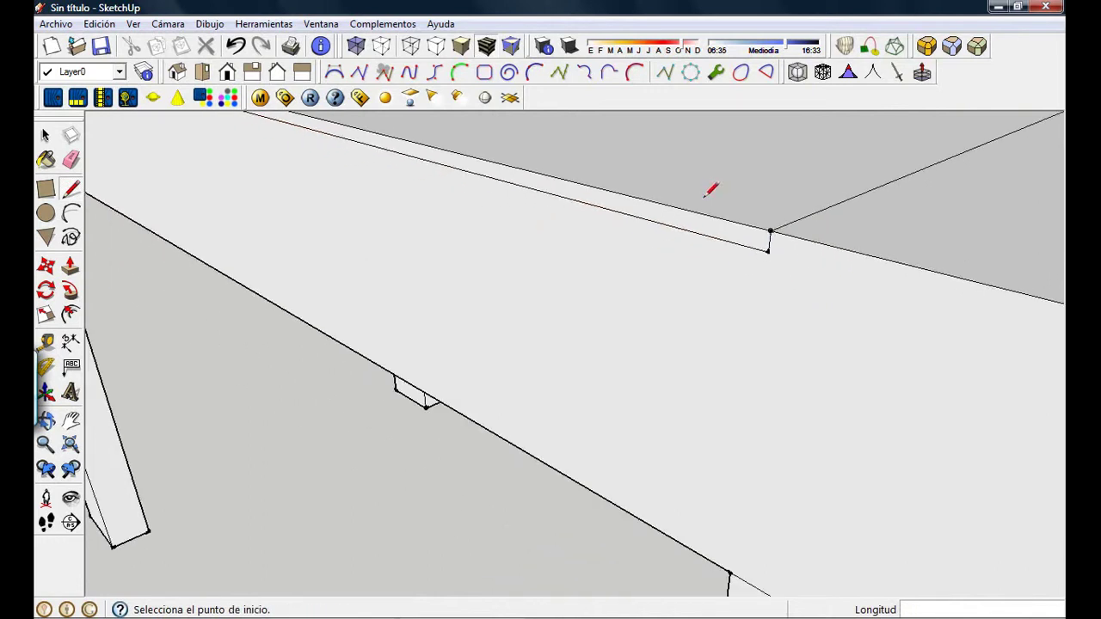
scroll(710, 189, down, 10)
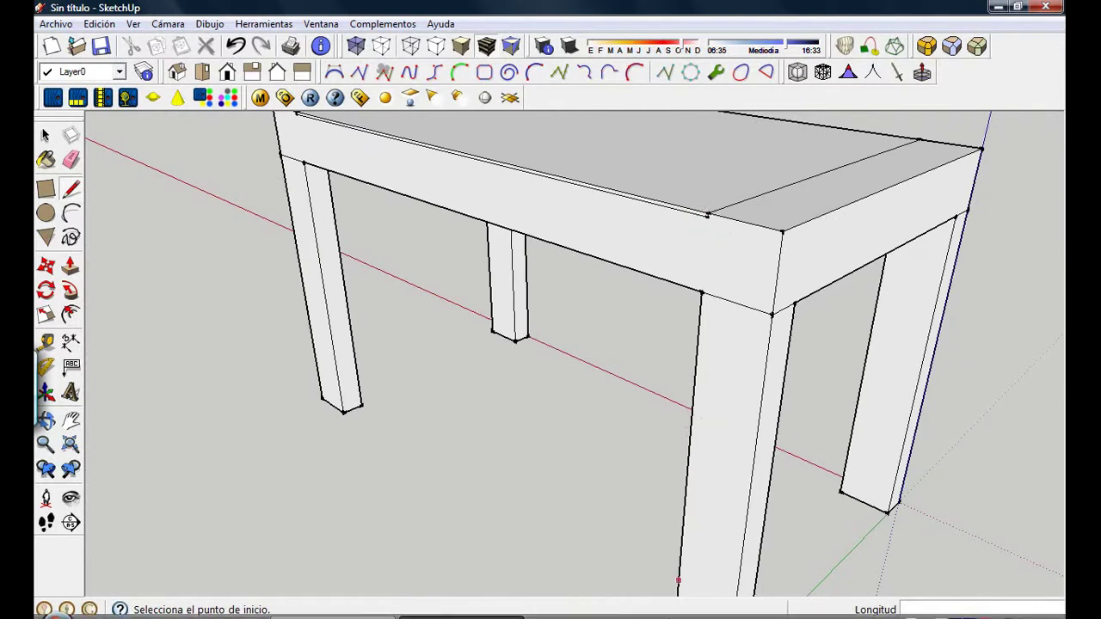
- Check the leg joint in the PDF in Firefox, return to SketchUp and place guides 2 mm below the tabletop on the origin-end back leg's two outer faces
click(331, 611)
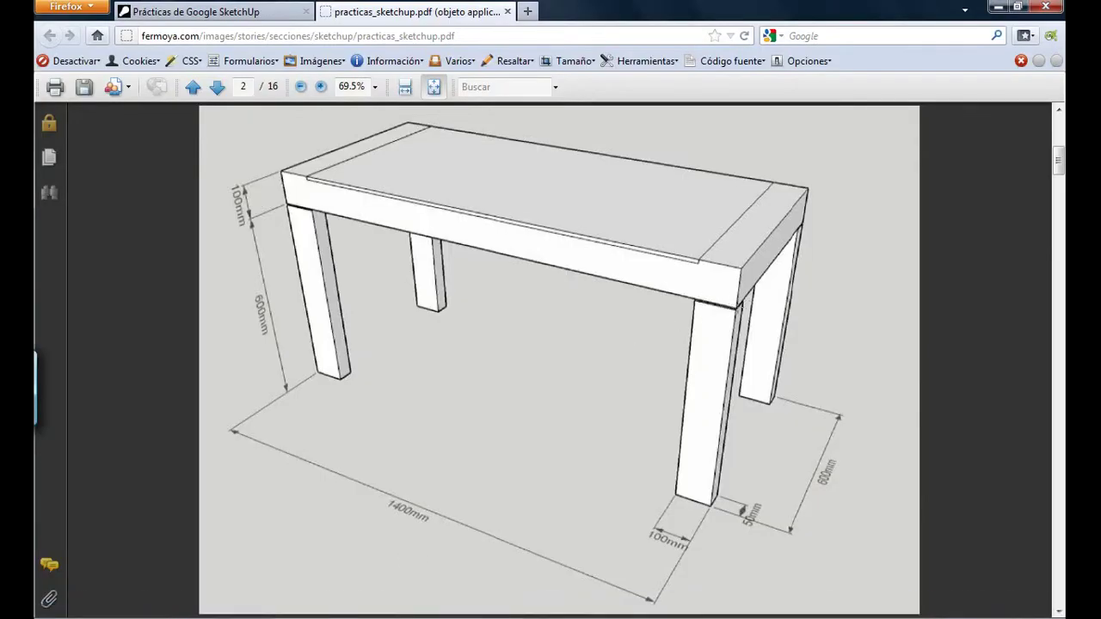
click(452, 611)
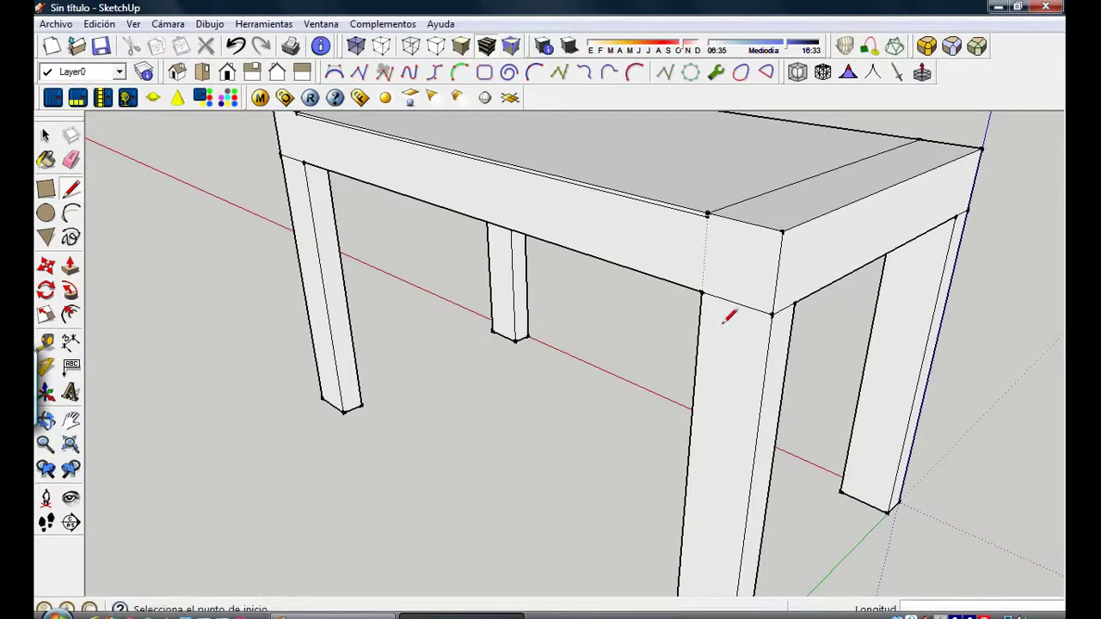
scroll(724, 311, up, 5)
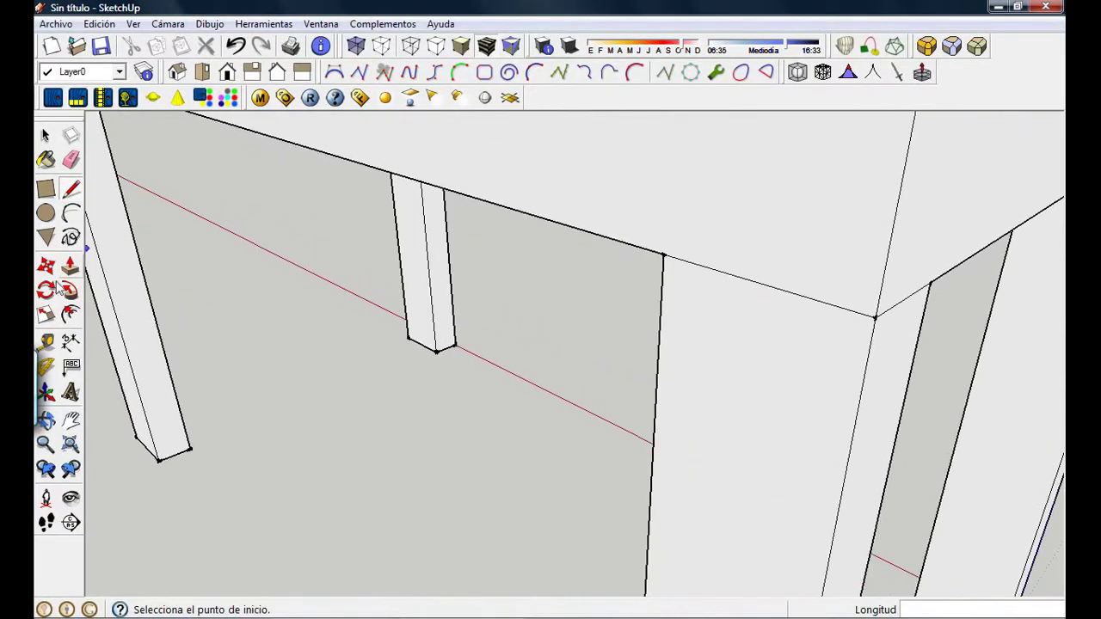
click(46, 342)
click(737, 277)
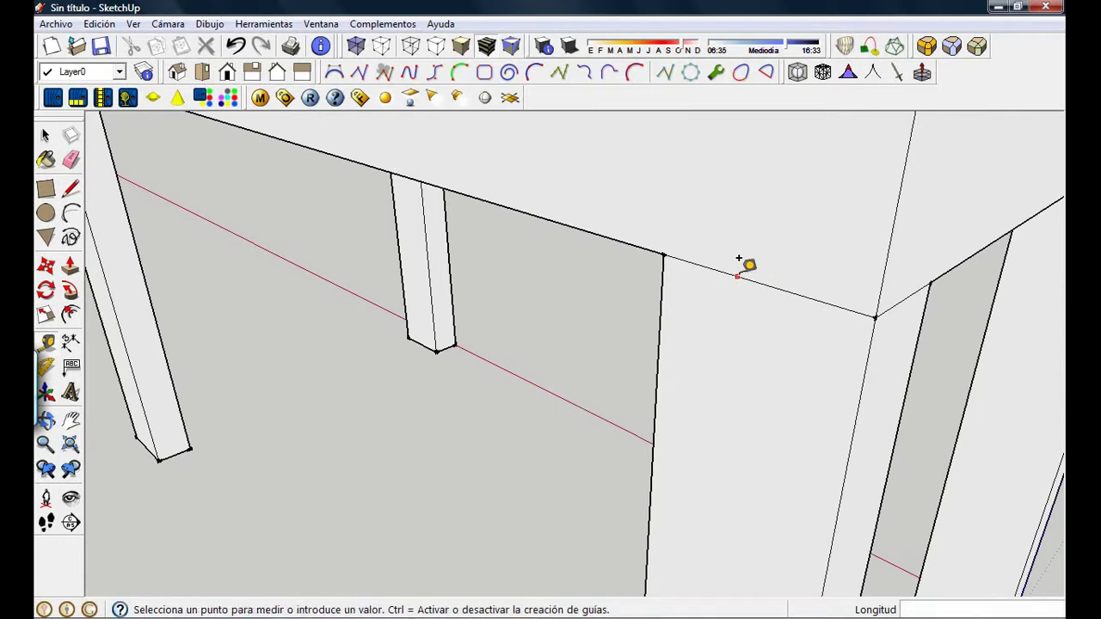
text(2)
key(Return)
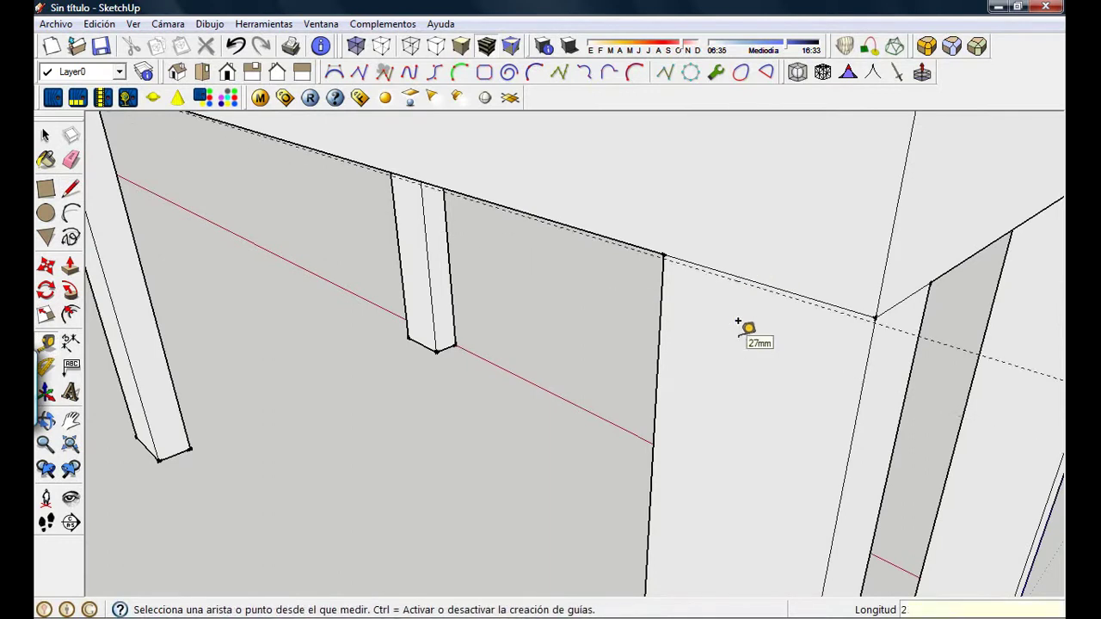
middle_drag(811, 319, 774, 331)
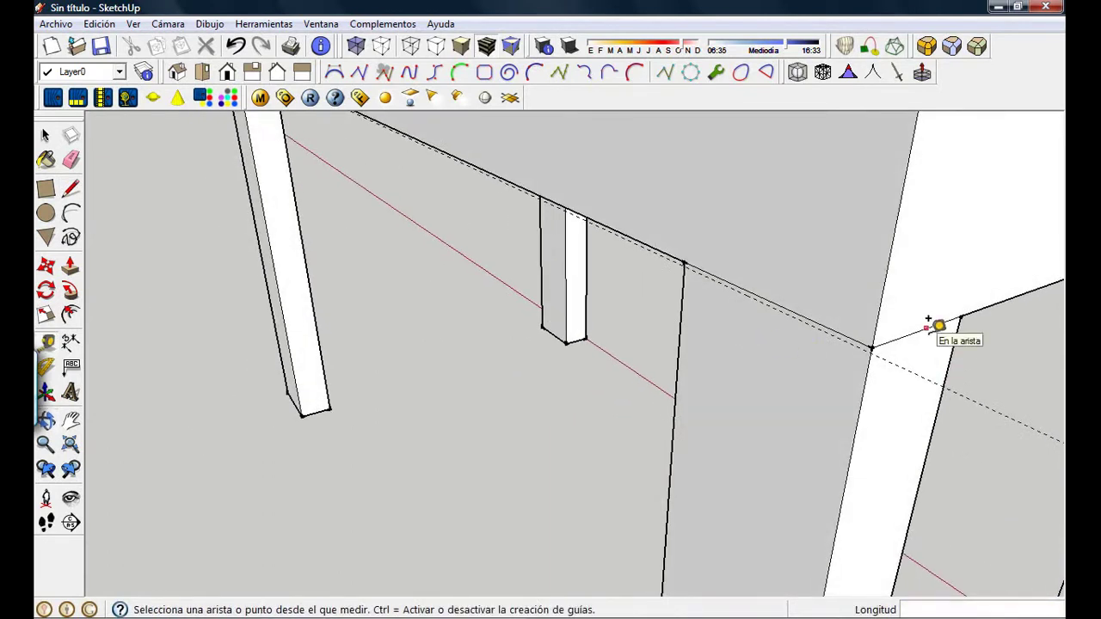
click(927, 320)
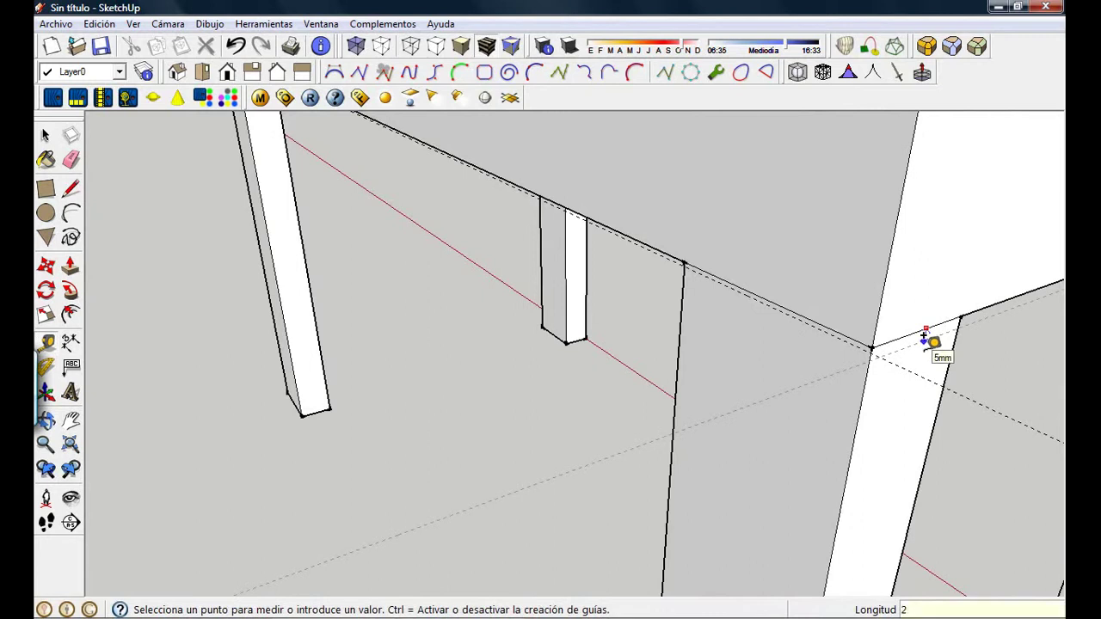
click(924, 335)
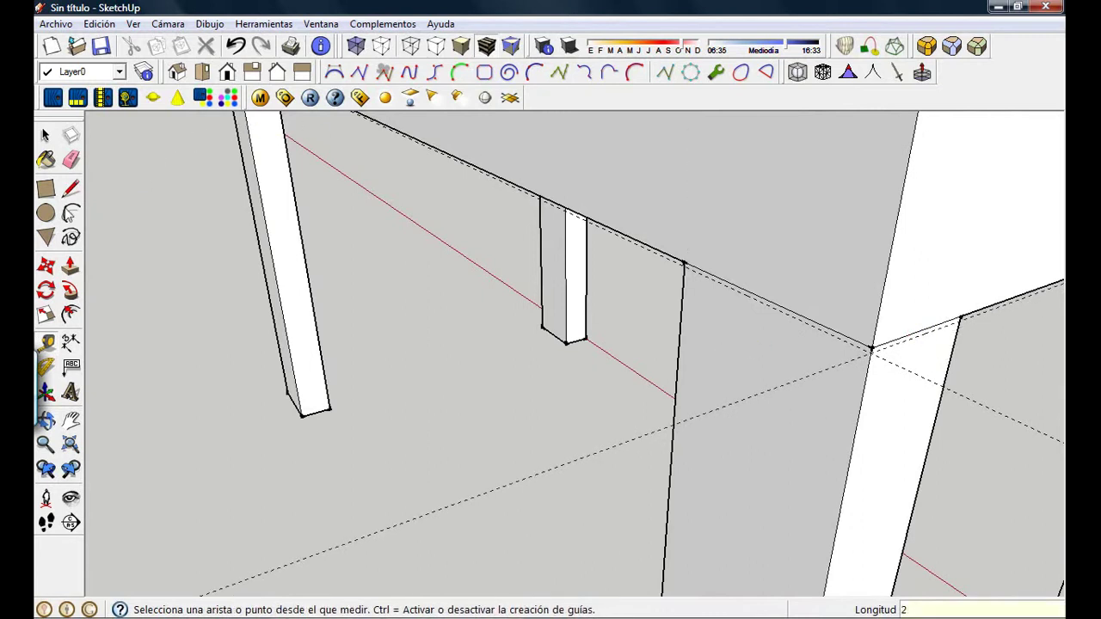
- Draw lines along the guides across both outer faces of the origin-end back leg, marking a thin strip beneath the tabletop
key(l)
scroll(705, 257, up, 3)
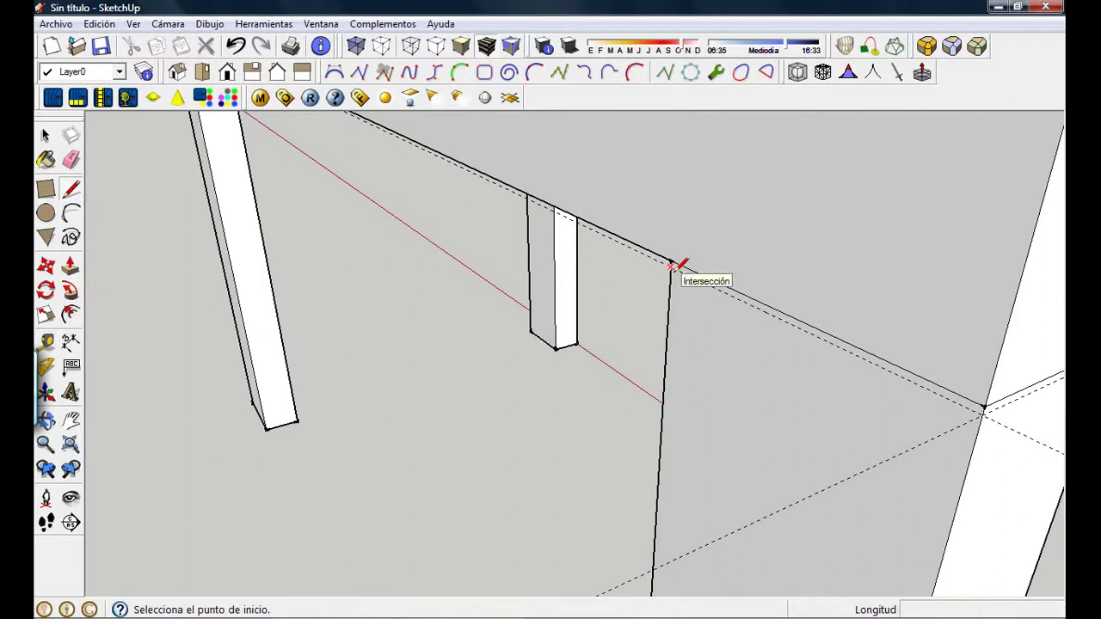
click(670, 263)
click(984, 411)
middle_drag(988, 410, 593, 365)
click(618, 372)
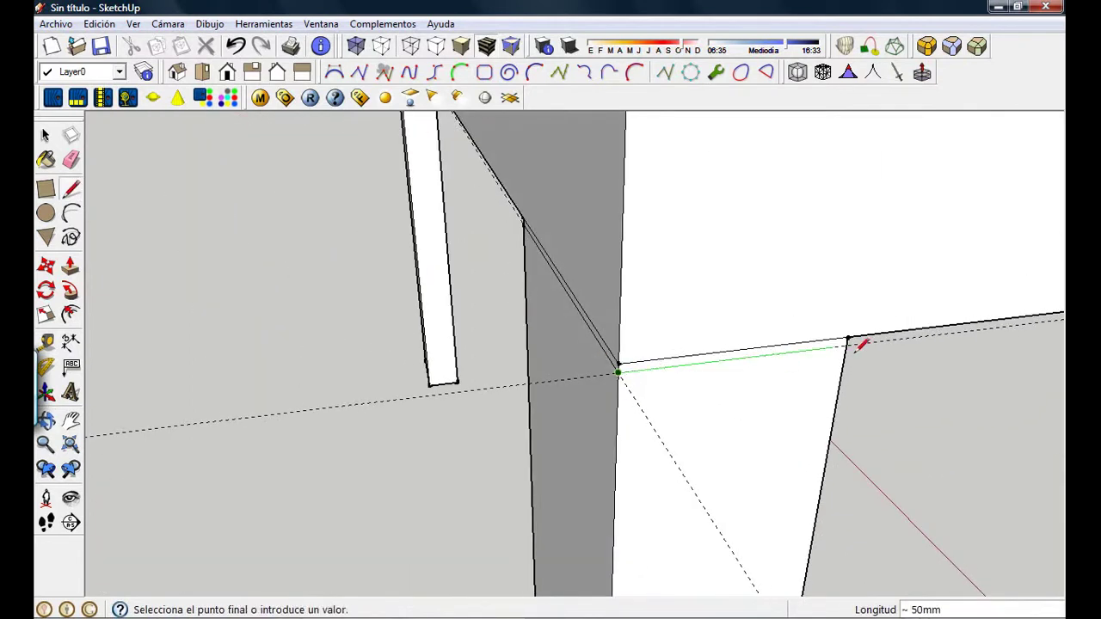
click(849, 341)
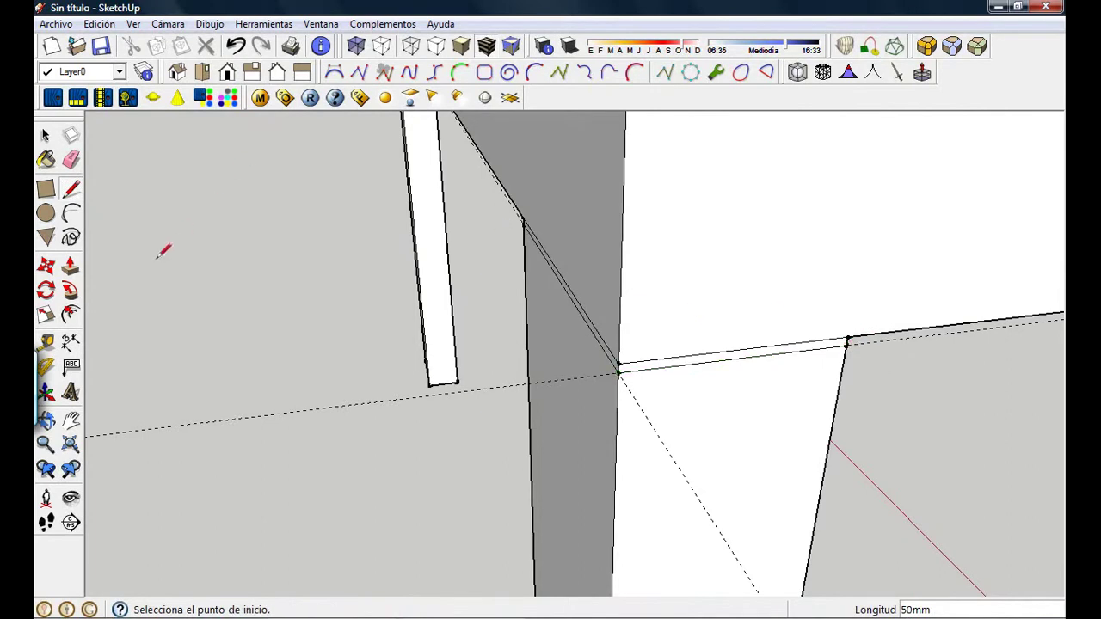
- Push the back leg's two thin strips inward 2 mm to form a groove and erase the leftover edges at its corner
click(71, 267)
scroll(627, 374, up, 3)
click(627, 373)
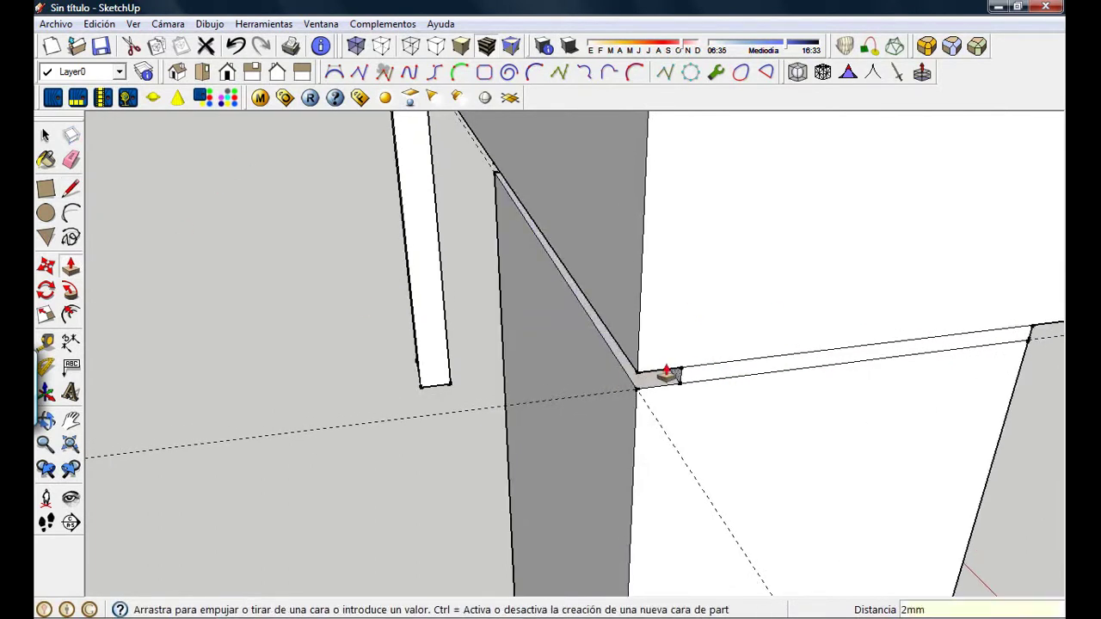
click(666, 376)
key(Return)
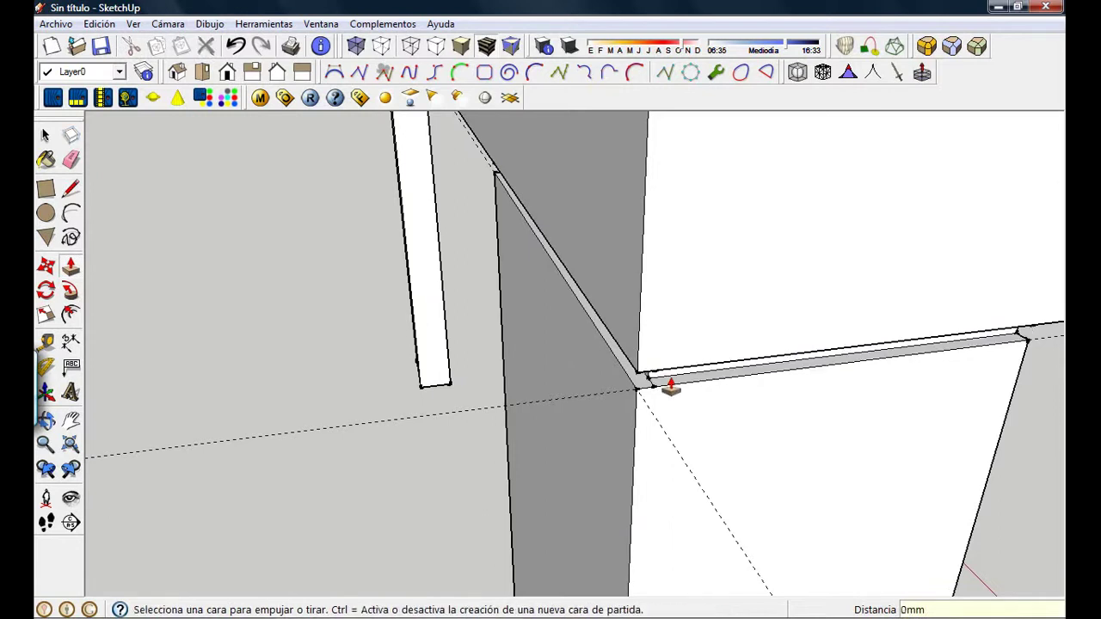
mouse_move(631, 386)
middle_down()
mouse_move(707, 395)
mouse_move(717, 255)
mouse_move(656, 147)
mouse_move(646, 336)
mouse_move(670, 348)
mouse_move(700, 449)
mouse_move(675, 441)
middle_up()
click(71, 160)
scroll(687, 382, down, 5)
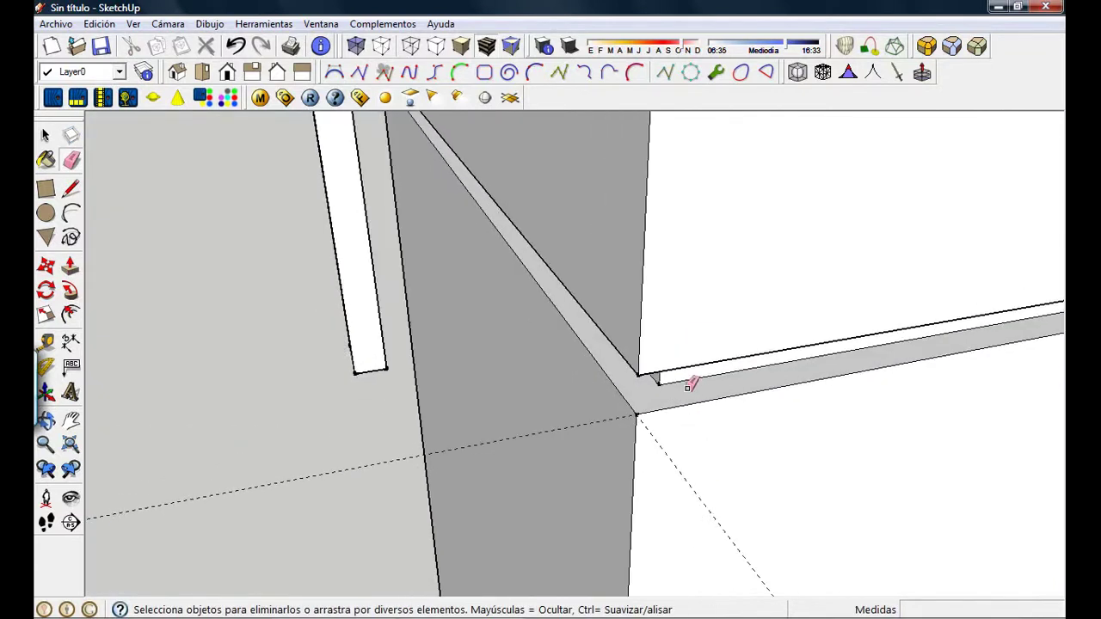
scroll(671, 382, down, 3)
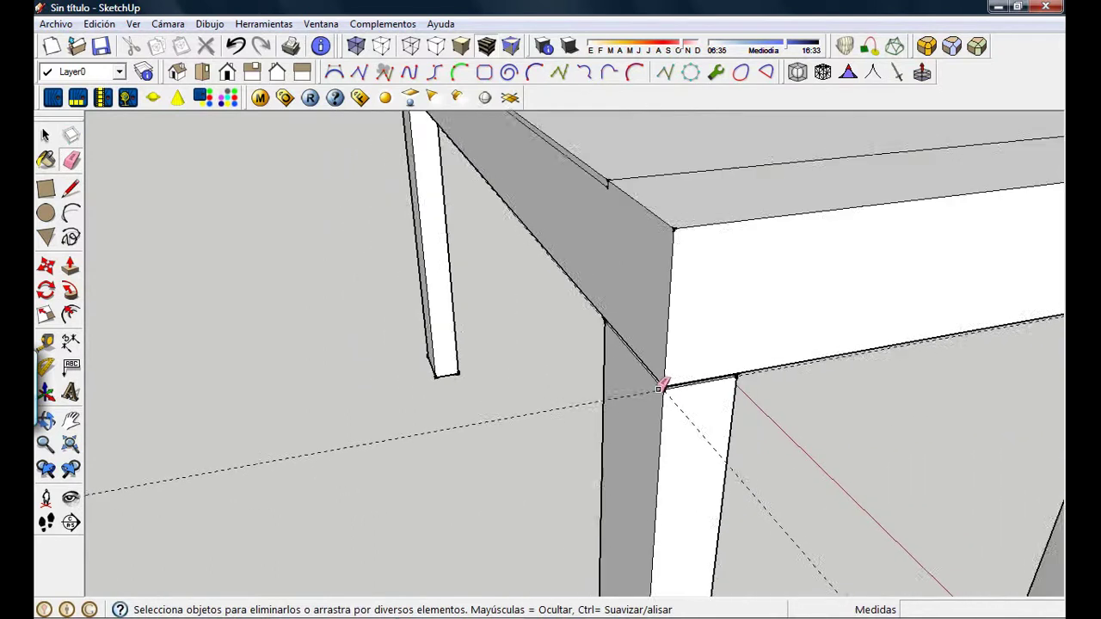
- Draw a line along the guide across the outer end face of the leg at the origin, just below the tabletop
mouse_move(713, 376)
middle_down()
mouse_move(791, 359)
mouse_move(543, 374)
middle_up()
scroll(800, 339, up, 5)
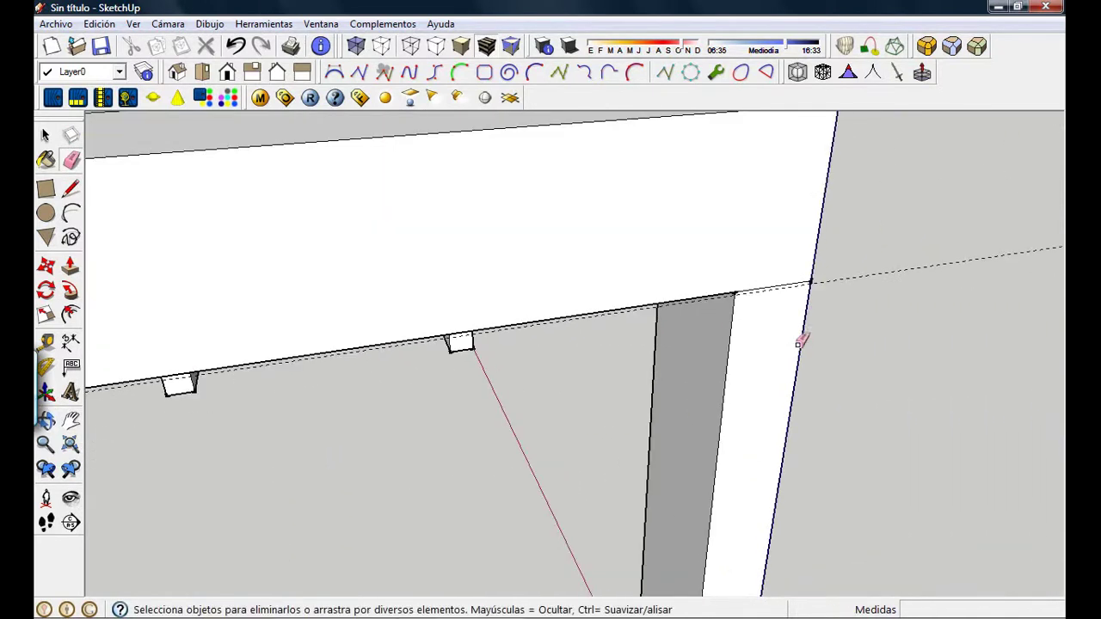
click(71, 189)
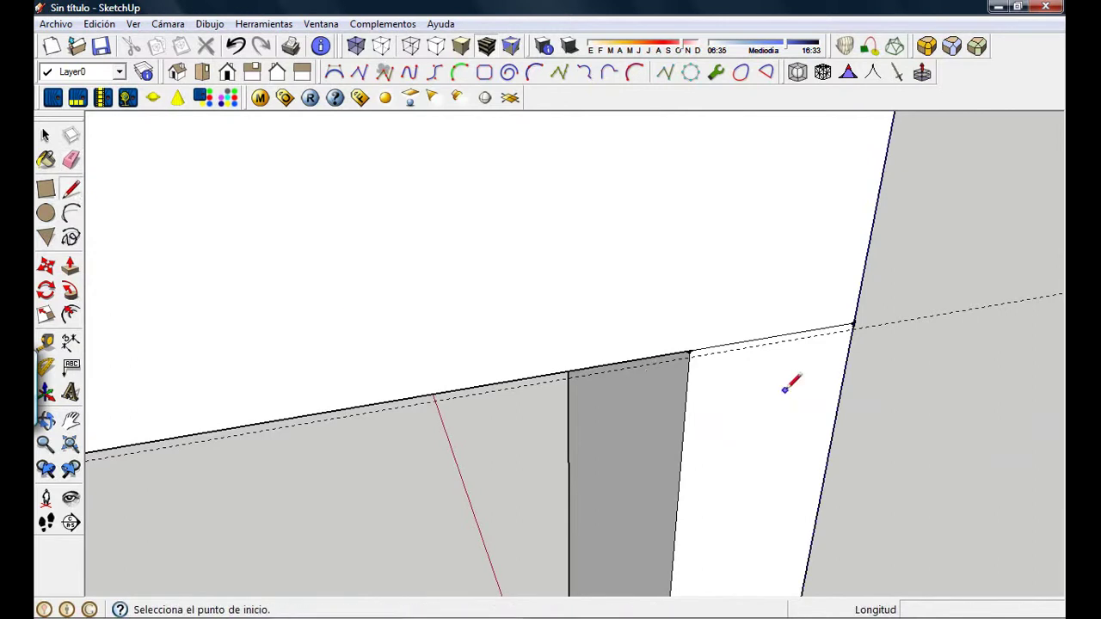
middle_drag(791, 381, 639, 350)
scroll(642, 351, down, 3)
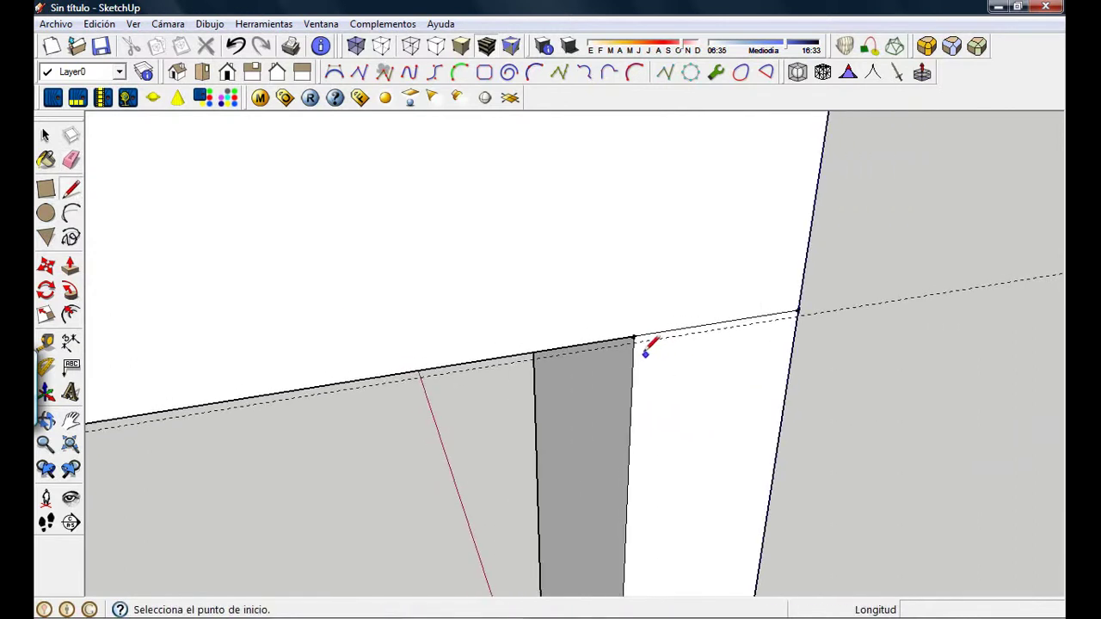
click(633, 342)
click(799, 313)
mouse_move(799, 312)
middle_down()
mouse_move(693, 333)
mouse_move(455, 314)
middle_up()
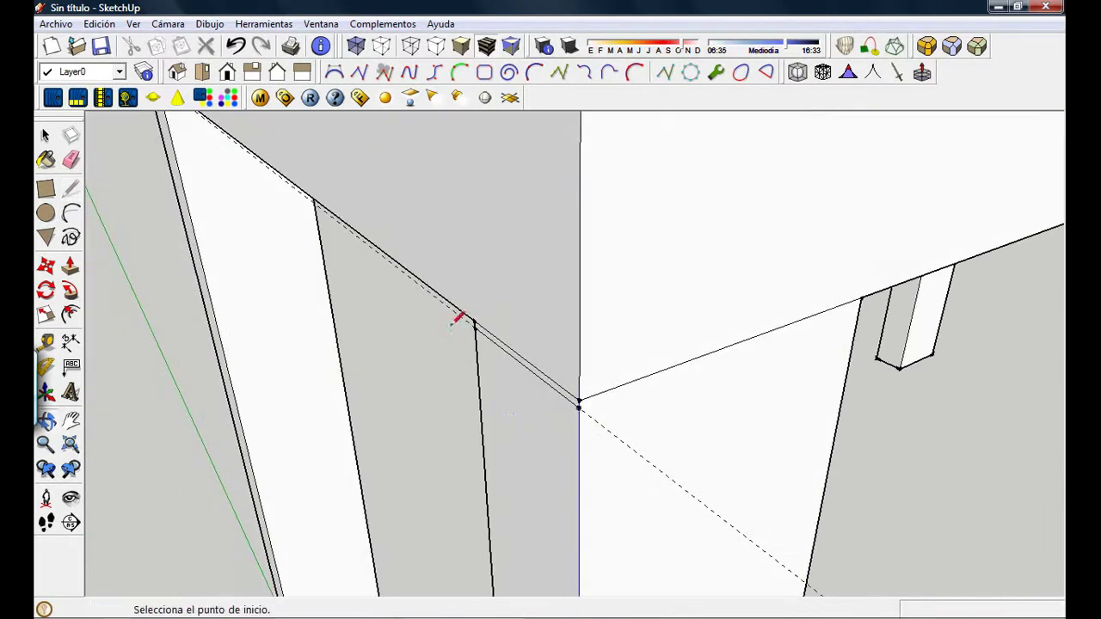
- Draw the matching line across the wide outer face of the leg at the origin and push both thin strips inward 2 mm
click(579, 404)
click(858, 304)
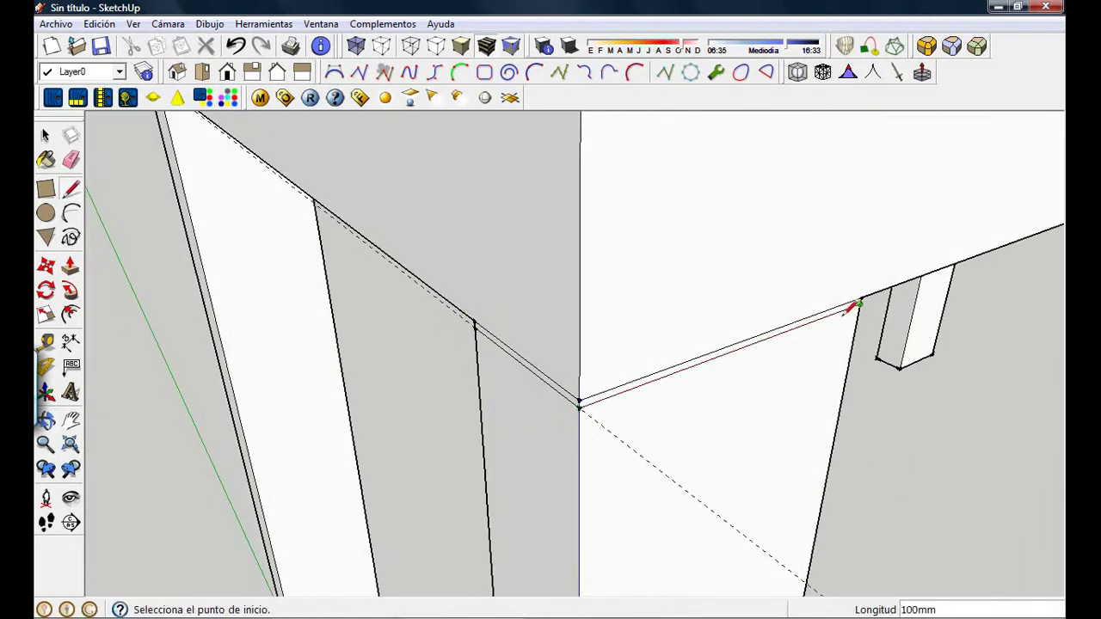
click(71, 269)
middle_drag(678, 388, 496, 418)
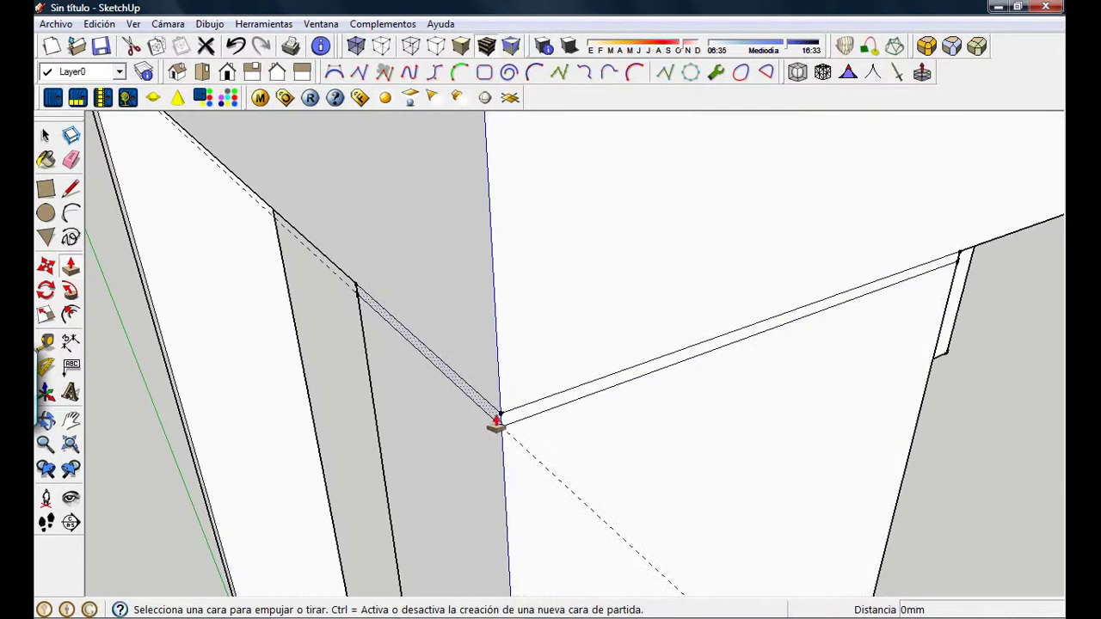
click(496, 418)
text(2)
key(Return)
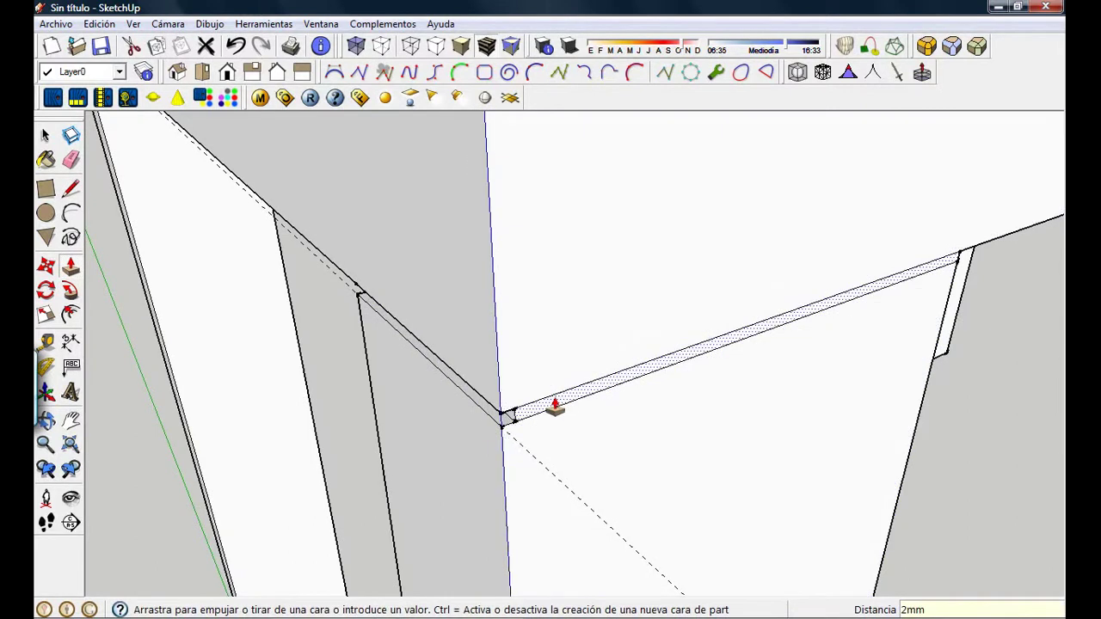
double_click(555, 408)
- Erase the leftover edges at the groove corner of the leg at the origin
scroll(511, 433, up, 3)
middle_drag(512, 435, 484, 192)
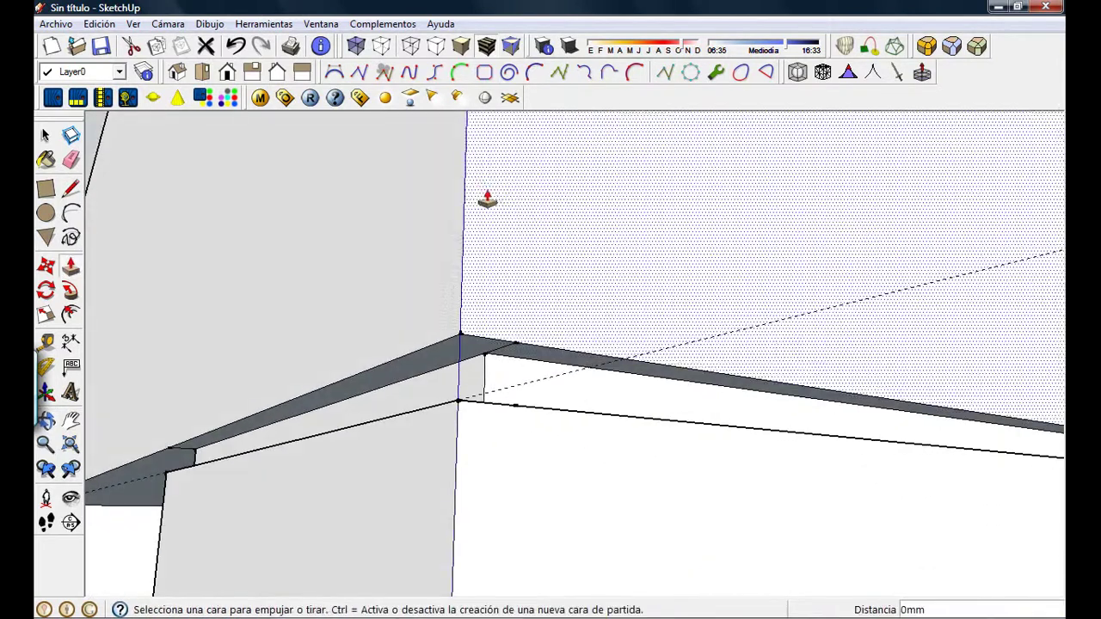
click(71, 161)
mouse_move(504, 343)
middle_down()
mouse_move(550, 373)
mouse_move(520, 394)
middle_up()
scroll(512, 391, down, 6)
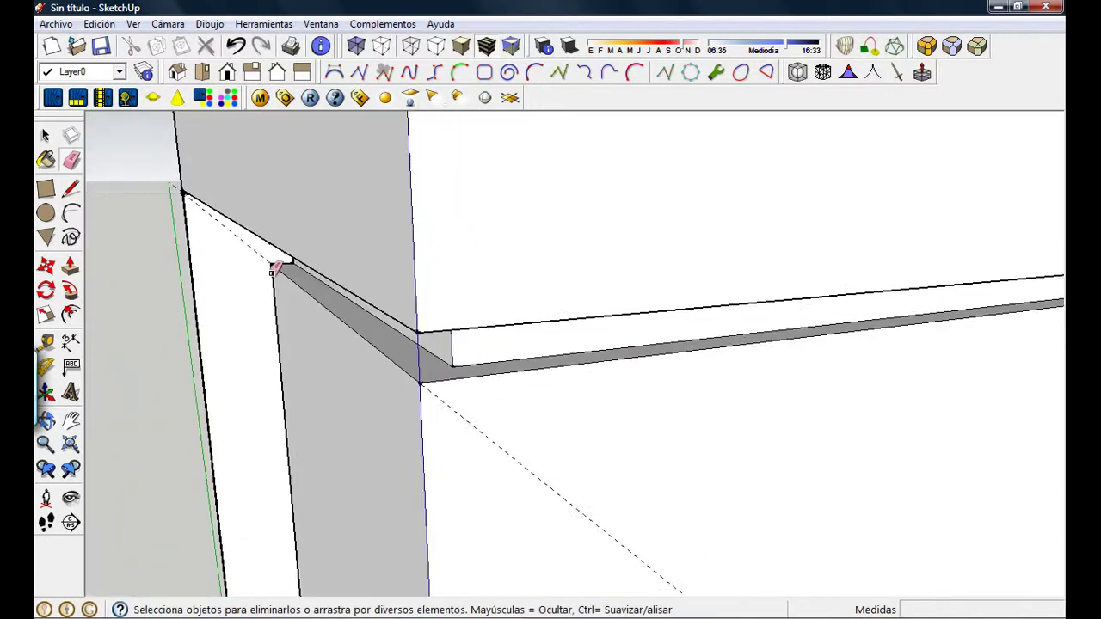
middle_drag(465, 303, 447, 277)
scroll(447, 278, down, 5)
- Draw lines across both outer faces of the leg diagonally opposite the origin, starting at the guide, to mark a thin strip beneath the tabletop
middle_drag(778, 291, 314, 312)
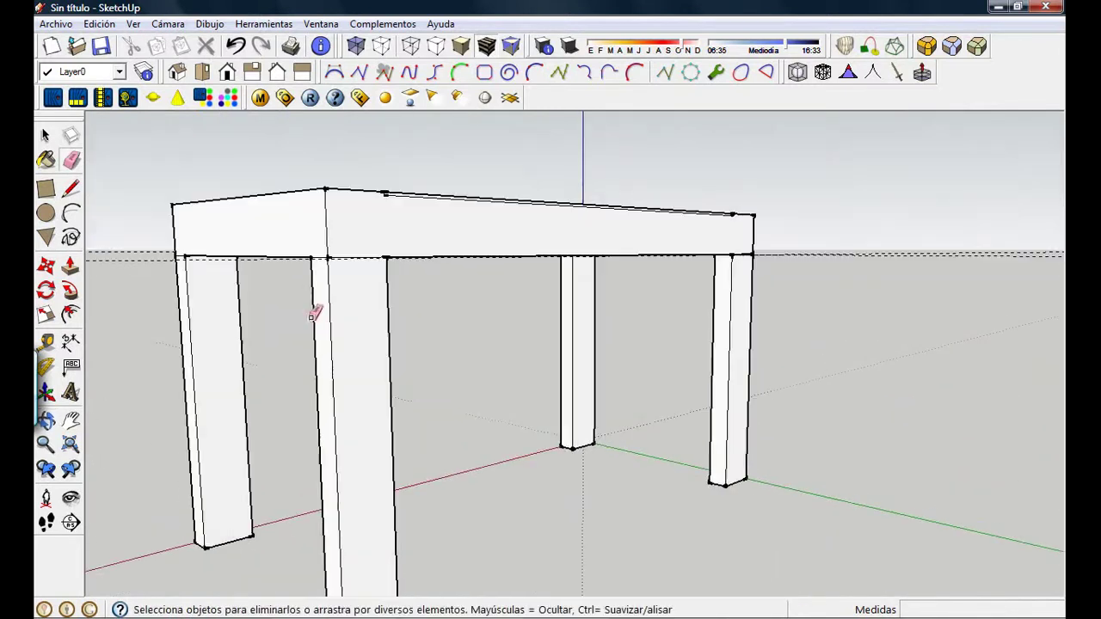
scroll(325, 258, up, 6)
middle_drag(344, 239, 344, 315)
key(l)
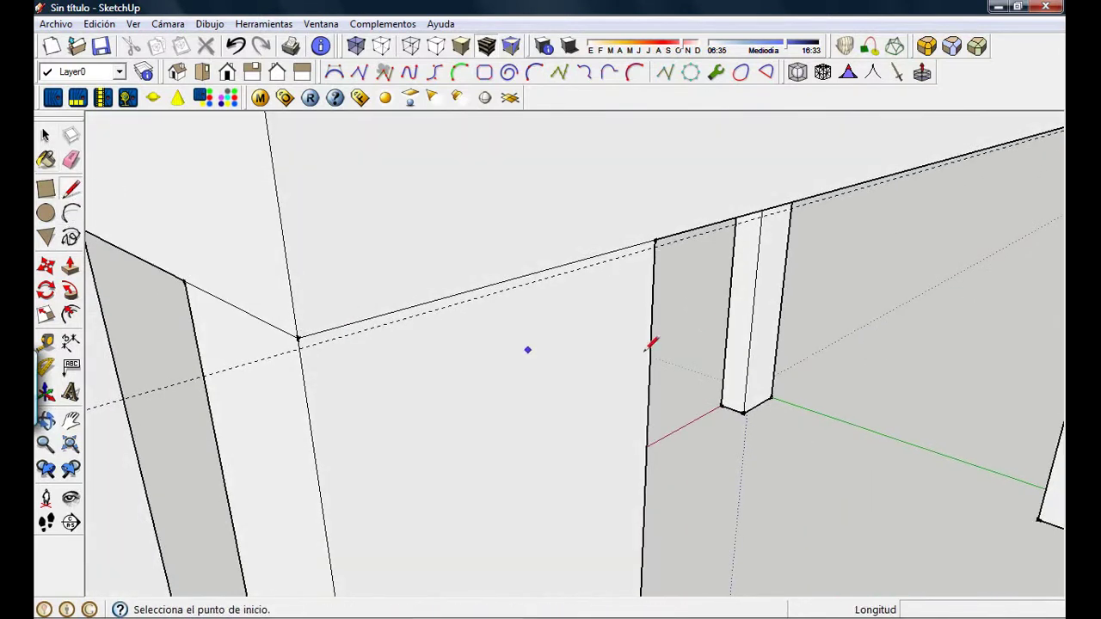
click(655, 242)
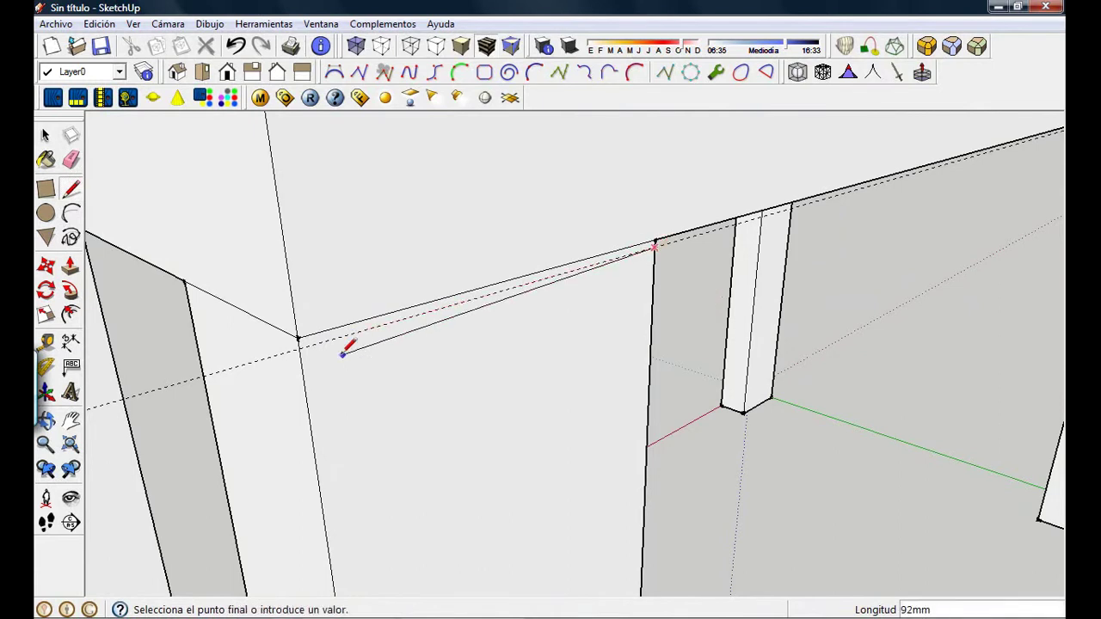
click(298, 342)
click(299, 344)
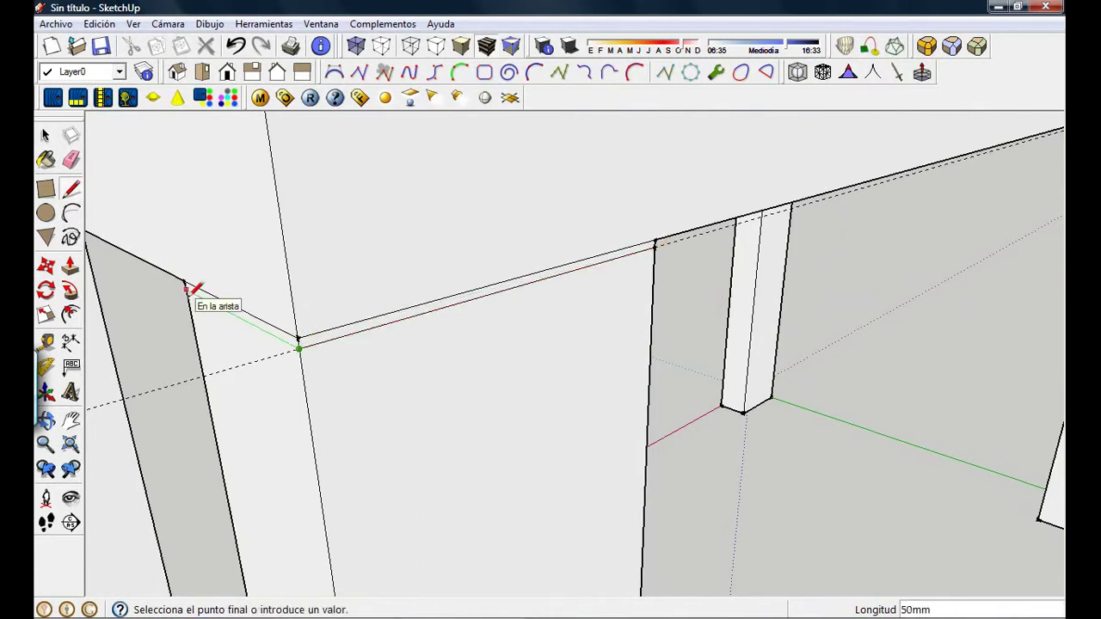
click(184, 287)
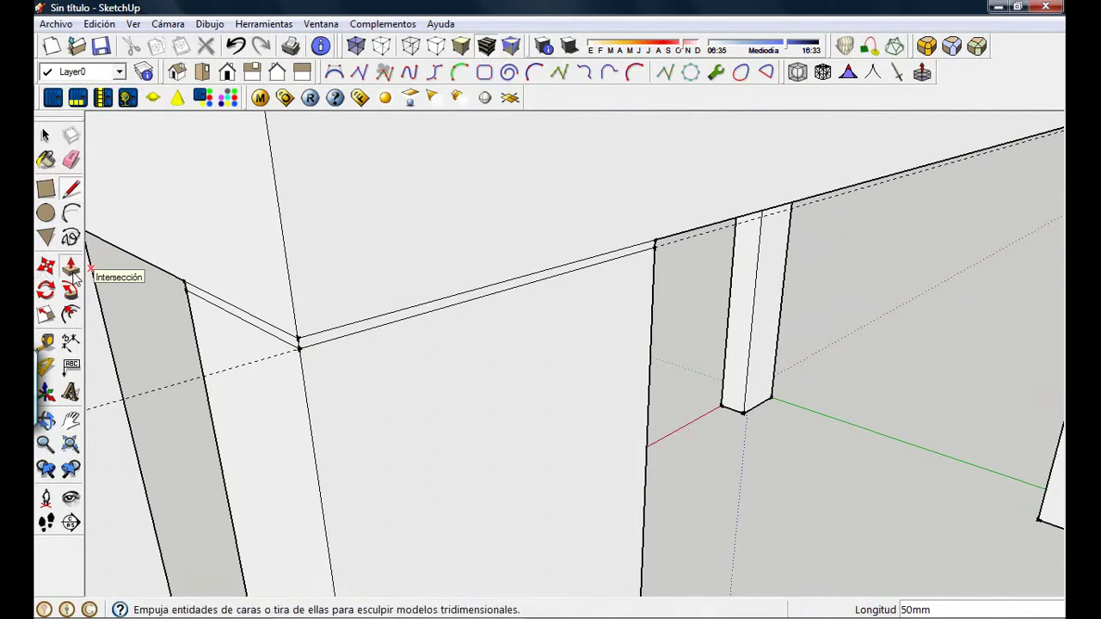
- Push the diagonally opposite leg's two thin strips inward 2 mm and erase the leftover edges at the groove corner
click(71, 265)
click(256, 327)
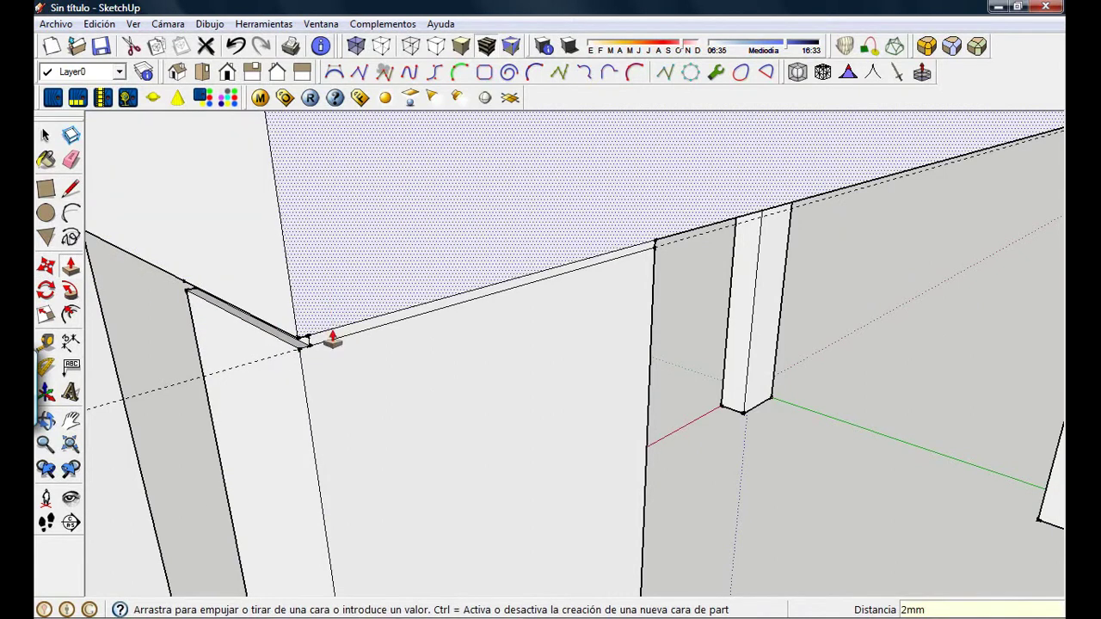
click(322, 340)
scroll(265, 344, up, 2)
click(71, 159)
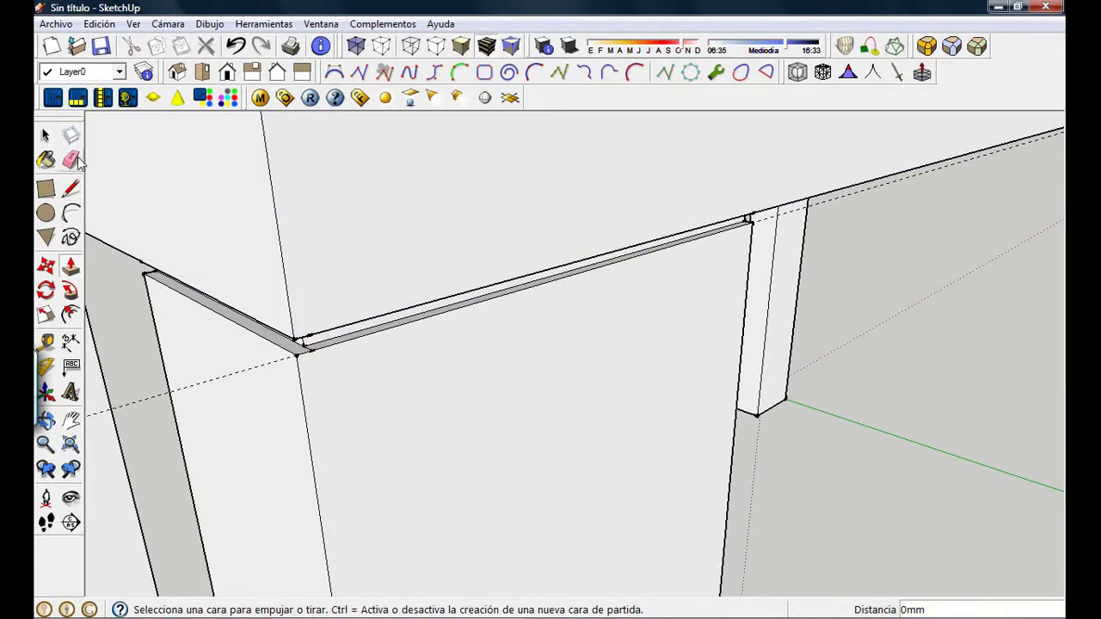
scroll(310, 342, up, 2)
mouse_move(310, 345)
middle_down()
mouse_move(314, 207)
mouse_move(342, 266)
middle_up()
scroll(325, 267, up, 1)
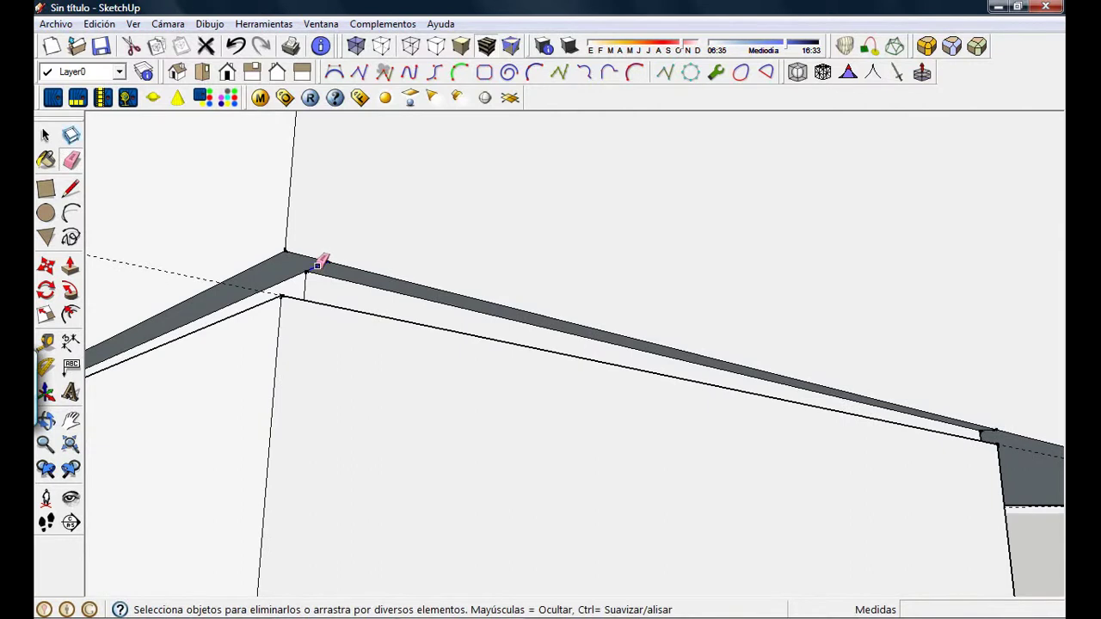
scroll(178, 215, down, 2)
- Delete all construction guides from the model
mouse_move(178, 215)
middle_down()
mouse_move(393, 300)
mouse_move(978, 312)
mouse_move(284, 284)
mouse_move(754, 307)
mouse_move(555, 287)
mouse_move(684, 365)
mouse_move(714, 364)
mouse_move(668, 327)
mouse_move(695, 370)
middle_up()
scroll(456, 277, down, 2)
key(e)
scroll(715, 362, up, 2)
click(99, 23)
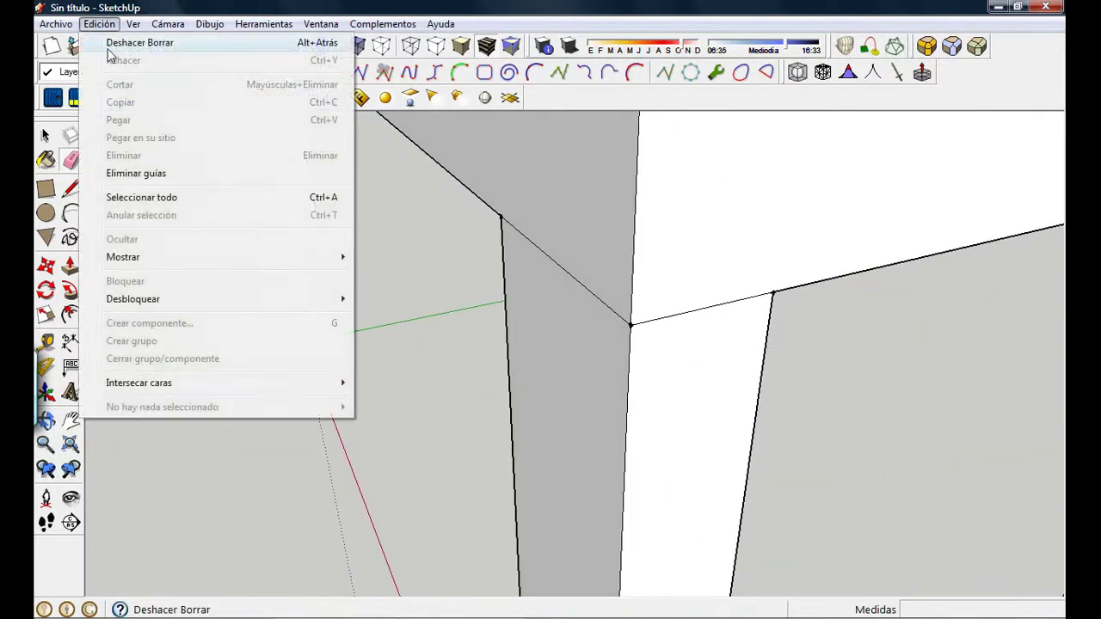
click(129, 173)
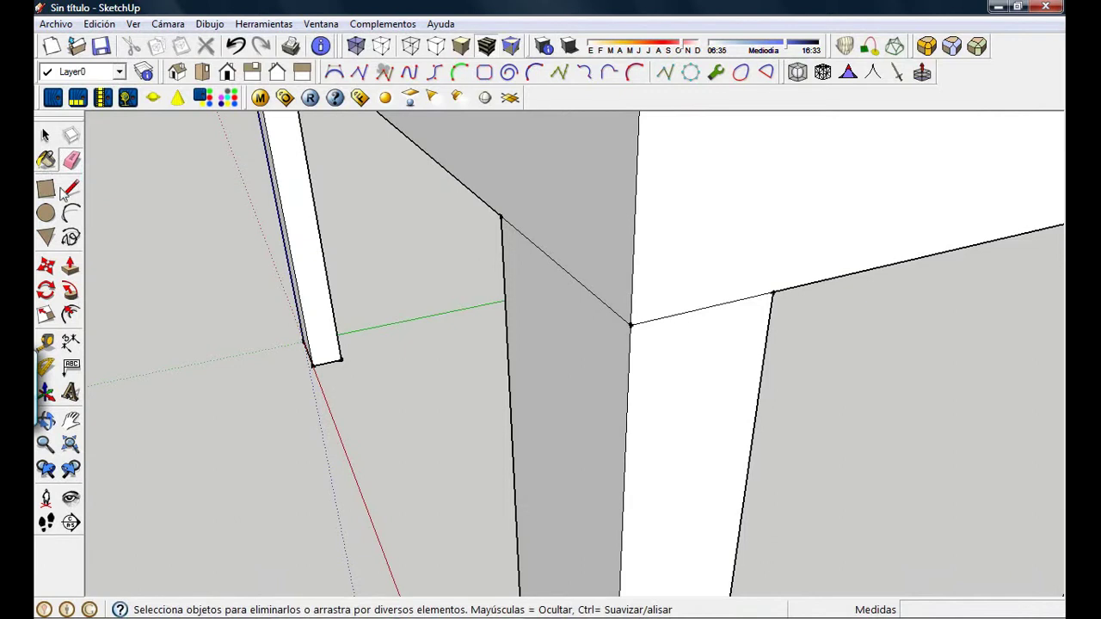
- Copy the two edges where the last leg's outer faces meet the tabletop 2 mm straight down the leg
click(46, 139)
click(601, 302)
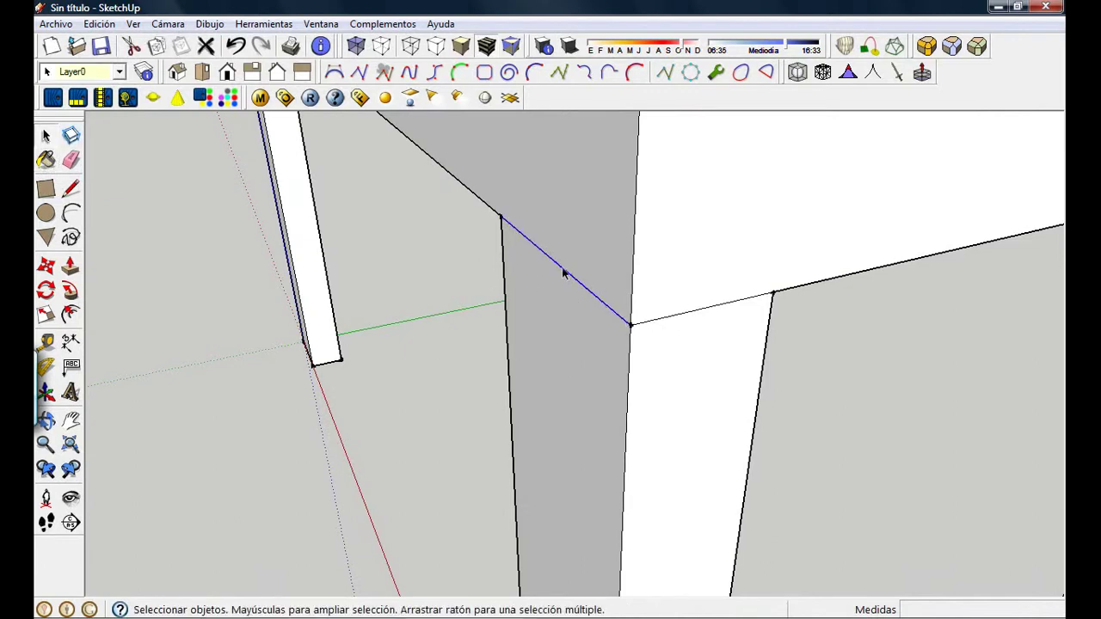
ctrl+click(661, 318)
click(46, 266)
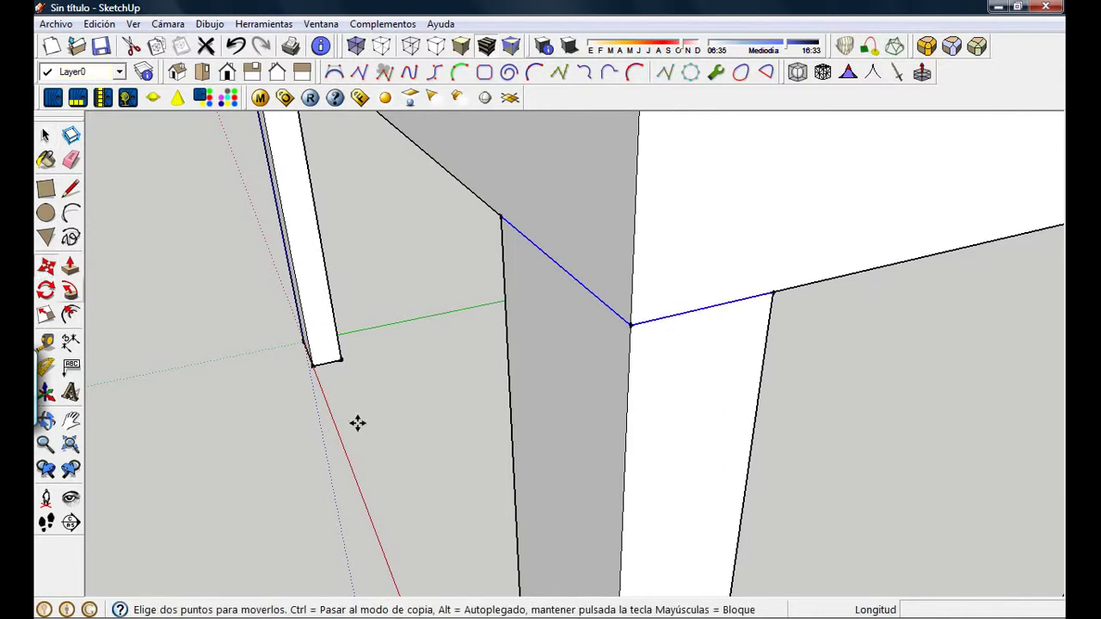
click(631, 328)
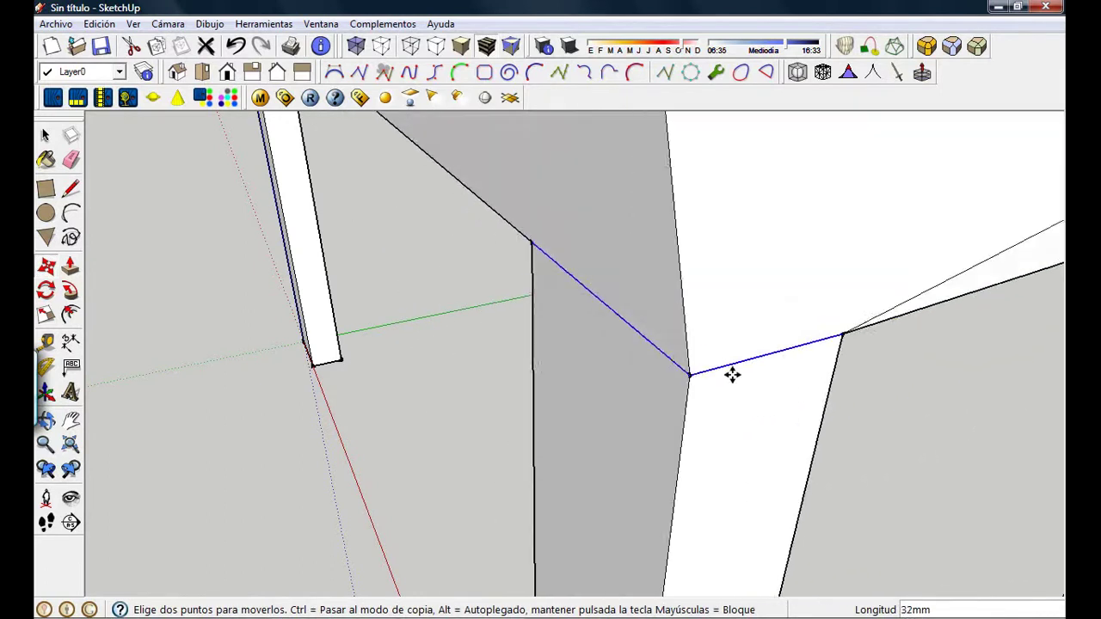
key(ctrl)
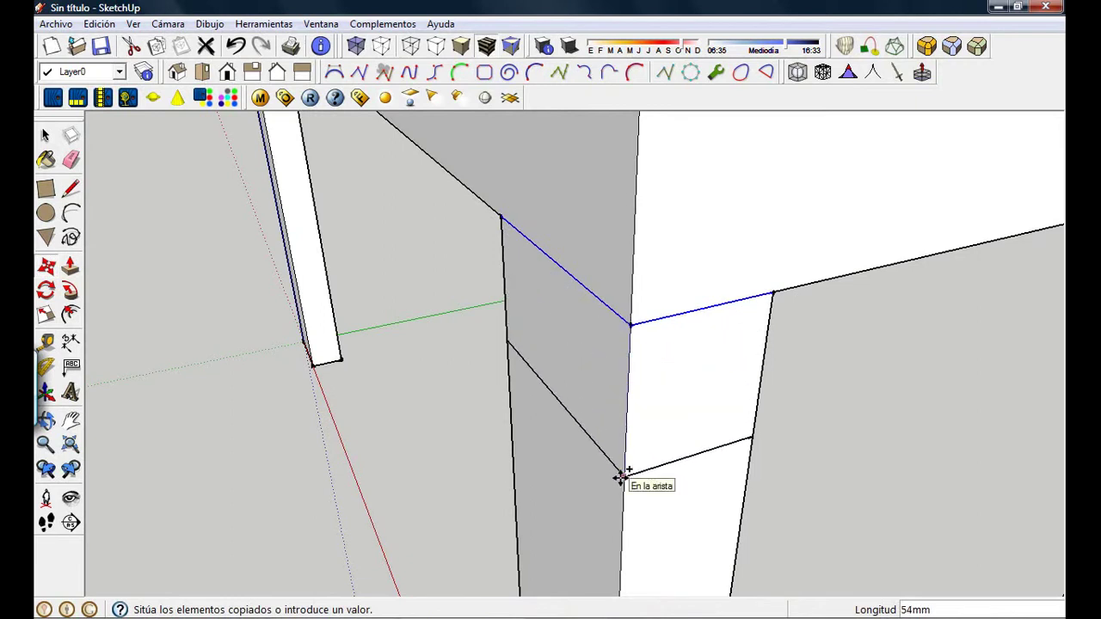
text(2)
key(Return)
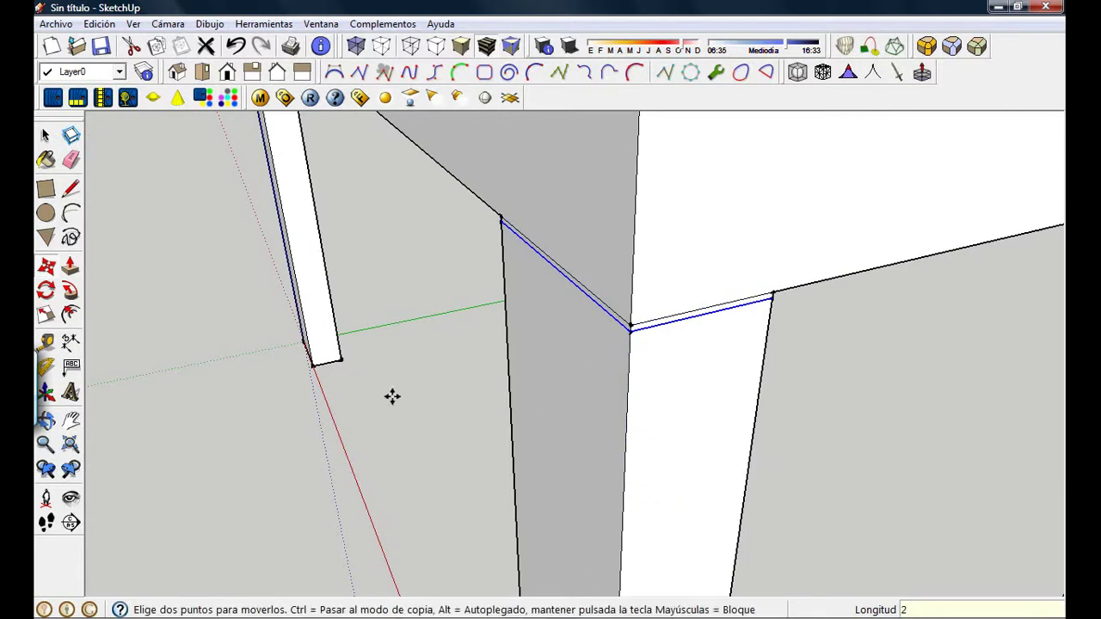
- Push the last leg's two thin strips inward 2 mm and erase the leftover edges at the groove corner
click(45, 135)
click(234, 360)
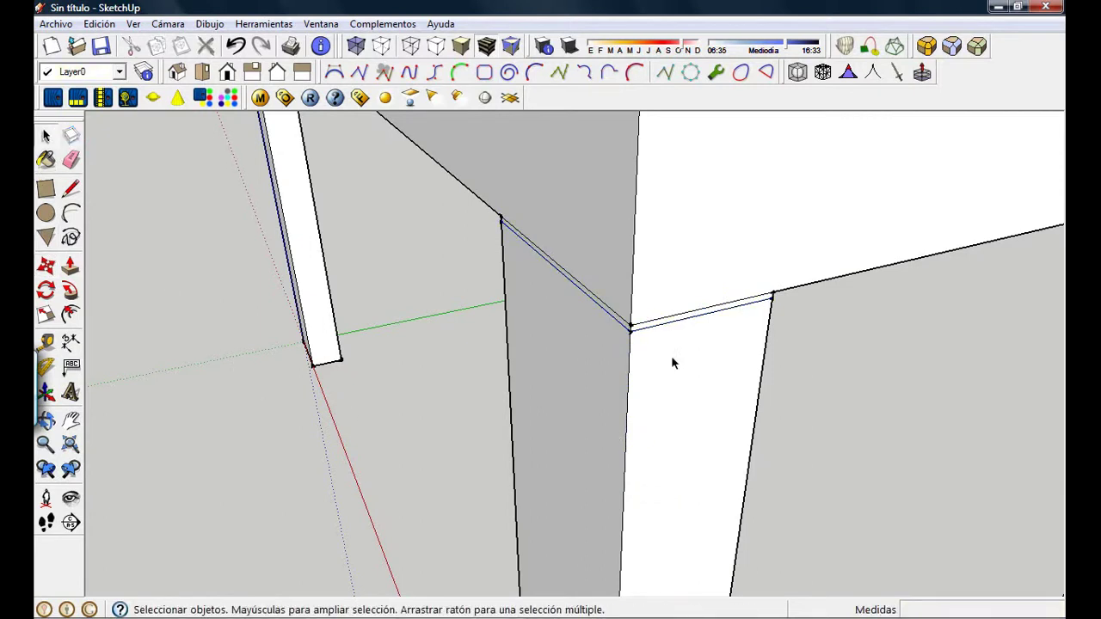
scroll(629, 297, up, 3)
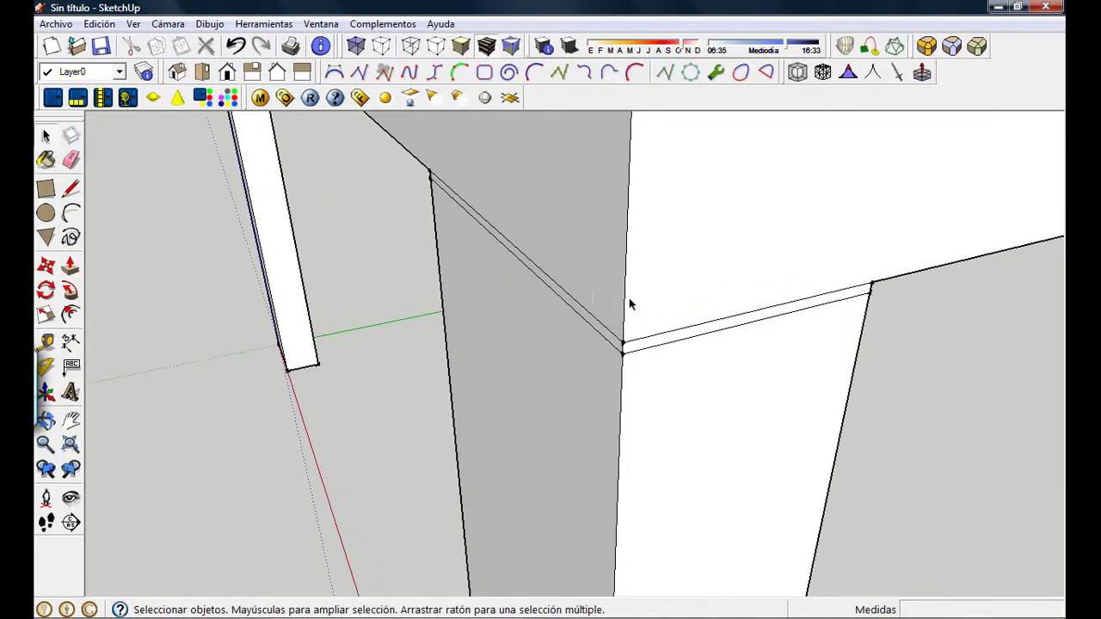
click(71, 268)
click(678, 336)
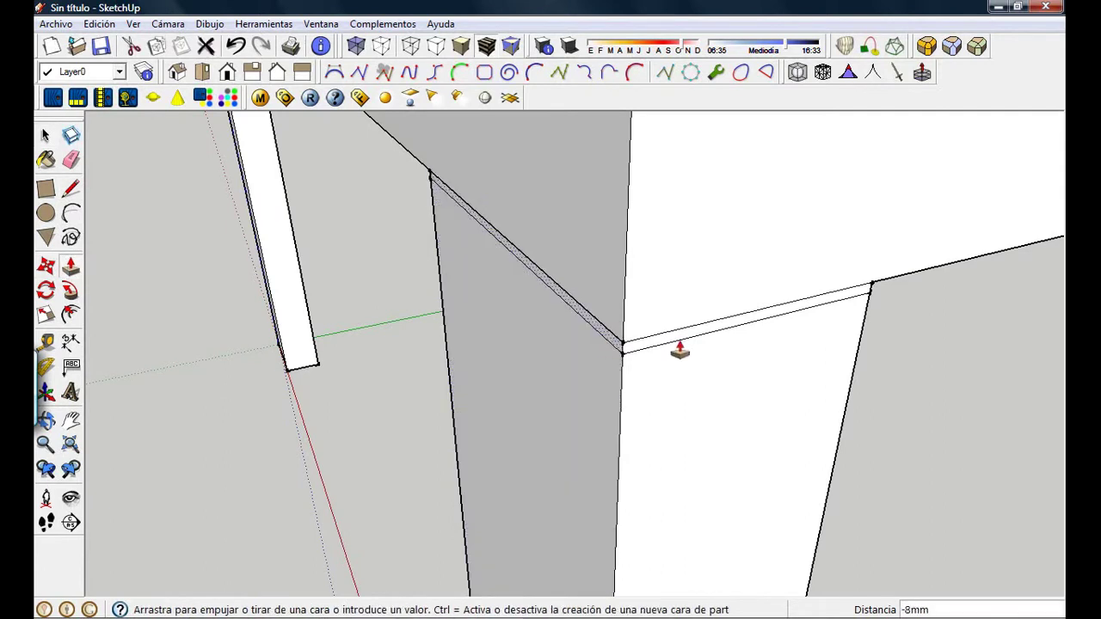
text(2)
key(Return)
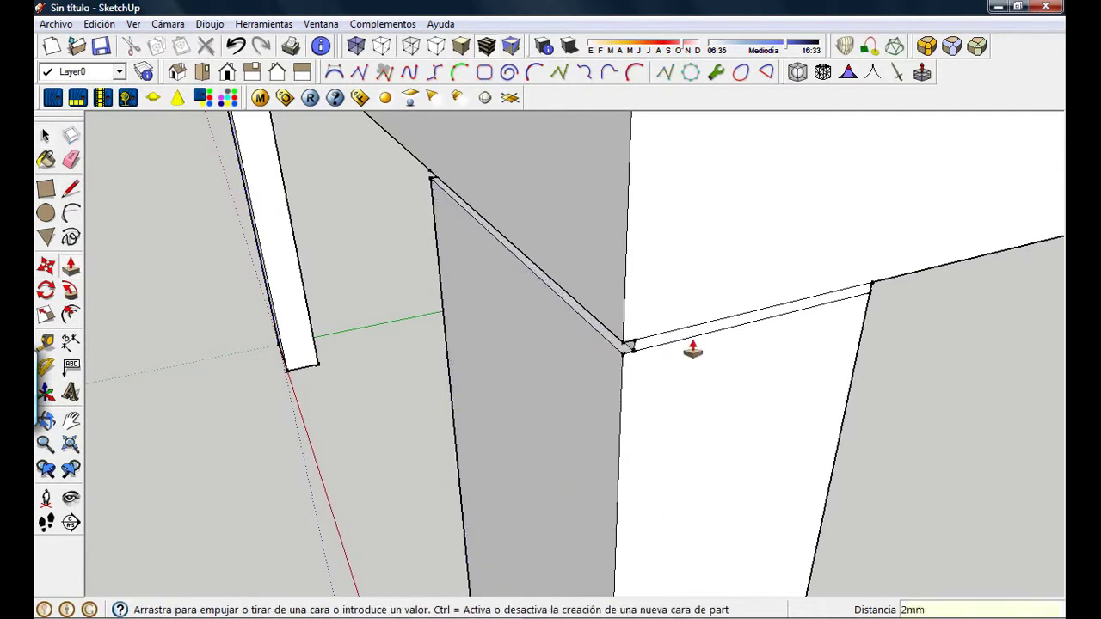
scroll(638, 361, up, 2)
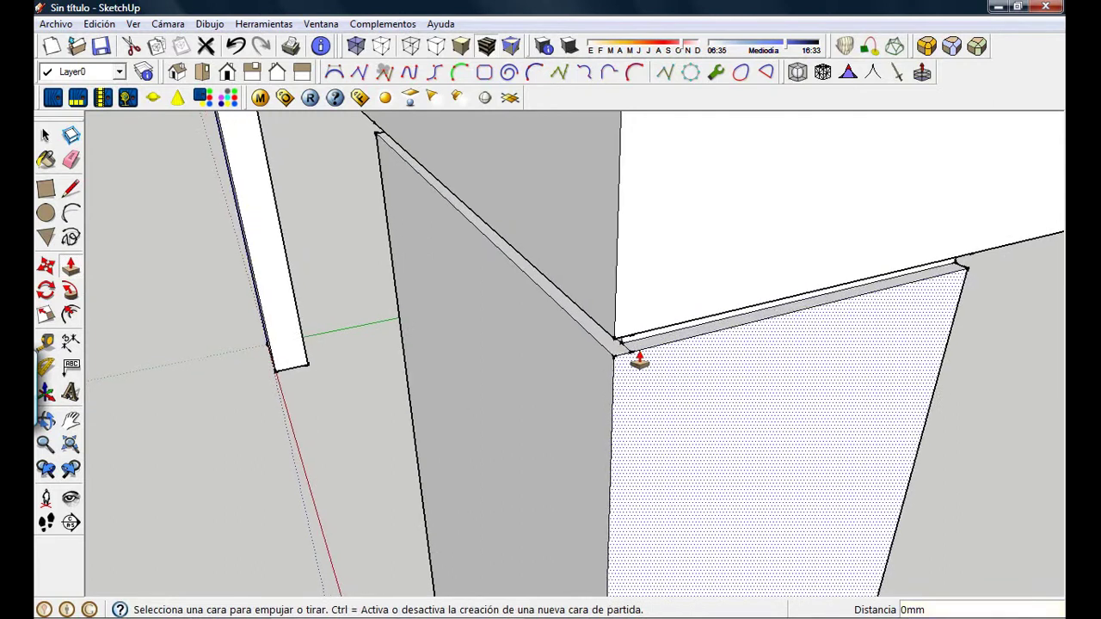
scroll(638, 362, up, 1)
click(70, 160)
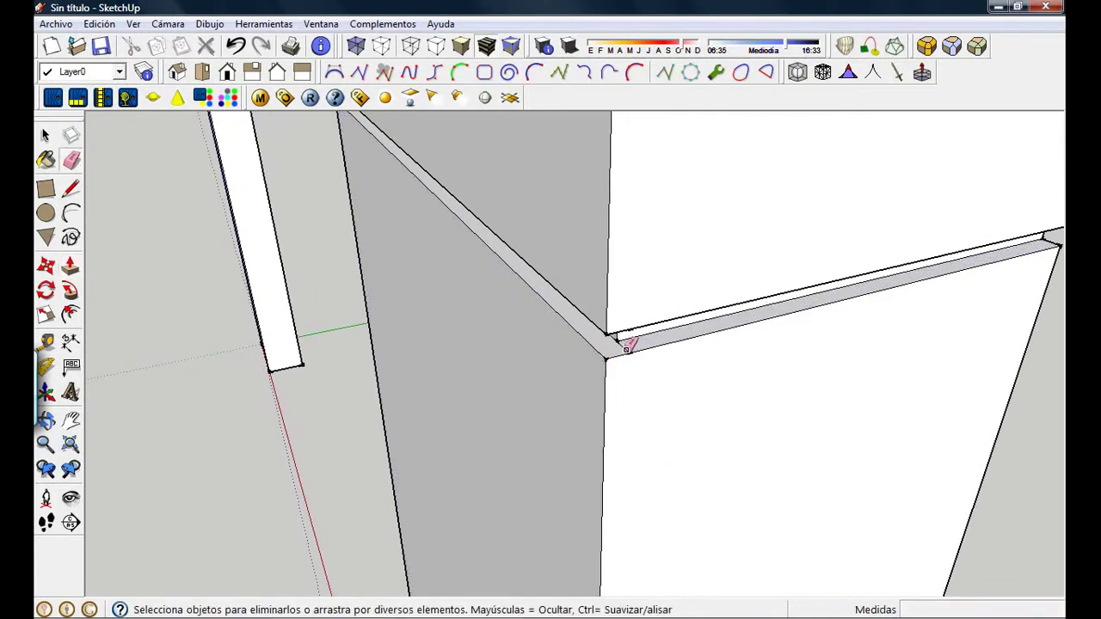
mouse_move(644, 361)
middle_down()
mouse_move(624, 128)
mouse_move(616, 240)
middle_up()
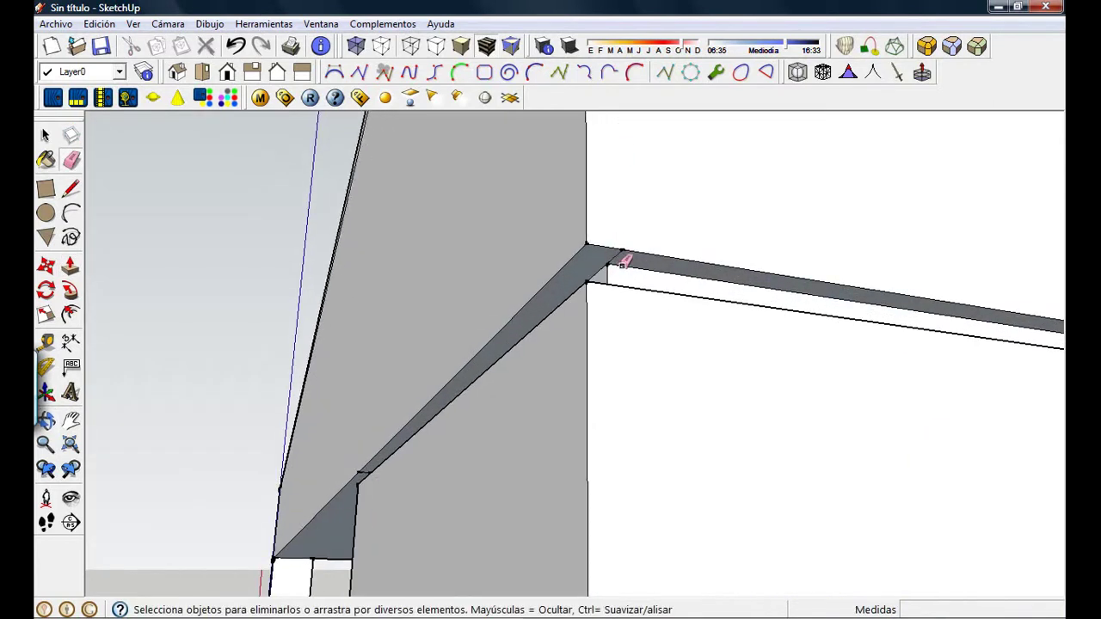
scroll(614, 250, down, 1)
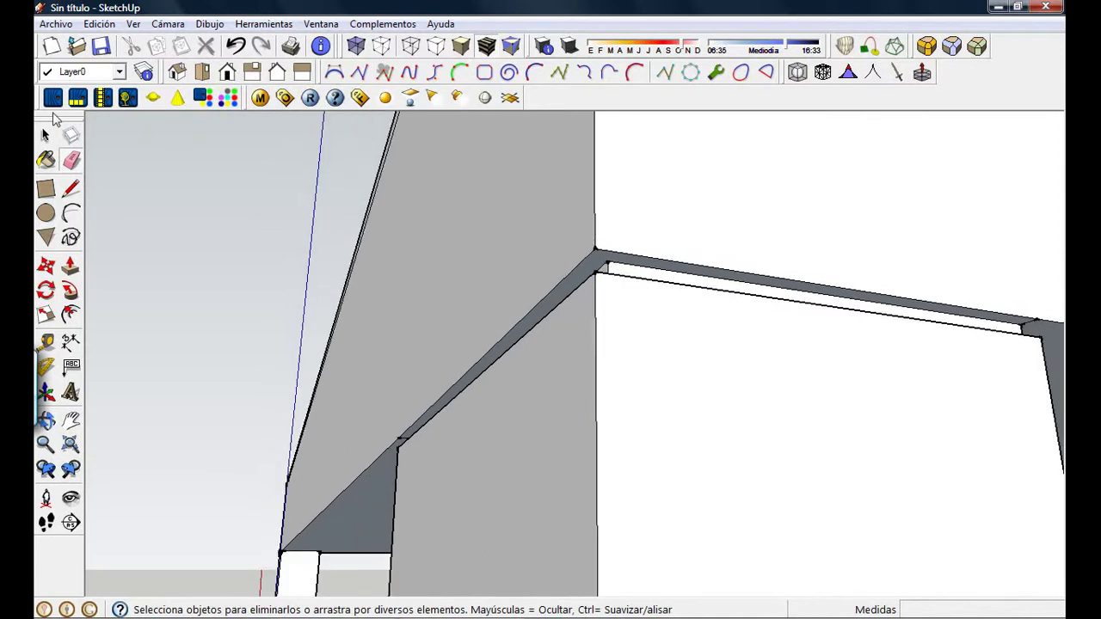
- Delete any remaining guides and check the grooved table from below and above
click(99, 23)
click(133, 173)
mouse_move(150, 172)
middle_down()
mouse_move(410, 223)
mouse_move(710, 373)
mouse_move(594, 365)
middle_up()
click(45, 135)
scroll(390, 272, down, 3)
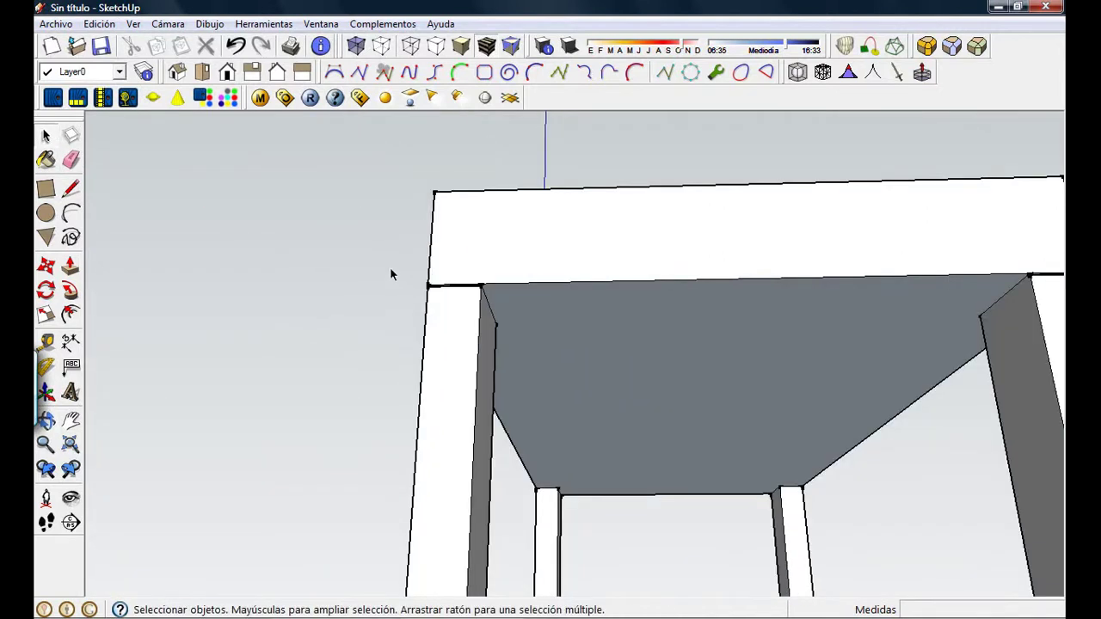
middle_drag(389, 273, 673, 565)
shift+middle_drag(590, 385, 847, 349)
- Draw a freehand rectangle on the ground plane beside the table, near the leg at the origin
scroll(208, 241, down, 2)
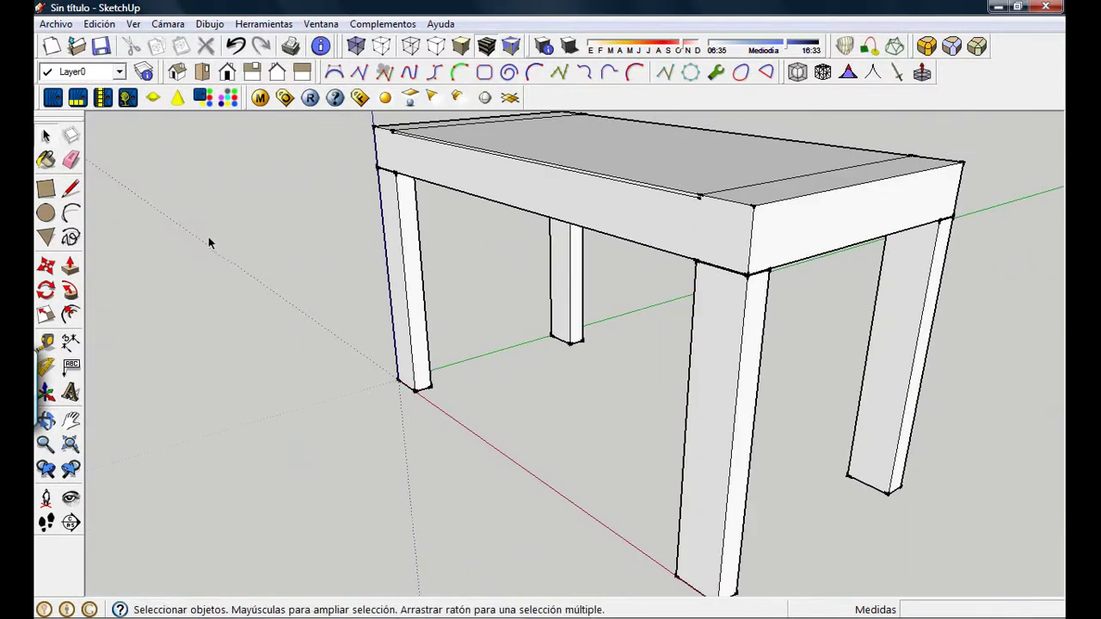
scroll(208, 243, down, 2)
click(45, 189)
click(146, 399)
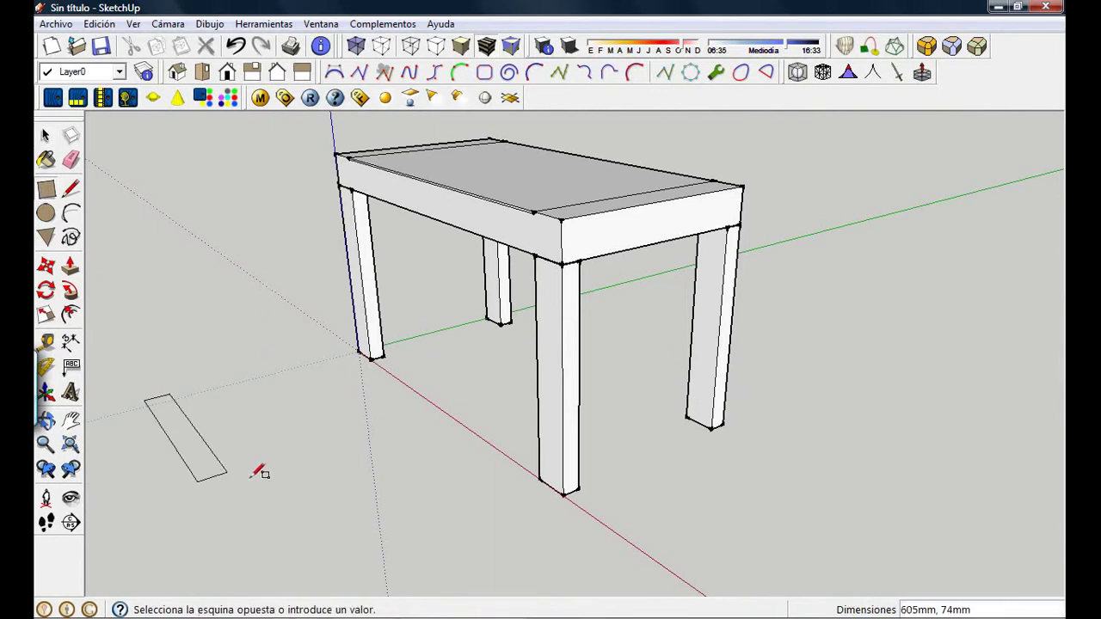
click(372, 467)
- Examine the front and back faces of the ground rectangle from above and below
scroll(215, 419, up, 4)
click(46, 135)
middle_drag(319, 376, 417, 322)
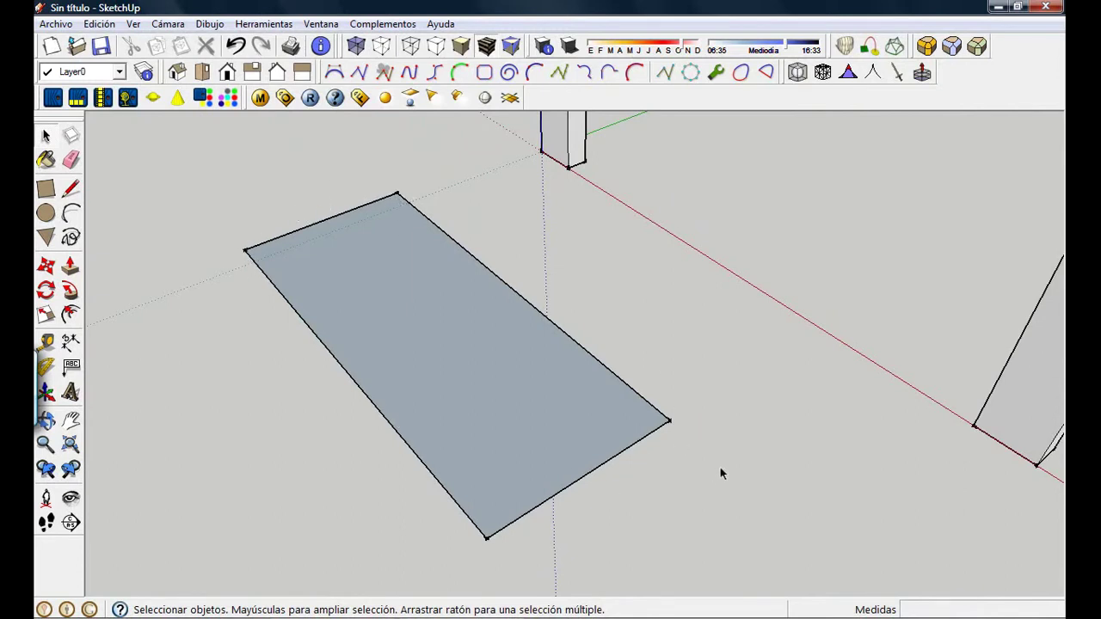
click(461, 385)
click(592, 310)
middle_drag(536, 516, 501, 186)
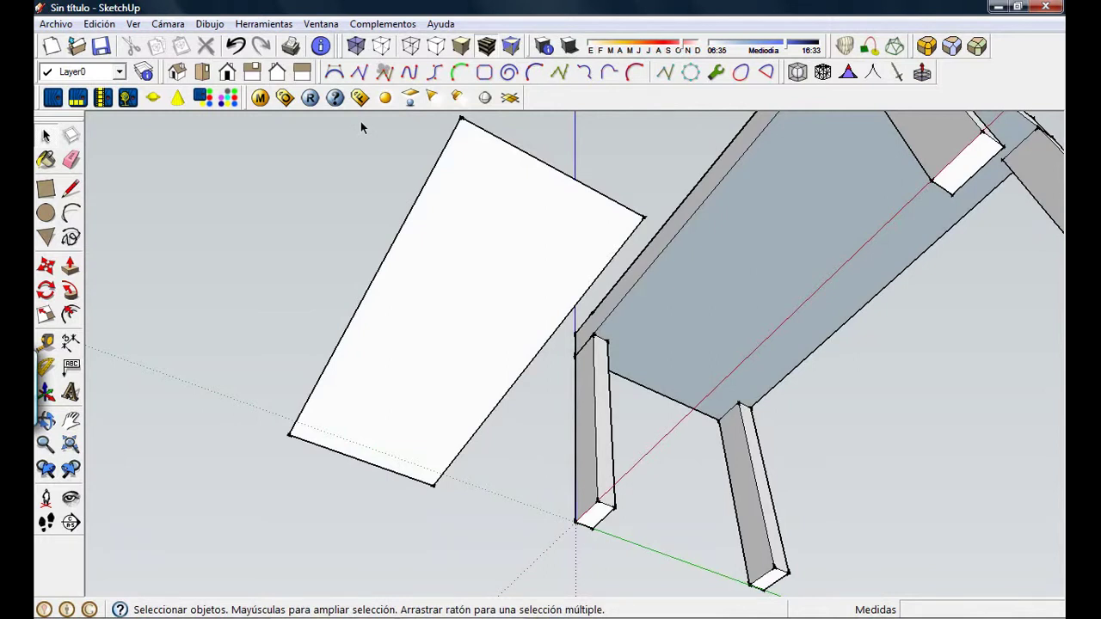
middle_drag(419, 191, 474, 175)
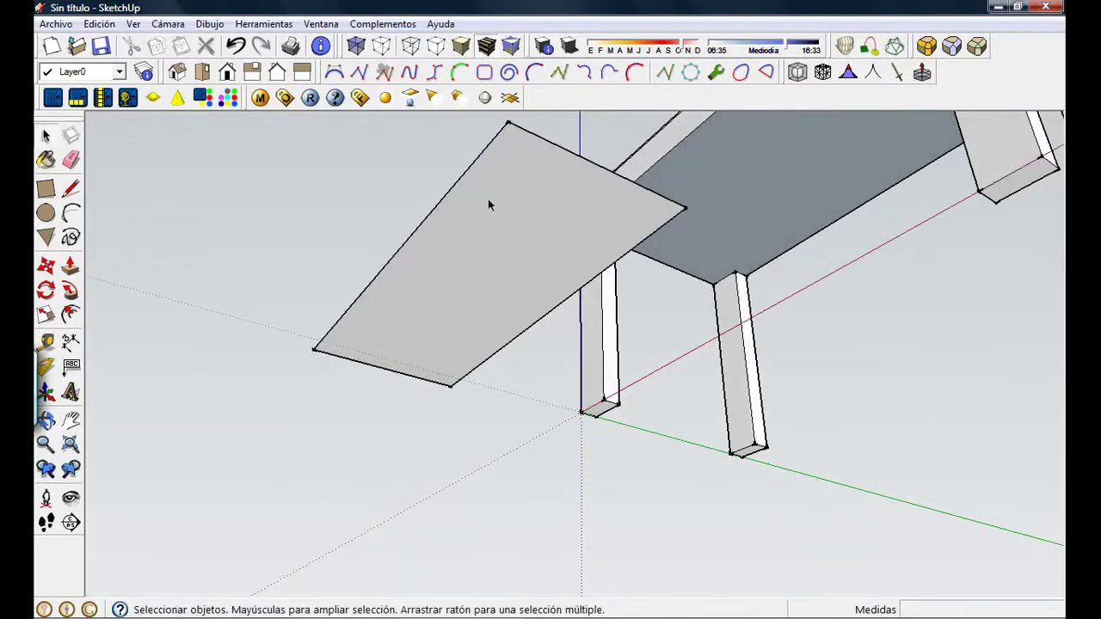
middle_drag(473, 248, 463, 361)
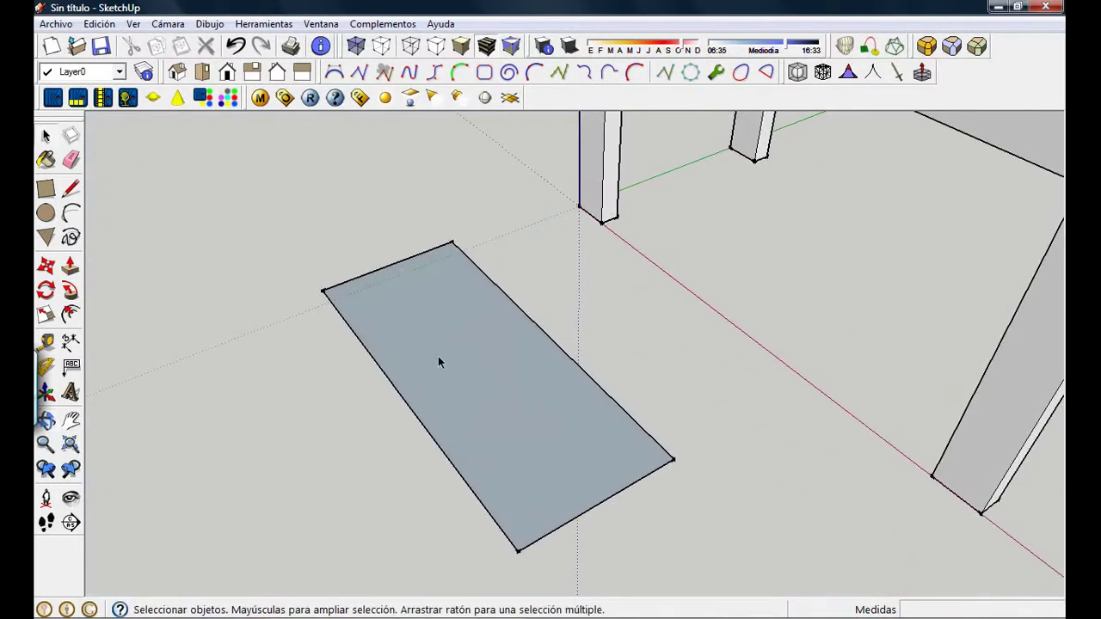
- Delete the sample rectangle, including its edges, from the ground plane beside the table
double_click(479, 420)
key(Delete)
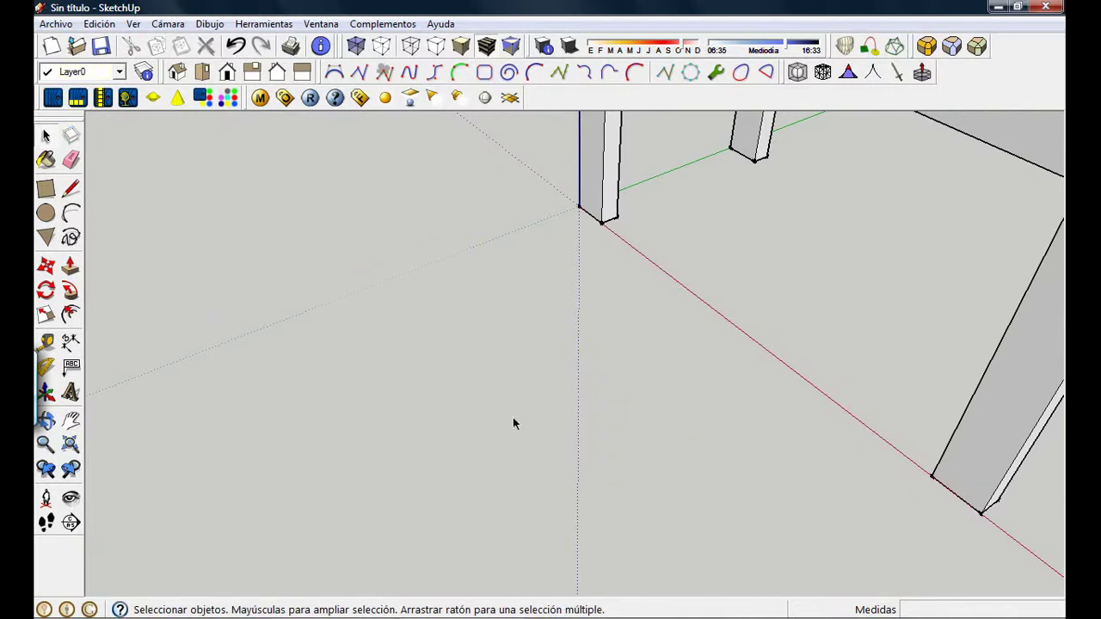
- Reverse the face on the underside of the tabletop so its front side points outward
scroll(688, 326, down, 3)
middle_drag(688, 327, 736, 287)
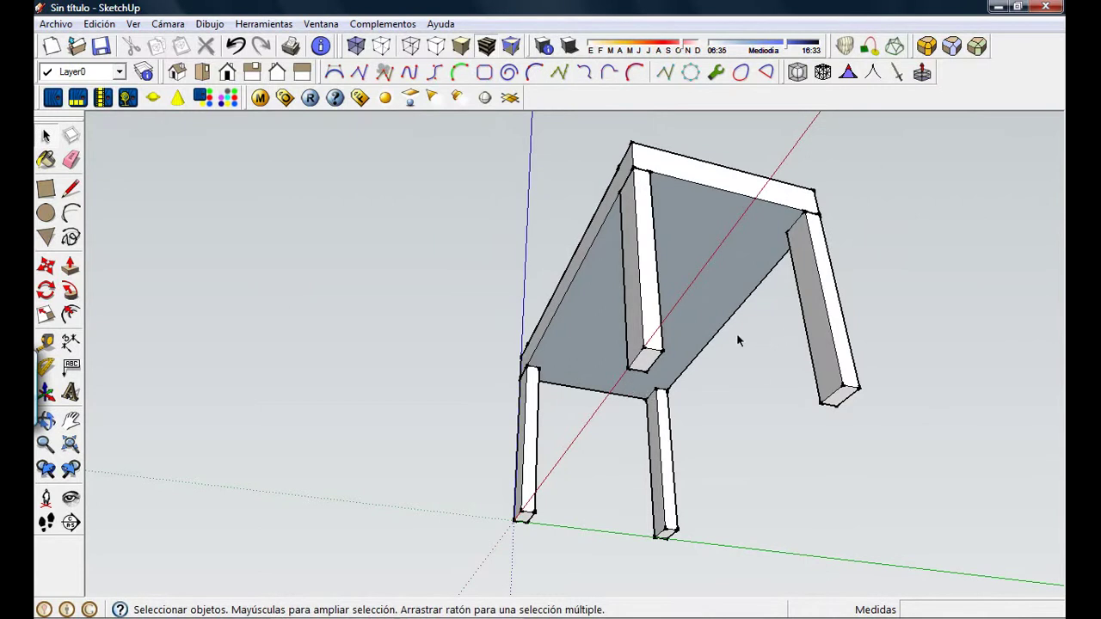
scroll(734, 340, up, 5)
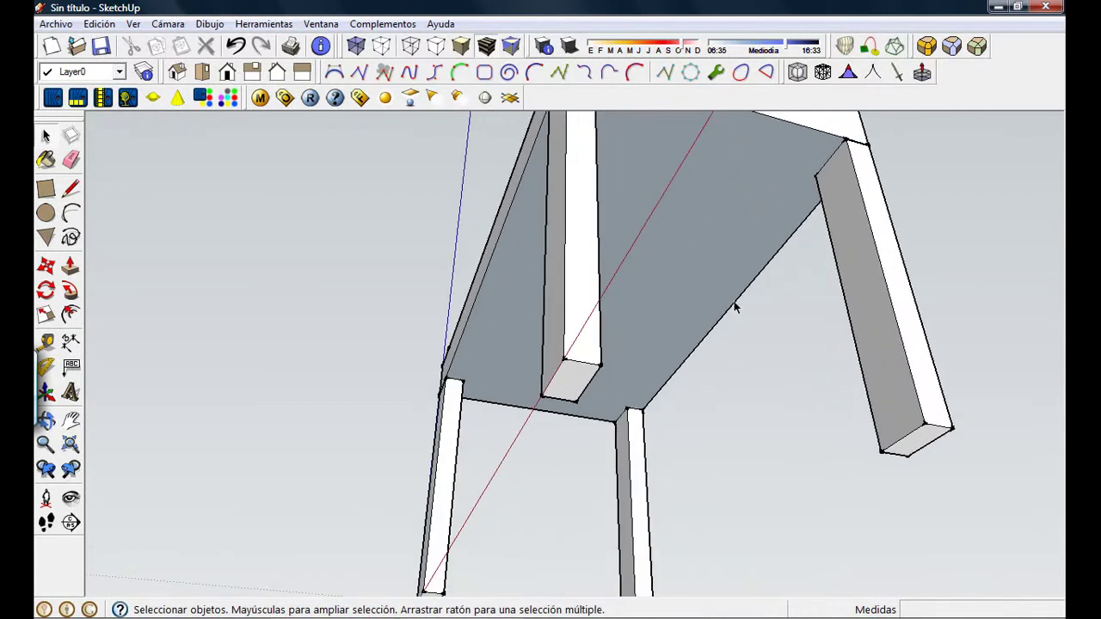
click(606, 202)
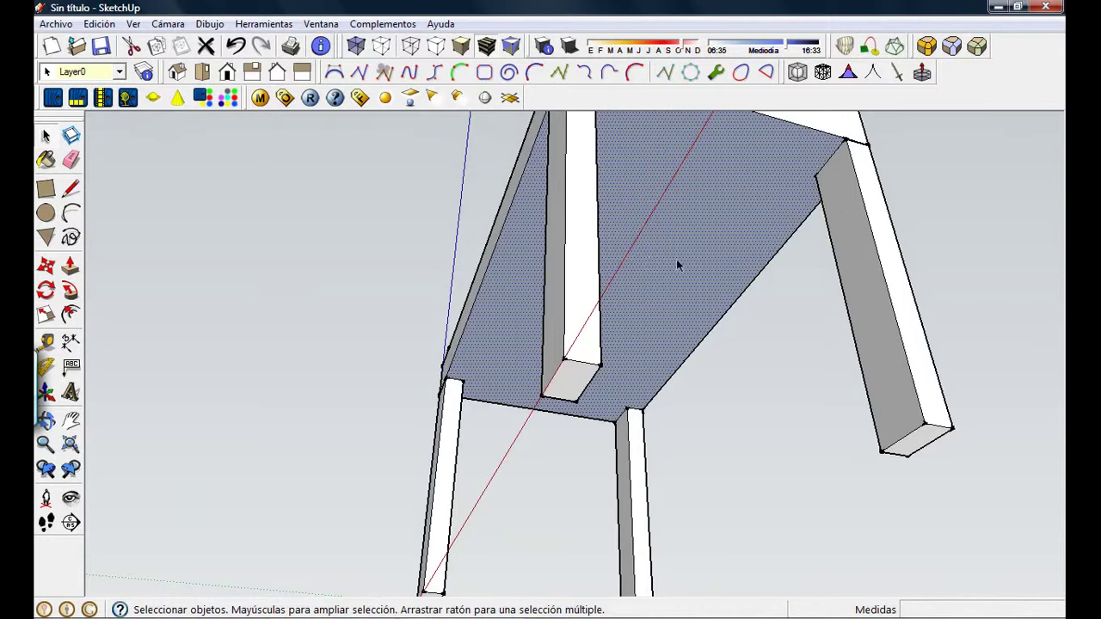
click(757, 293)
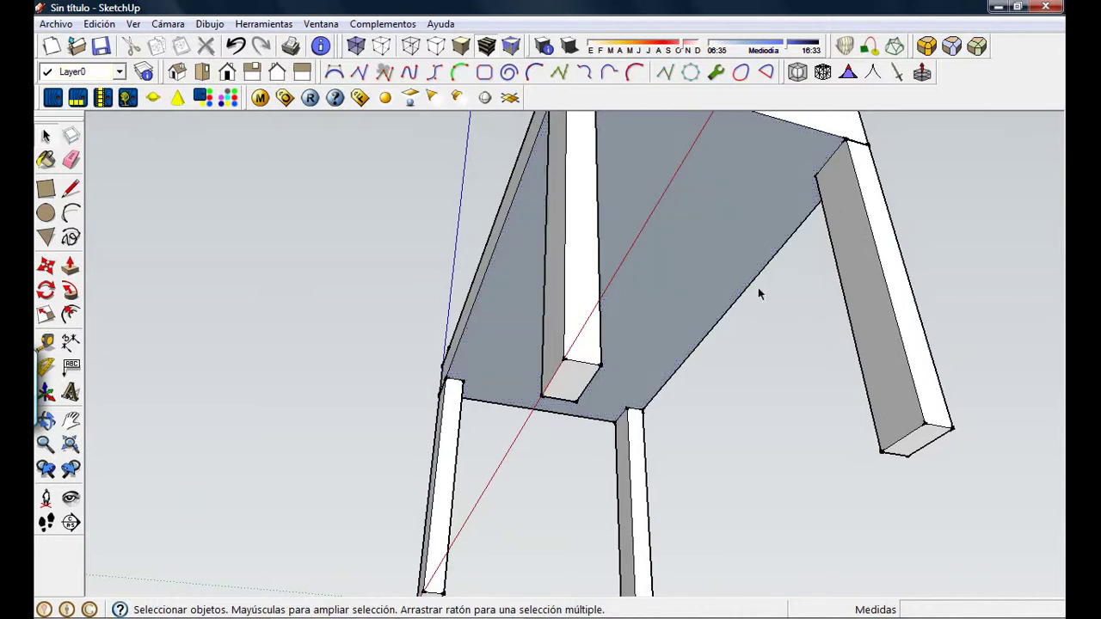
click(712, 244)
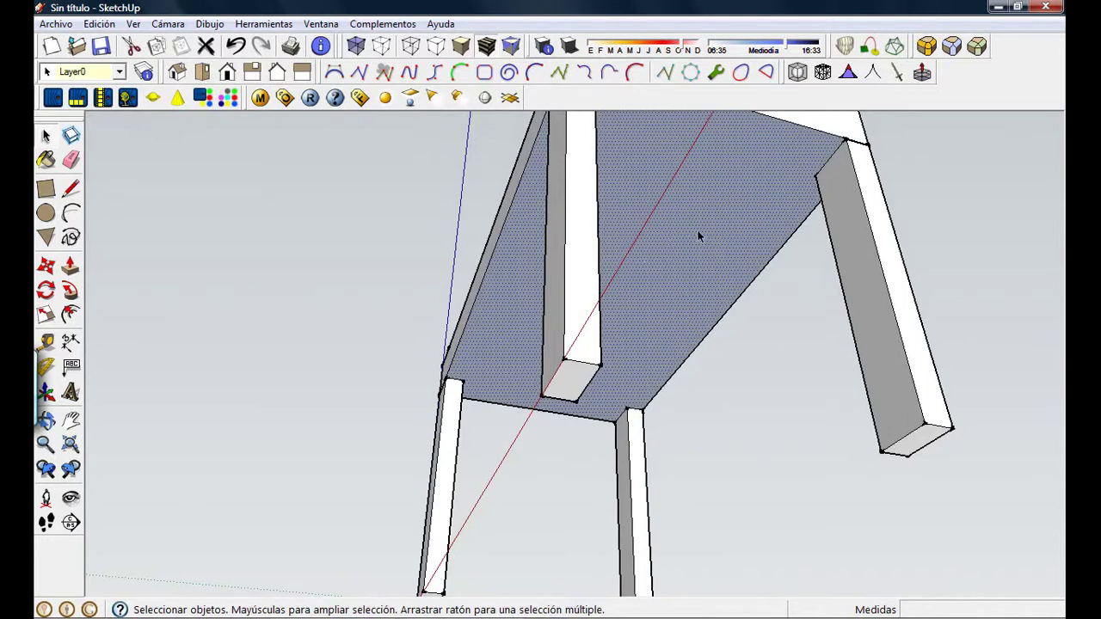
right_click(698, 236)
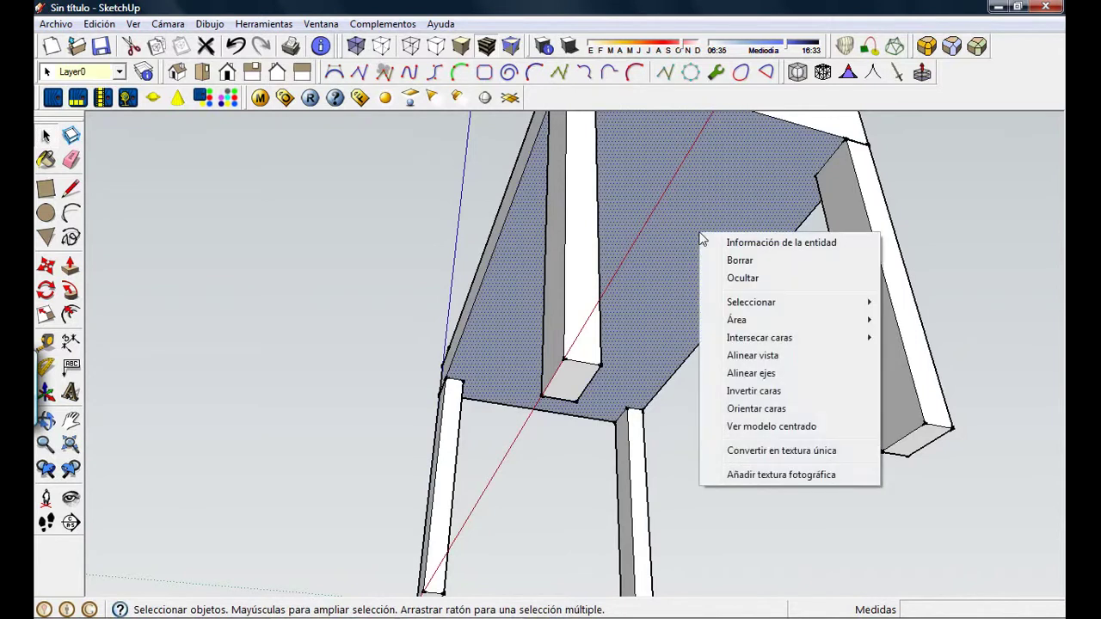
click(753, 392)
click(341, 275)
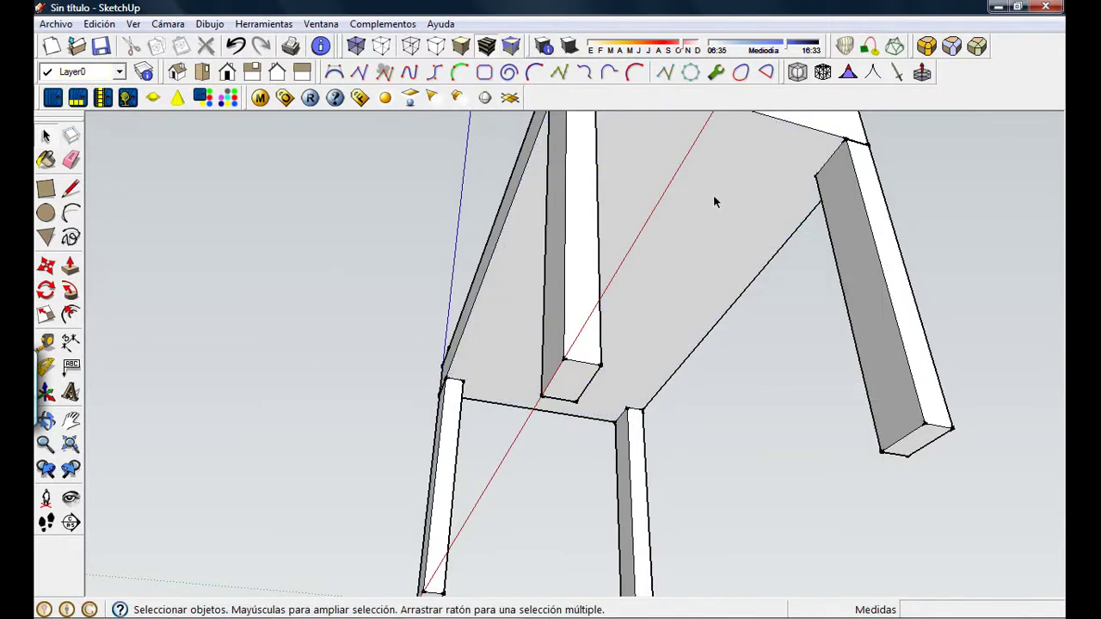
- Select all of the table's connected geometry and make it a group
middle_drag(714, 199, 795, 196)
middle_drag(590, 249, 476, 338)
middle_drag(828, 303, 588, 342)
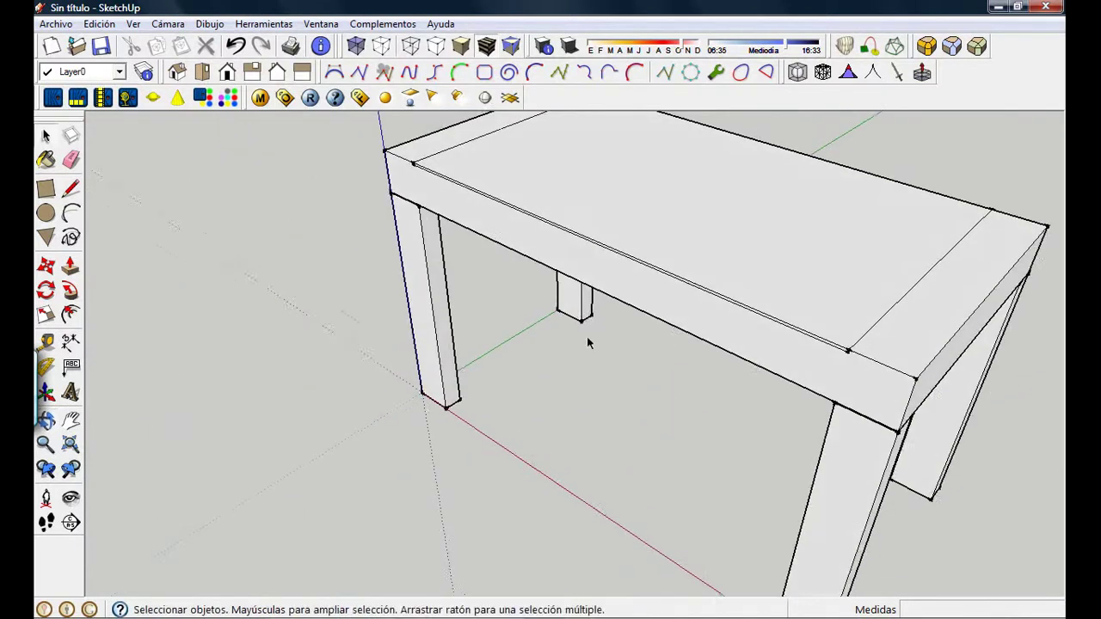
scroll(588, 343, down, 4)
middle_drag(659, 362, 529, 370)
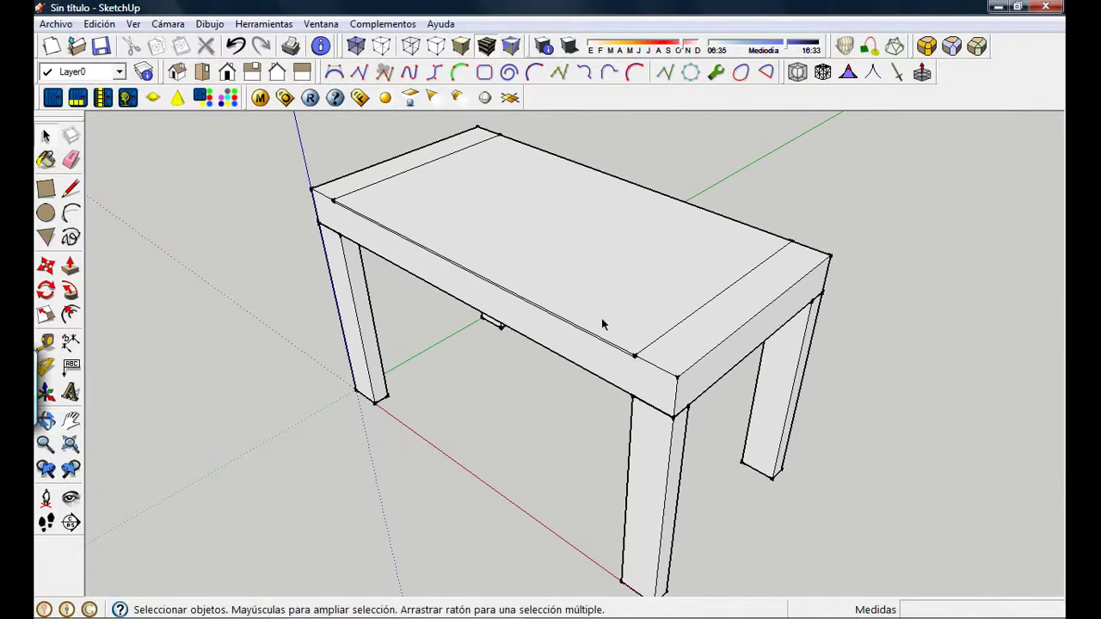
triple_click(615, 297)
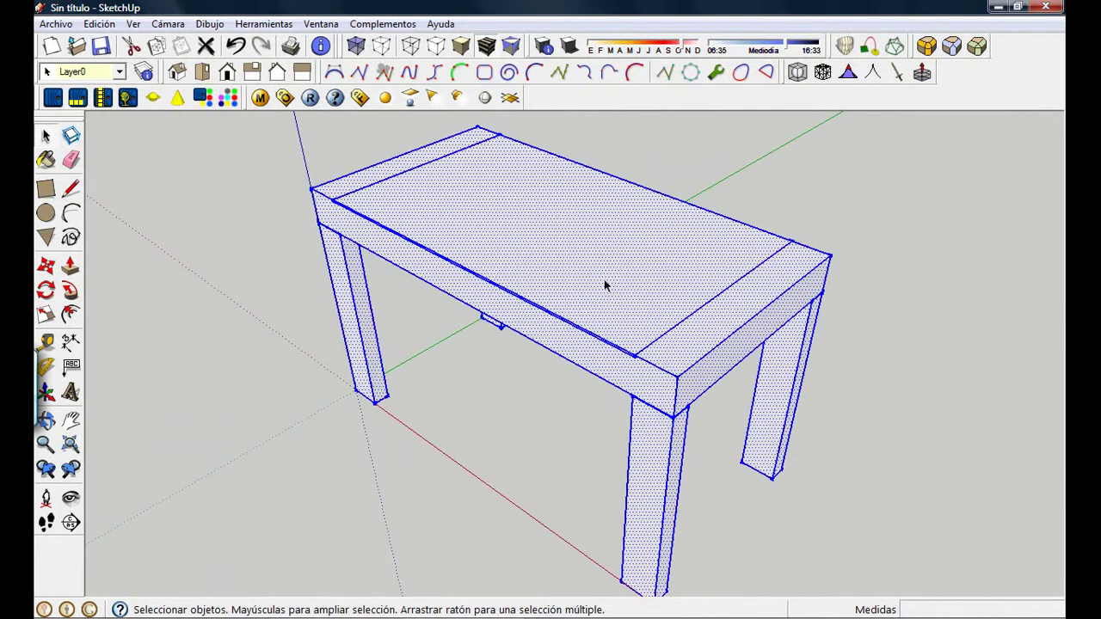
right_click(606, 285)
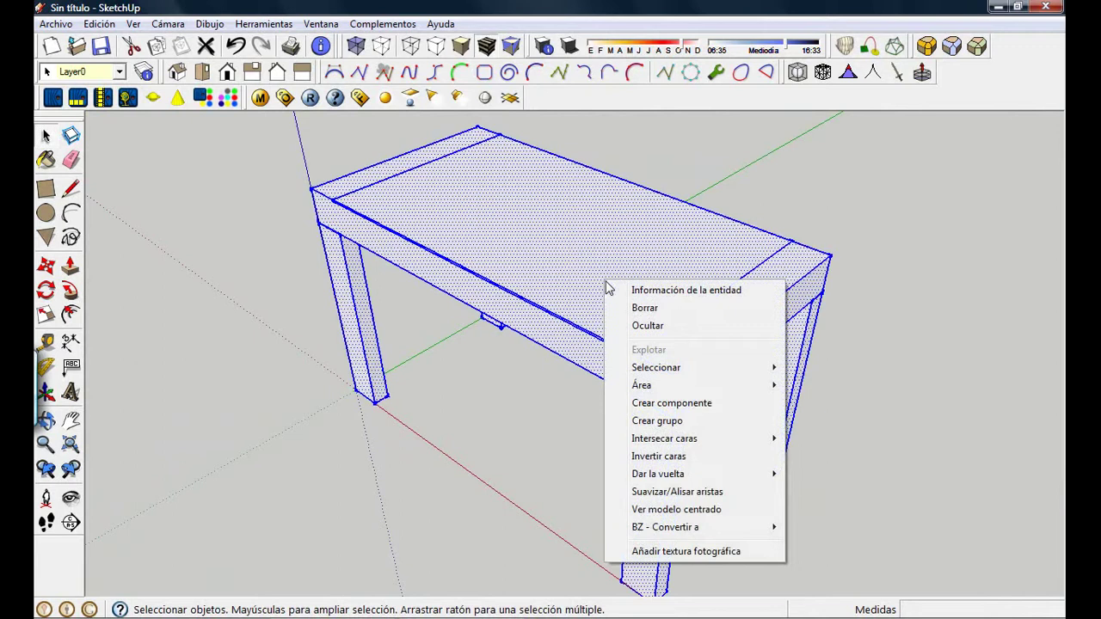
click(666, 420)
click(247, 159)
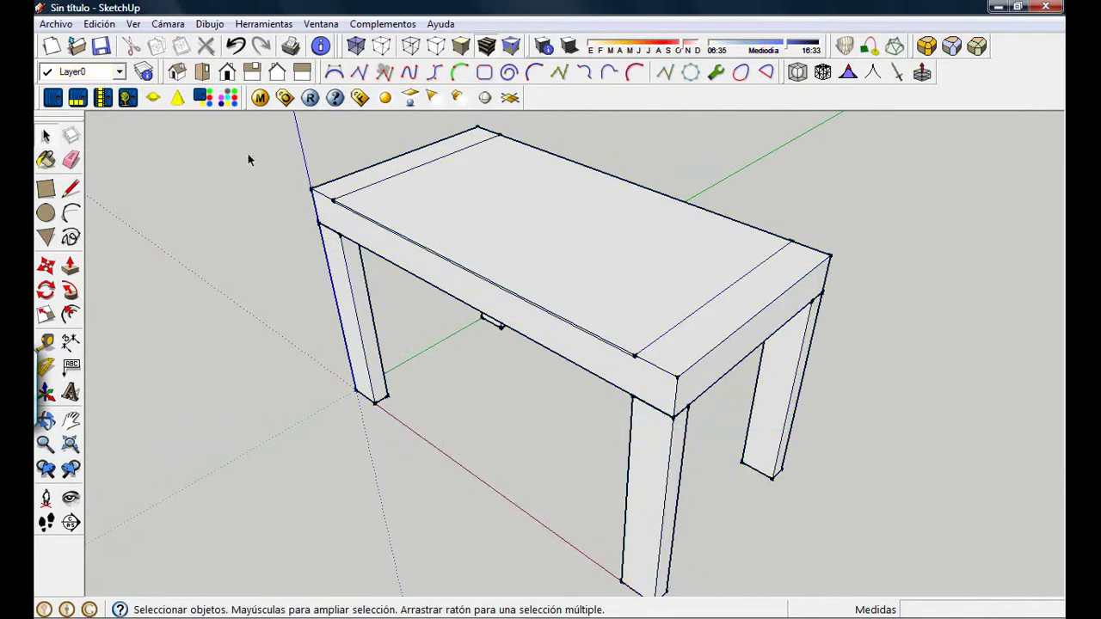
- Save the table model under the file name mesa
click(55, 24)
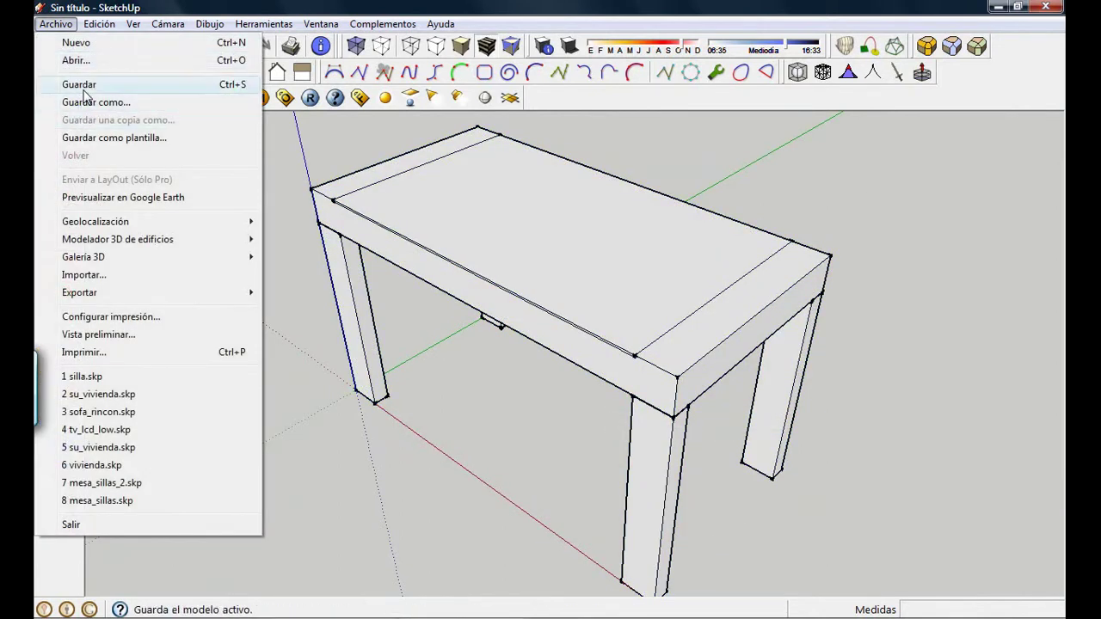
click(80, 86)
text(m)
key(Return)
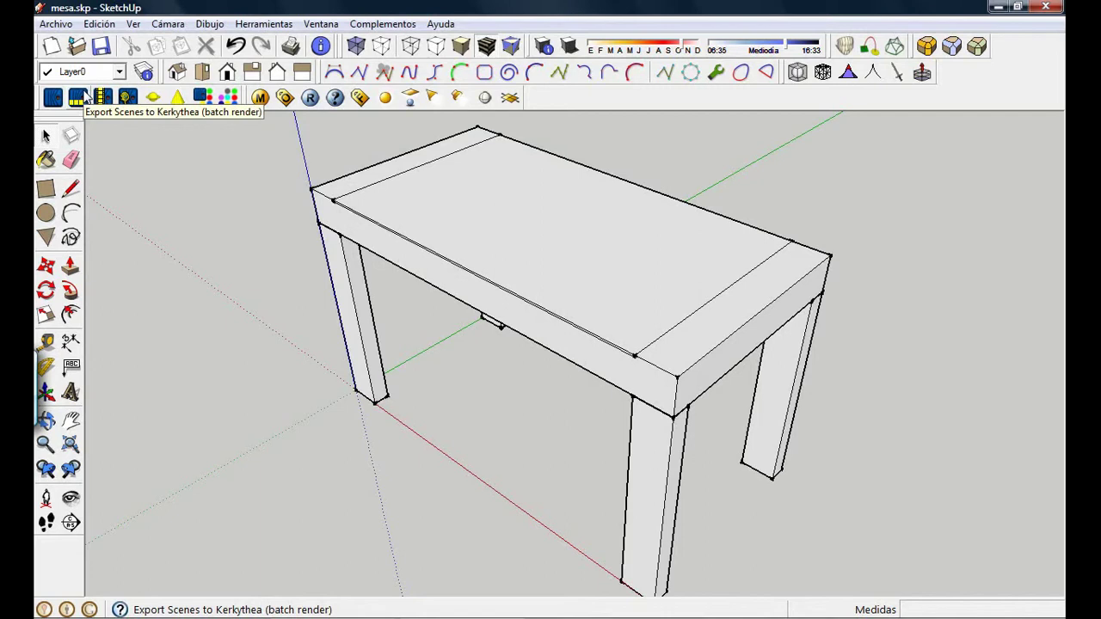
click(77, 97)
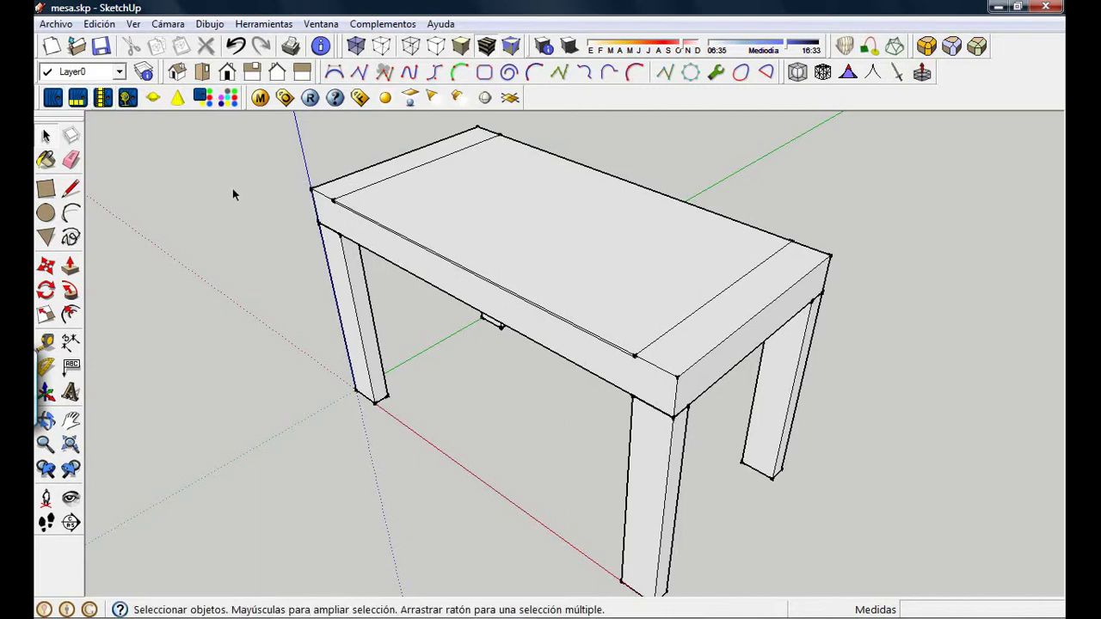
- Compare the model with the table dimensions in the PDF practice drawing in Firefox, and return to SketchUp
middle_drag(409, 333, 456, 470)
click(333, 610)
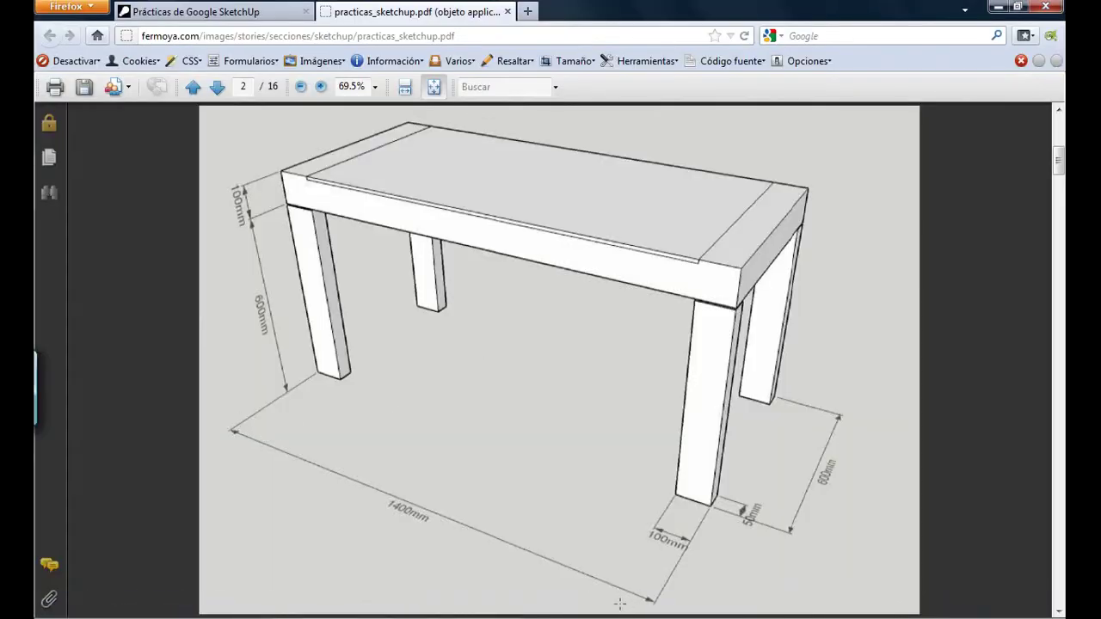
click(482, 609)
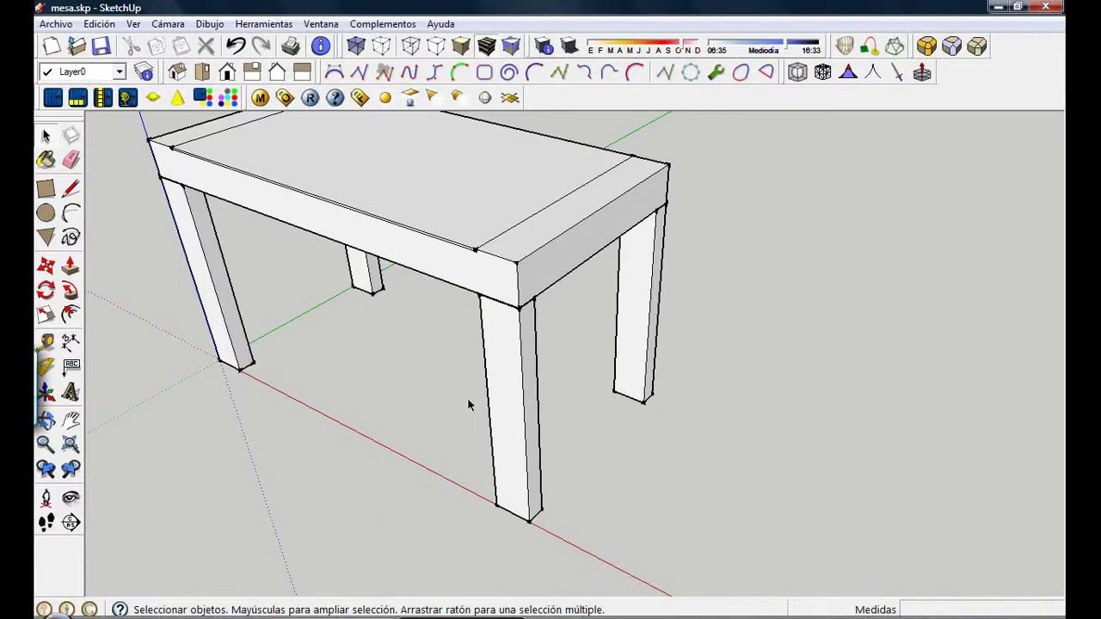
- Dimension the table's overall length between the outer bottom corners of the two front legs, placing the dimension in front
click(47, 366)
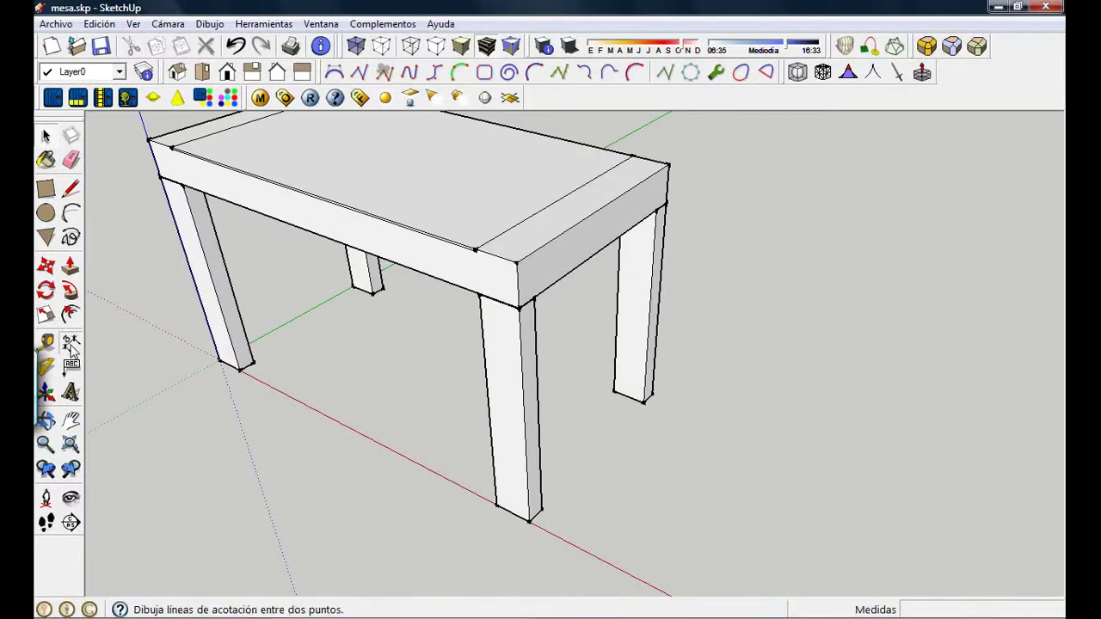
click(220, 359)
click(529, 522)
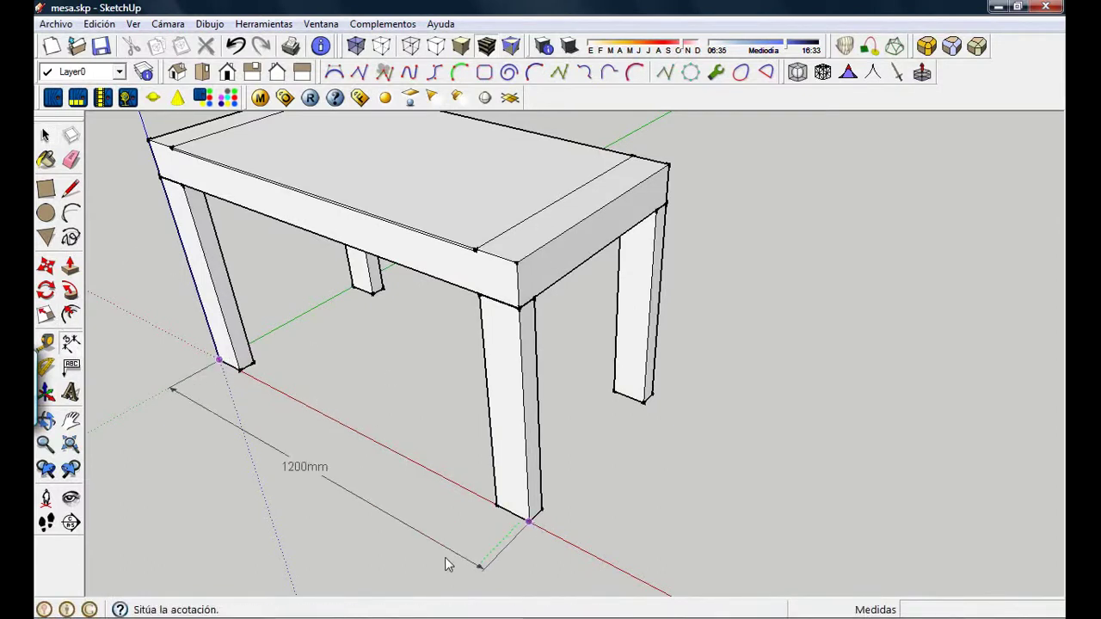
click(430, 577)
- Open the table group for editing with nothing inside it selected
middle_drag(447, 528, 570, 497)
click(46, 135)
triple_click(484, 222)
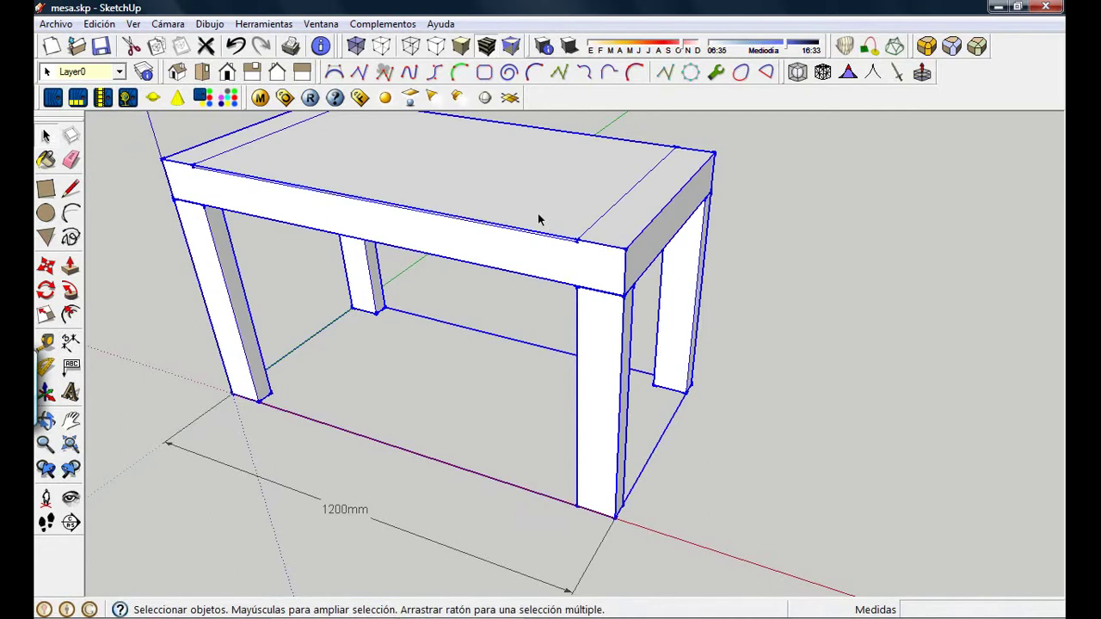
key(g)
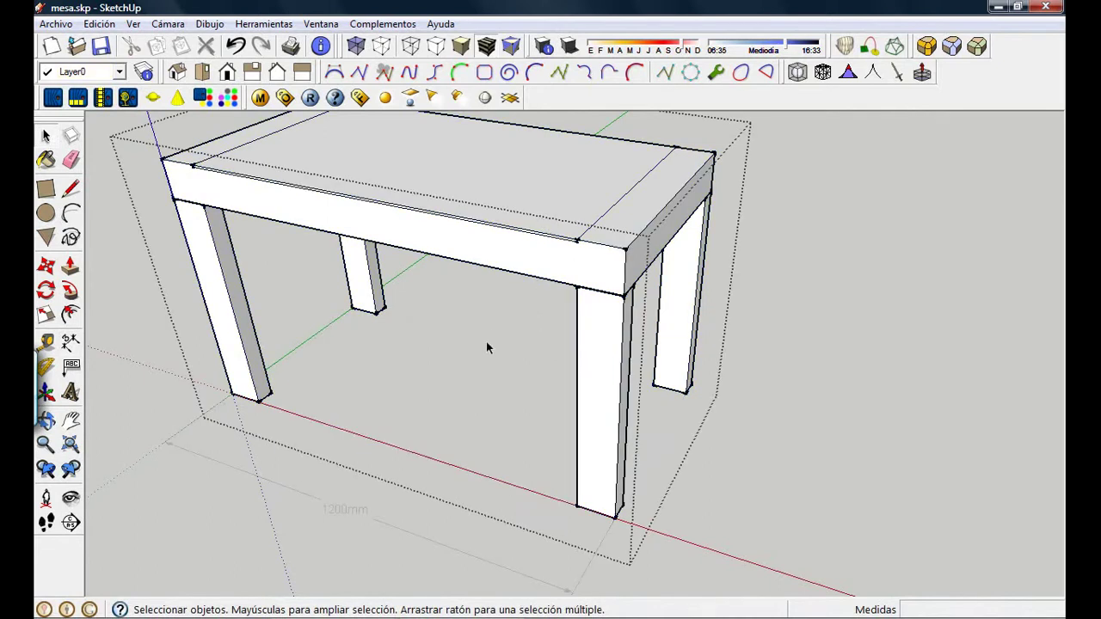
- Move the table end farthest from the origin, with both its legs, 200 mm outward along the red axis and close the group
middle_drag(462, 393, 473, 327)
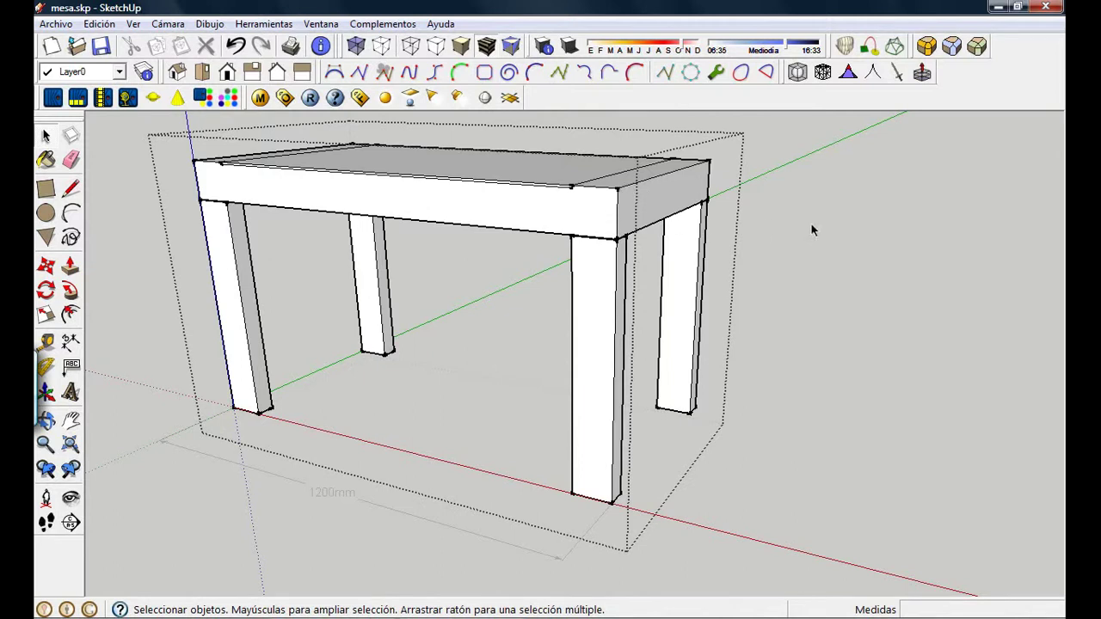
middle_drag(415, 325, 528, 278)
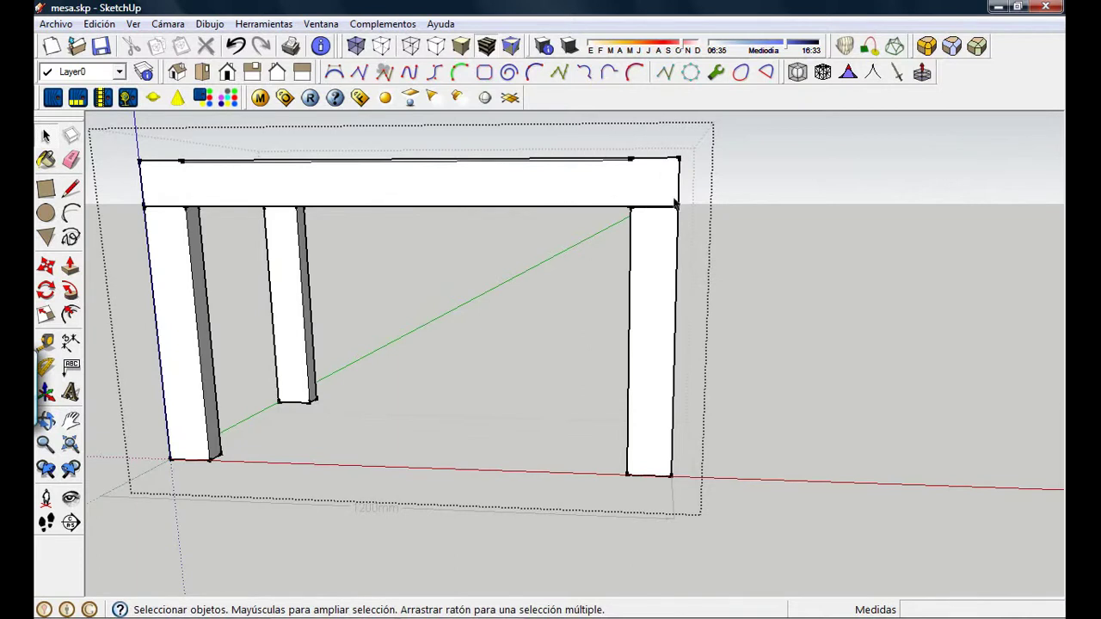
drag(588, 135, 718, 513)
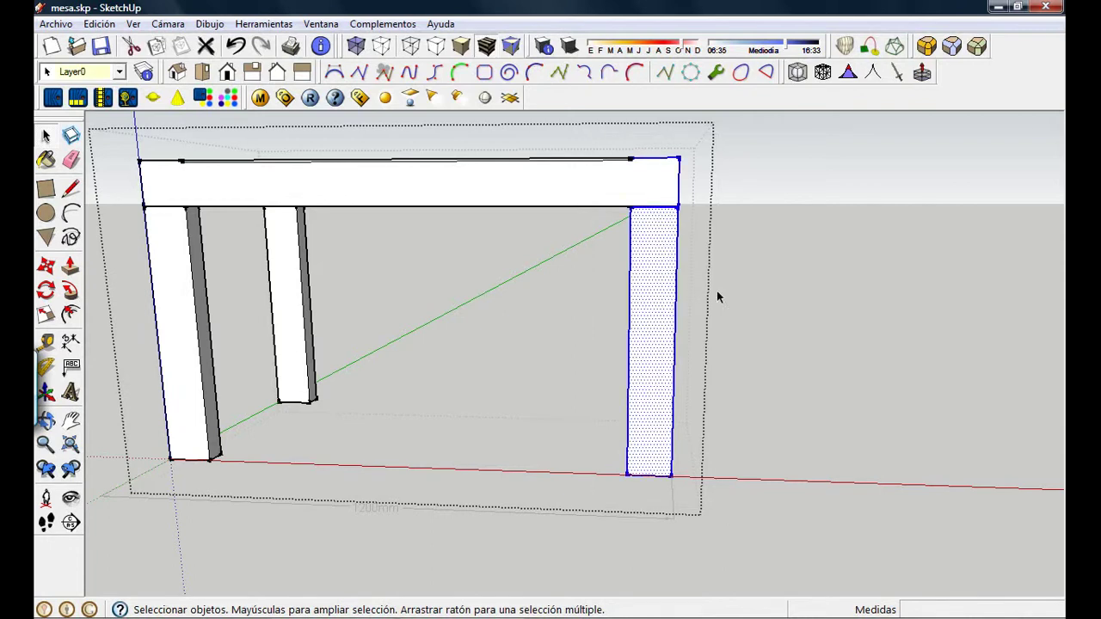
middle_drag(778, 163, 675, 263)
click(48, 267)
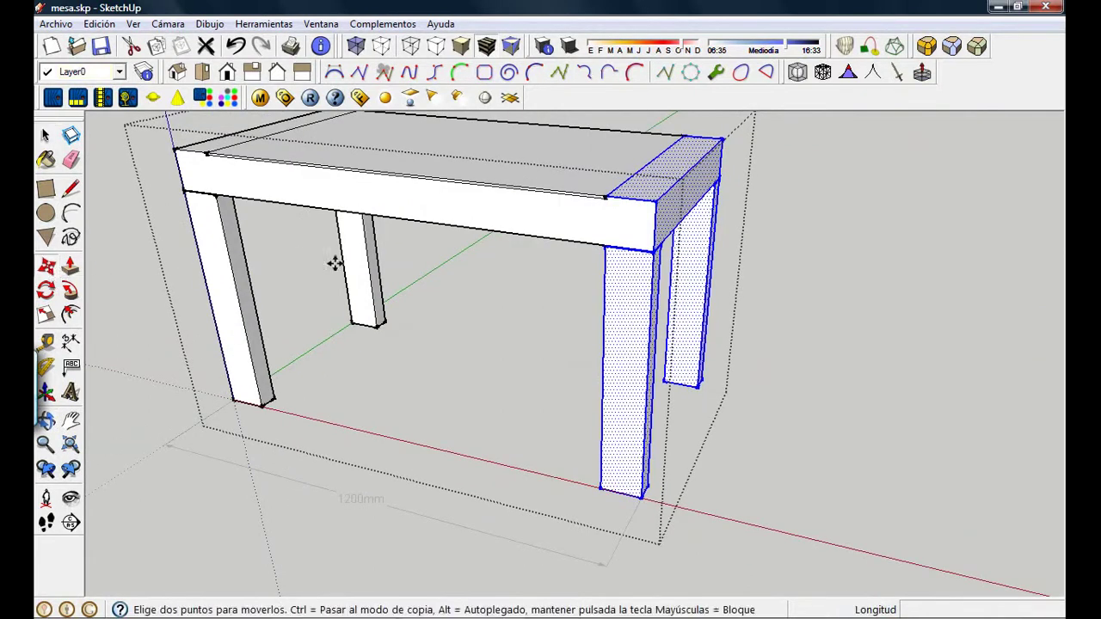
click(656, 203)
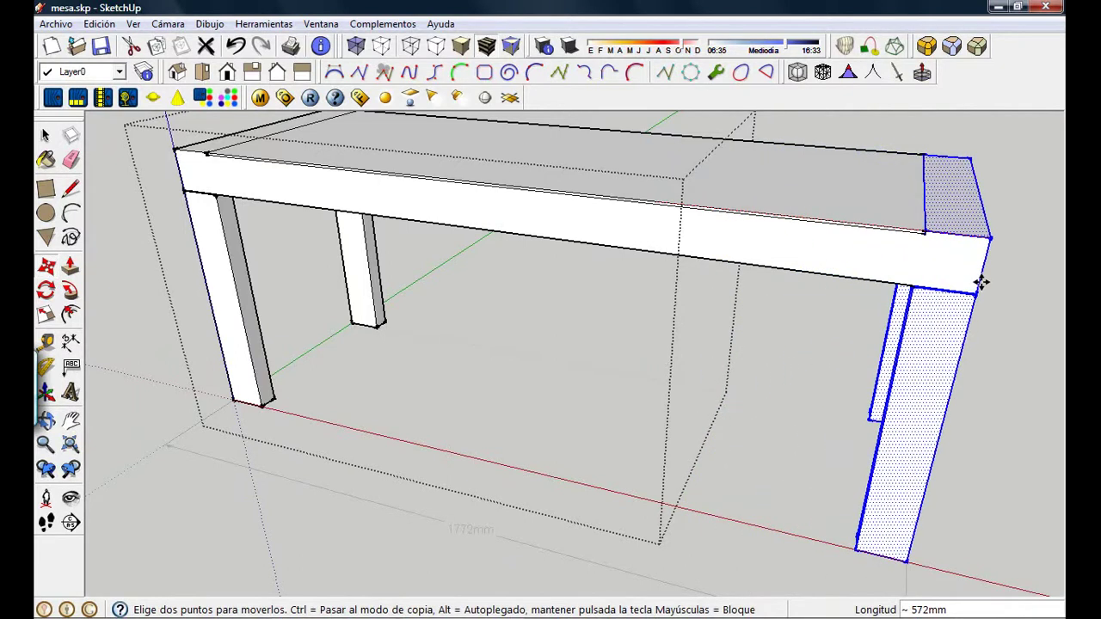
key(Return)
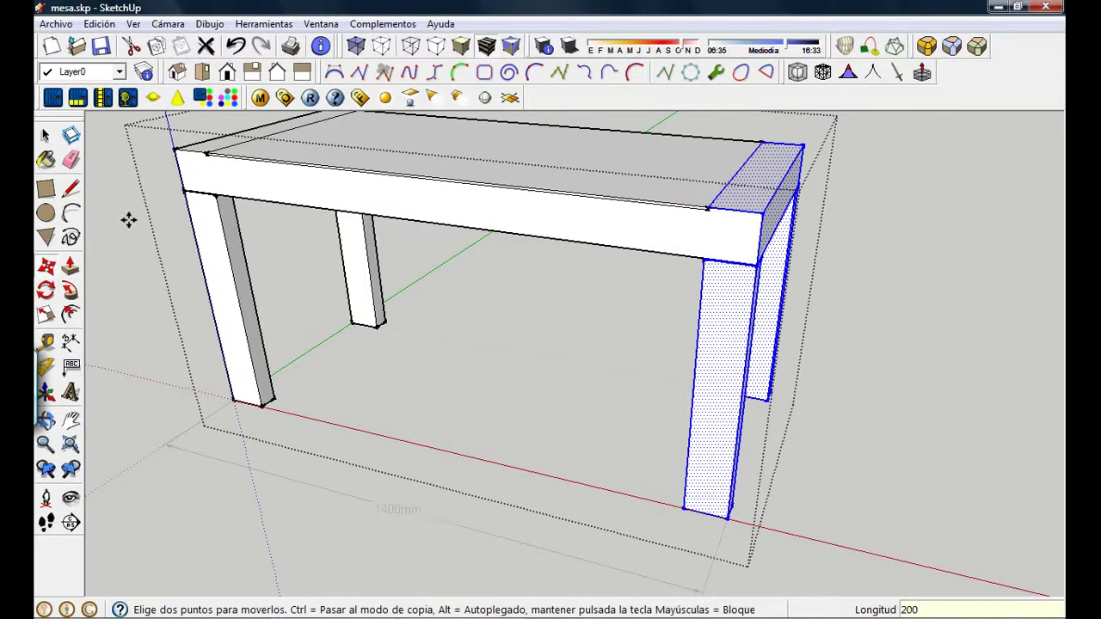
click(45, 135)
click(140, 243)
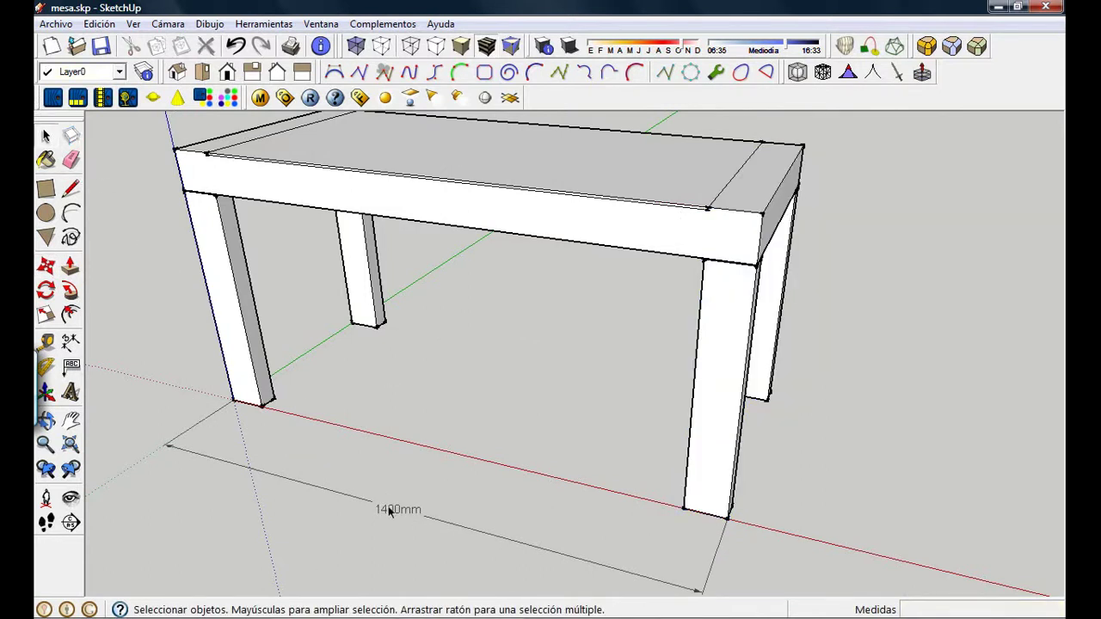
- Reopen the table group, try moving the far legs with the entire tabletop about 479 mm along the red axis, and undo the move
key(ctrl+z)
middle_drag(702, 503, 744, 372)
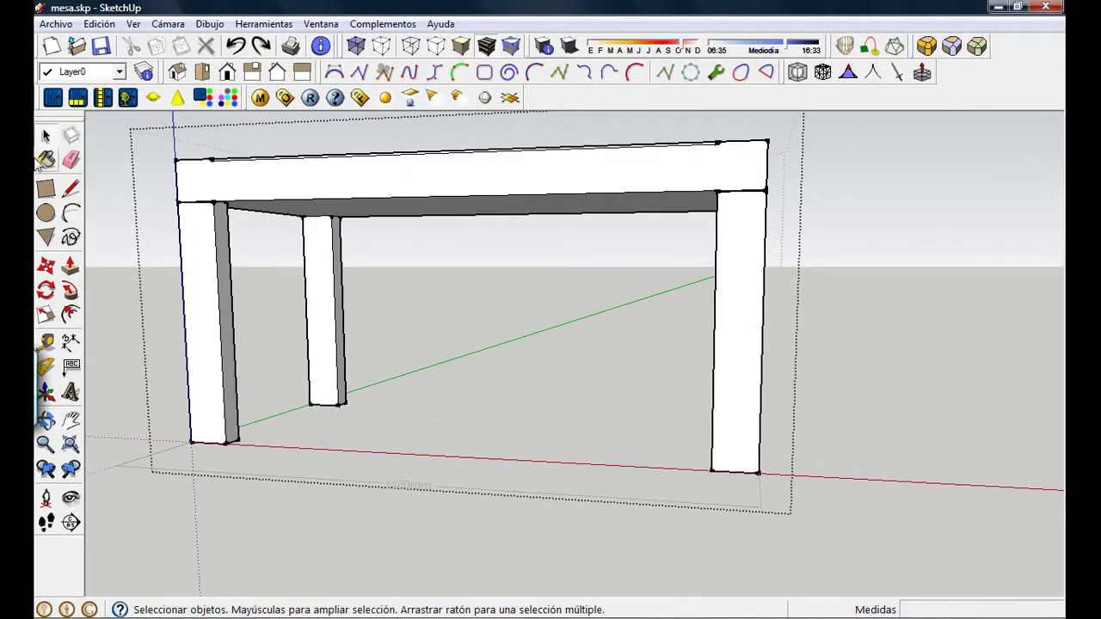
mouse_move(864, 505)
mouse_down()
mouse_move(756, 368)
mouse_move(680, 211)
mouse_move(661, 127)
mouse_up()
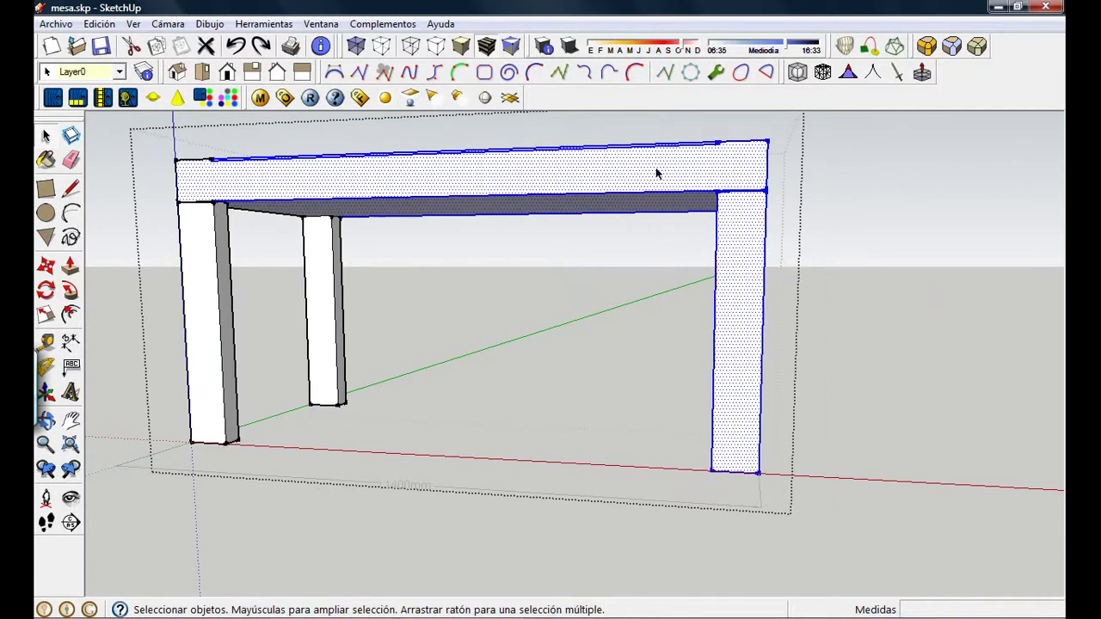
middle_drag(671, 258, 625, 355)
scroll(625, 354, down, 1)
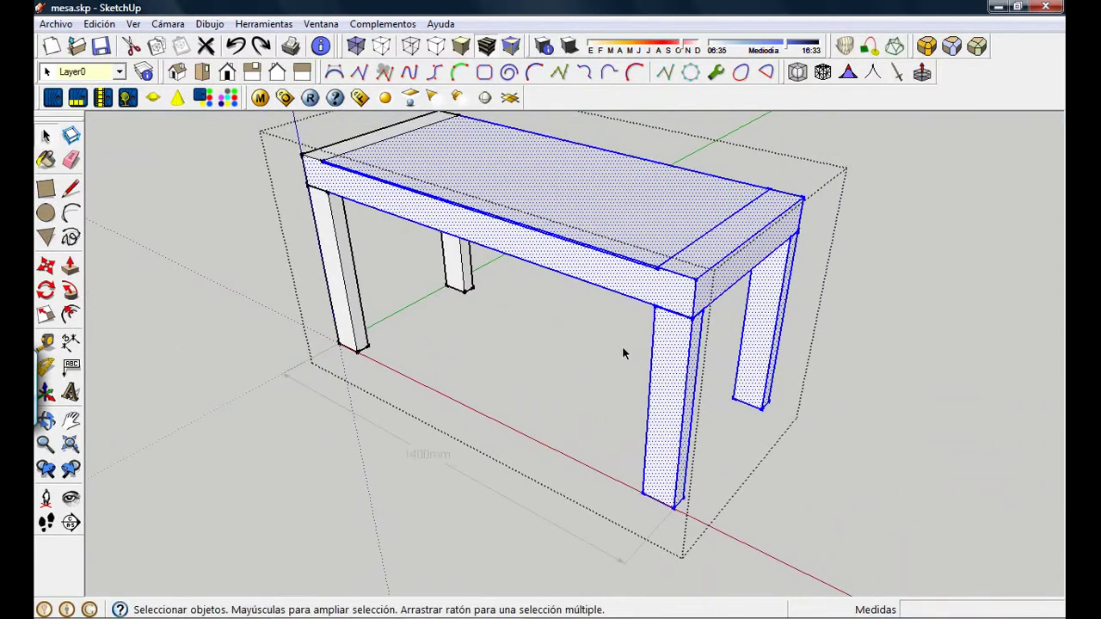
click(47, 272)
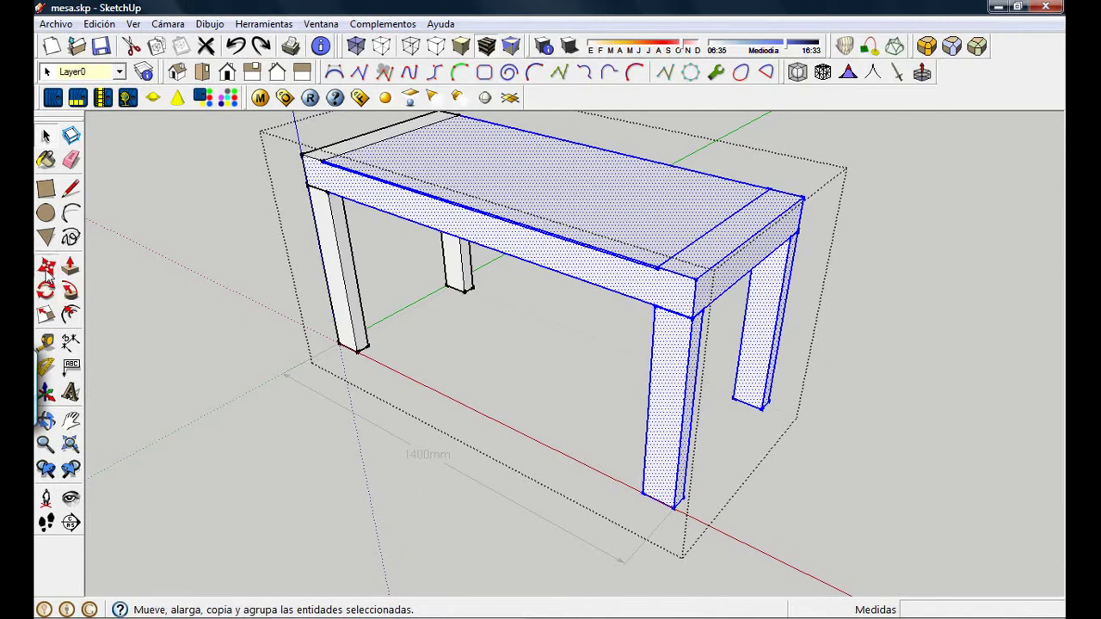
drag(690, 277, 914, 356)
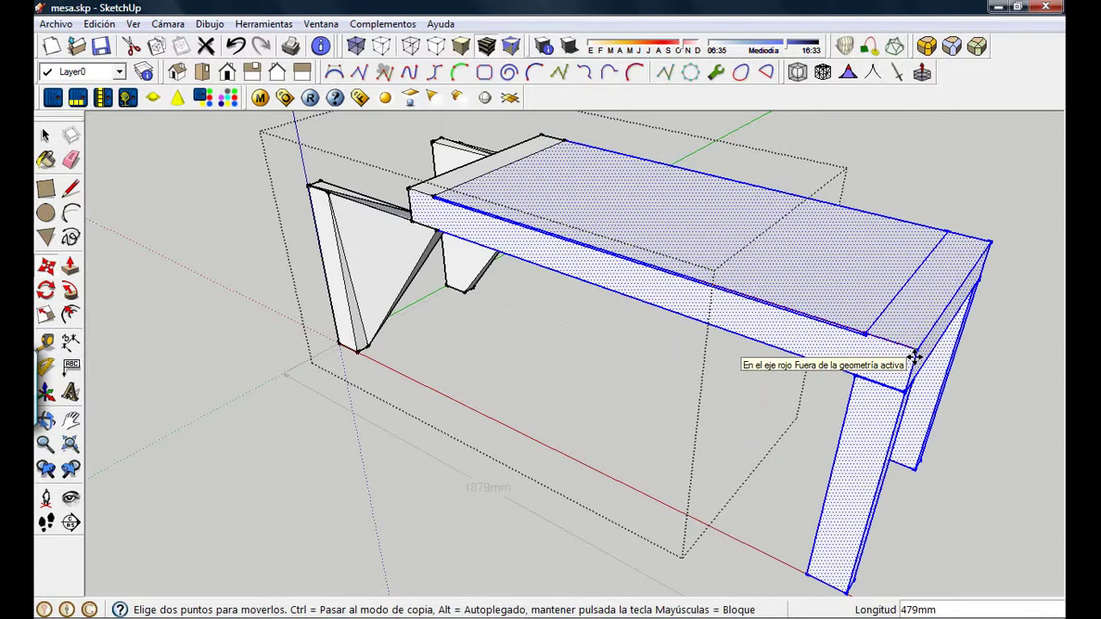
key(ctrl+z)
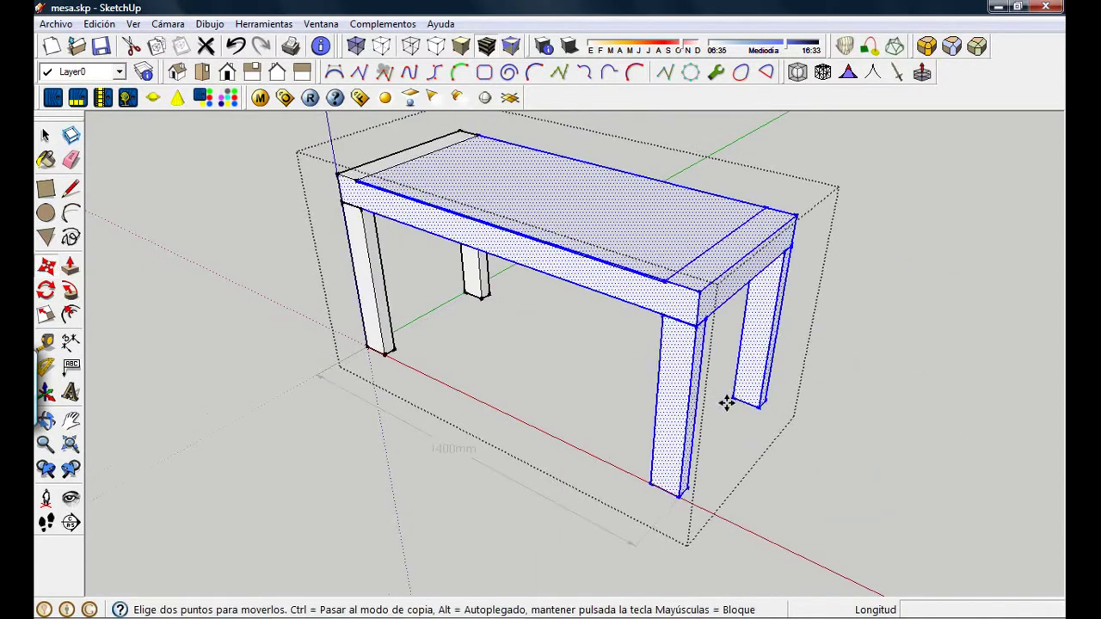
- Close the table group and delete the overall length dimension in front of it
click(44, 137)
middle_drag(424, 454, 811, 446)
click(811, 446)
scroll(734, 429, down, 1)
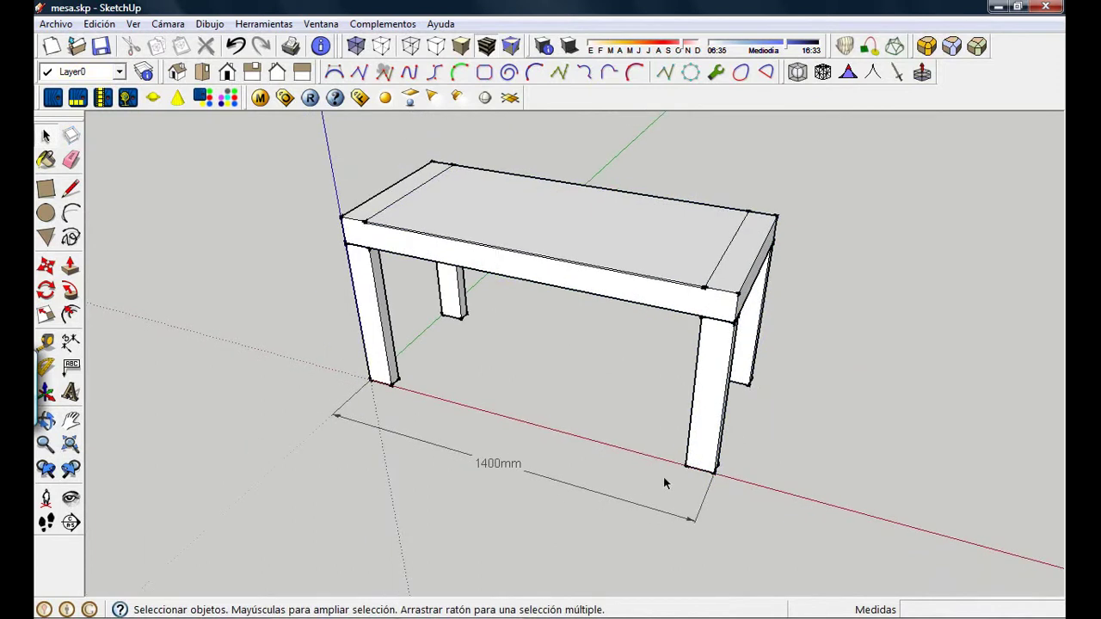
click(499, 464)
key(Delete)
- Save the table model
mouse_move(663, 455)
middle_down()
mouse_move(541, 479)
mouse_move(558, 418)
mouse_move(545, 457)
mouse_move(575, 427)
middle_up()
scroll(577, 481, up, 1)
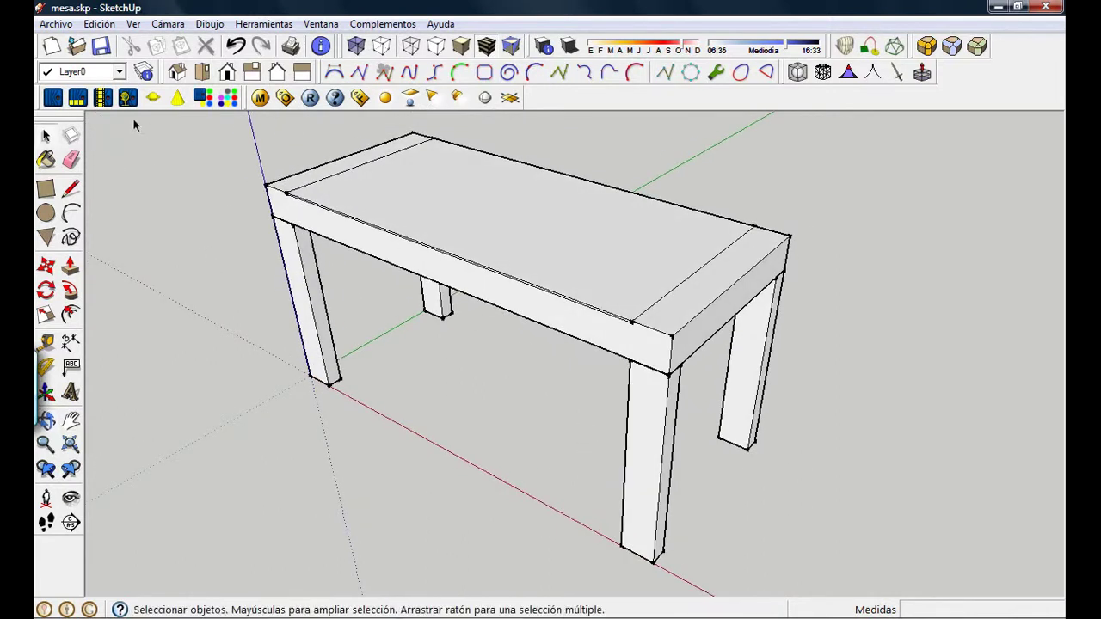
click(101, 46)
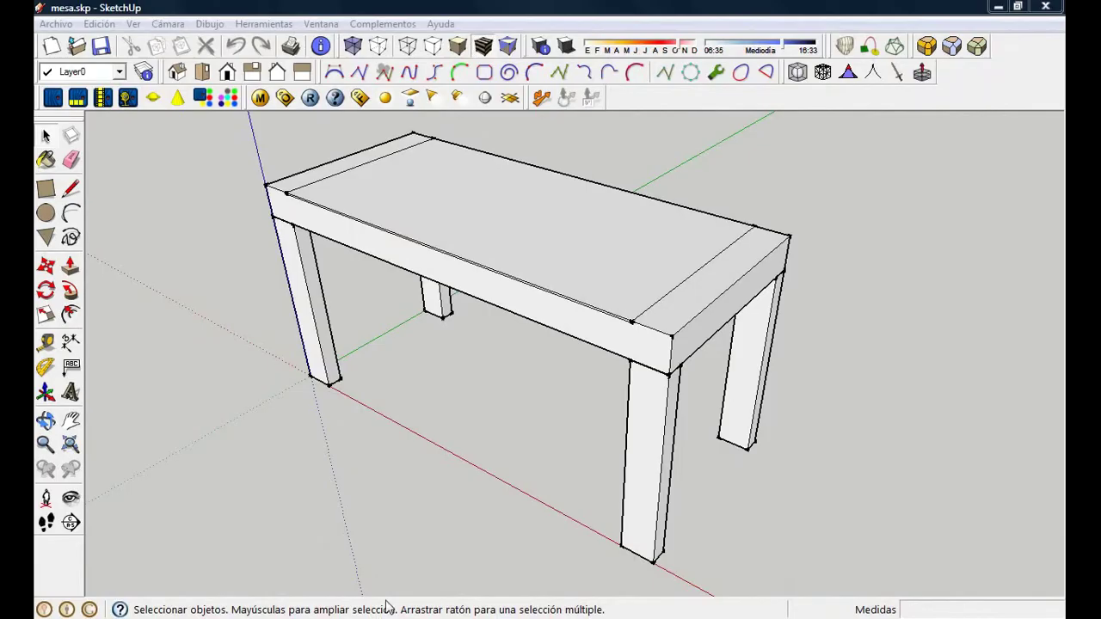
- Switch to practicas_sketchup.pdf in Adobe Reader and go to page 3 to view the table-and-chairs assembly
click(20, 604)
click(344, 602)
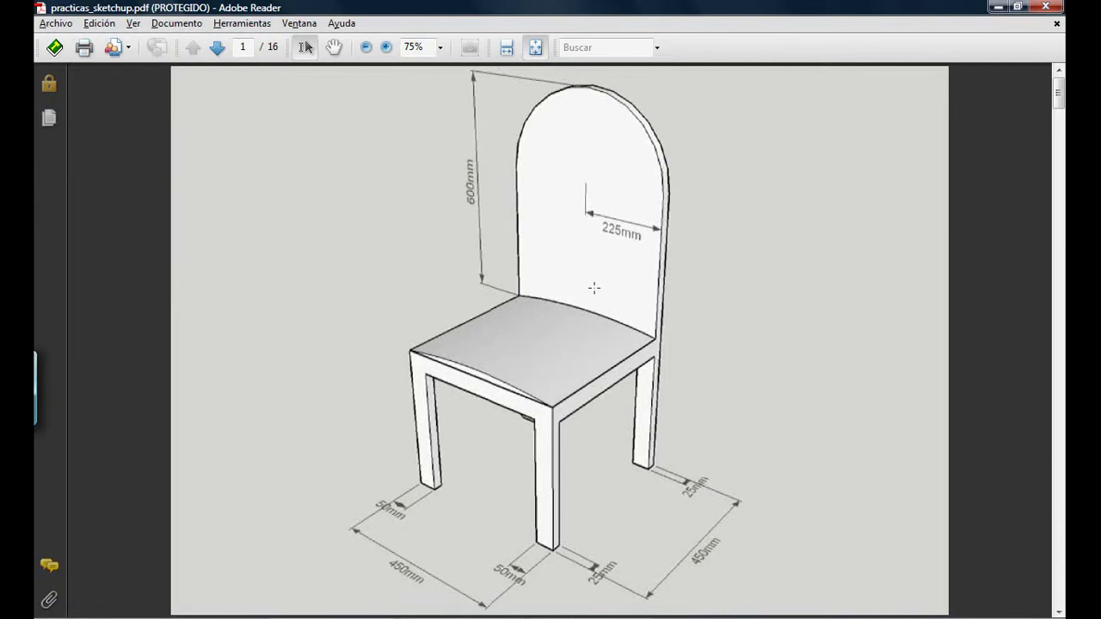
click(221, 49)
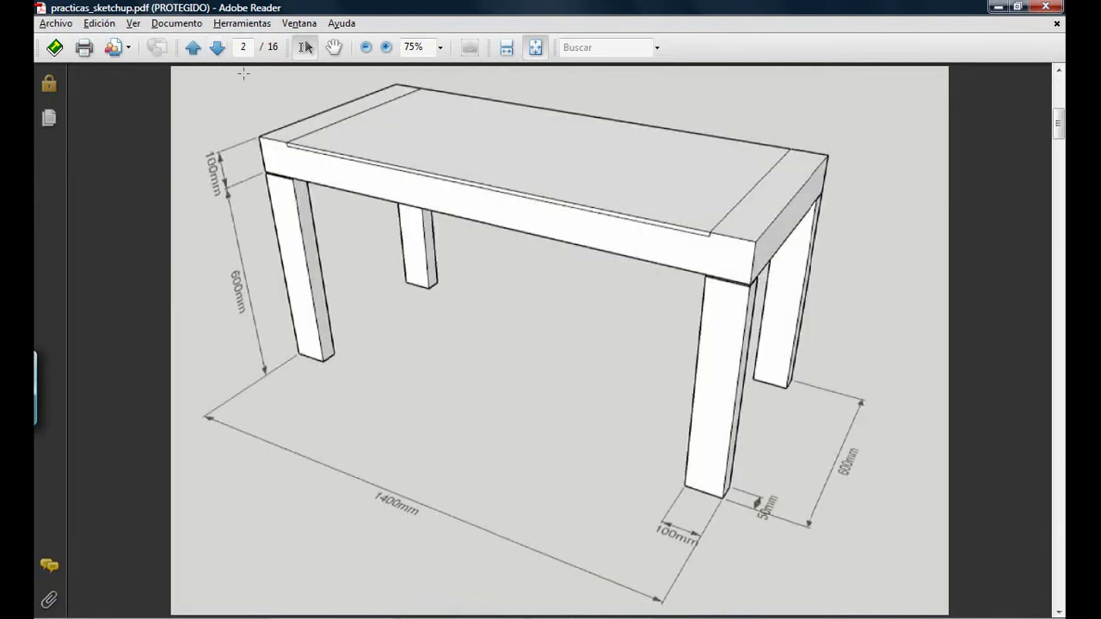
click(217, 49)
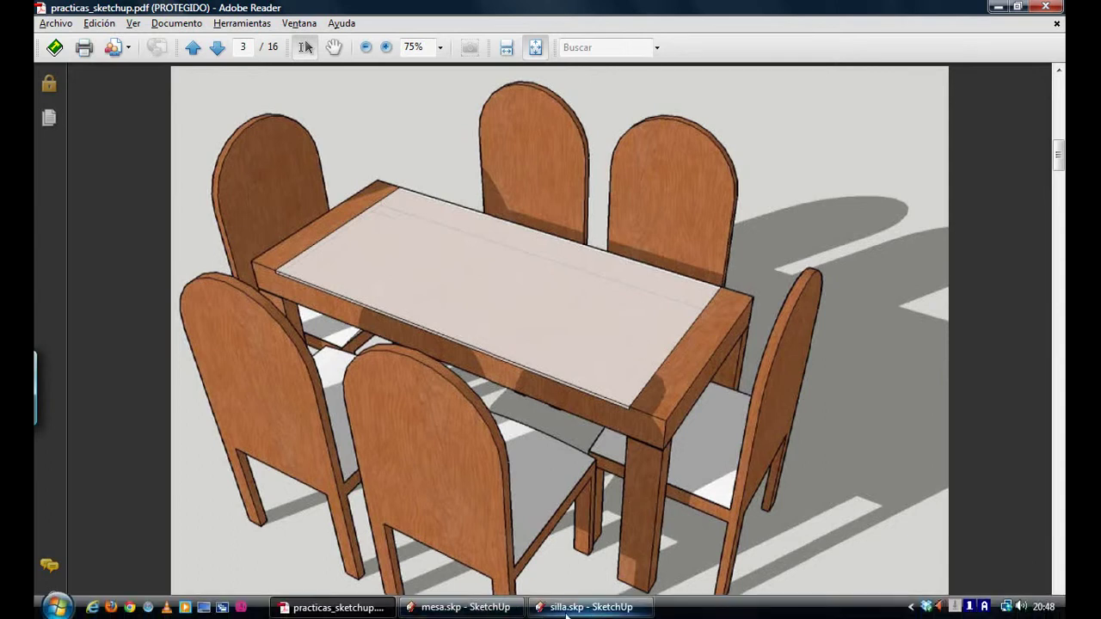
- Check in mesa.skp and silla.skp in SketchUp that the table and the chair each select as one group
click(491, 608)
click(568, 610)
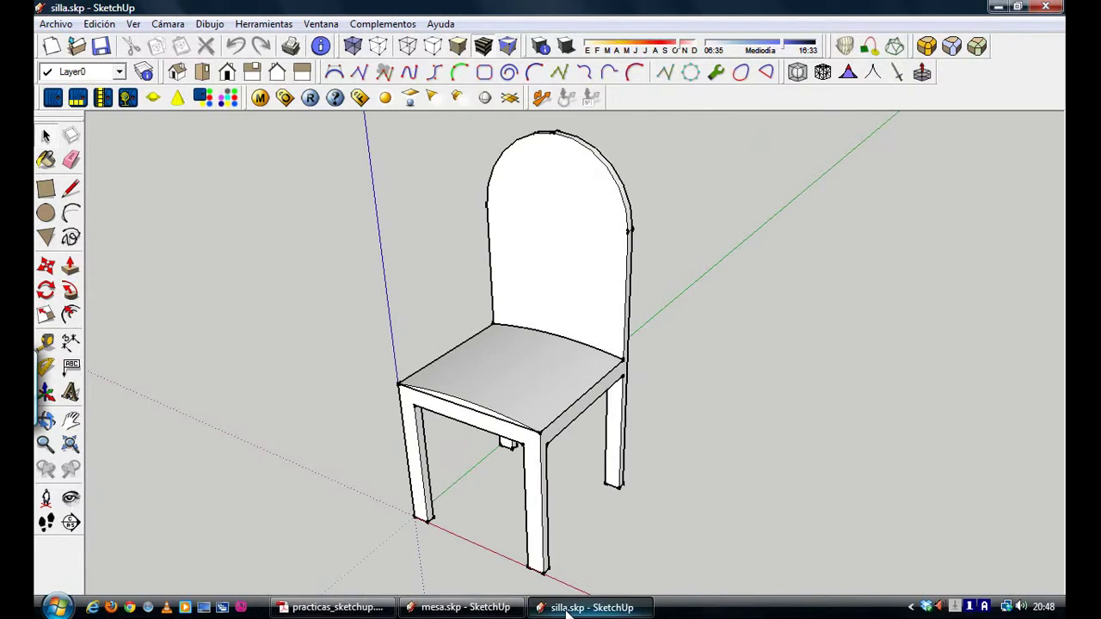
click(500, 610)
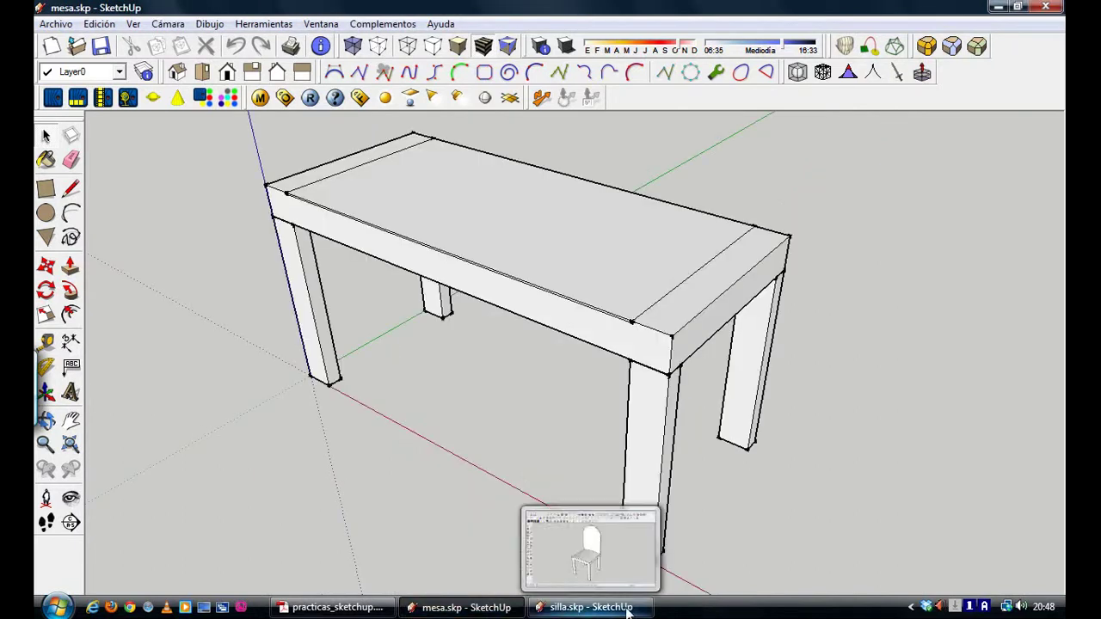
click(452, 200)
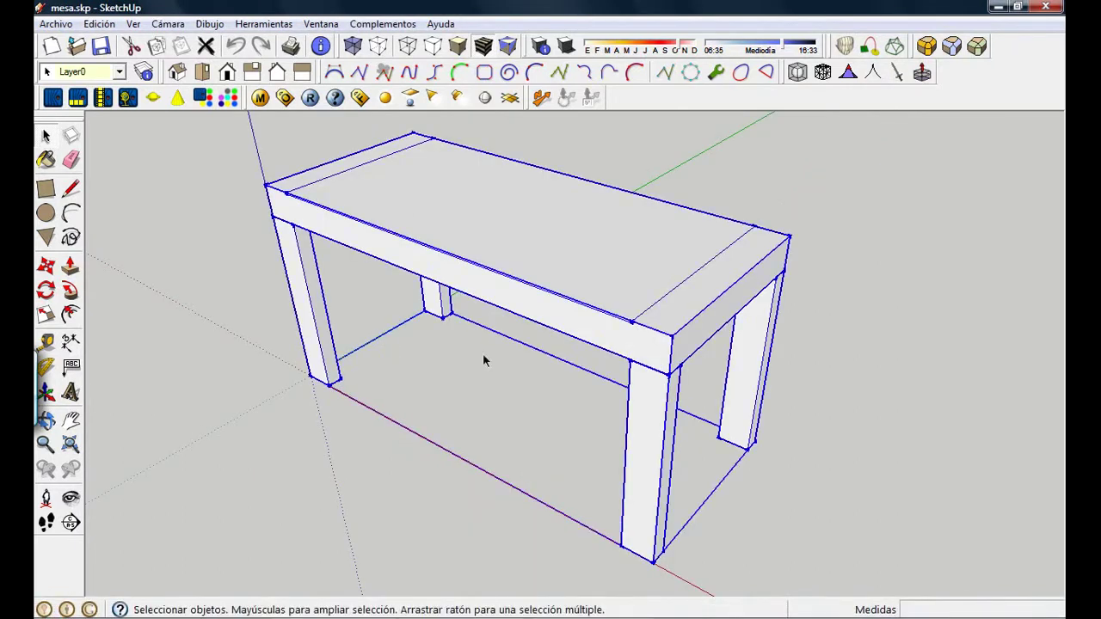
click(553, 609)
click(539, 415)
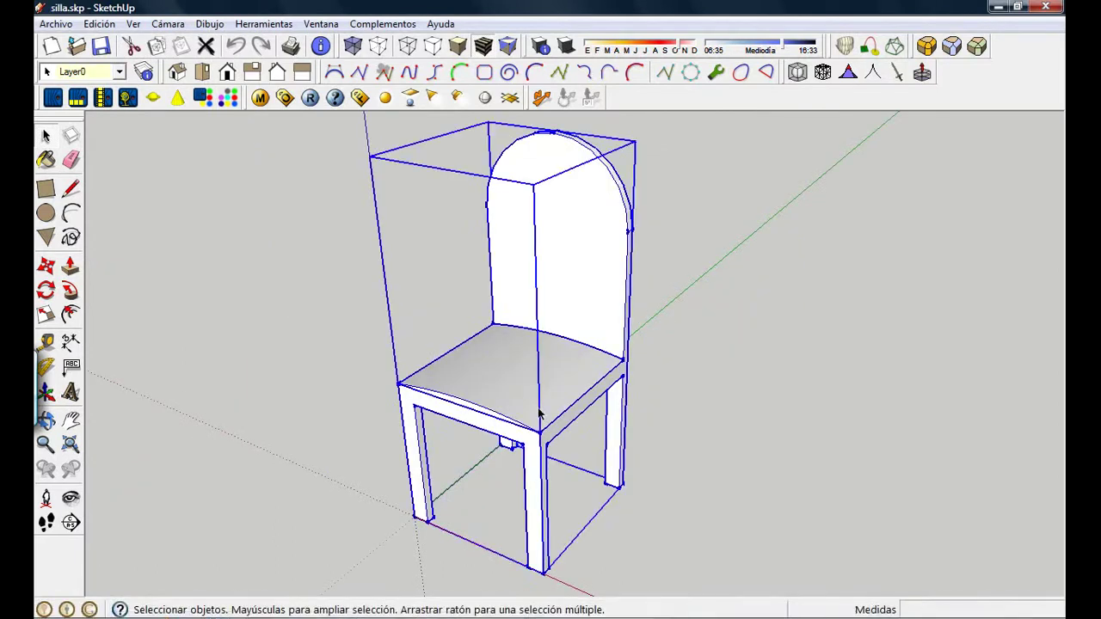
click(673, 420)
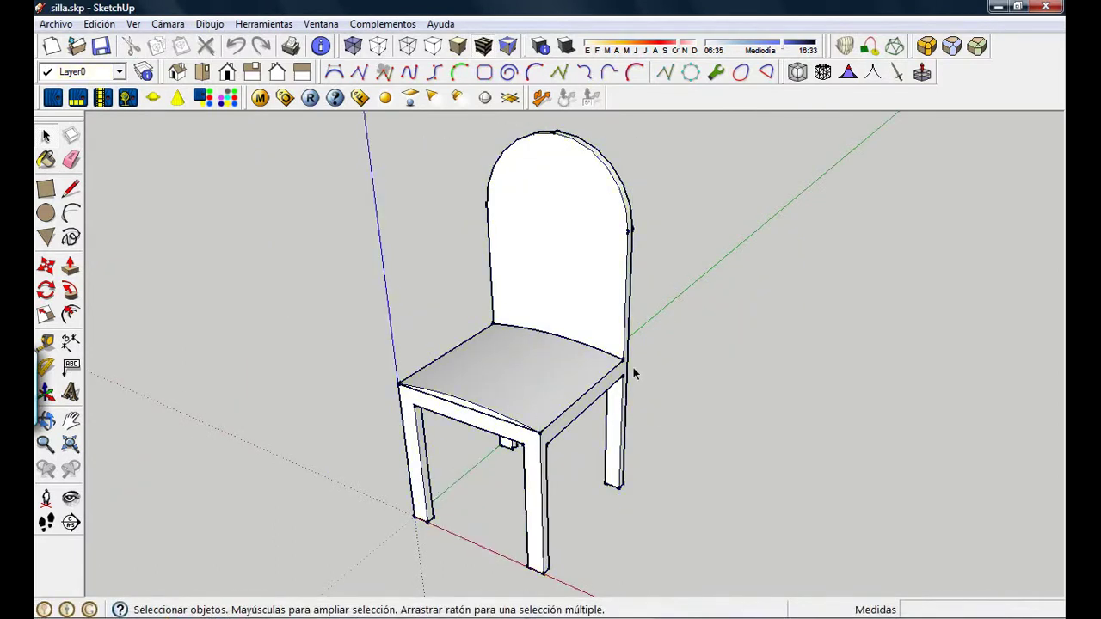
click(465, 607)
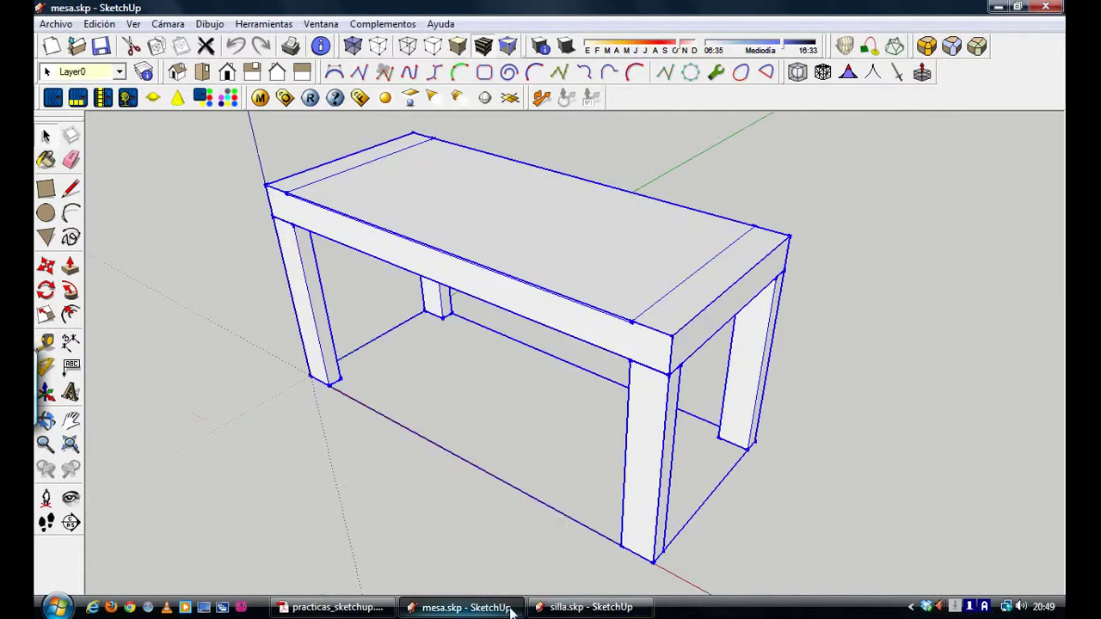
- Copy the chair group from silla.skp and paste it into mesa.skp on the red axis, beside the table's origin end
click(581, 609)
click(510, 381)
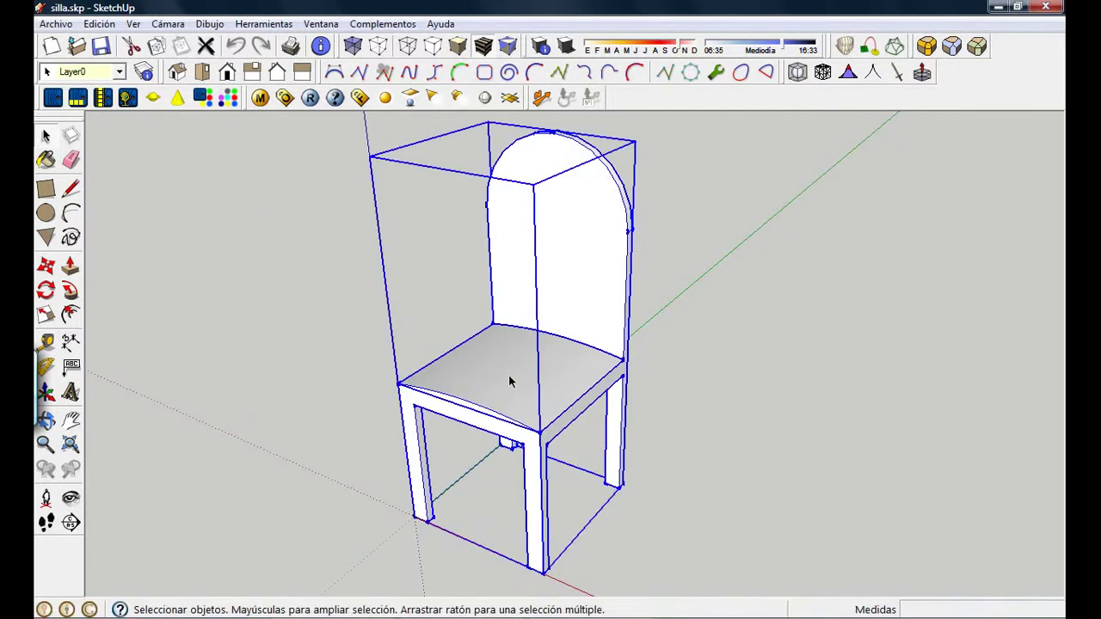
click(100, 24)
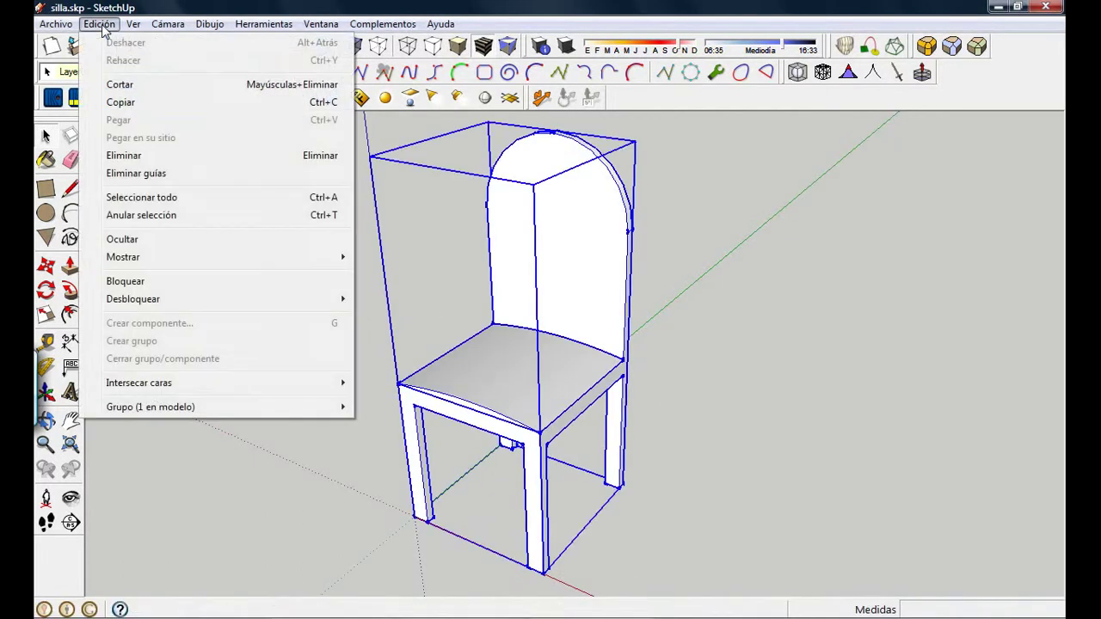
click(324, 103)
click(495, 608)
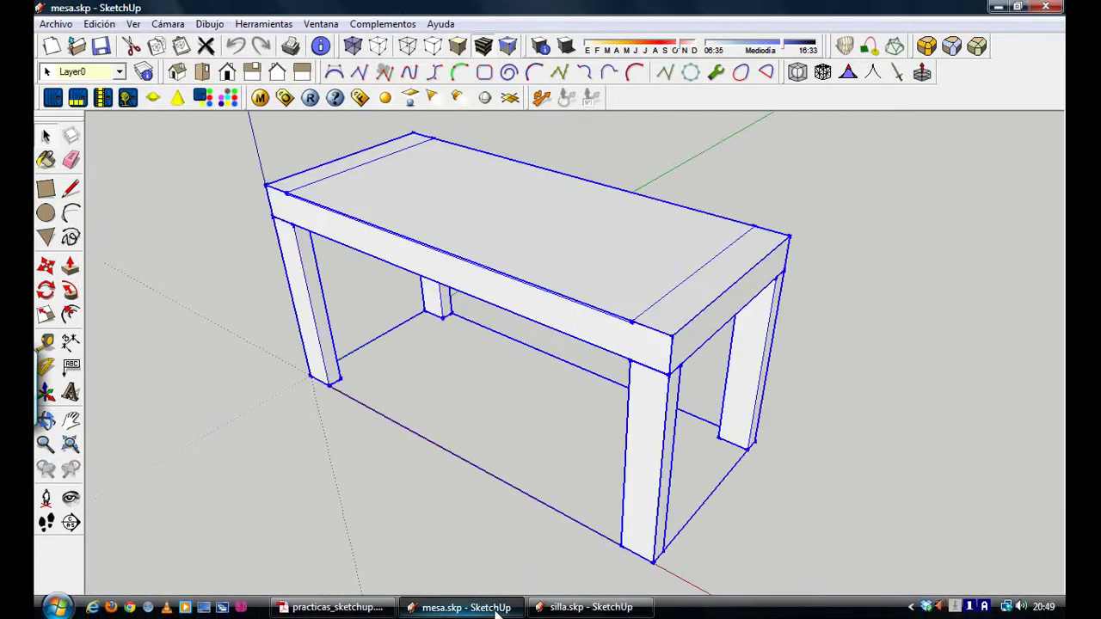
click(100, 24)
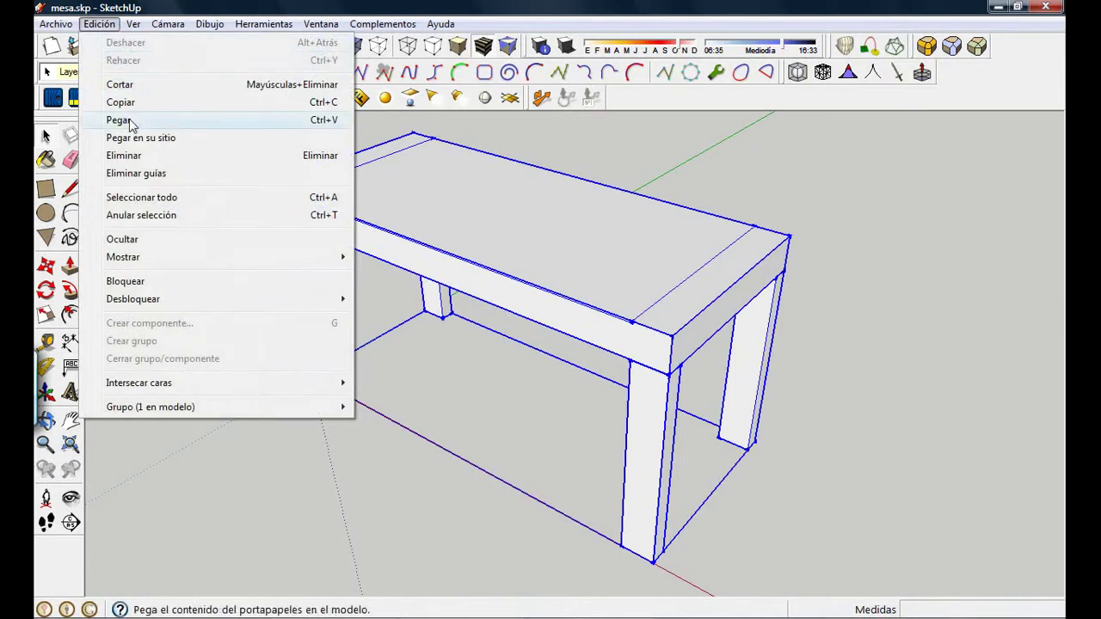
click(317, 123)
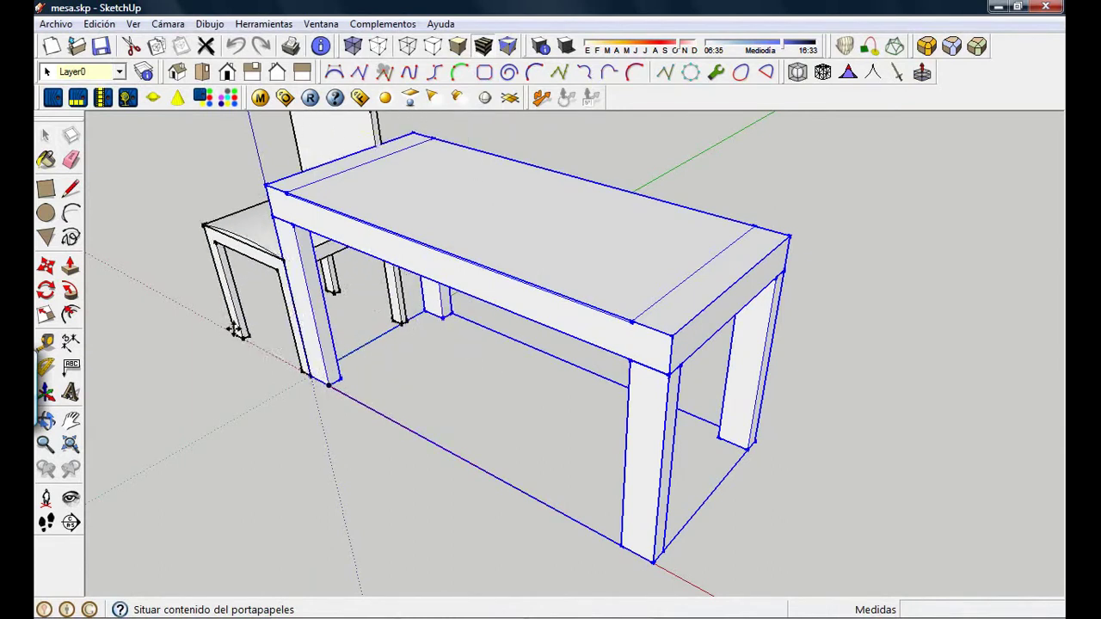
click(175, 298)
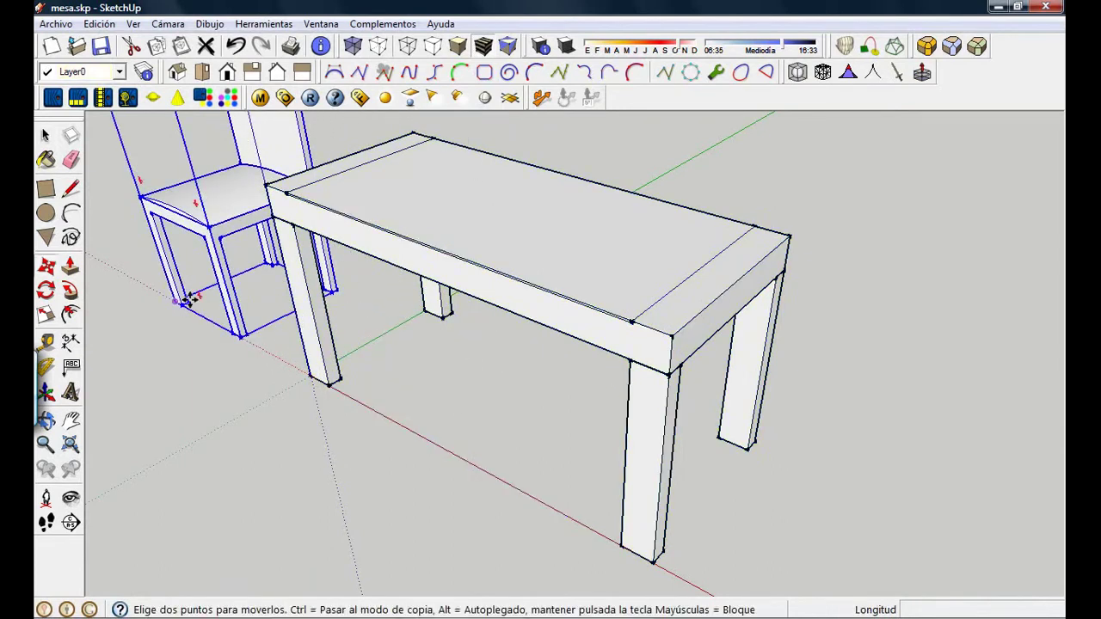
- In top view, move the chair about 1002 mm to the table's back long side, with its seat partly under the tabletop
scroll(199, 295, down, 2)
middle_drag(199, 295, 485, 300)
key(m)
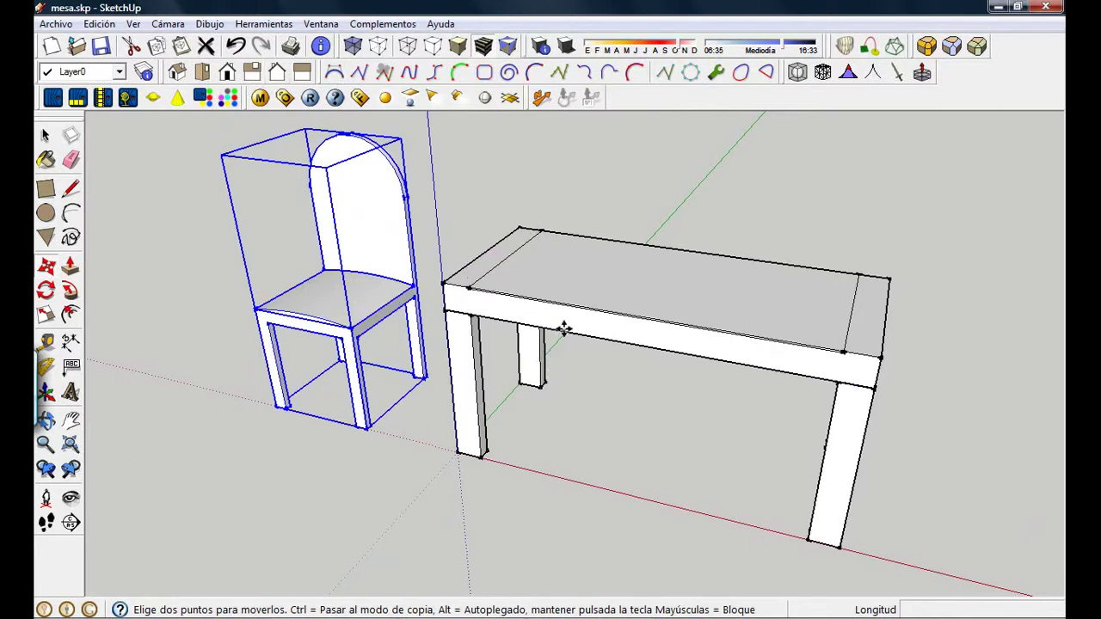
click(203, 73)
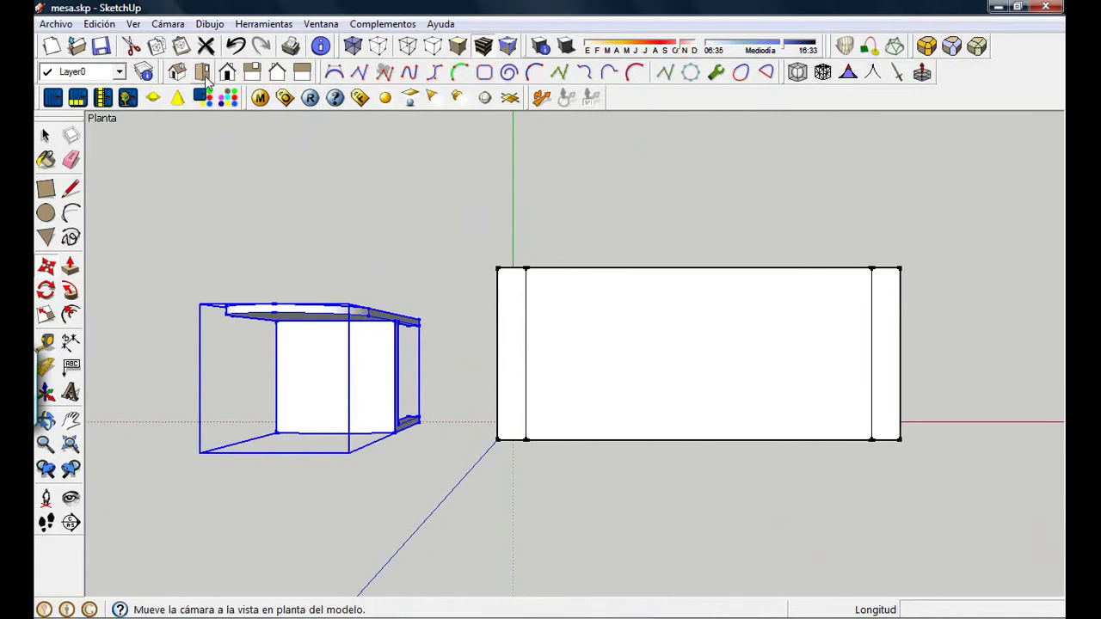
key(m)
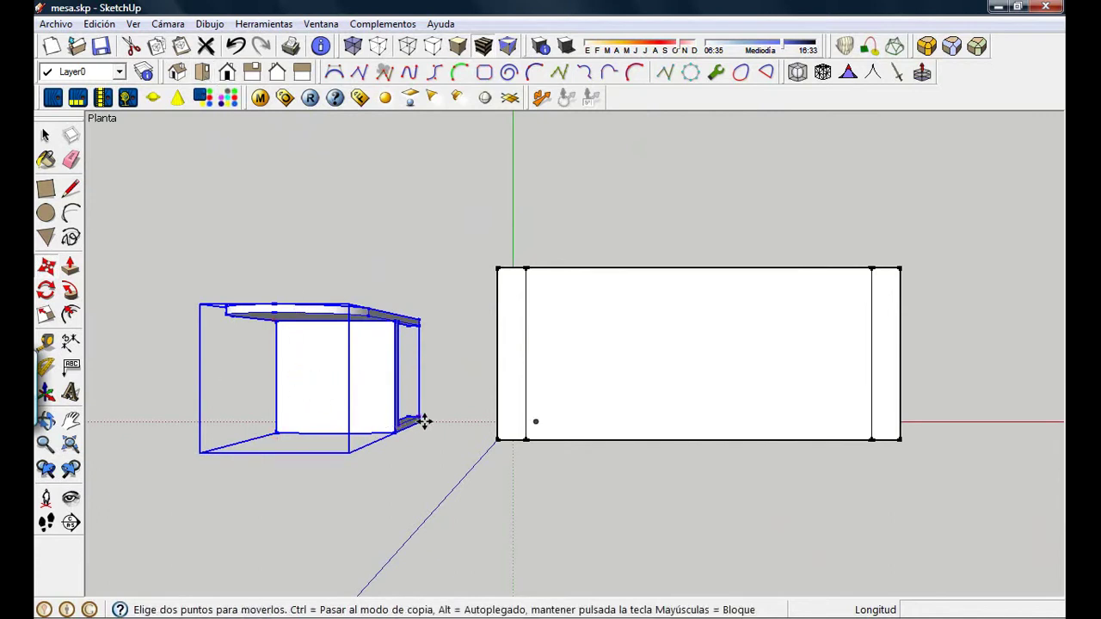
click(419, 318)
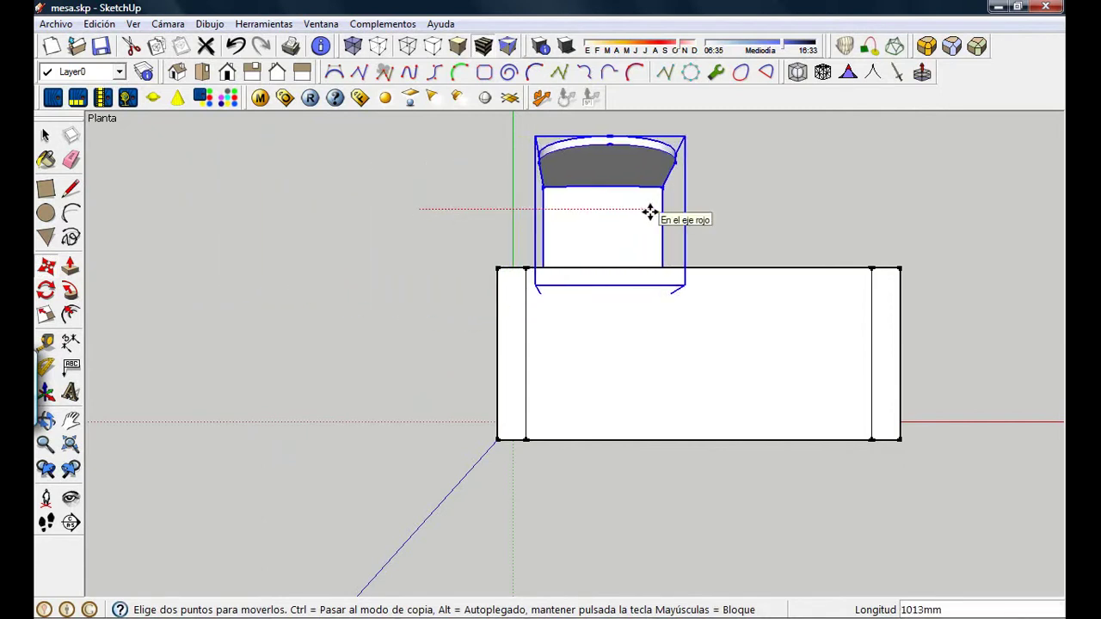
click(647, 211)
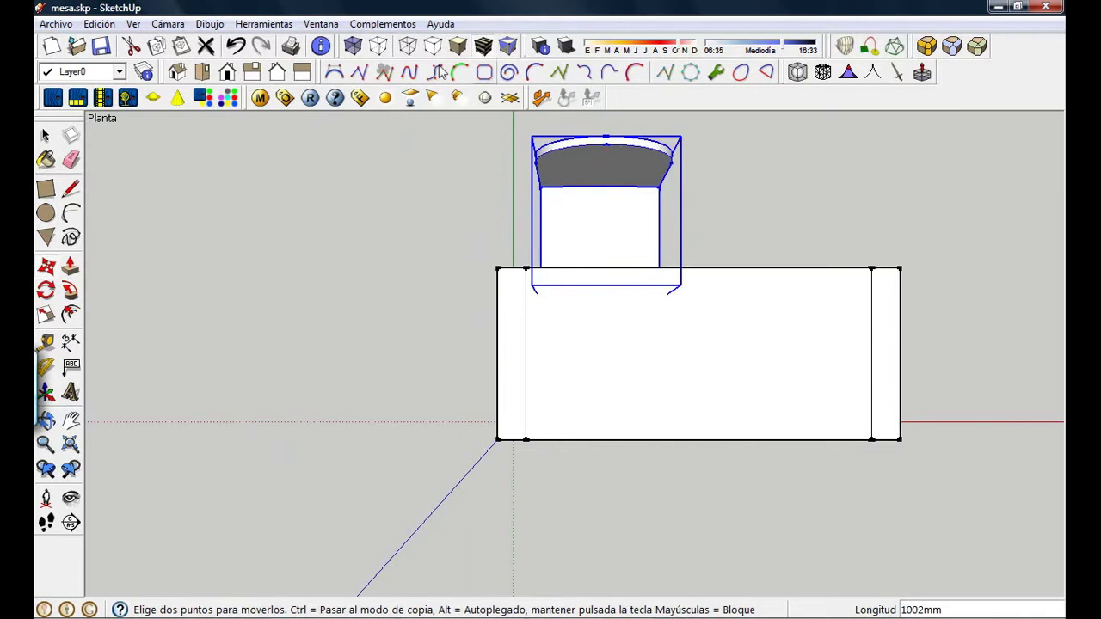
- Turn on X-ray display and examine the chair's position relative to the table legs
click(354, 48)
key(m)
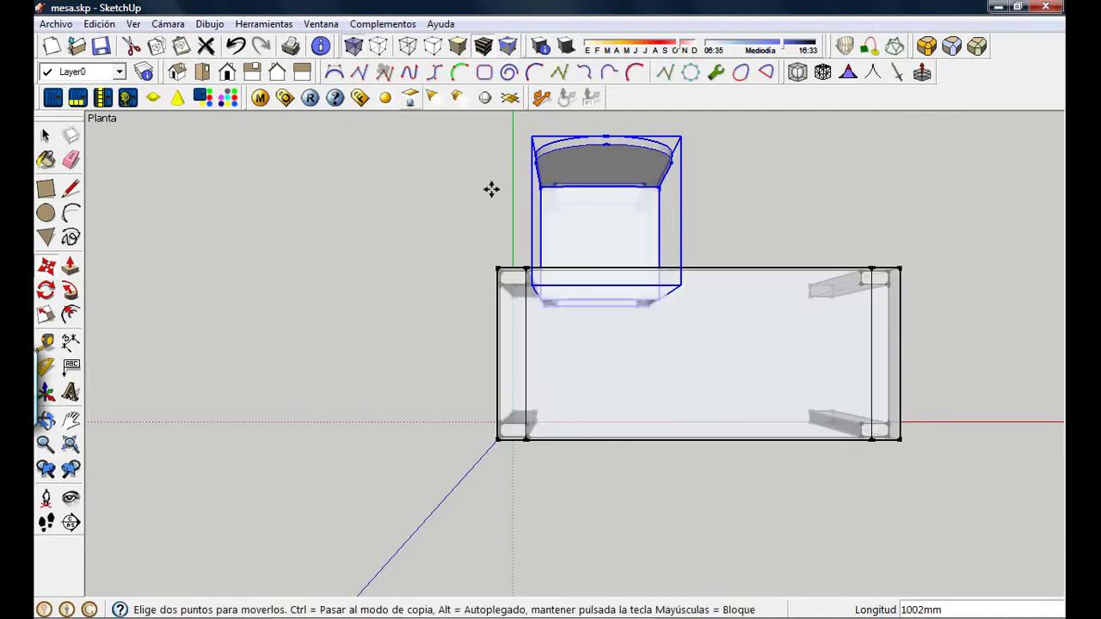
middle_drag(499, 311, 537, 404)
scroll(537, 404, up, 5)
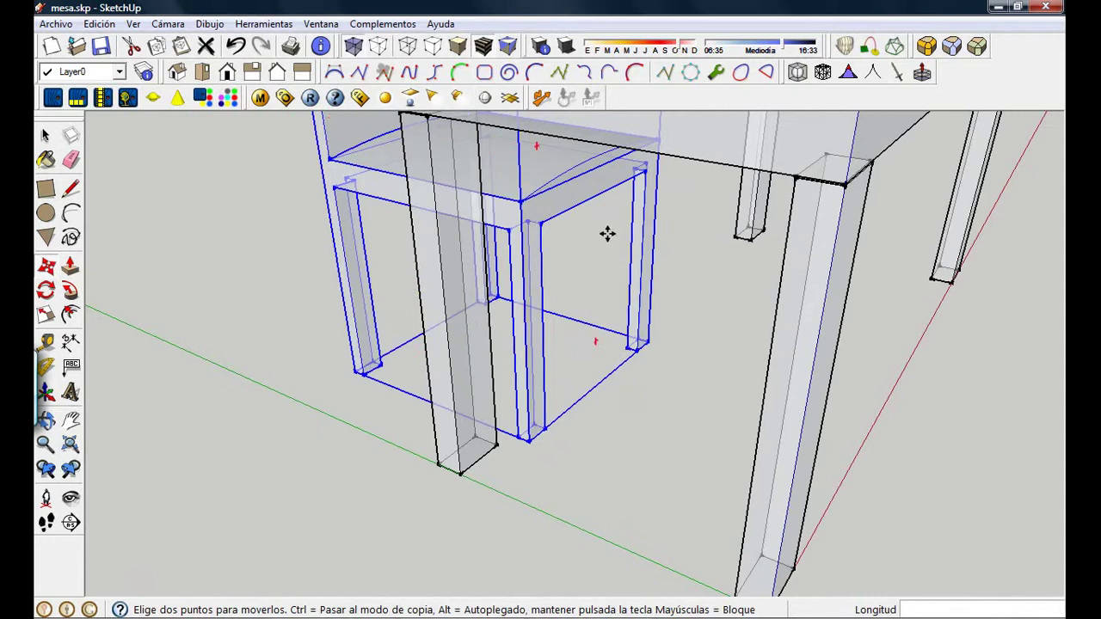
middle_drag(555, 311, 634, 283)
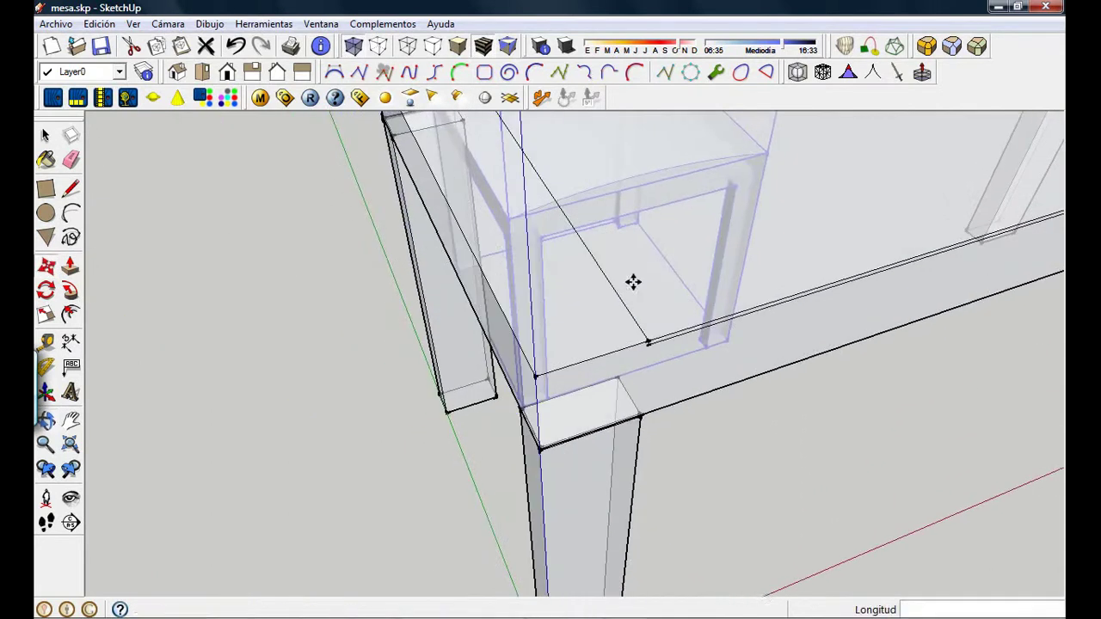
- In top view, shift the chair about 19 mm along the red axis
click(203, 72)
scroll(570, 278, down, 3)
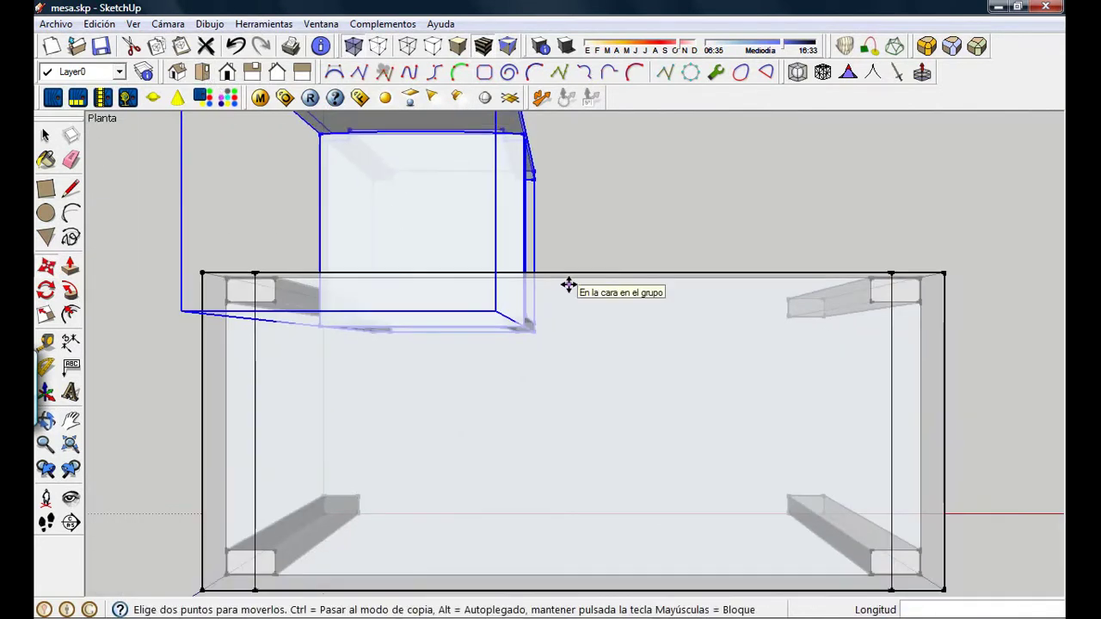
click(466, 224)
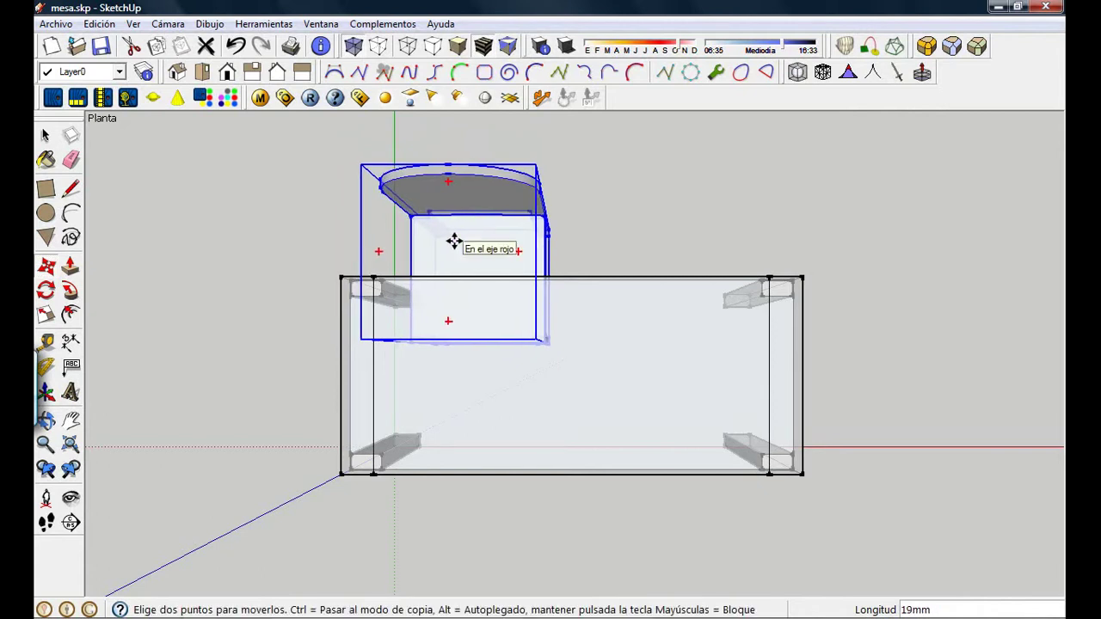
click(453, 241)
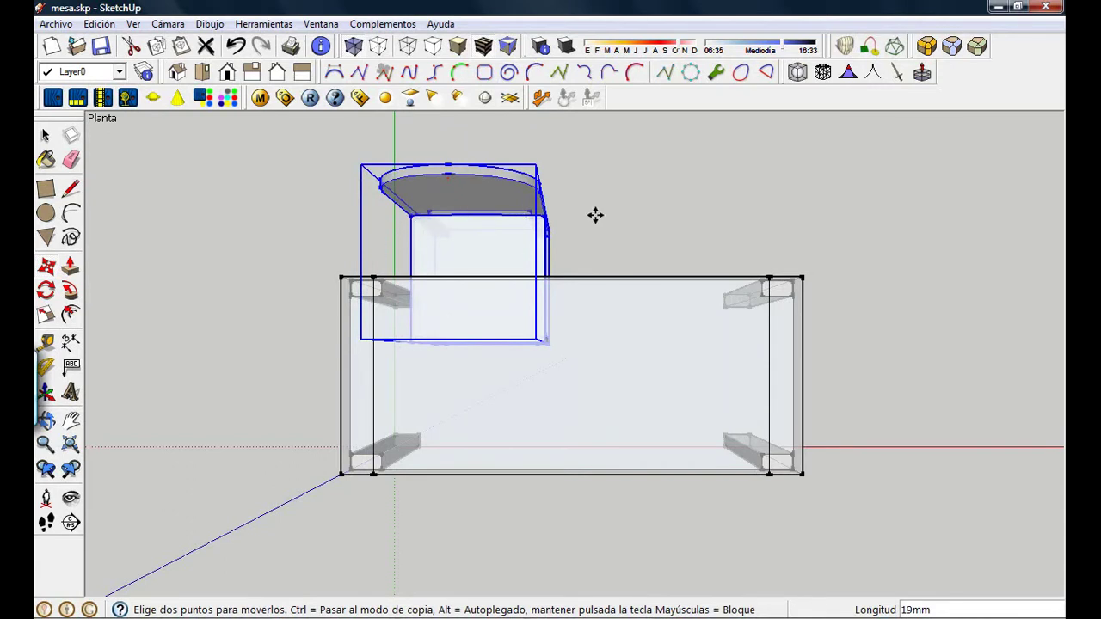
- Copy the chair about 583 mm along the red axis to place a second chair on the table's back side
click(46, 269)
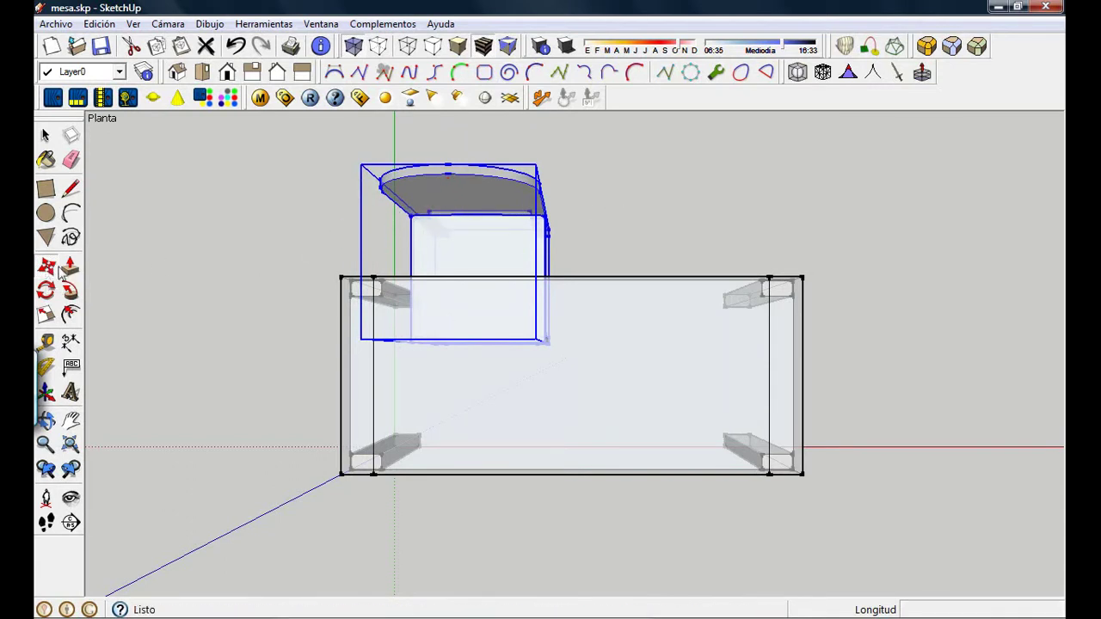
click(405, 215)
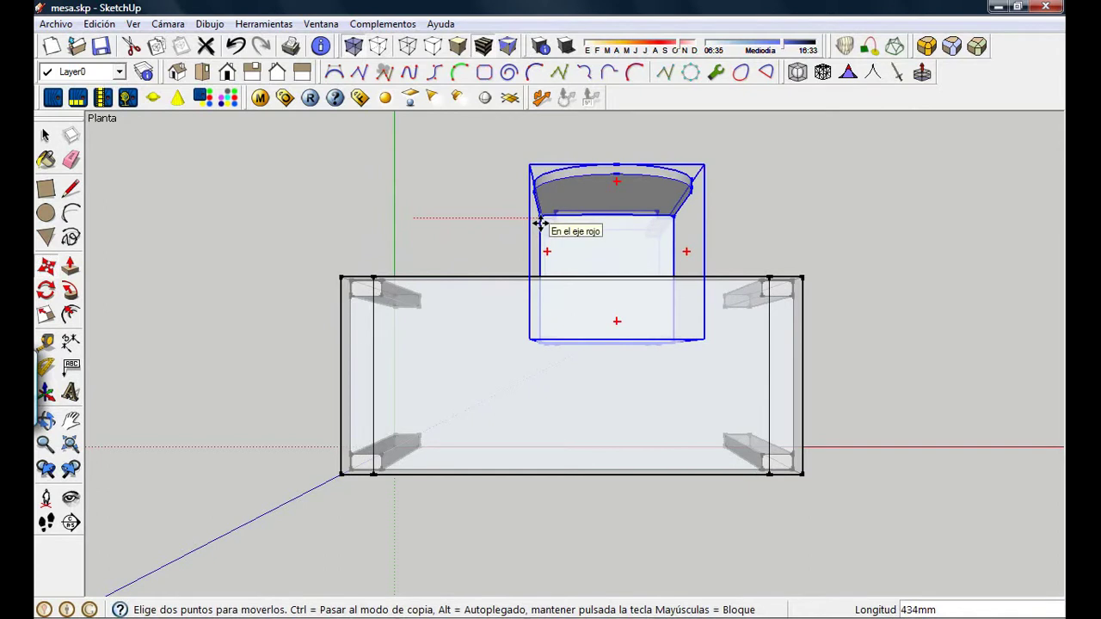
key(ctrl)
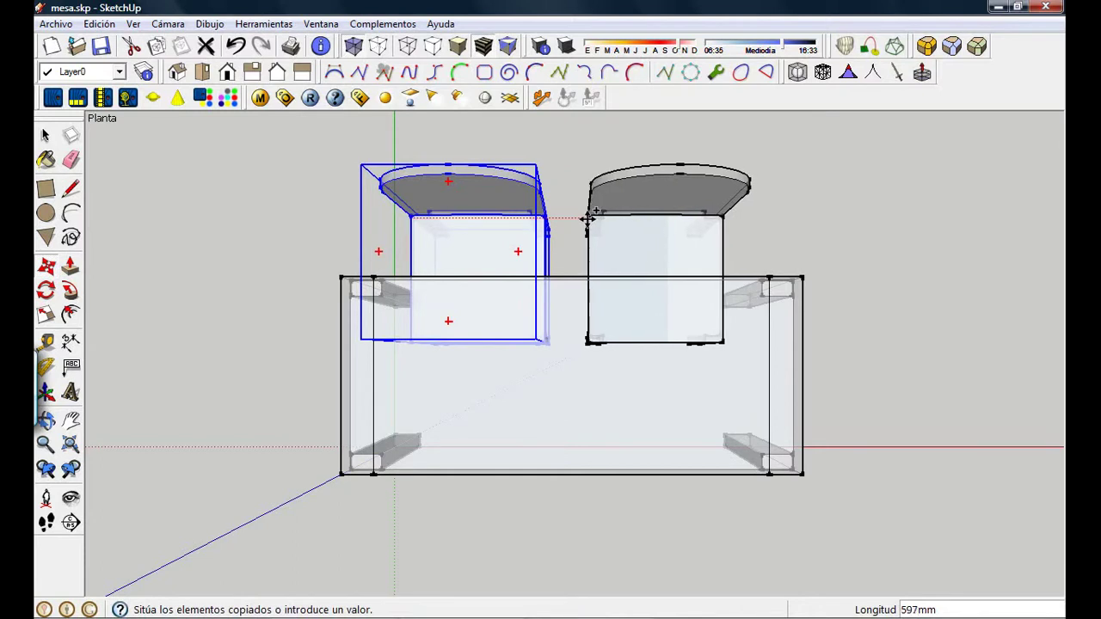
click(584, 220)
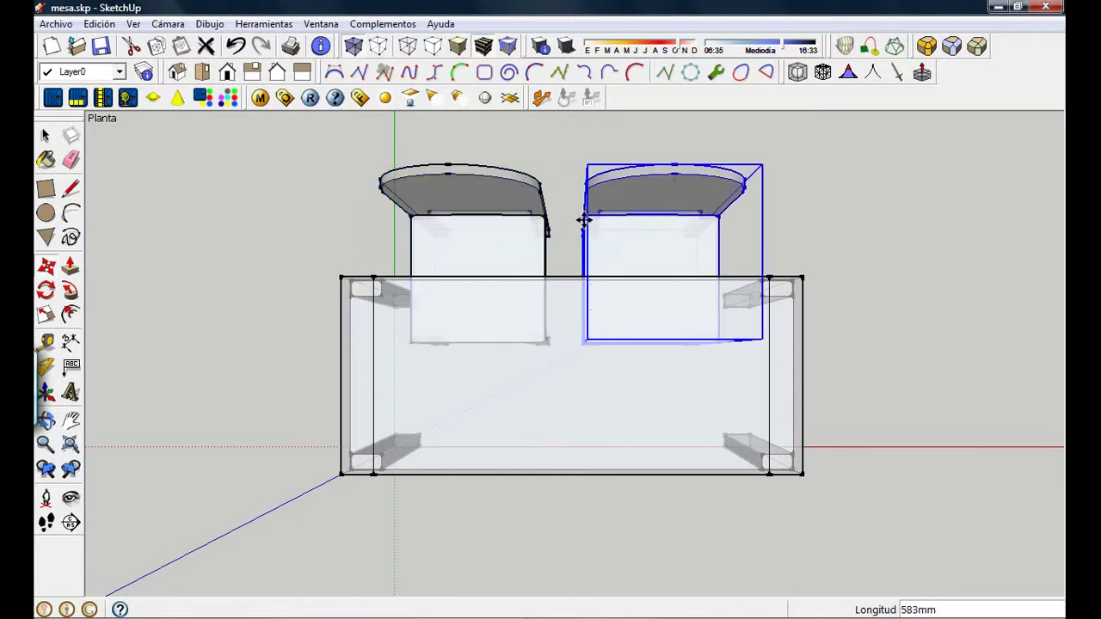
- In front view, shift the first back-side chair about 27 mm along the red axis toward the second chair, then deselect it
middle_drag(585, 322, 592, 144)
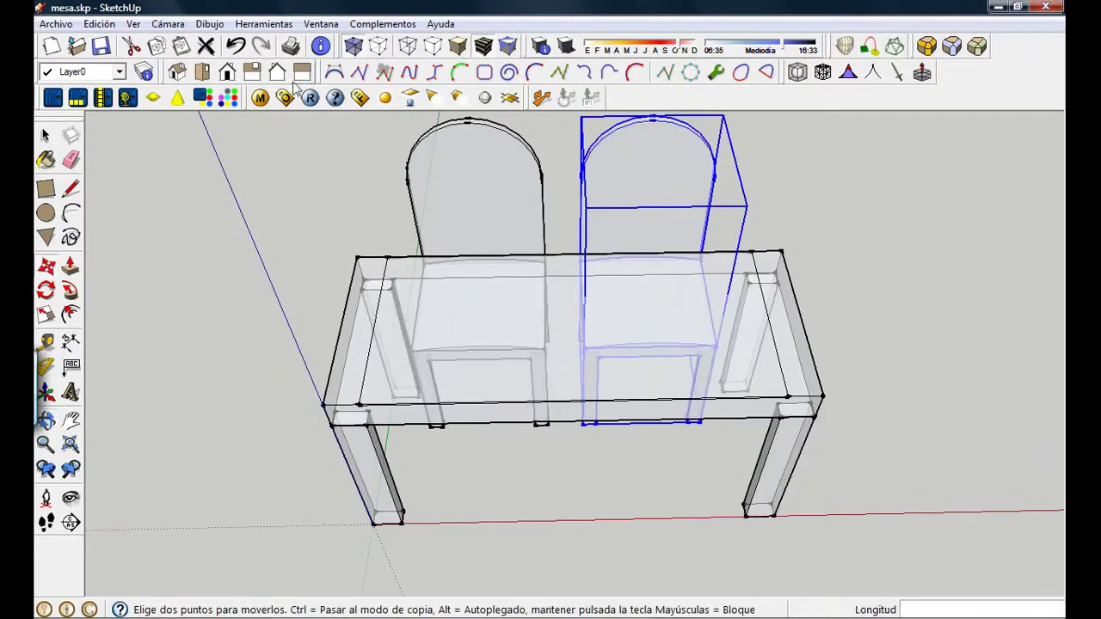
click(252, 73)
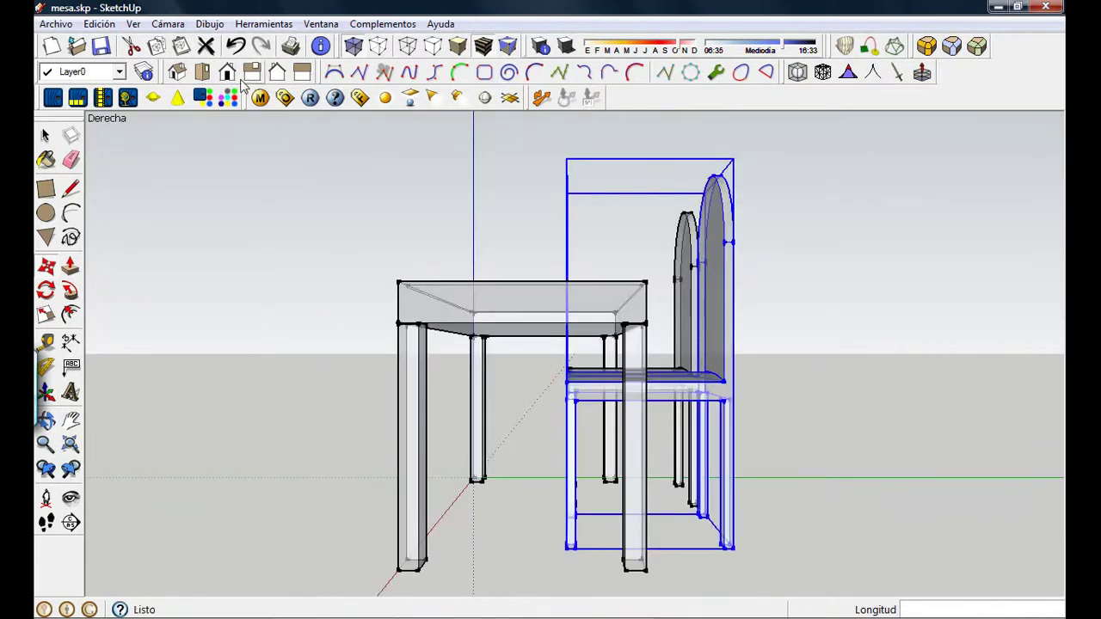
click(227, 72)
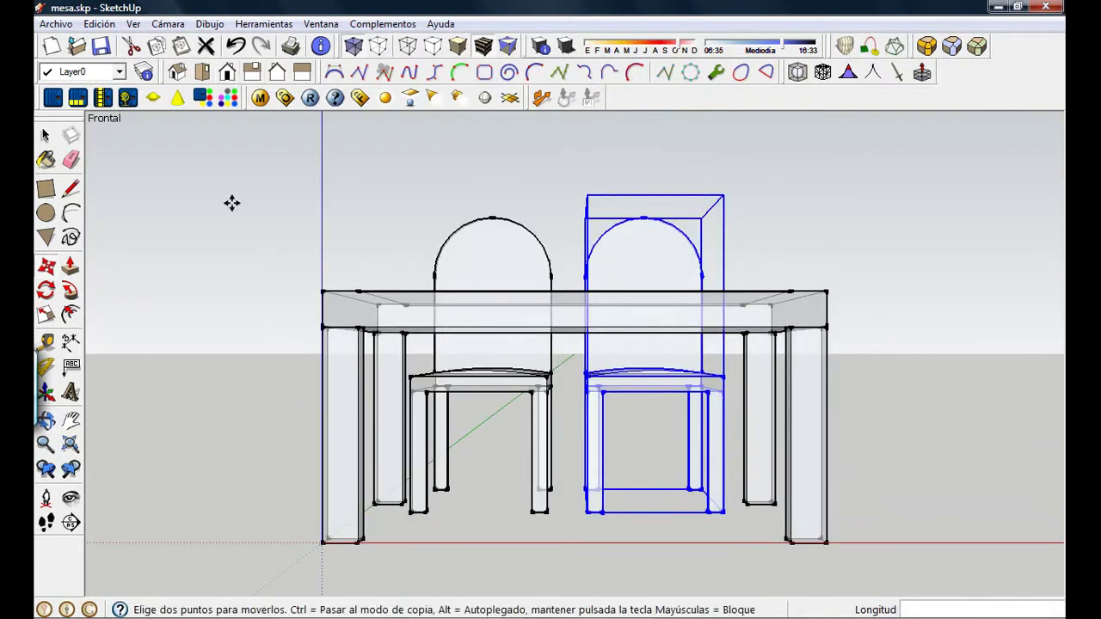
click(50, 135)
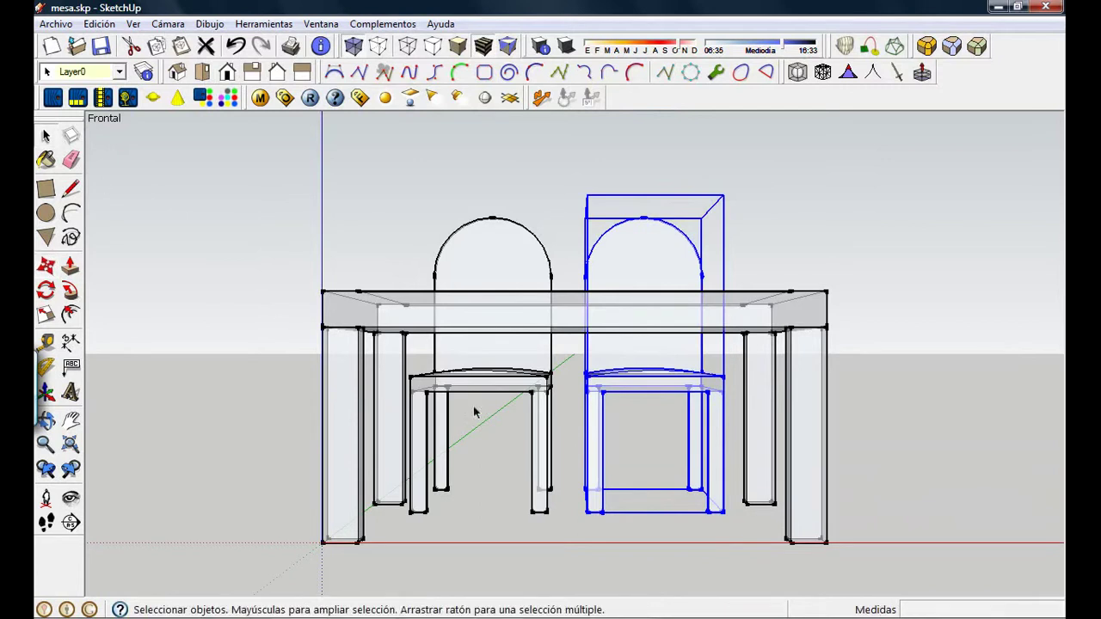
click(520, 385)
click(46, 267)
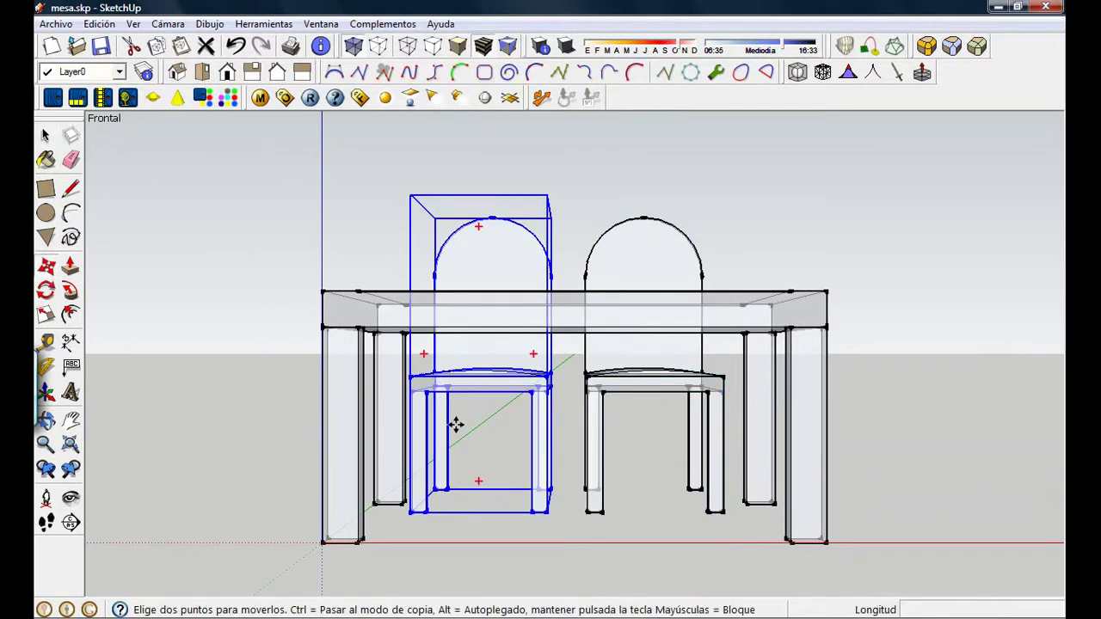
click(461, 389)
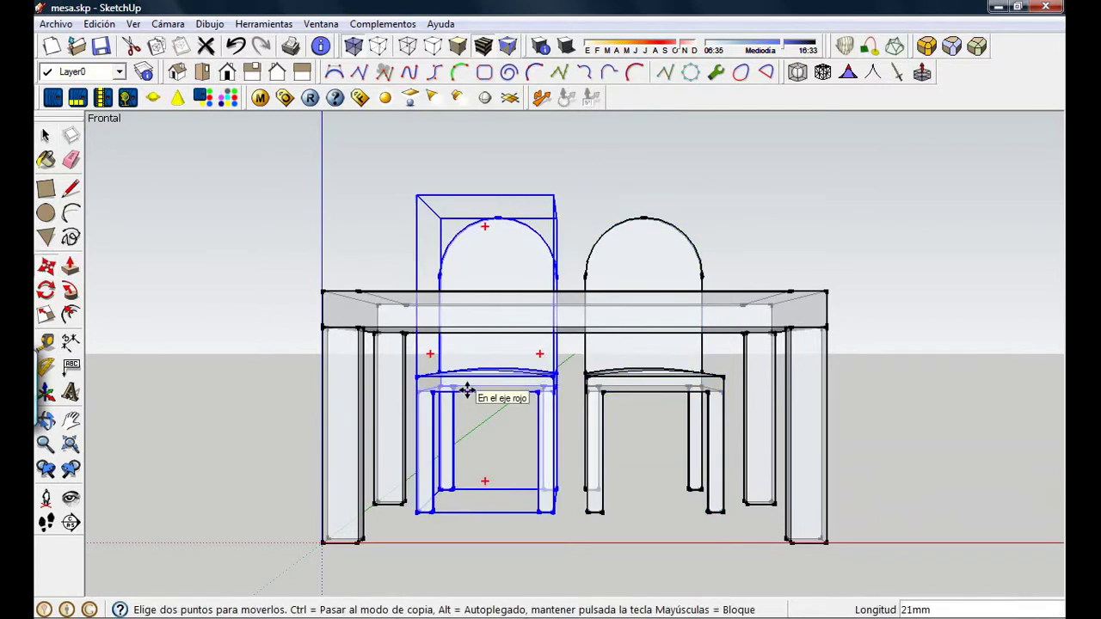
click(468, 390)
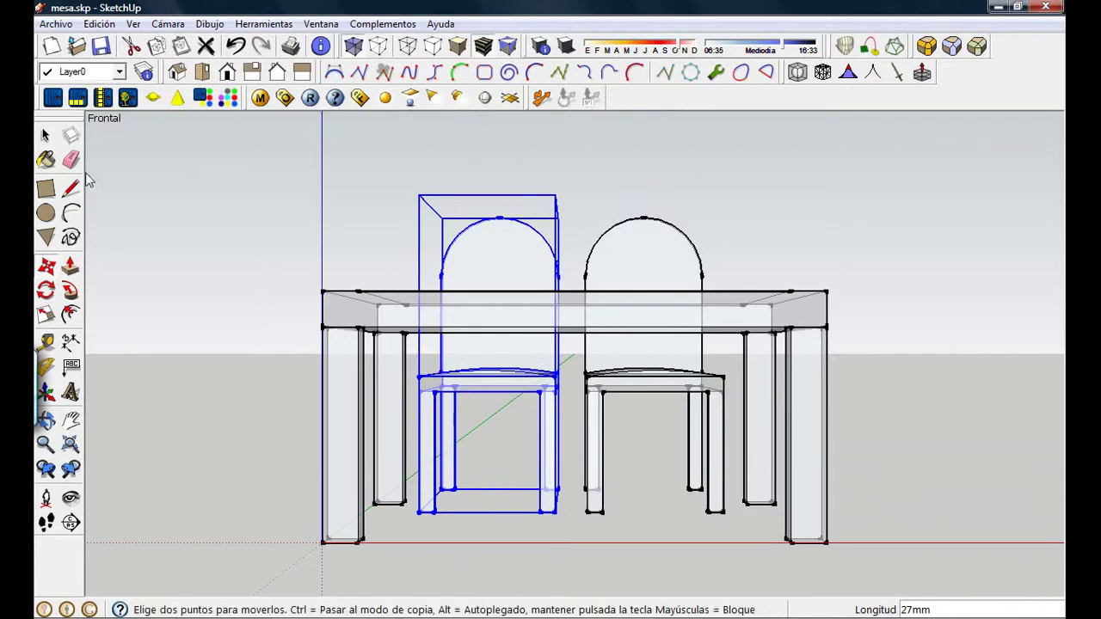
click(45, 135)
click(378, 46)
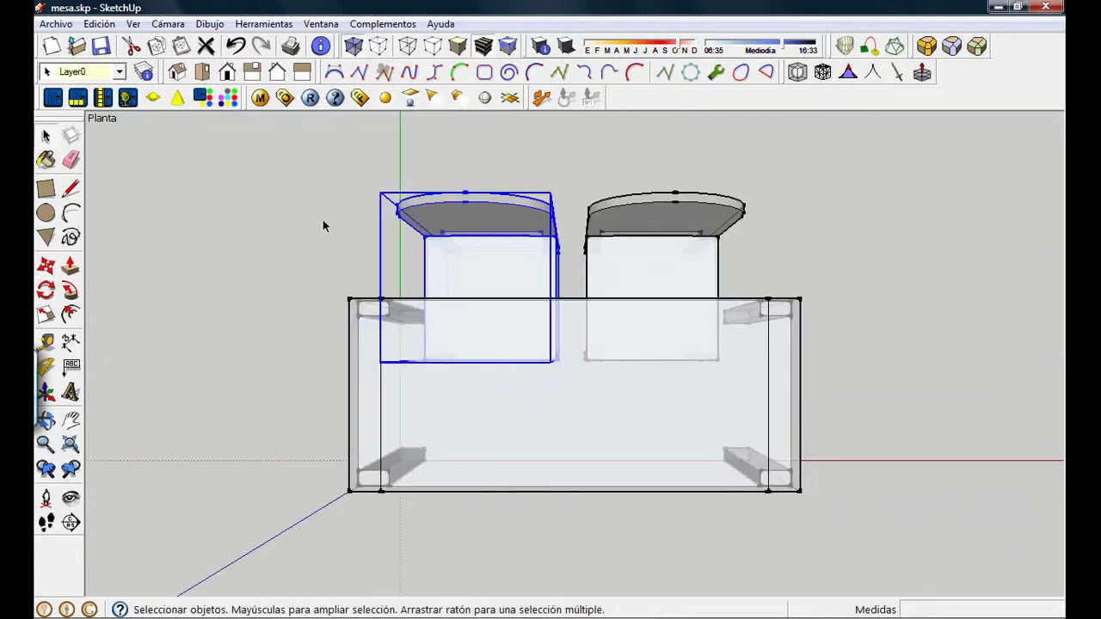
click(833, 251)
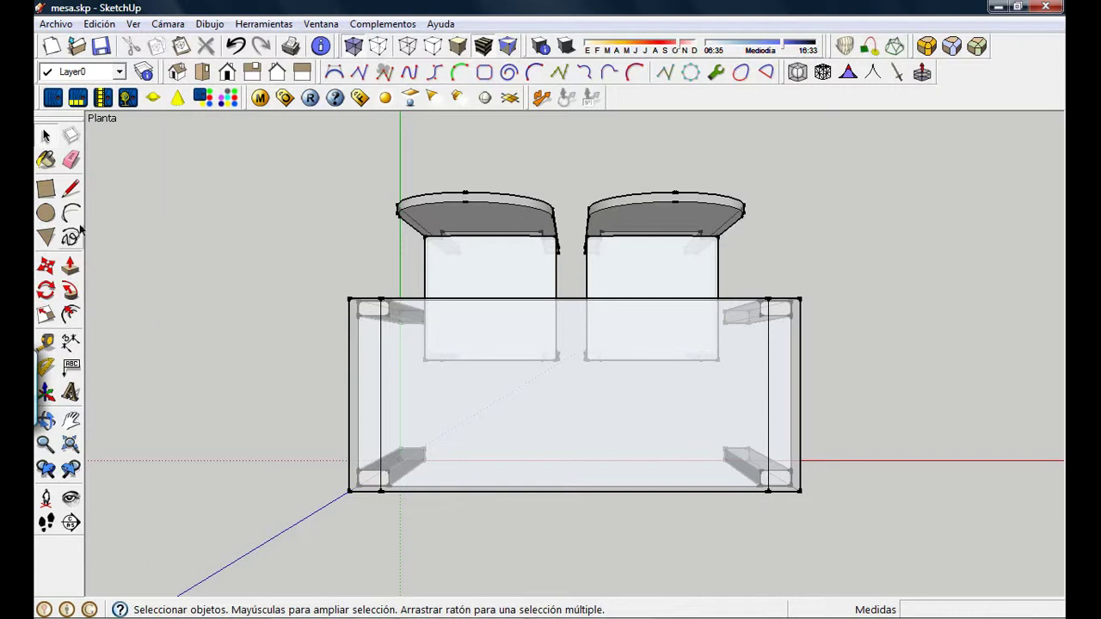
- Copy the second back-side chair about 1044 mm along the red axis to place a third chair beyond the table's short end
click(672, 257)
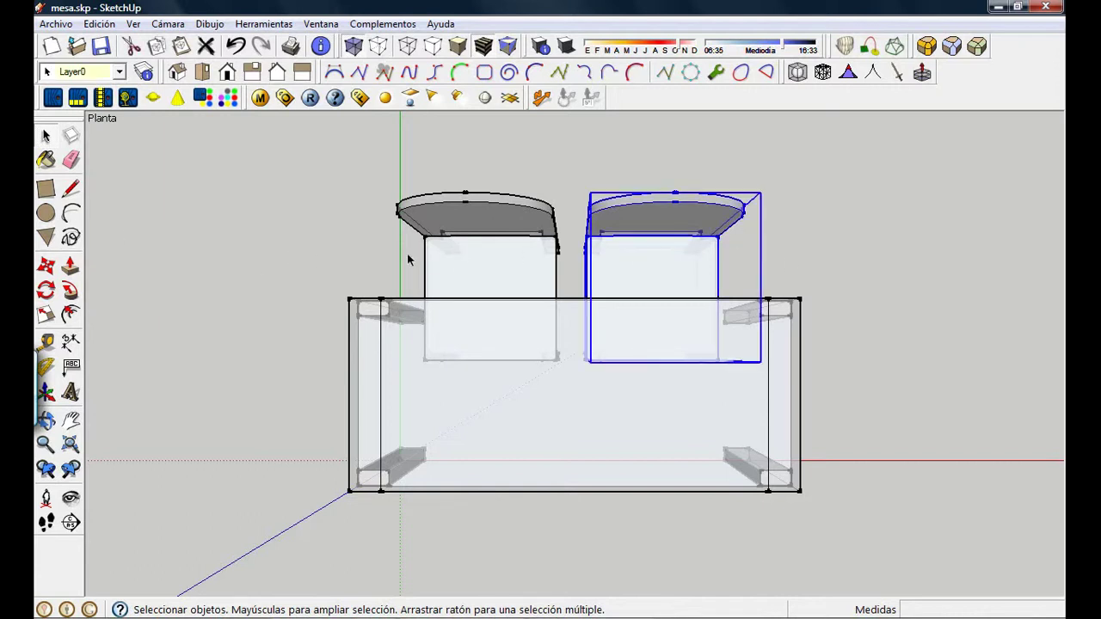
click(46, 267)
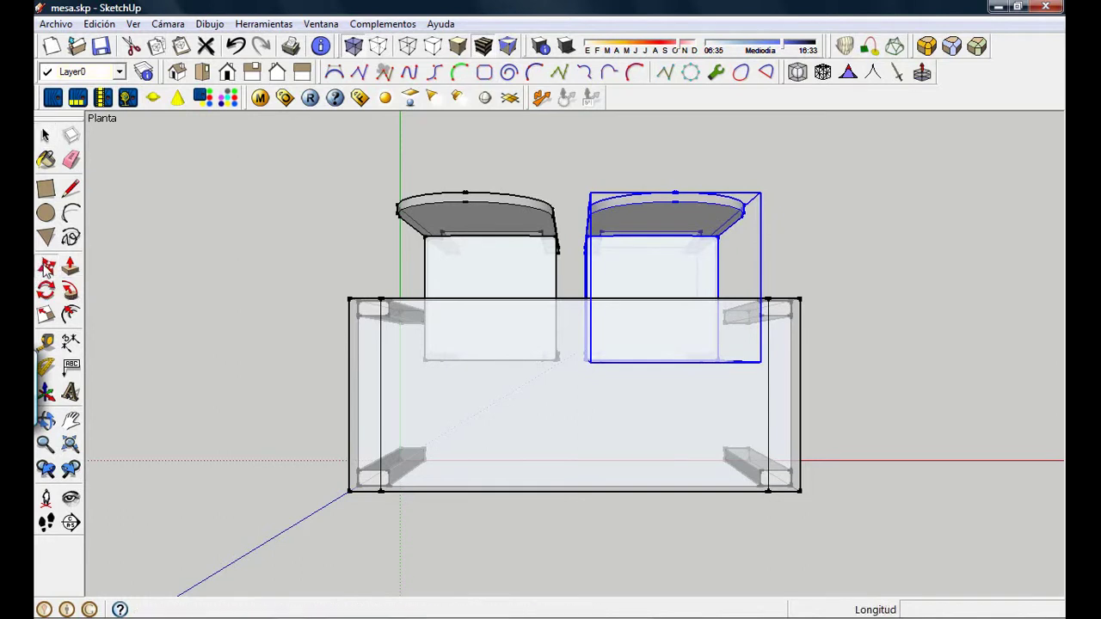
click(611, 277)
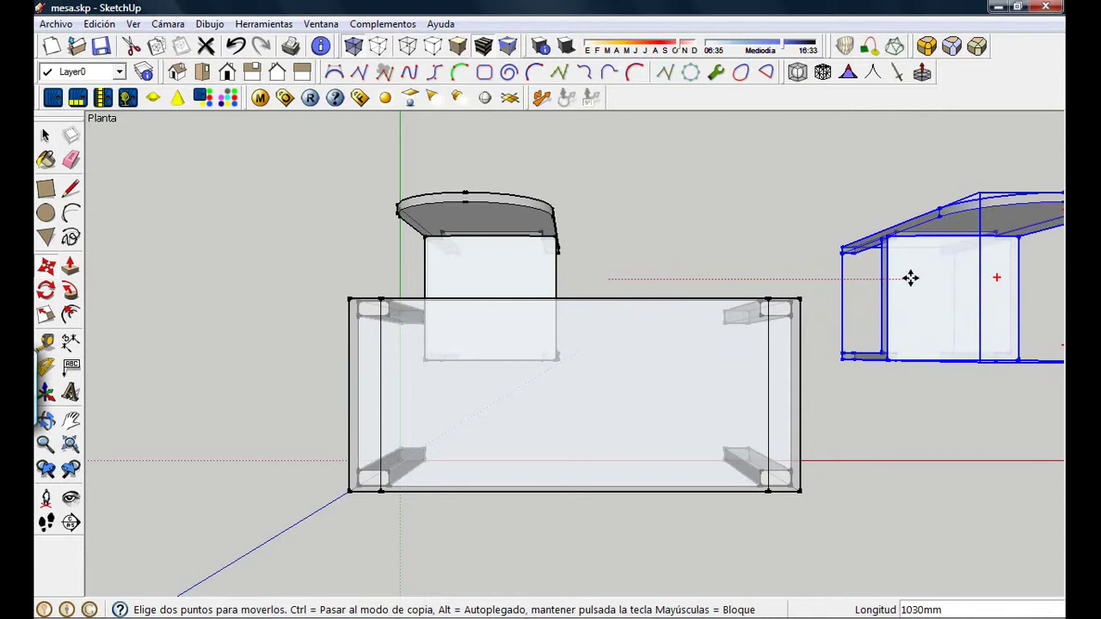
key(ctrl)
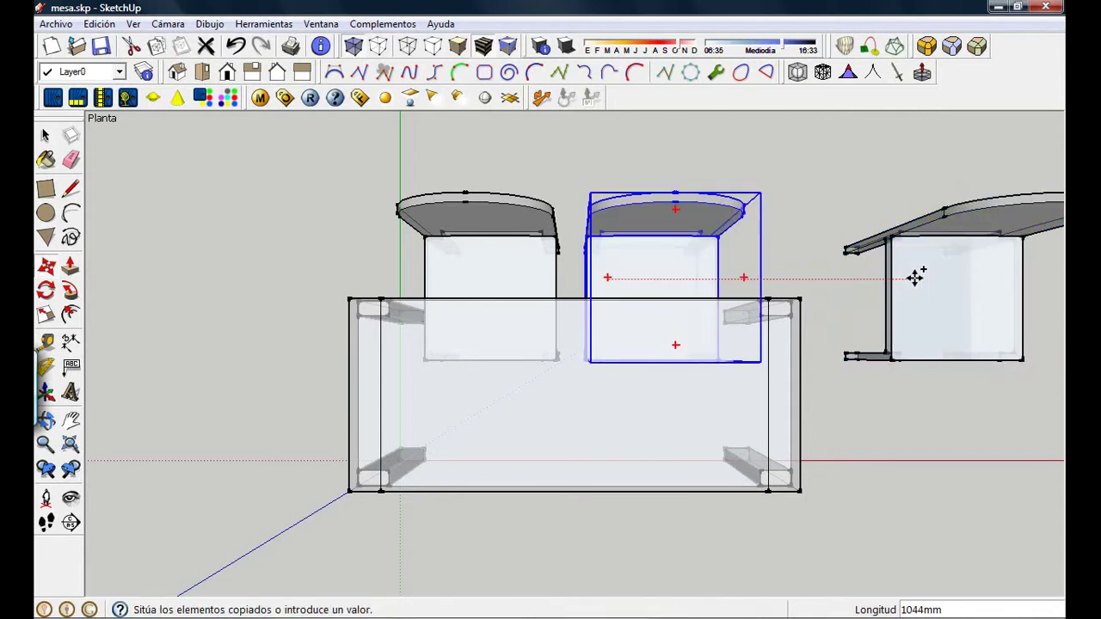
click(914, 277)
shift+middle_drag(914, 278, 592, 253)
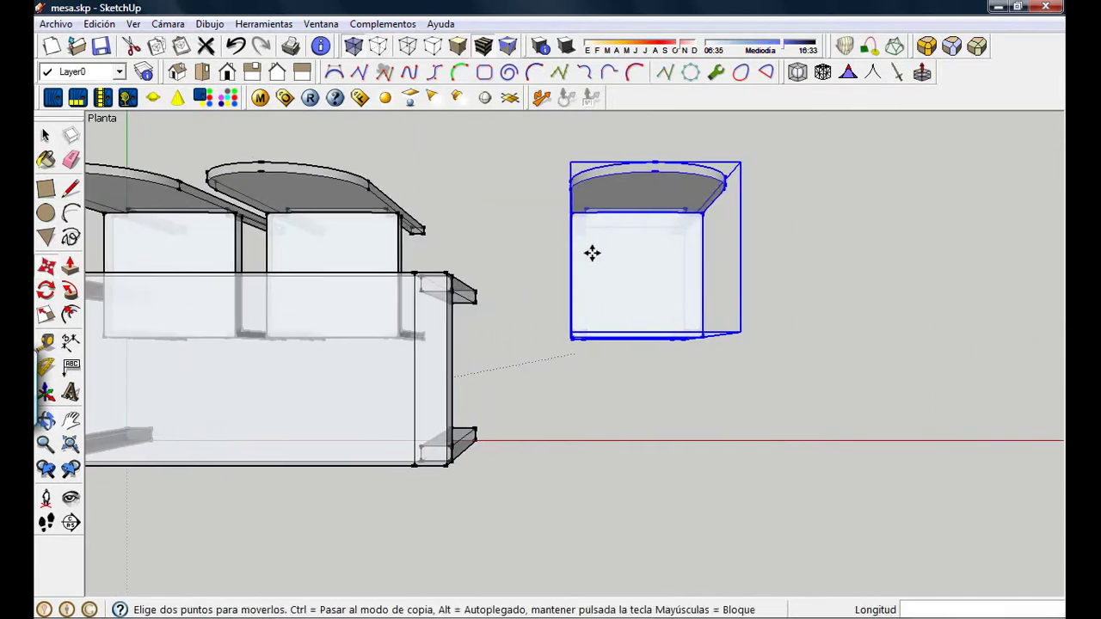
- Rotate the third chair 90 degrees on the ground plane so that it faces the table's short end
click(68, 292)
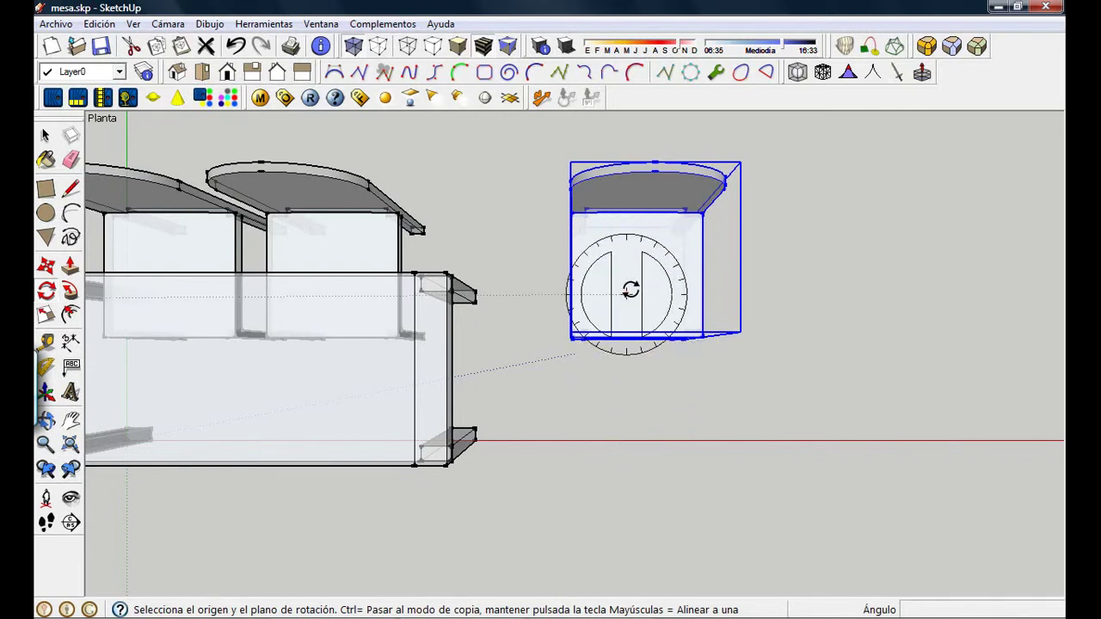
middle_drag(646, 410, 465, 120)
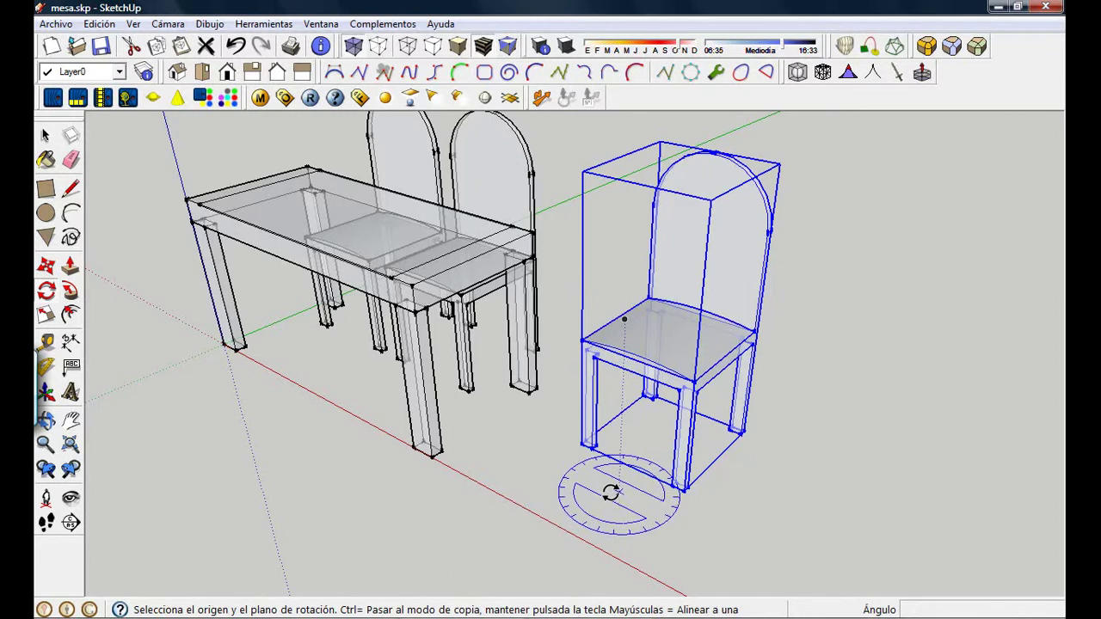
drag(615, 488, 685, 533)
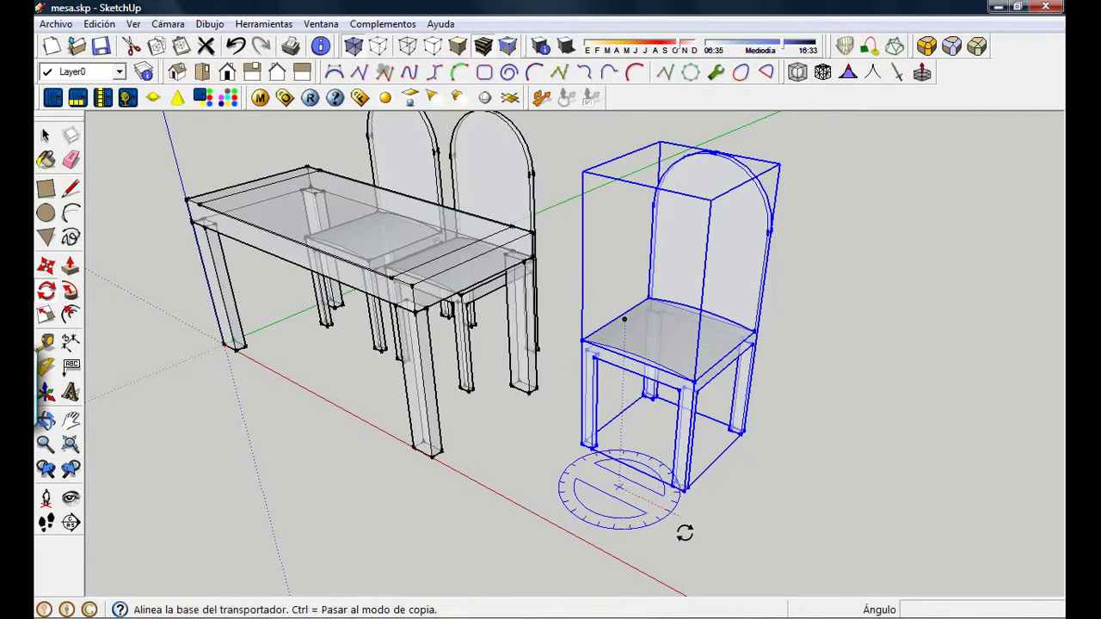
click(745, 558)
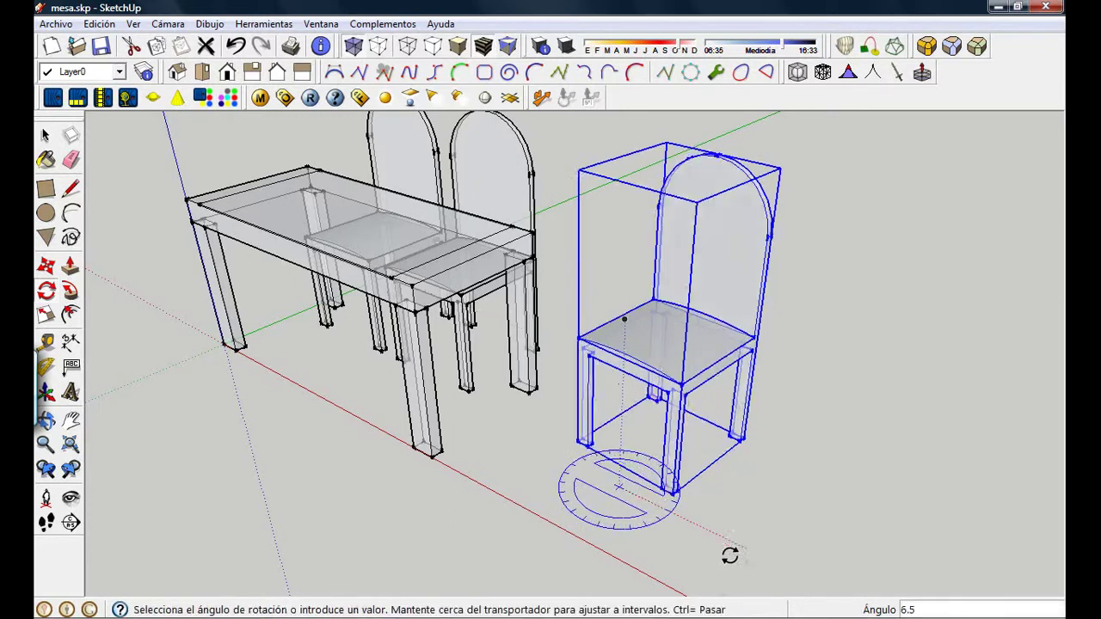
click(547, 538)
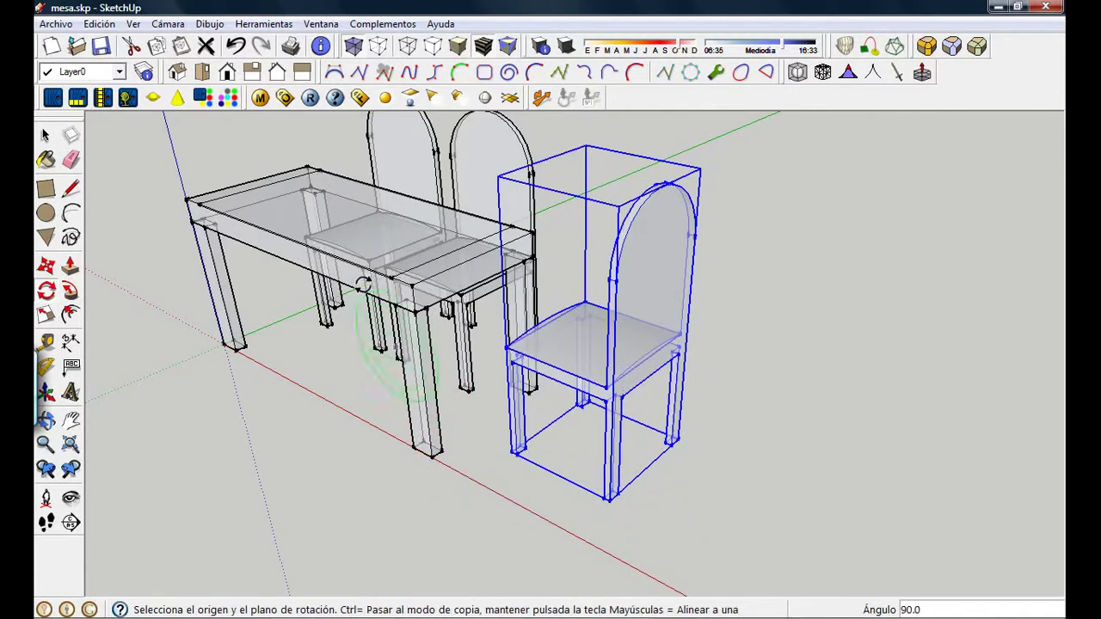
- In top view, move the rotated chair about 358 mm along the red axis, with its seat partly under the table's short end
click(202, 73)
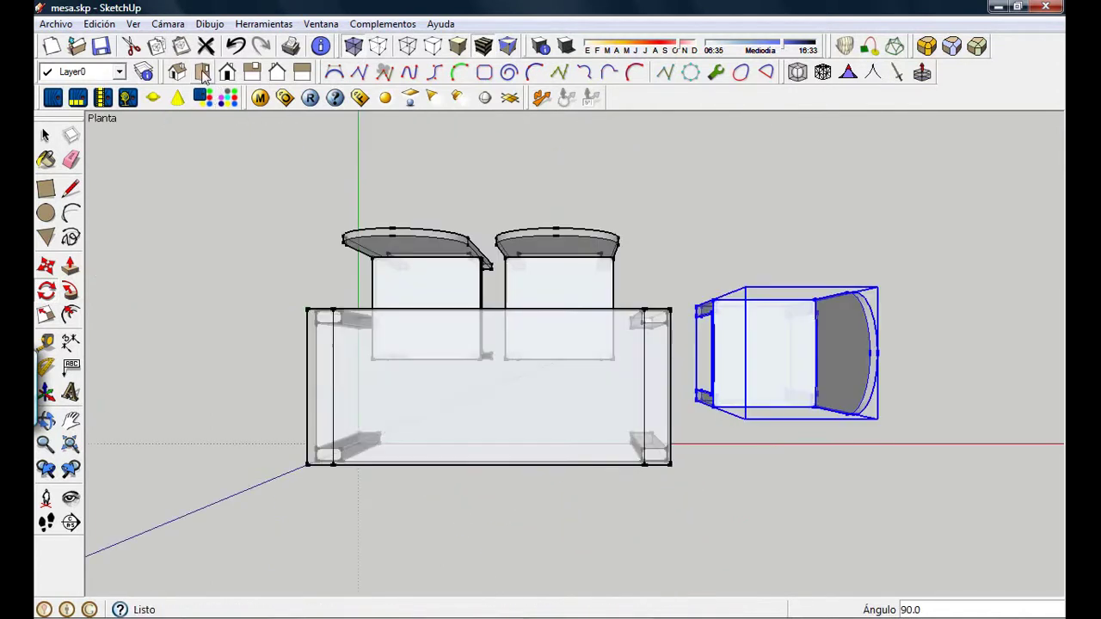
click(46, 268)
click(776, 348)
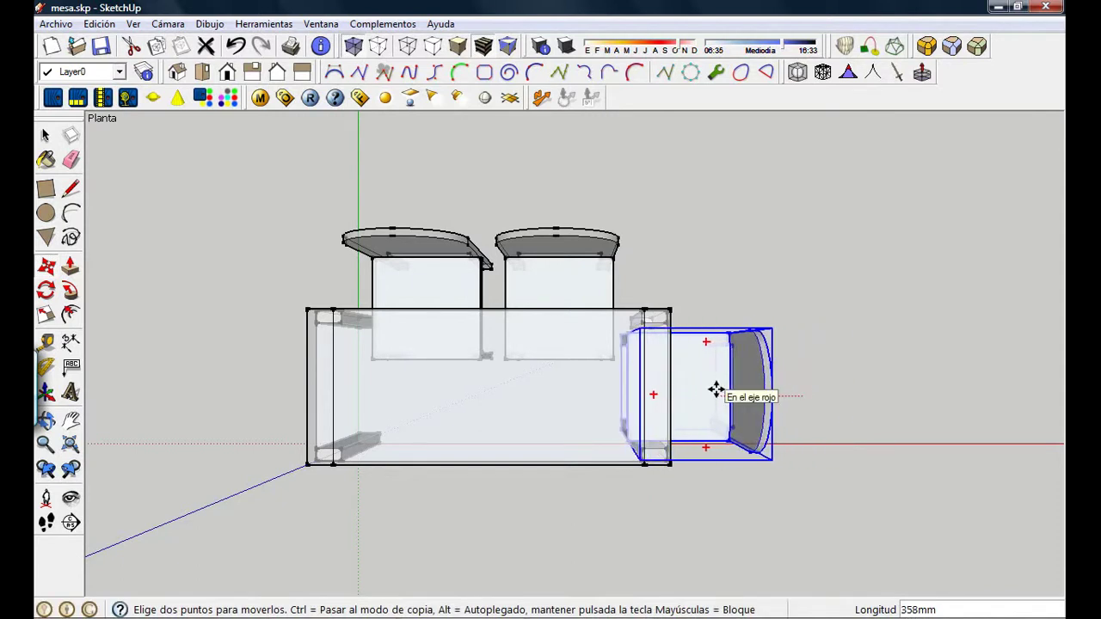
click(715, 391)
- In right view, shift the end chair about 7 mm along the green axis to centre it on the table, and deselect it
middle_drag(811, 500, 352, 168)
middle_drag(679, 422, 629, 299)
click(273, 74)
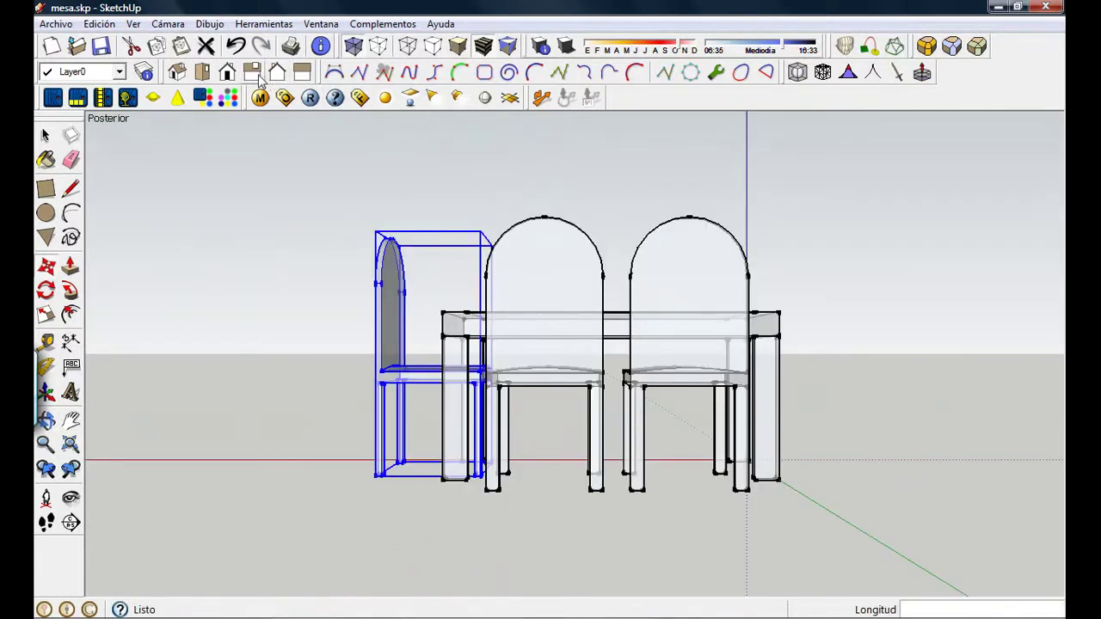
click(229, 73)
click(252, 73)
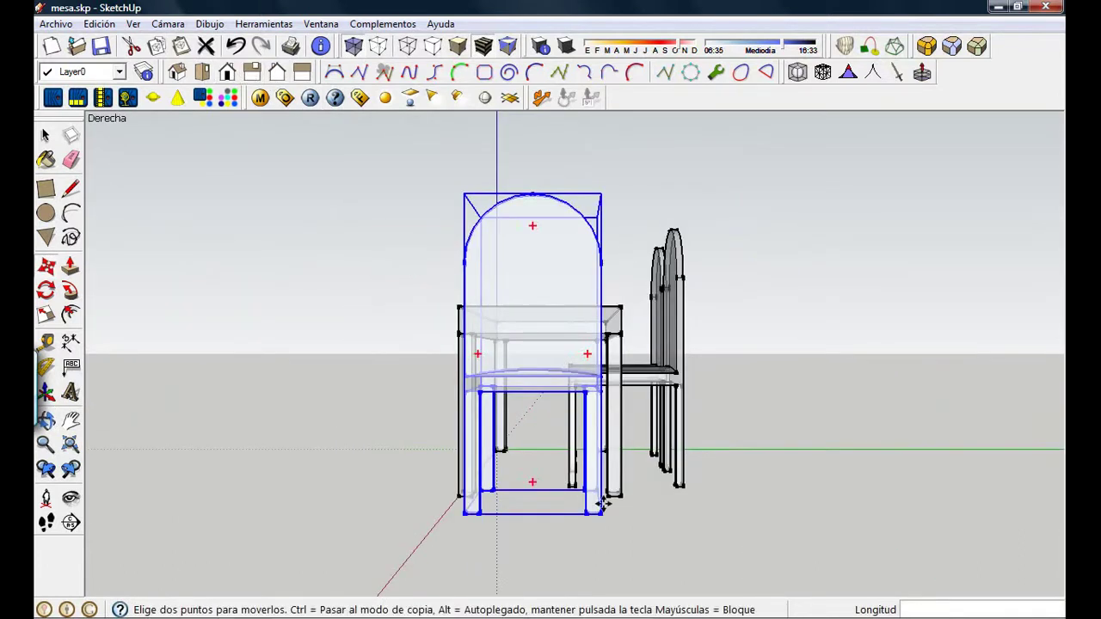
click(526, 365)
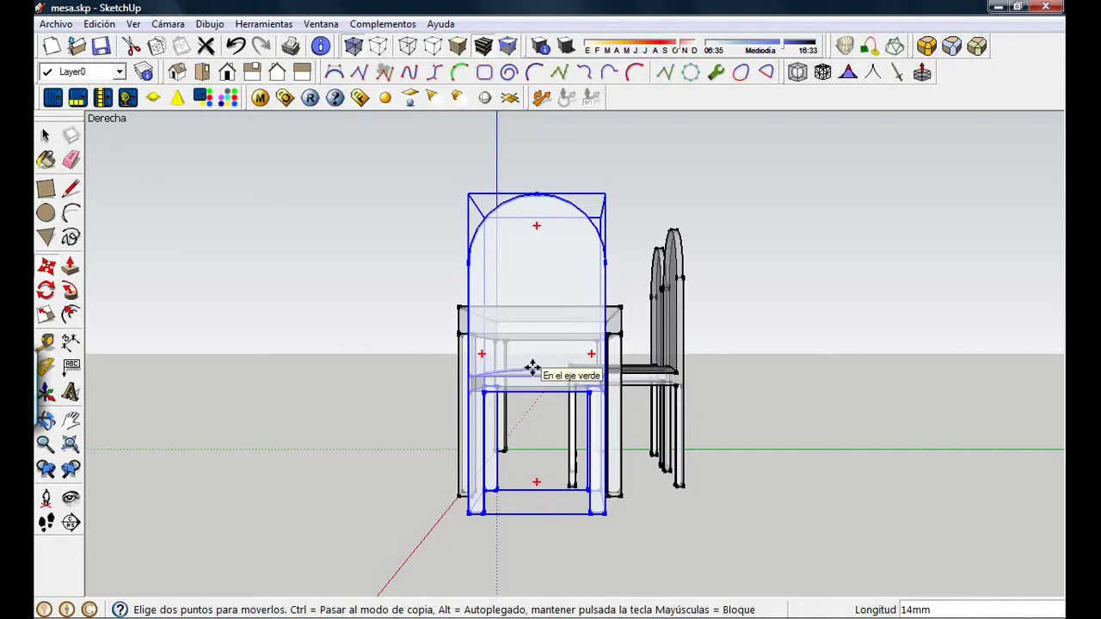
click(528, 367)
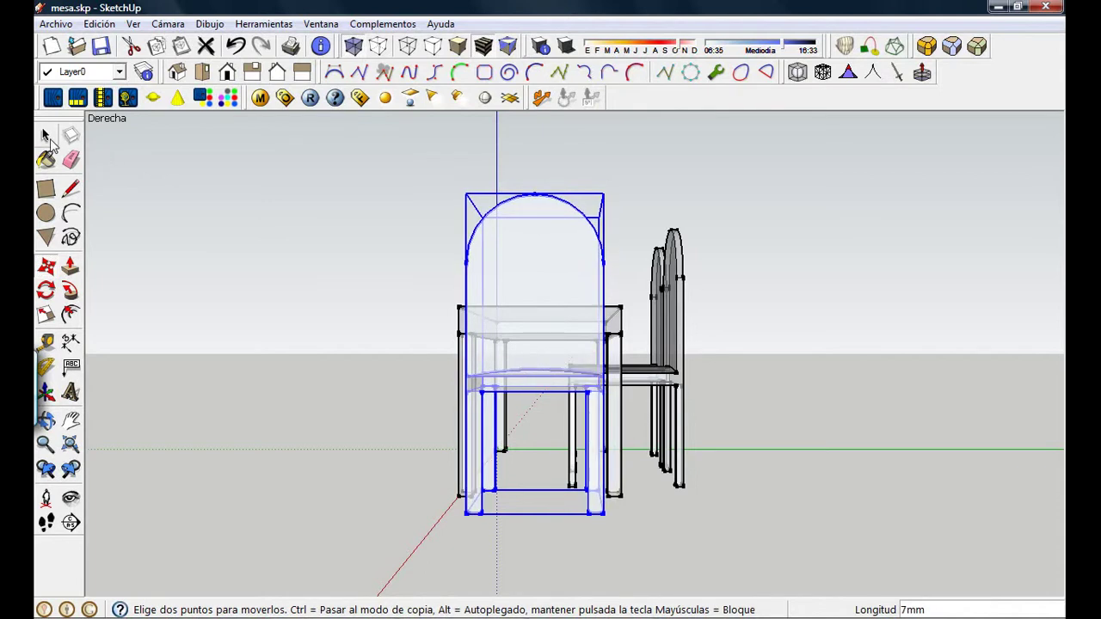
click(46, 135)
click(315, 290)
- Copy both back-side chairs together along the green axis to the open area in front of the table's opposite long side
middle_drag(315, 290, 691, 535)
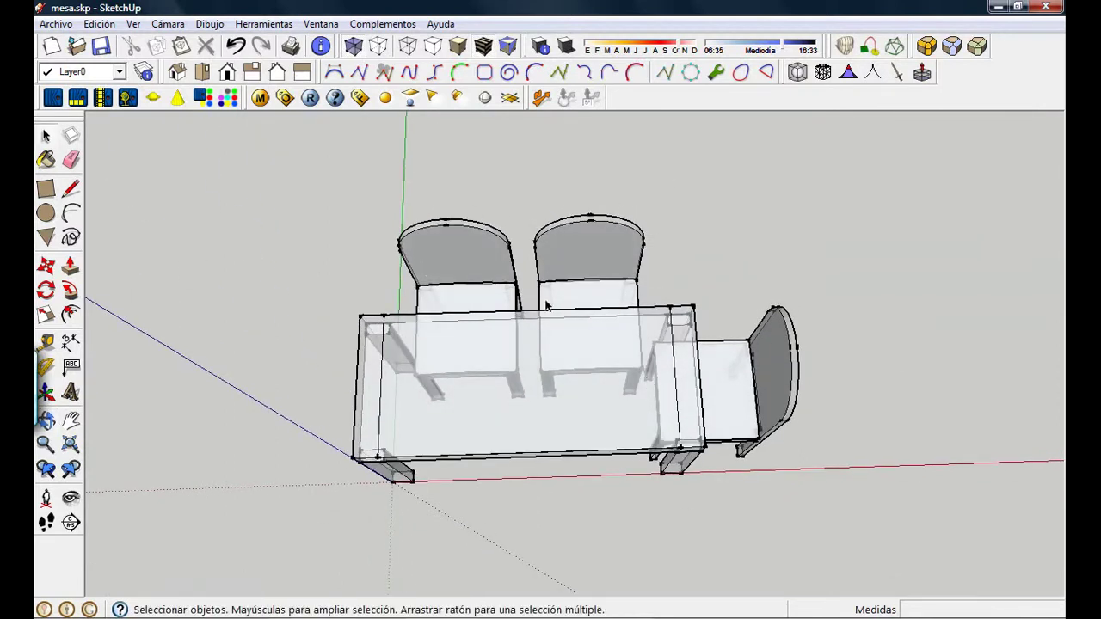
scroll(546, 284, down, 1)
middle_drag(613, 374, 577, 413)
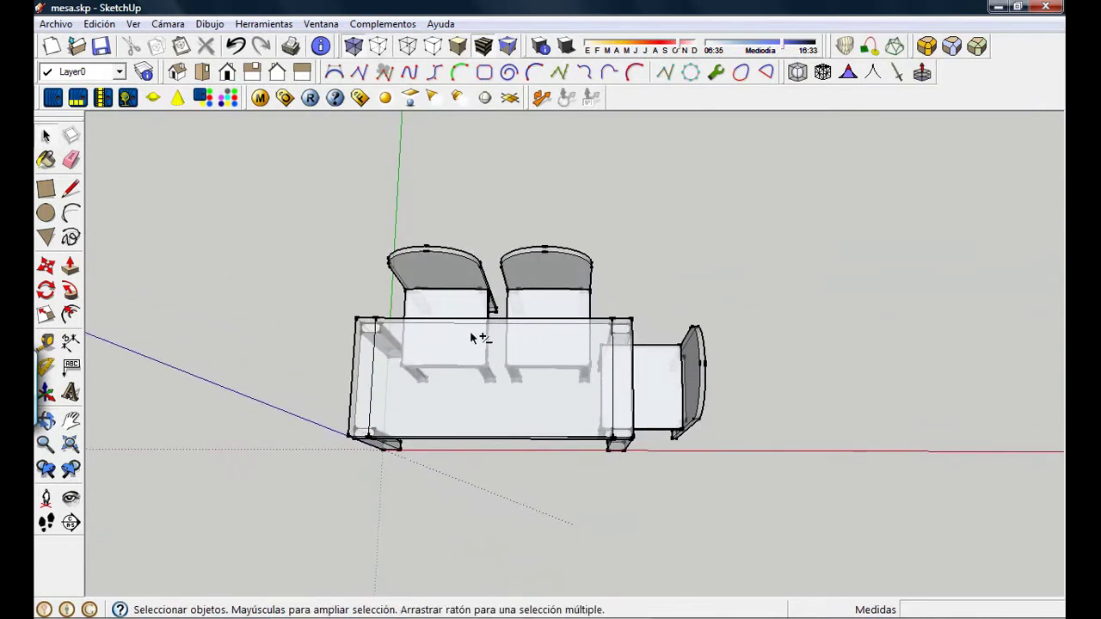
middle_drag(472, 338, 498, 335)
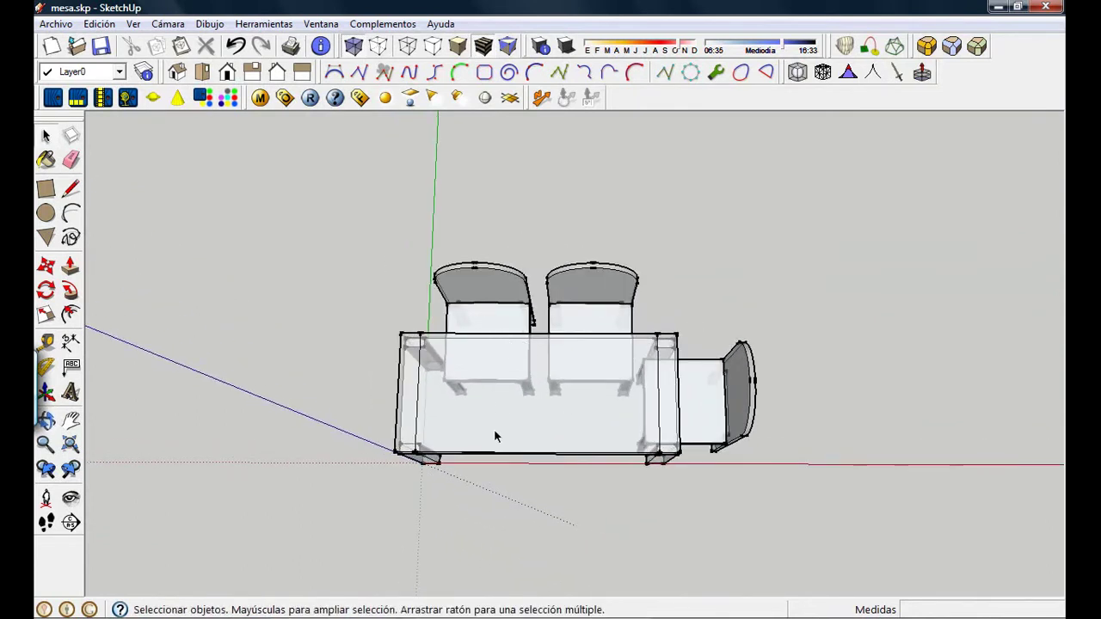
middle_drag(528, 342, 482, 227)
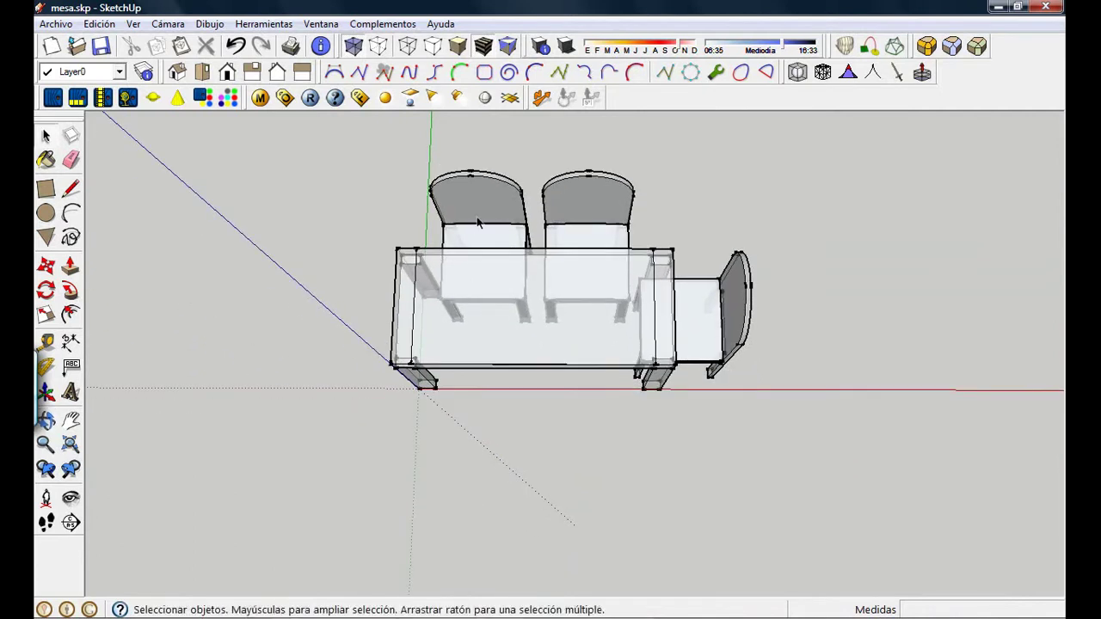
click(491, 220)
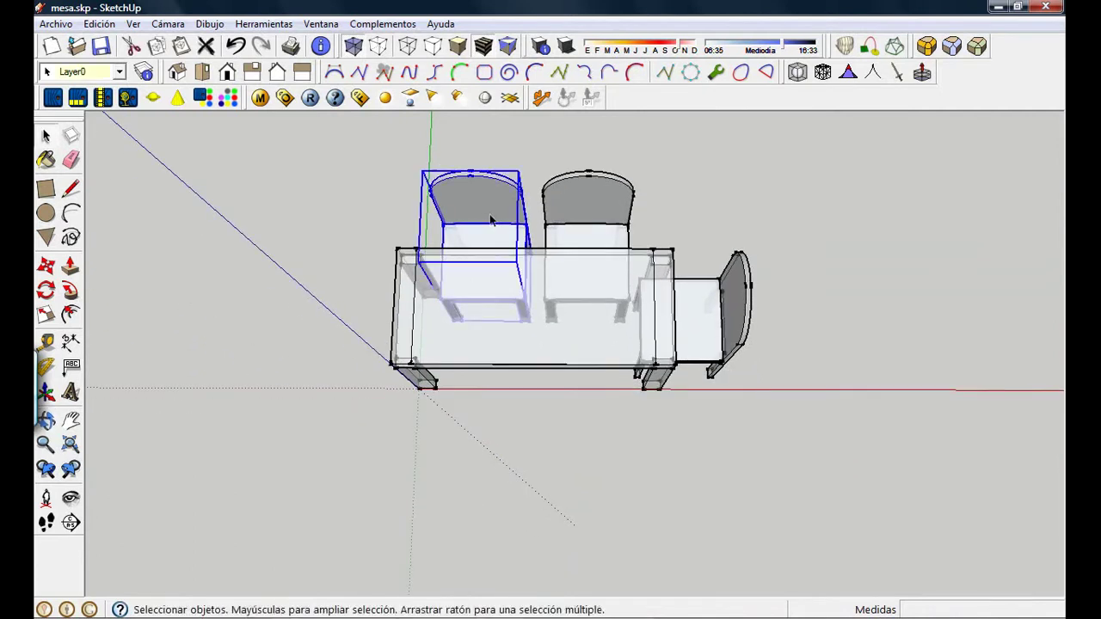
ctrl+click(598, 210)
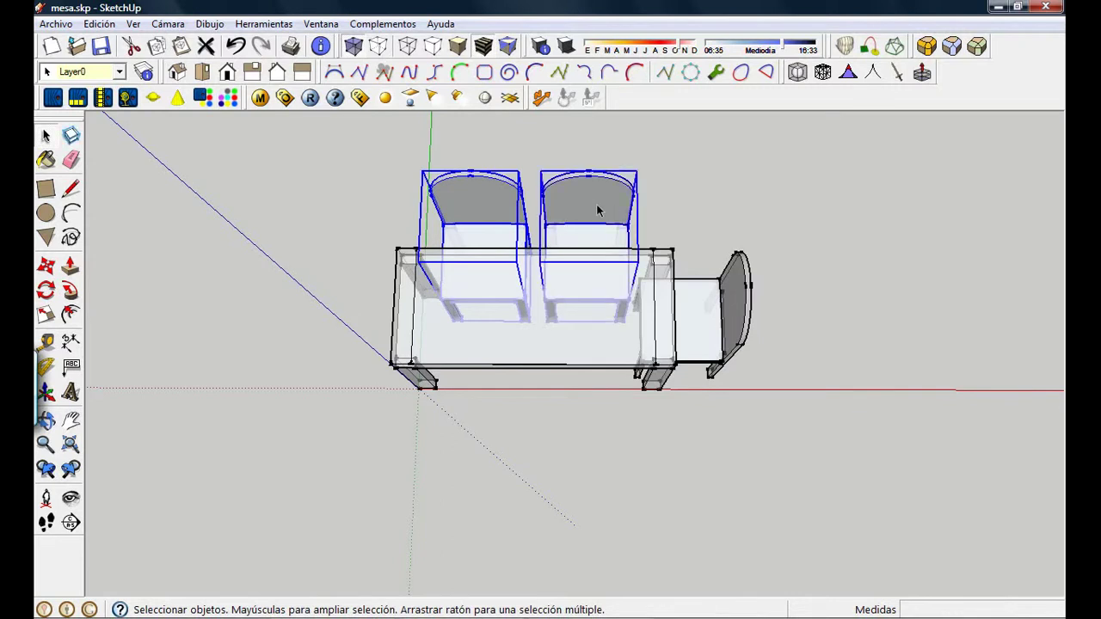
click(47, 267)
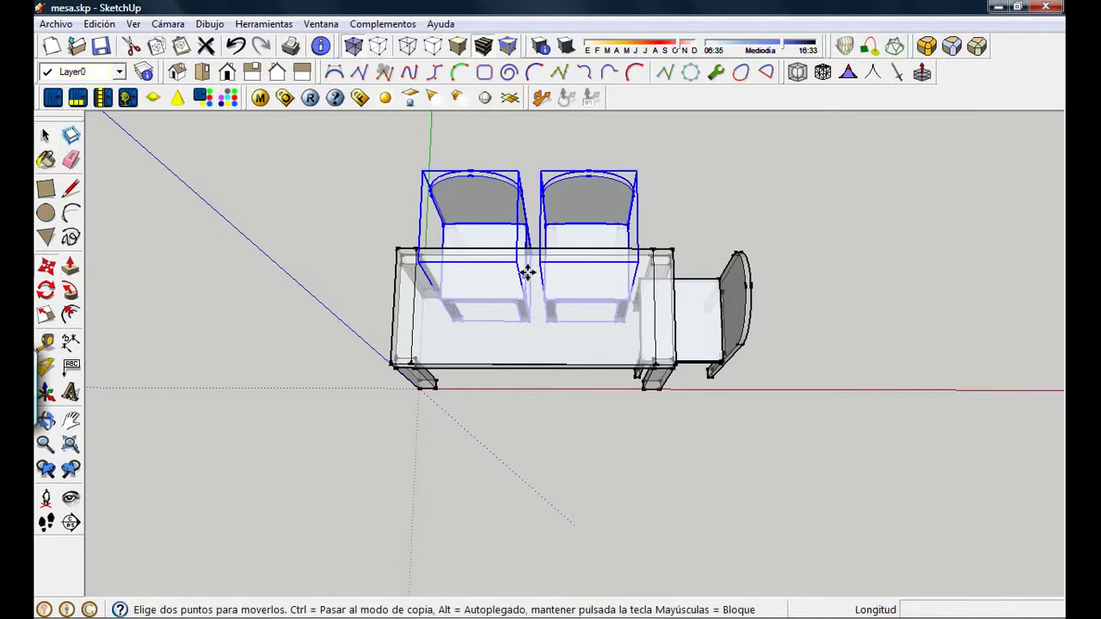
key(ctrl)
click(497, 223)
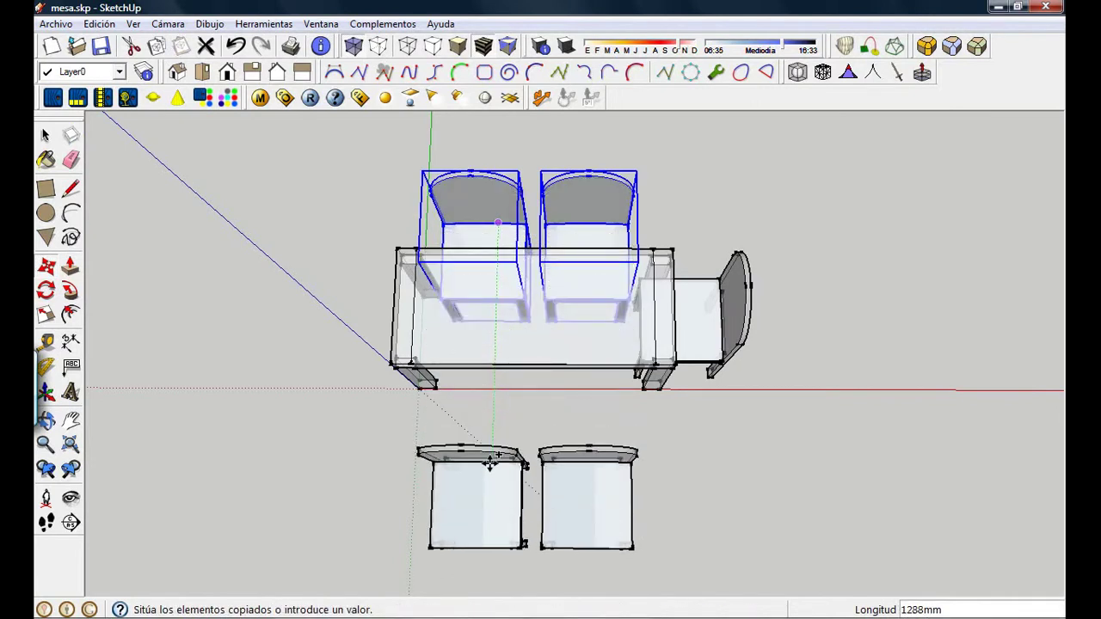
click(481, 501)
- Mirror the two copied chairs along the green axis with a scale factor of -1 so that their seats face the table
middle_drag(586, 433, 714, 482)
middle_drag(729, 538, 516, 314)
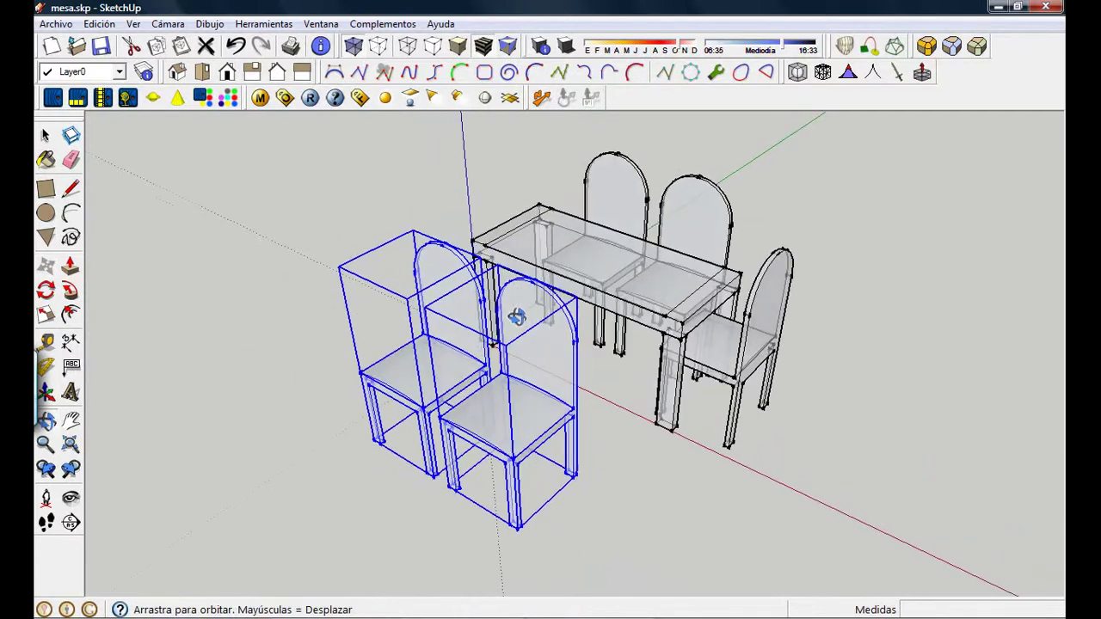
click(47, 316)
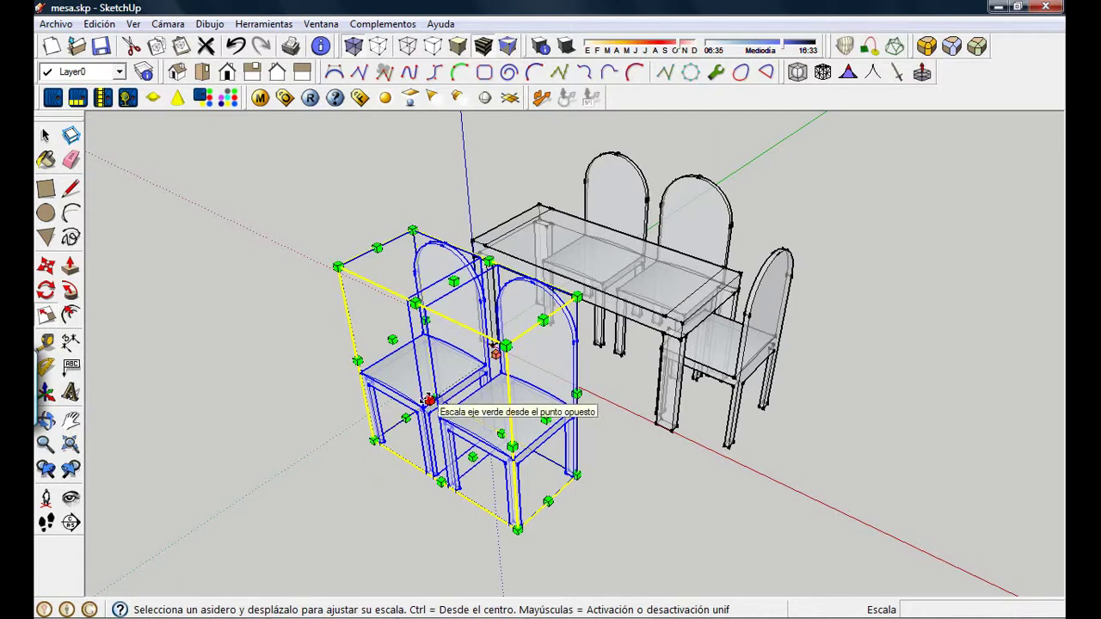
drag(542, 417, 496, 410)
drag(430, 400, 407, 437)
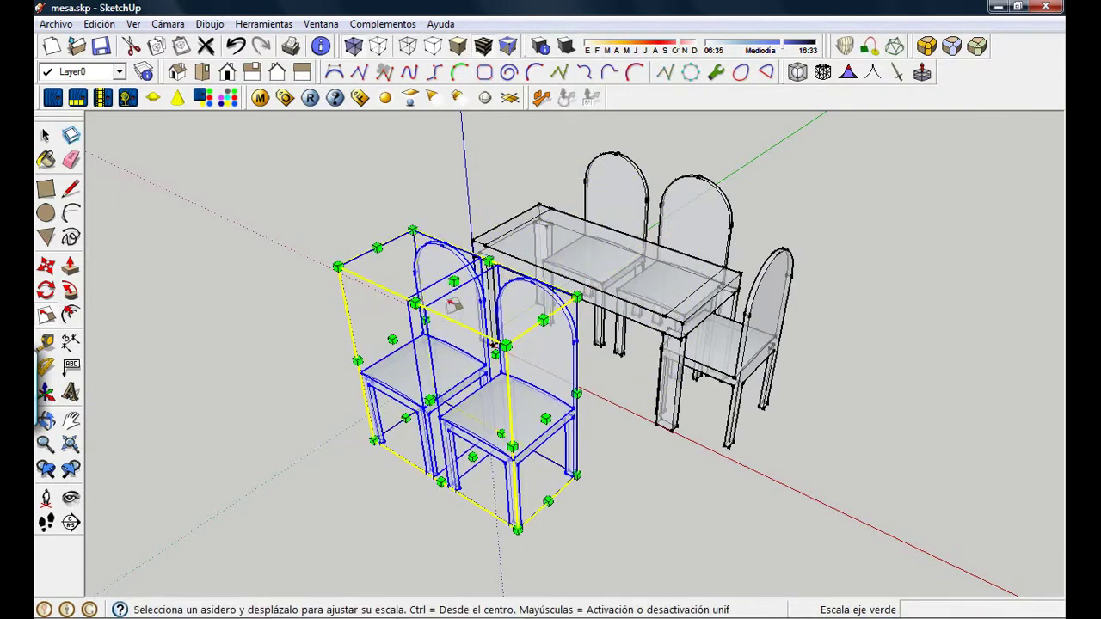
drag(454, 277, 451, 343)
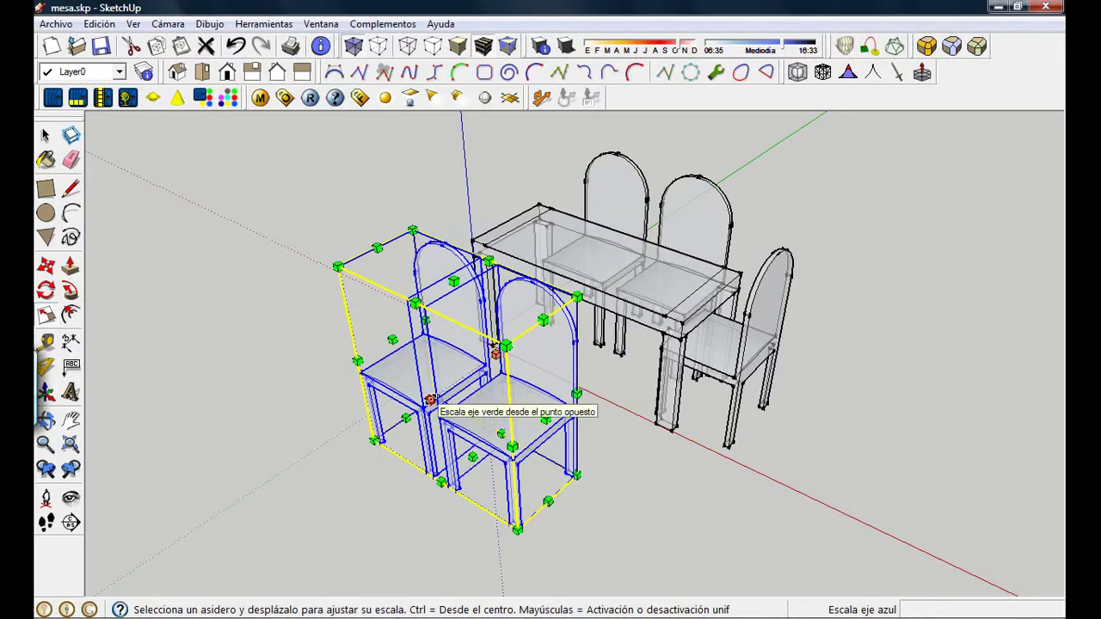
drag(430, 399, 807, 137)
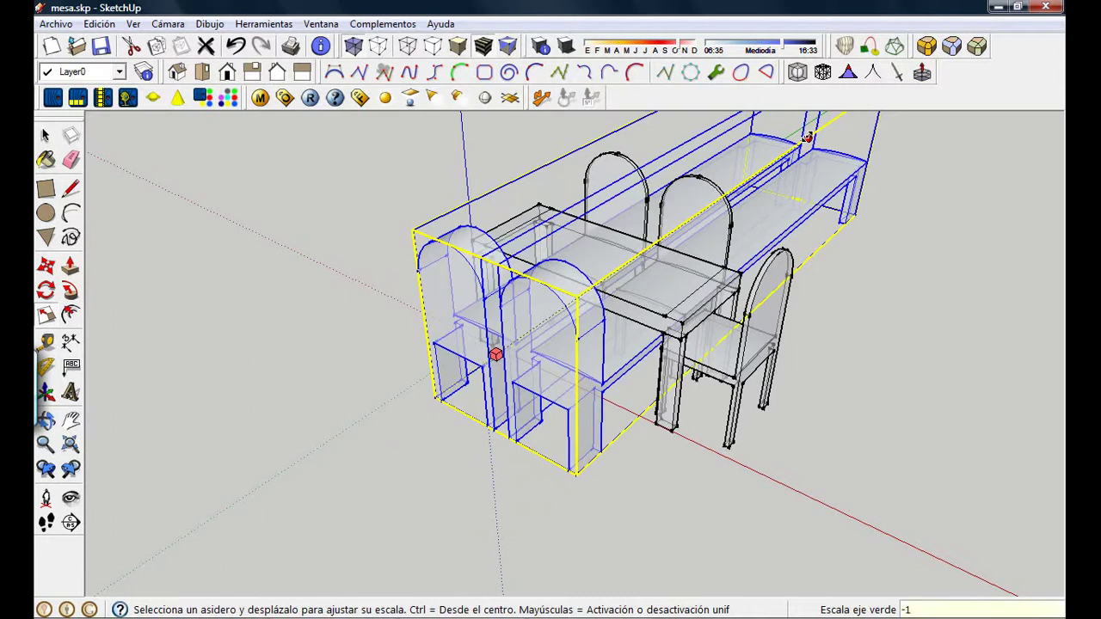
key(Return)
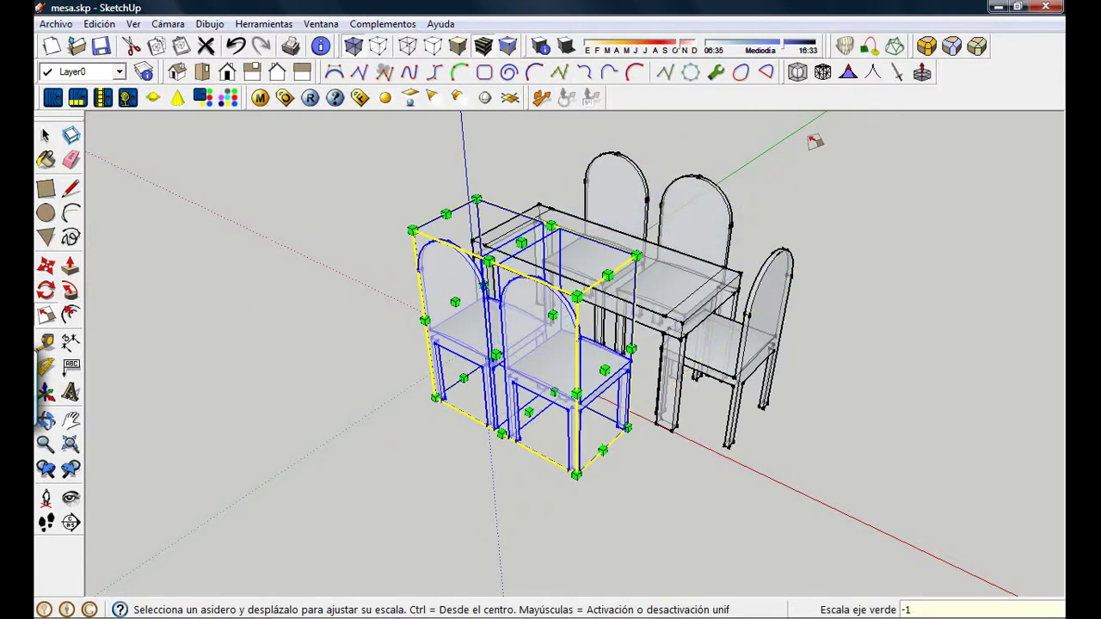
click(46, 135)
- In top view, move the two mirrored chairs about 287 mm along the green axis, with their seats partly under the table's long side
middle_drag(469, 264, 722, 544)
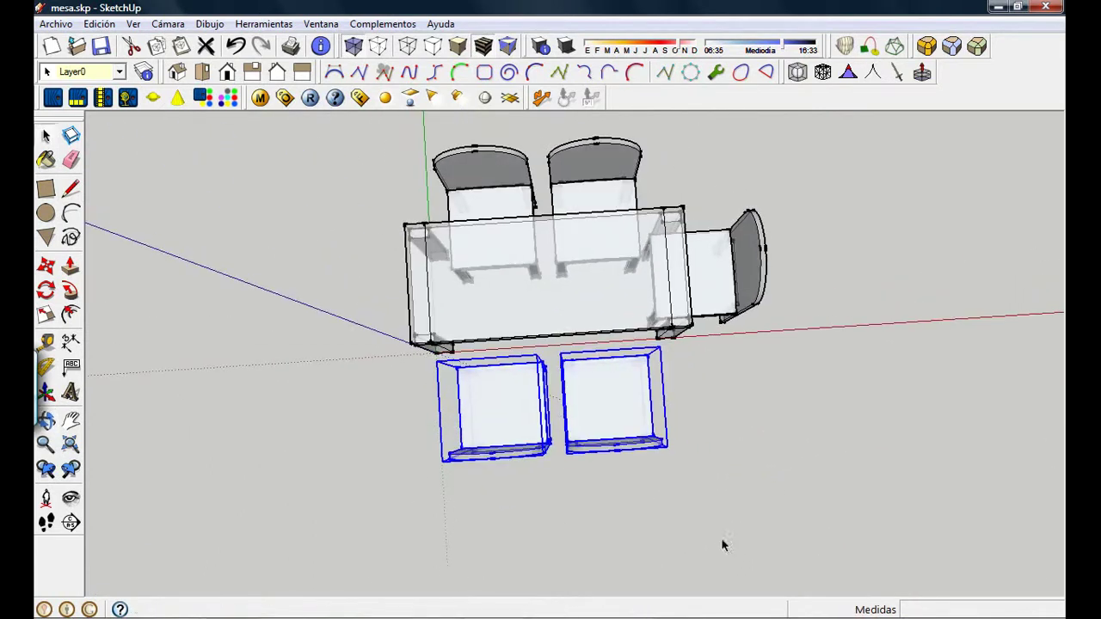
click(202, 72)
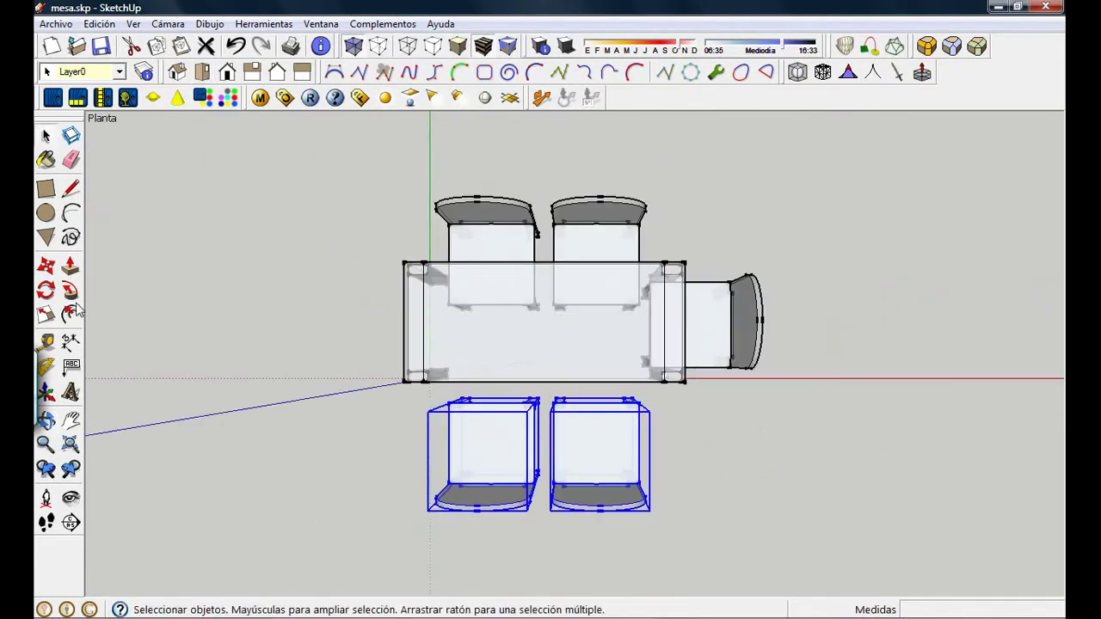
click(45, 265)
click(597, 491)
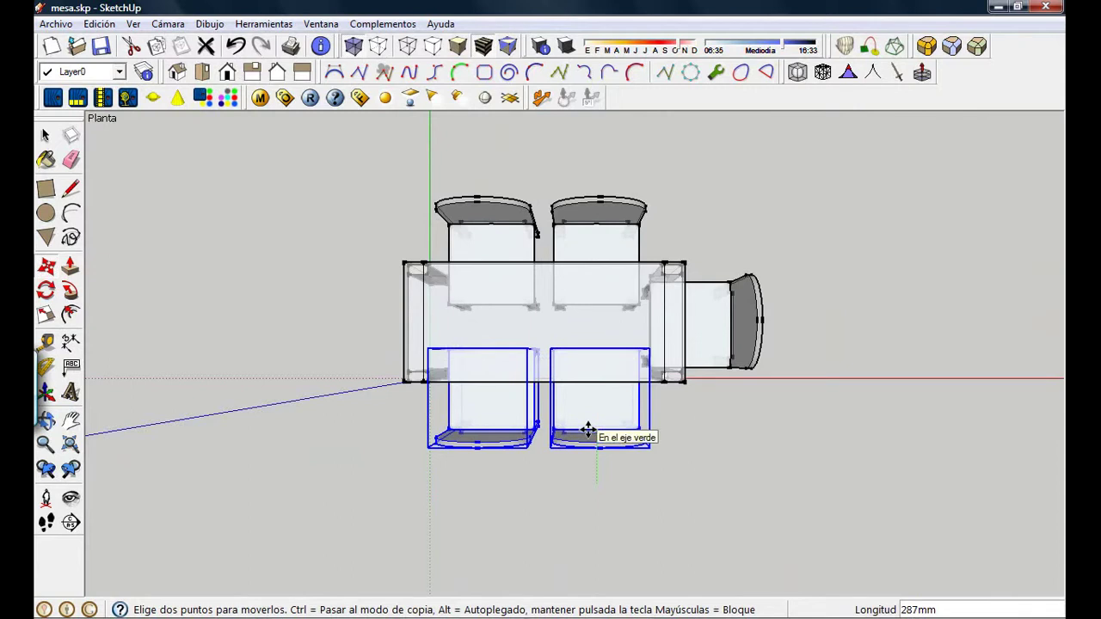
click(588, 430)
click(51, 135)
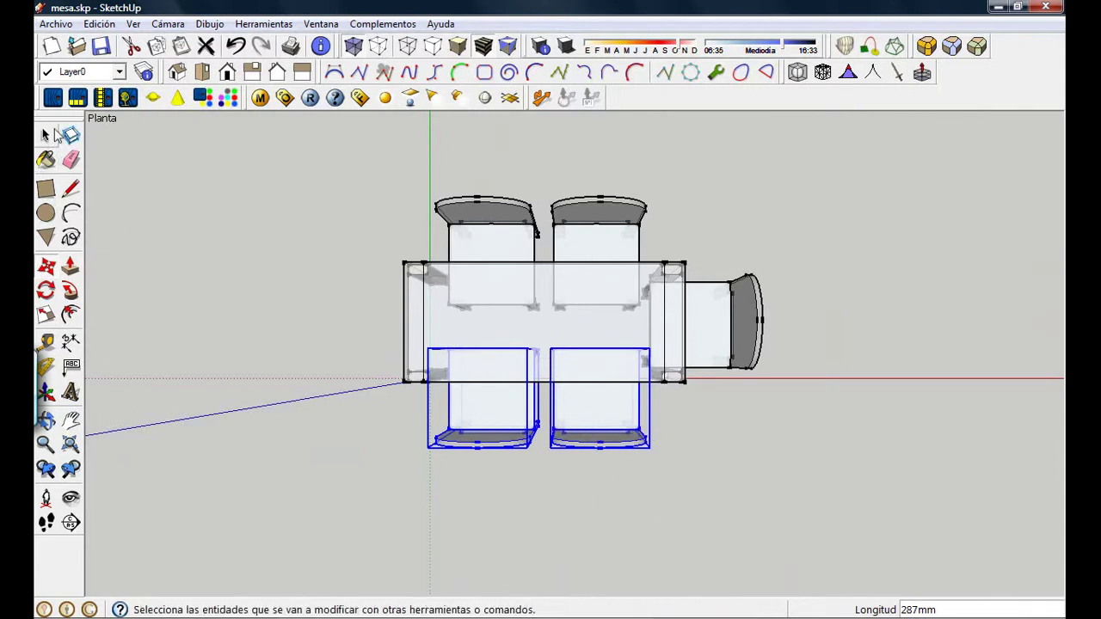
- In top view, copy the end chair 2570 mm along the red axis to the area beyond the table's opposite short end
mouse_move(739, 484)
middle_down()
mouse_move(551, 254)
mouse_move(423, 179)
mouse_move(749, 312)
mouse_move(739, 503)
middle_up()
click(203, 71)
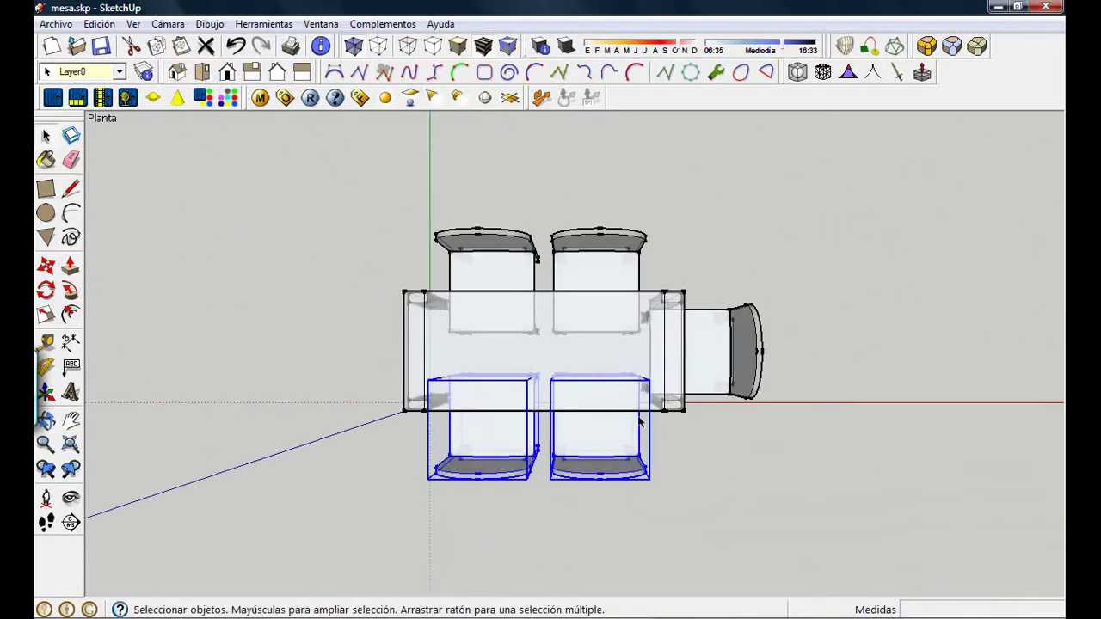
click(720, 350)
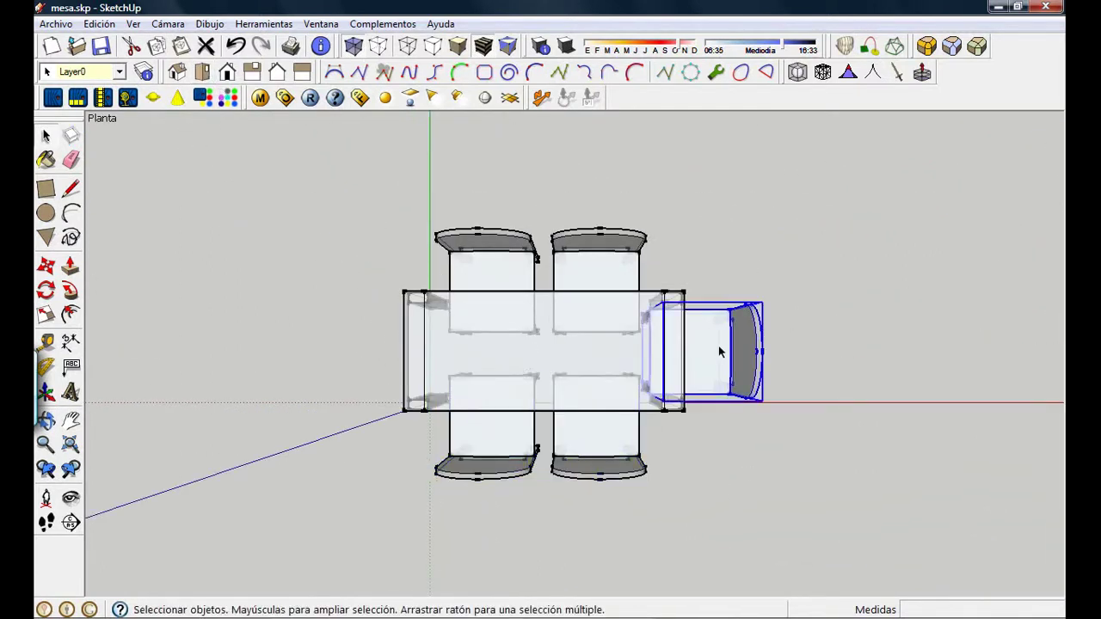
click(45, 266)
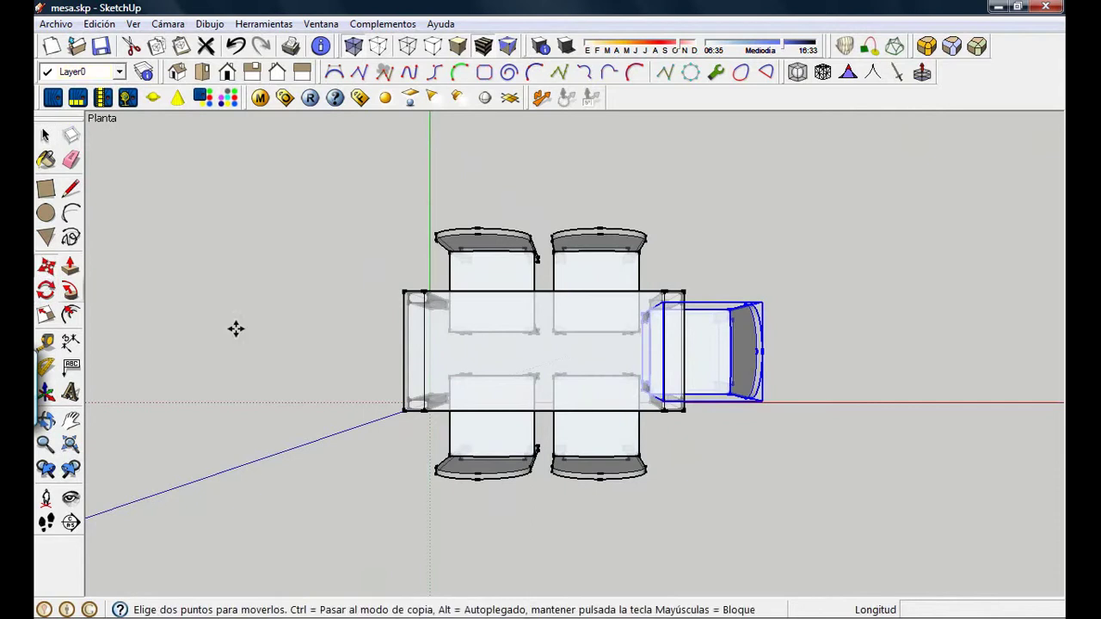
click(729, 359)
key(ctrl)
text(2570)
key(Return)
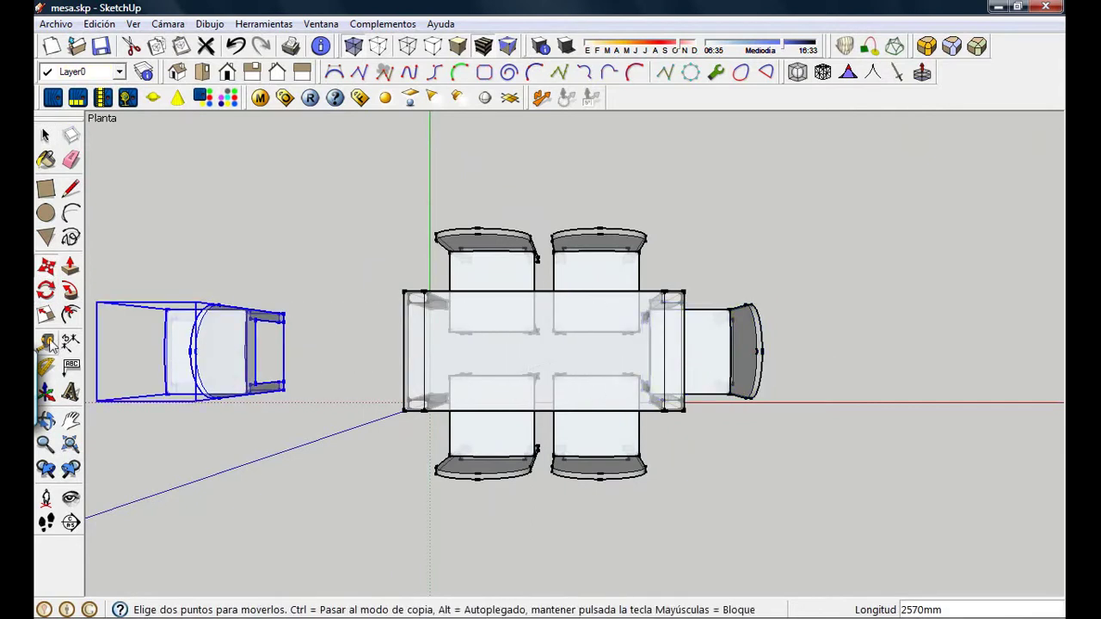
- Mirror the copied end chair front to back with a scale factor of -1 so that it faces the table
click(45, 314)
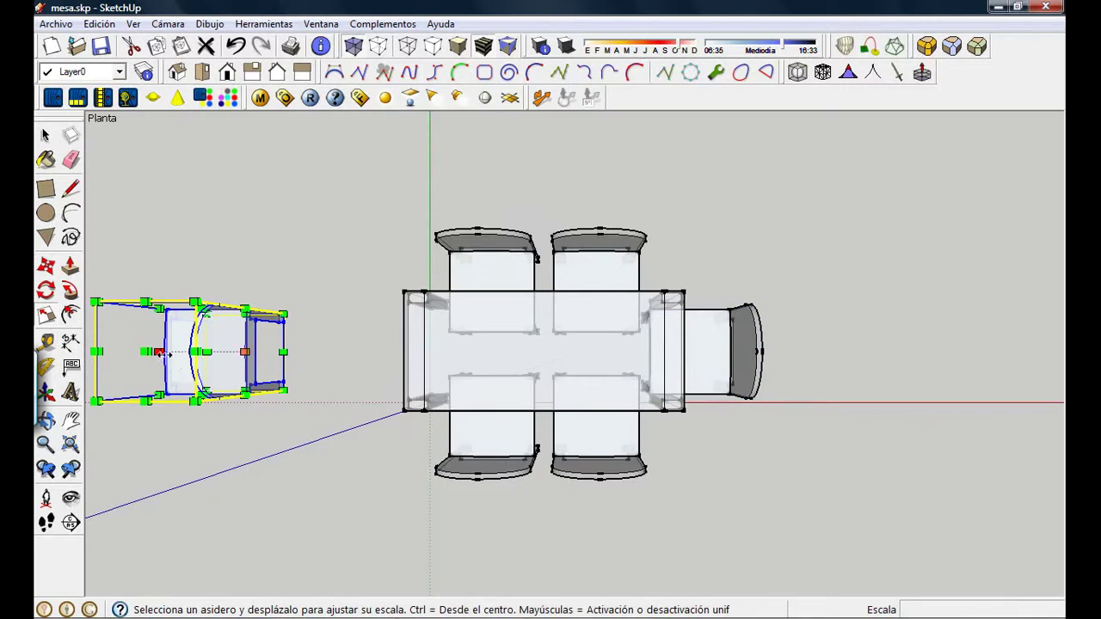
drag(160, 352, 384, 376)
key(Return)
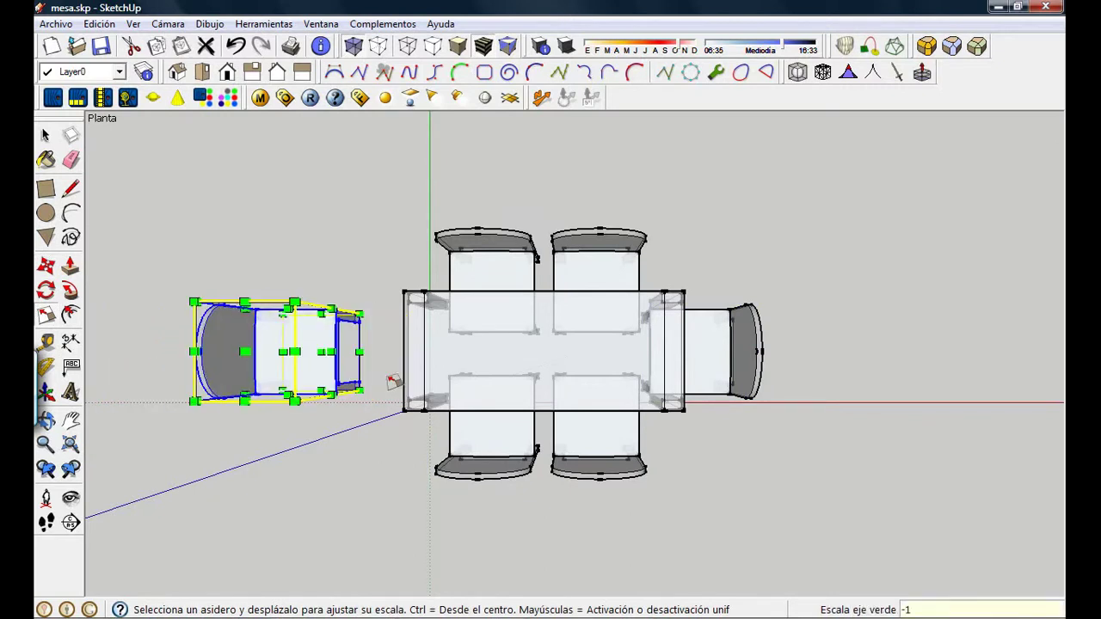
- Move the mirrored end chair about 542 mm along the red axis, with its seat partly under the table's short end
click(45, 266)
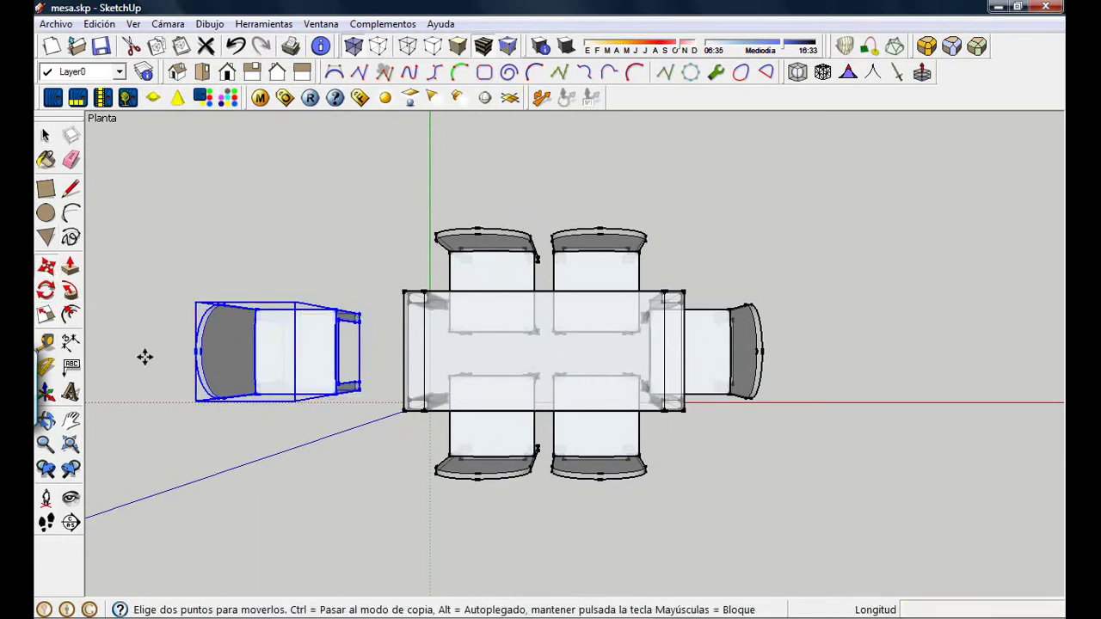
click(245, 352)
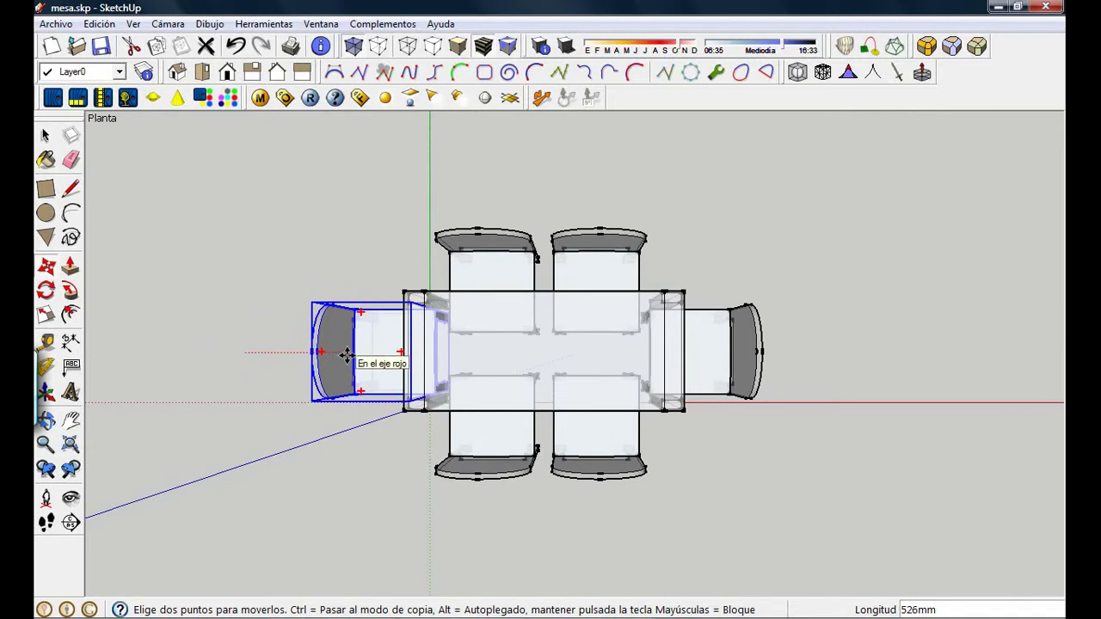
click(349, 355)
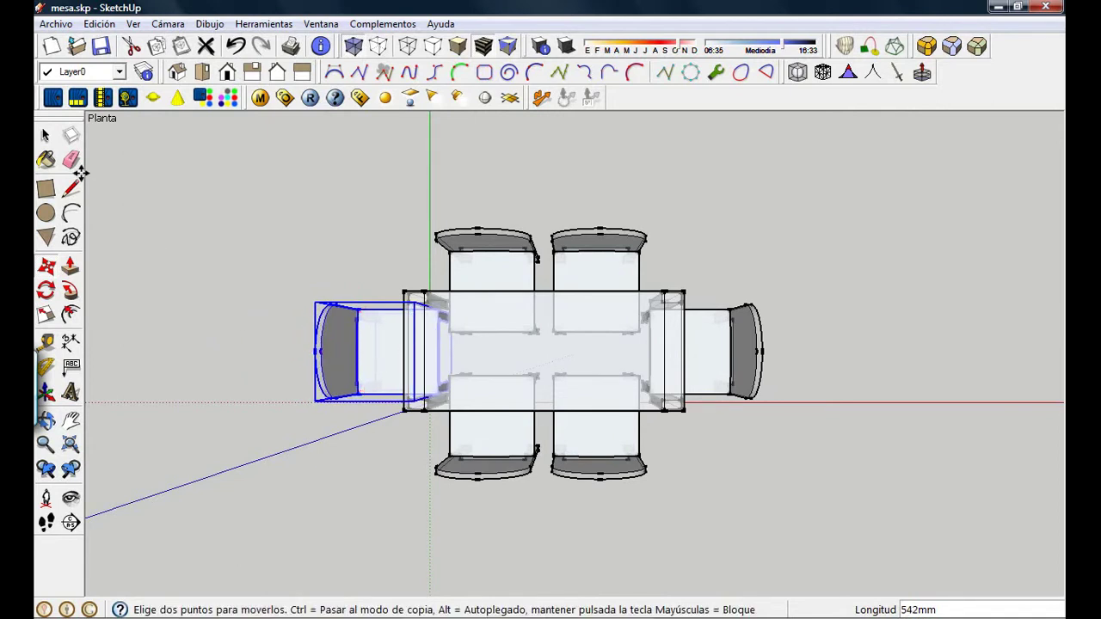
click(49, 137)
- Deselect the end chair and turn off the X-ray face style for the whole model
middle_drag(565, 418, 420, 248)
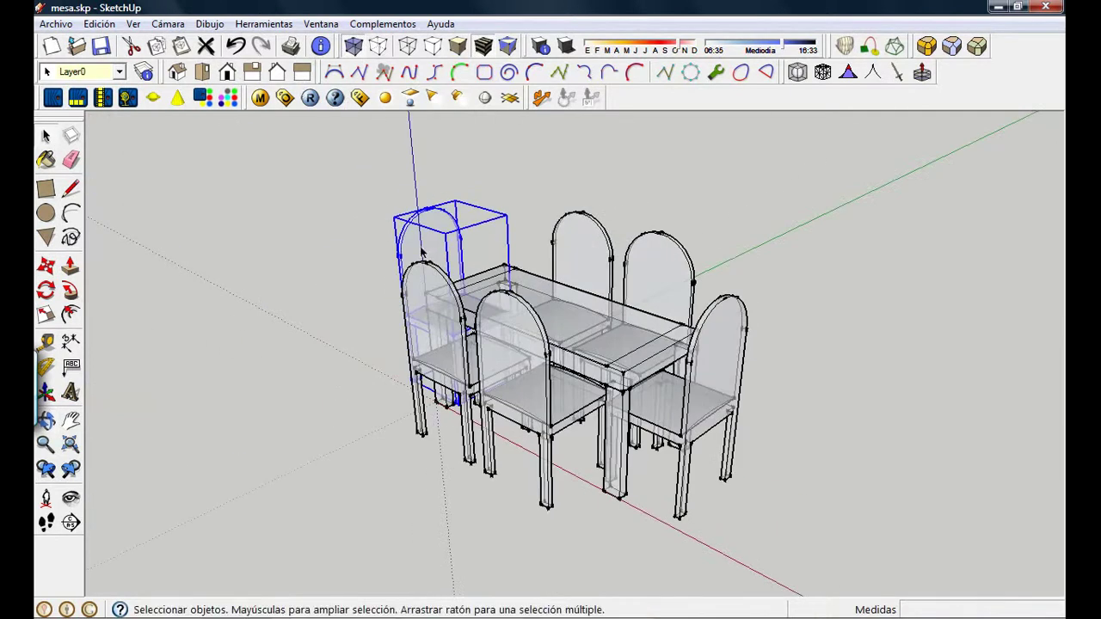
click(342, 310)
middle_drag(342, 316, 585, 370)
click(353, 45)
middle_drag(504, 369, 436, 440)
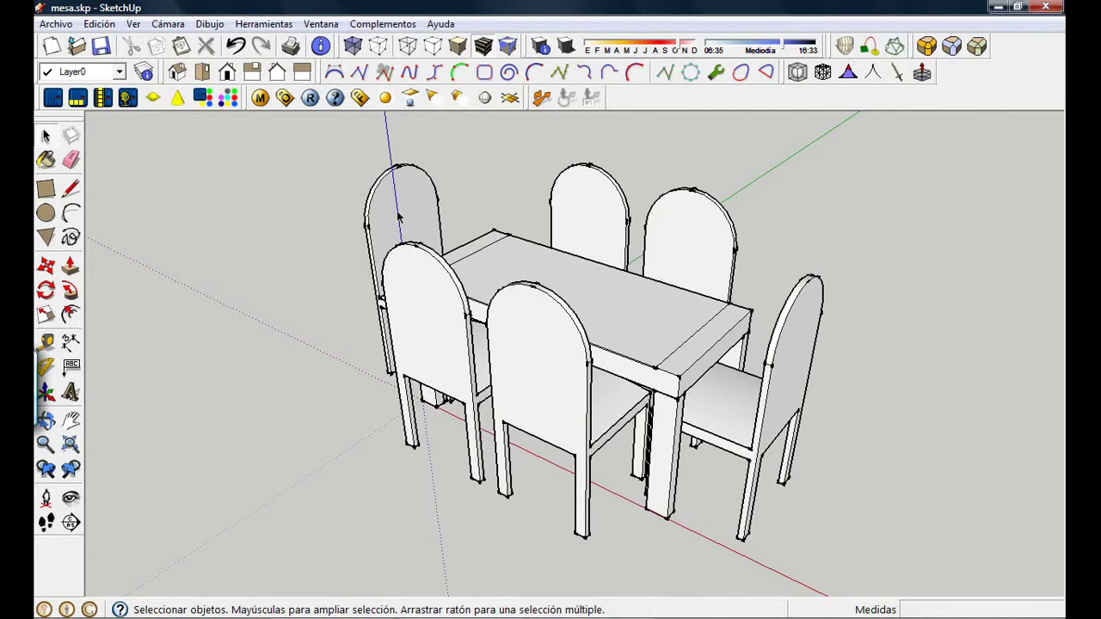
- Raise the mirrored end chair and the two mirrored side chairs together about 133 mm along the blue axis
click(392, 200)
shift+click(442, 290)
shift+click(566, 375)
click(45, 266)
click(433, 344)
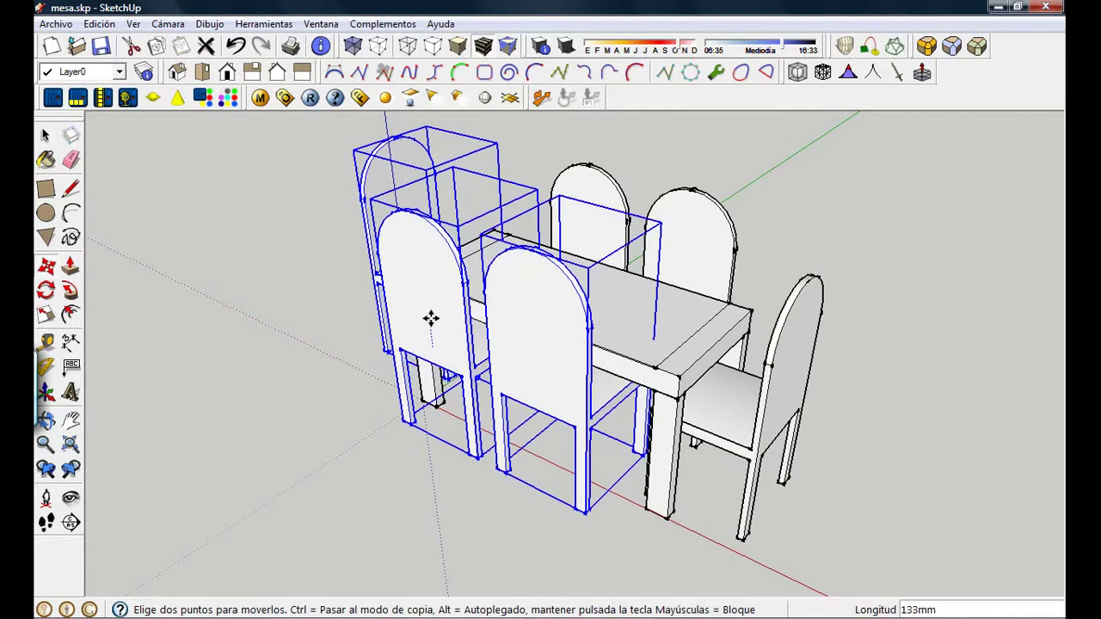
click(46, 135)
- Lower the same three chairs 133 mm along the blue axis, levelling their feet with the base of the table leg, and deselect them
middle_drag(287, 373, 799, 238)
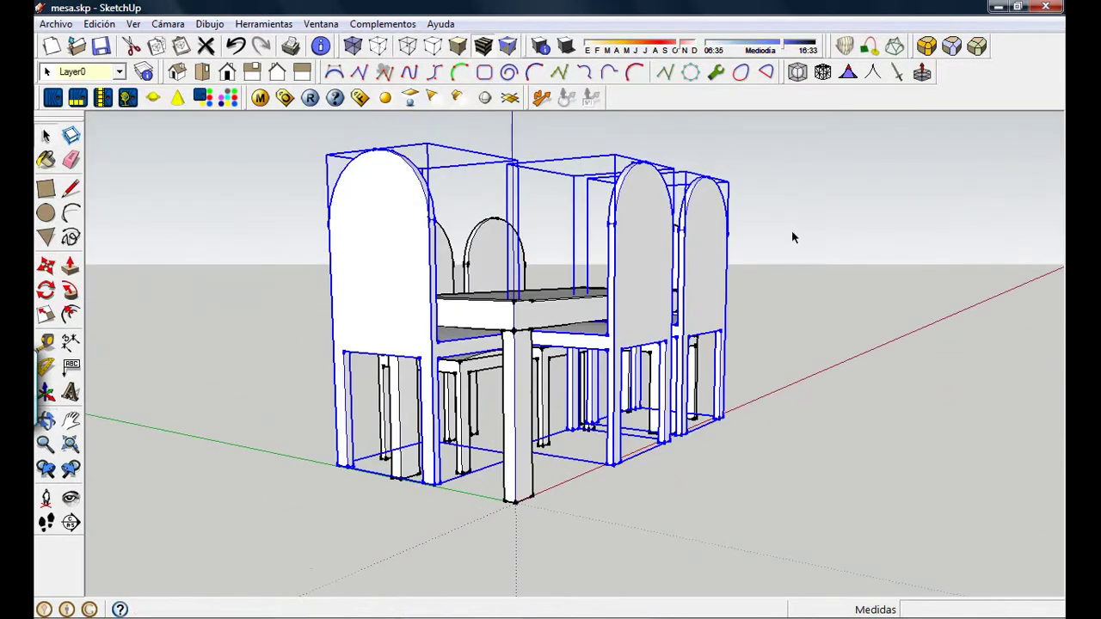
click(793, 238)
click(427, 274)
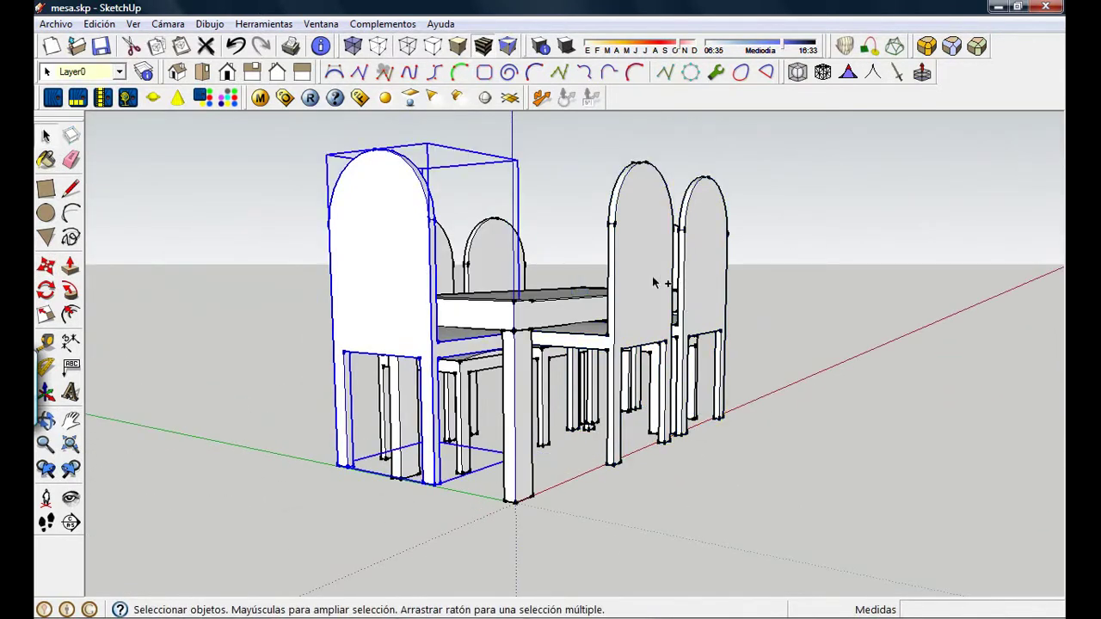
shift+click(654, 282)
shift+click(718, 266)
click(46, 265)
scroll(460, 480, up, 5)
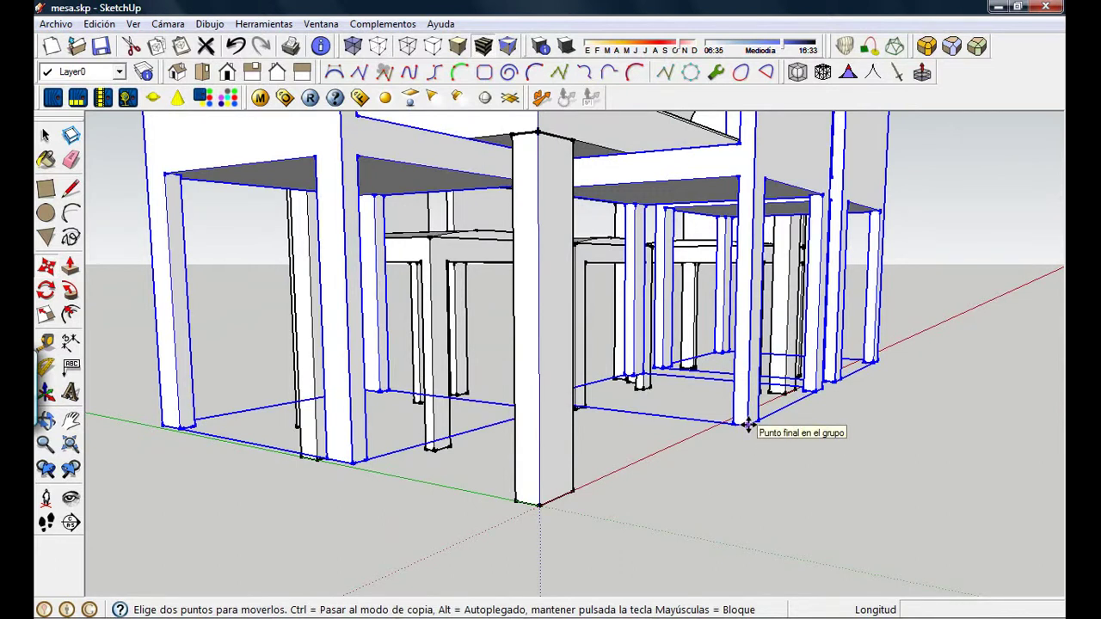
click(747, 423)
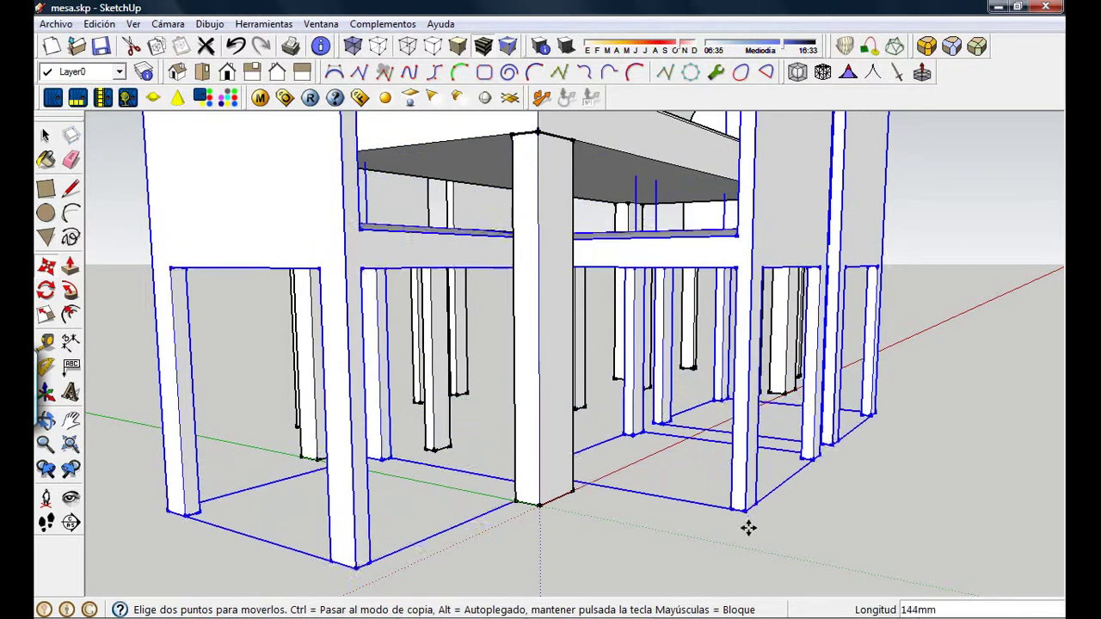
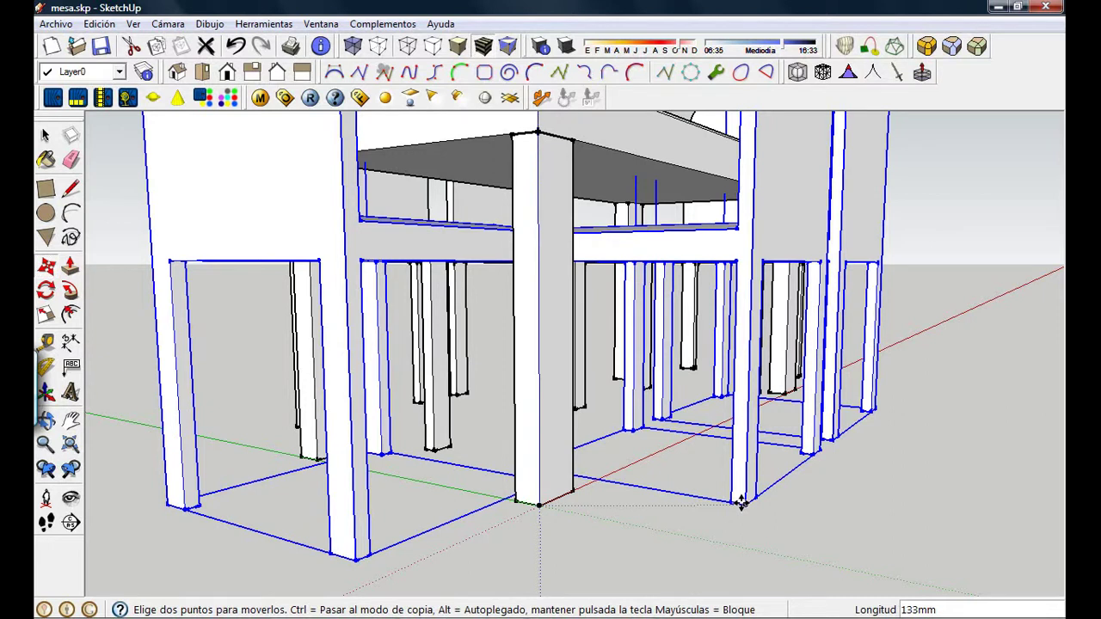
click(46, 136)
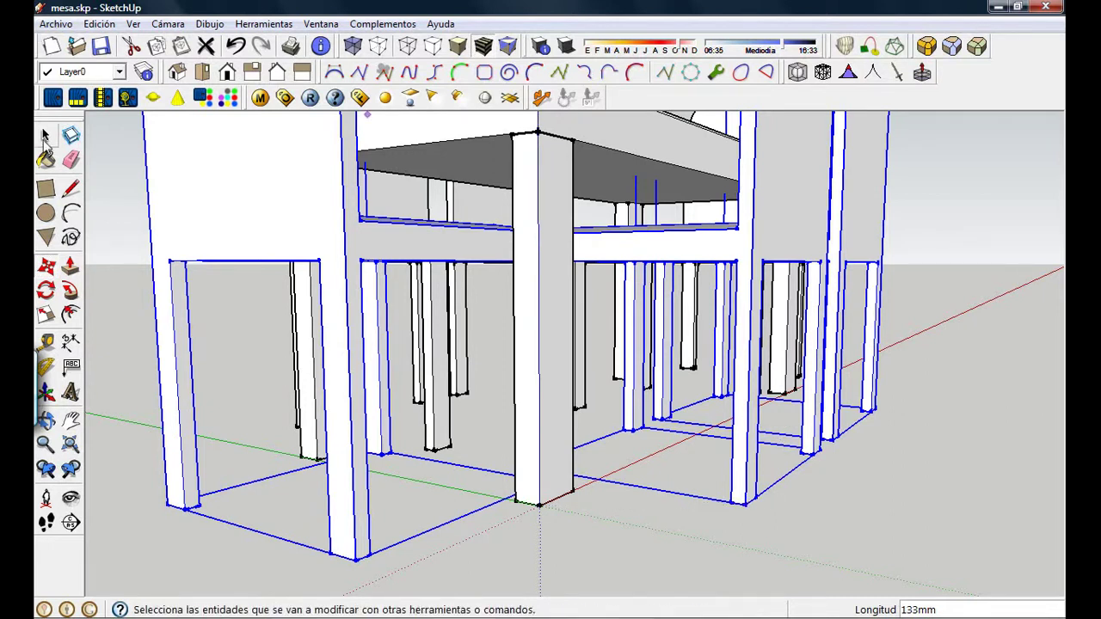
middle_drag(808, 421, 660, 456)
scroll(524, 358, down, 3)
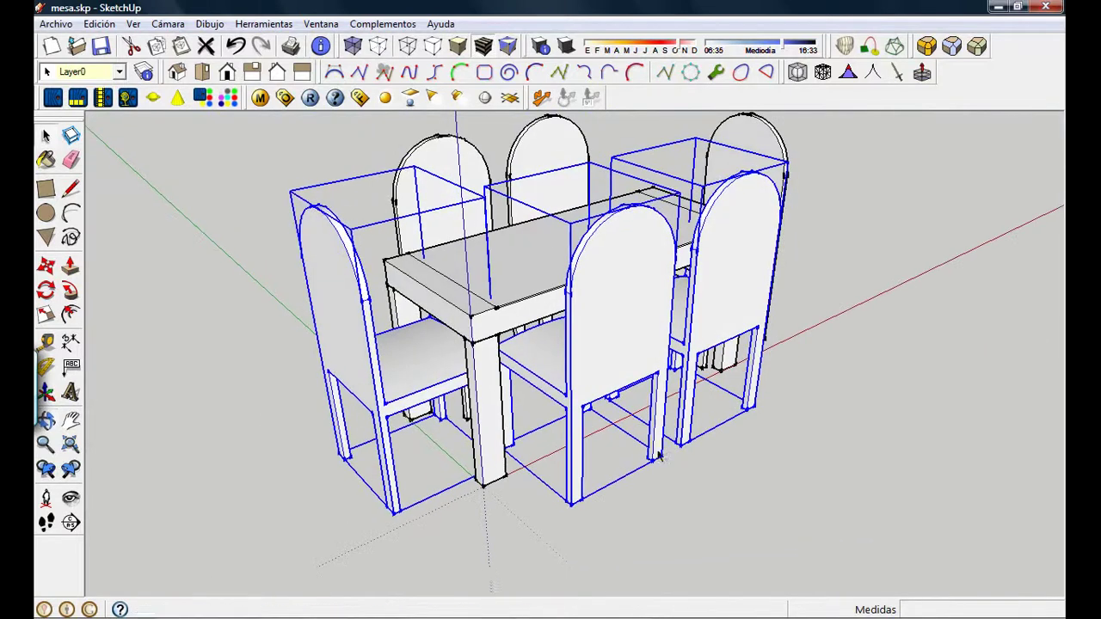
click(307, 145)
- Examine the chair arrangement, compare it with page 3 of the practice PDF in Adobe Reader, and return to the mesa.skp model in SketchUp
middle_drag(650, 267, 637, 405)
middle_drag(737, 361, 314, 330)
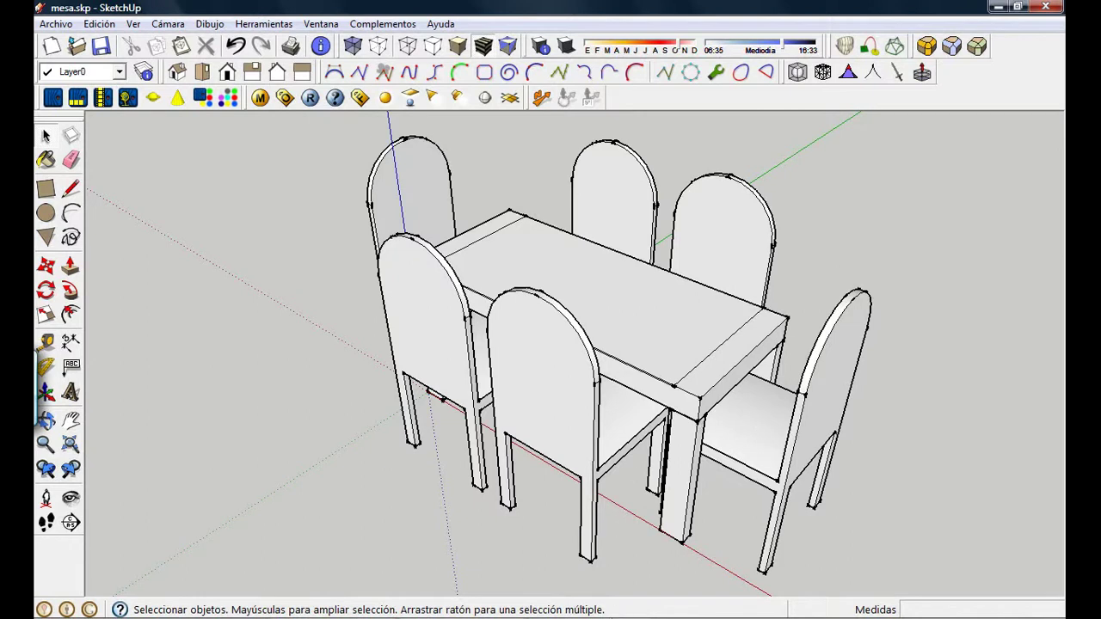
click(333, 614)
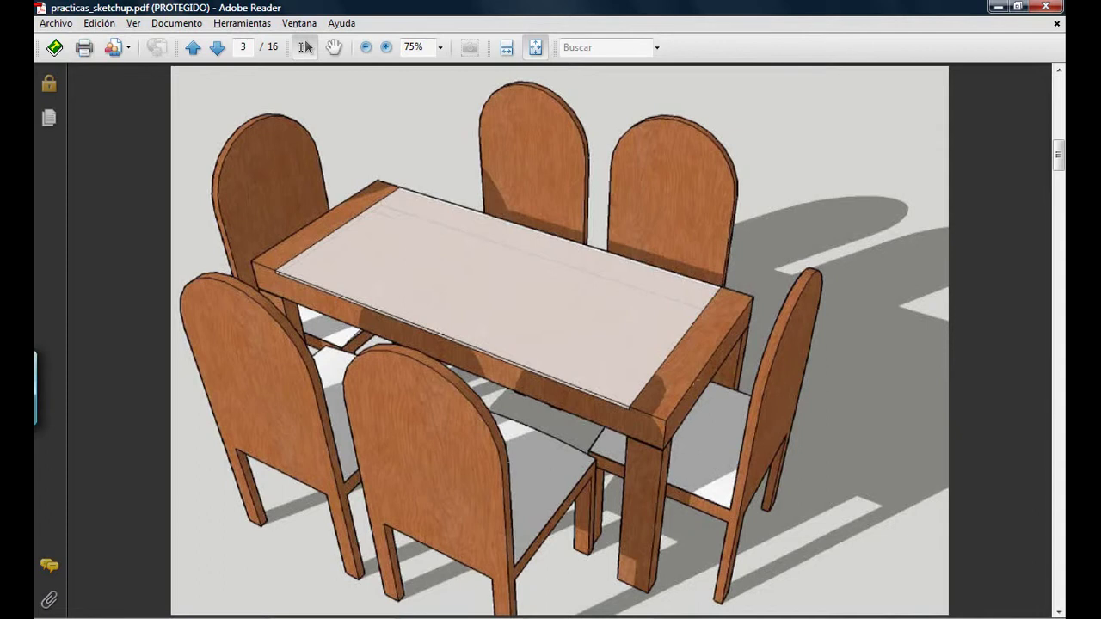
mouse_move(626, 610)
click(567, 610)
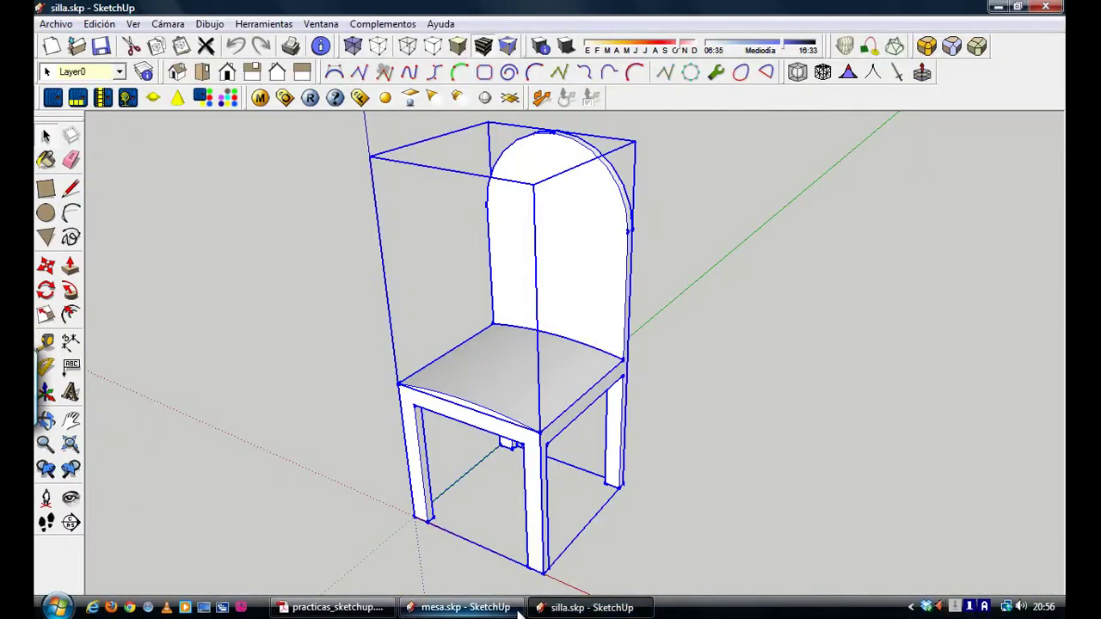
click(447, 610)
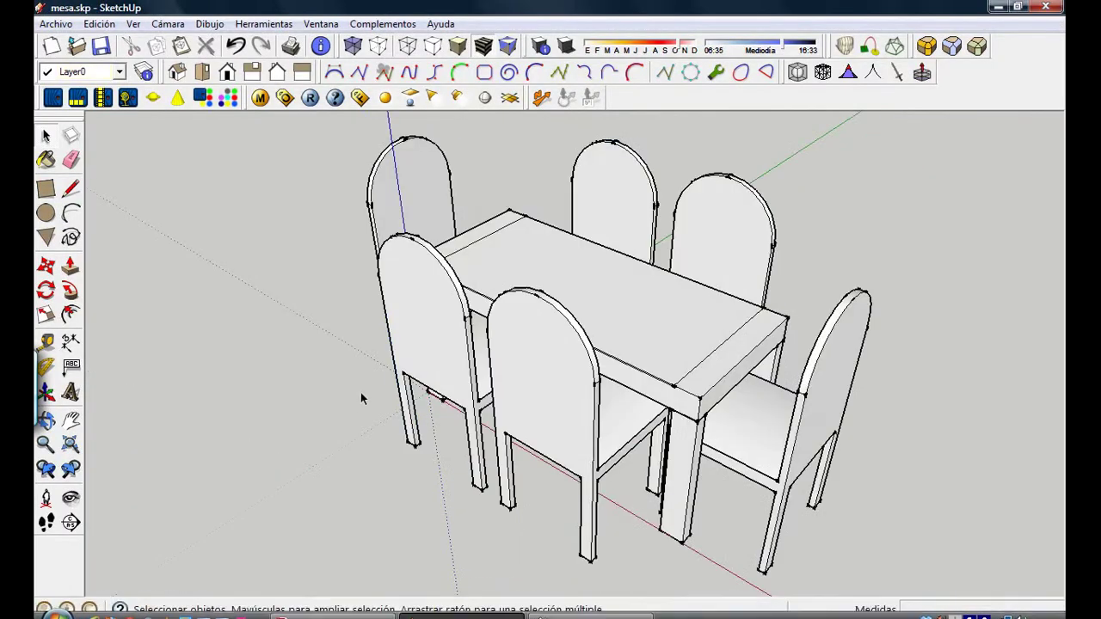
scroll(572, 339, up, 2)
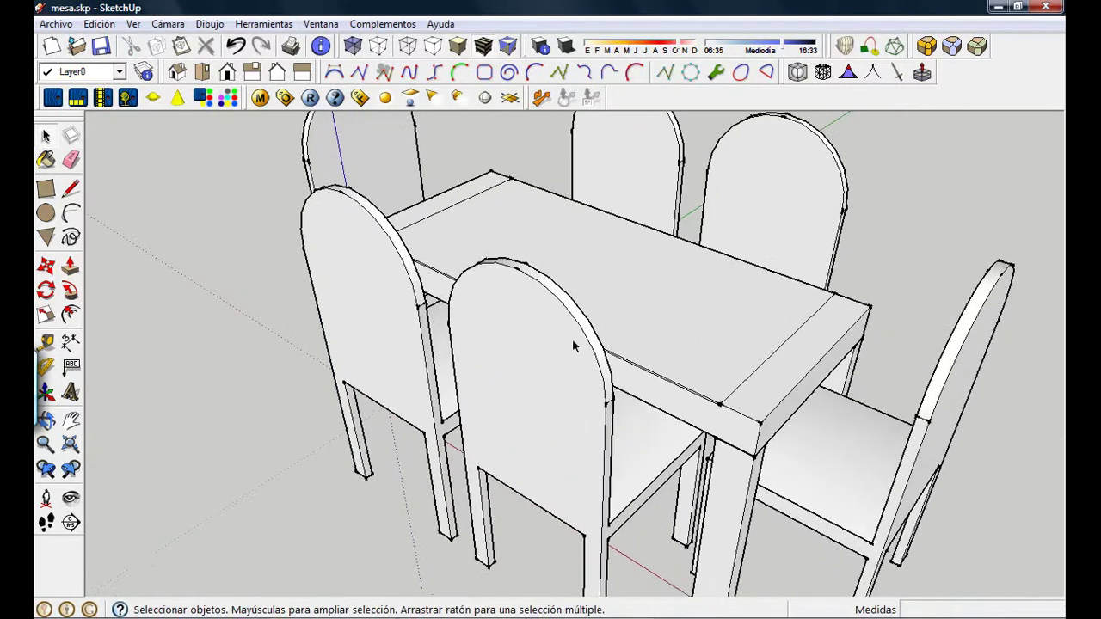
middle_drag(785, 311, 344, 292)
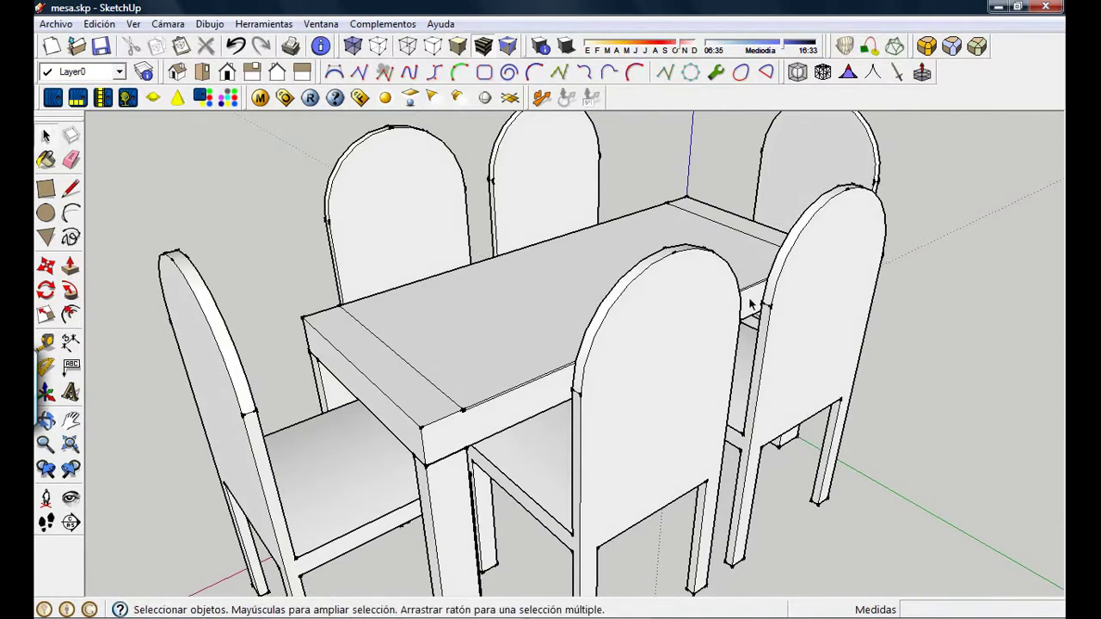
- Paint the frame of the farther chair on the table's near long side with Madera_de_cerezo_sin_tratar from the Madera collection
double_click(859, 260)
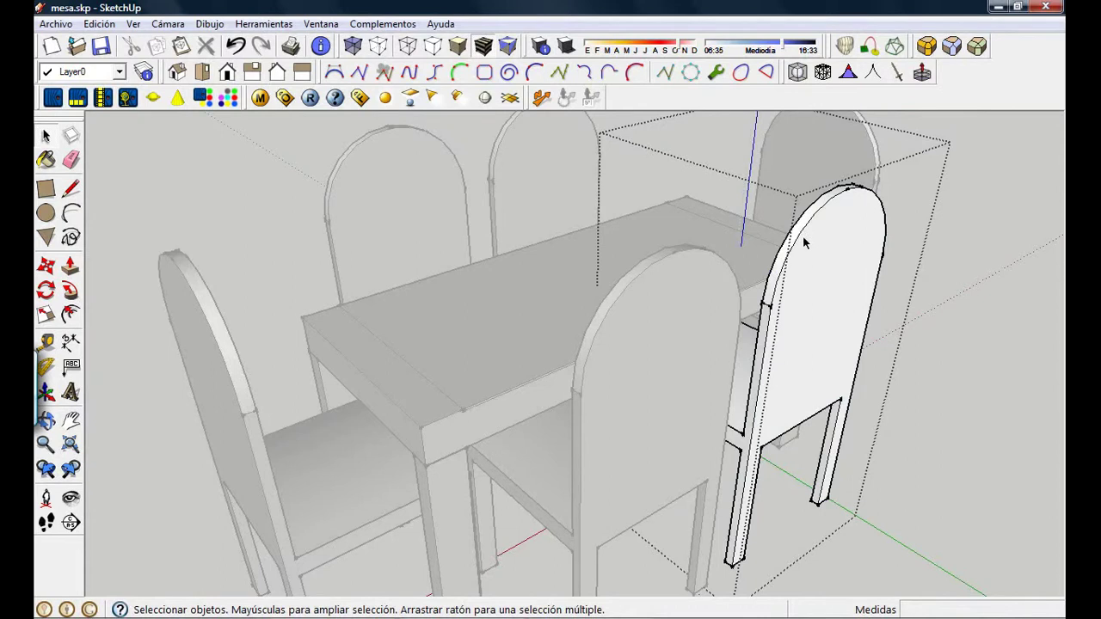
click(823, 279)
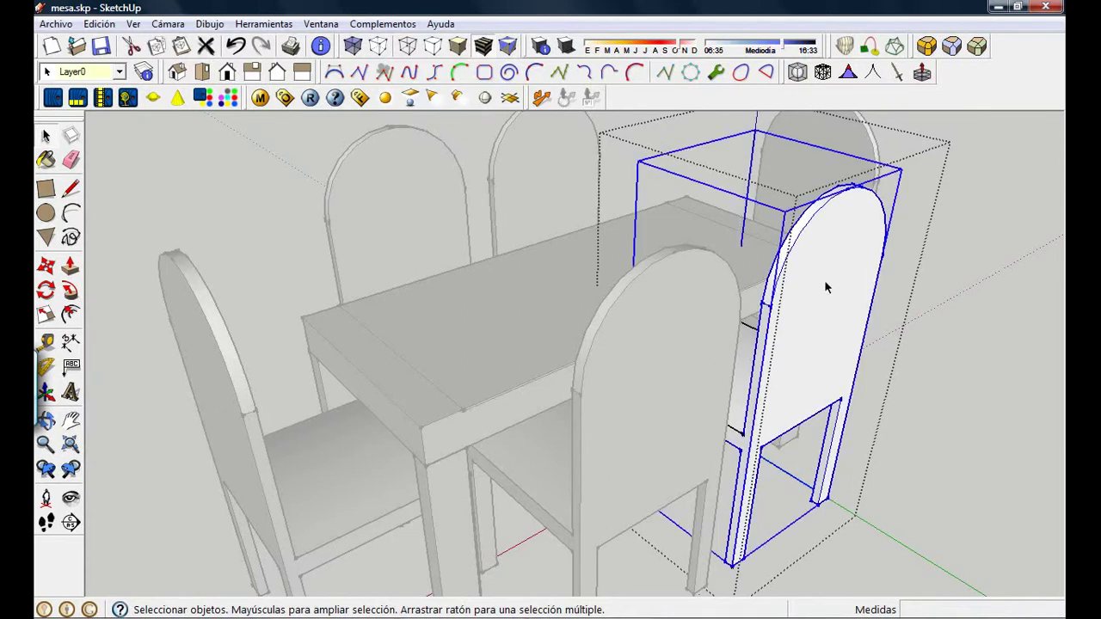
click(746, 390)
click(818, 328)
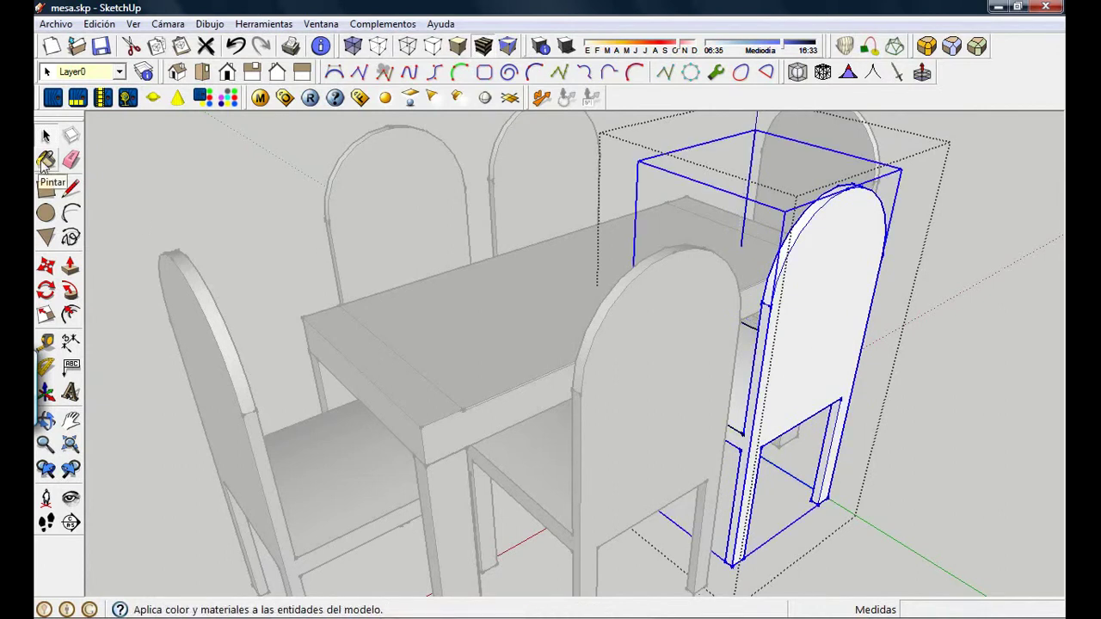
click(44, 162)
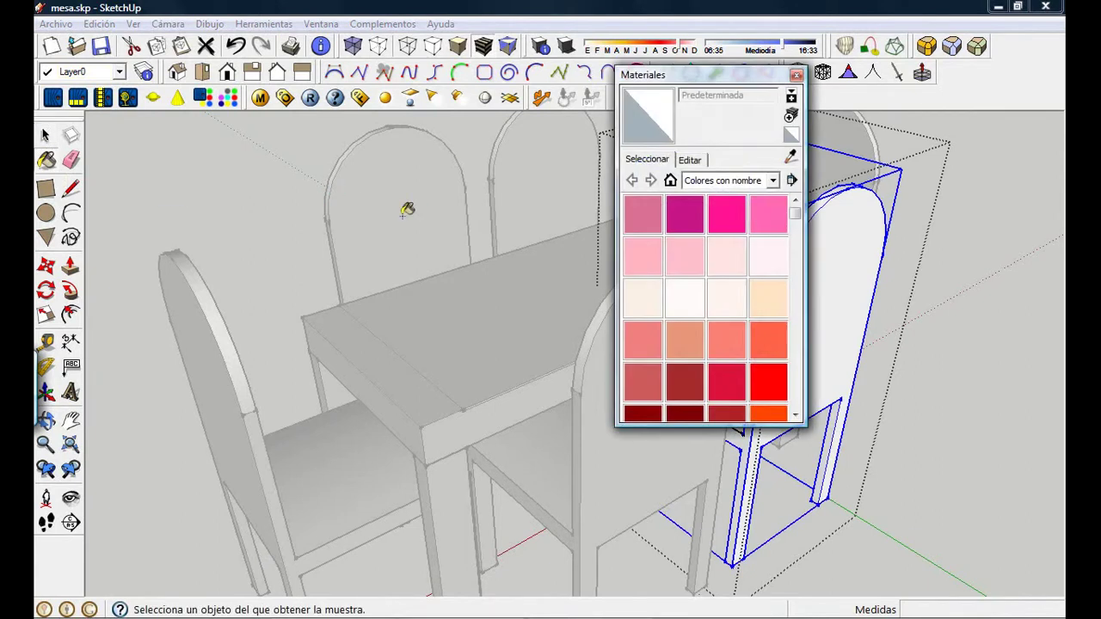
drag(703, 83, 193, 144)
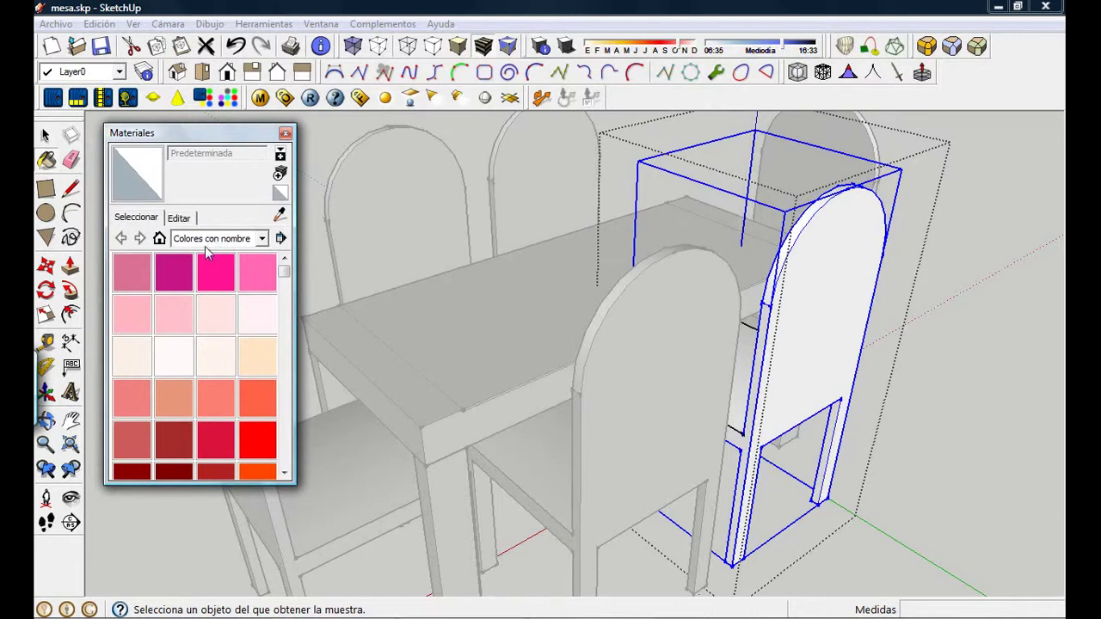
click(261, 239)
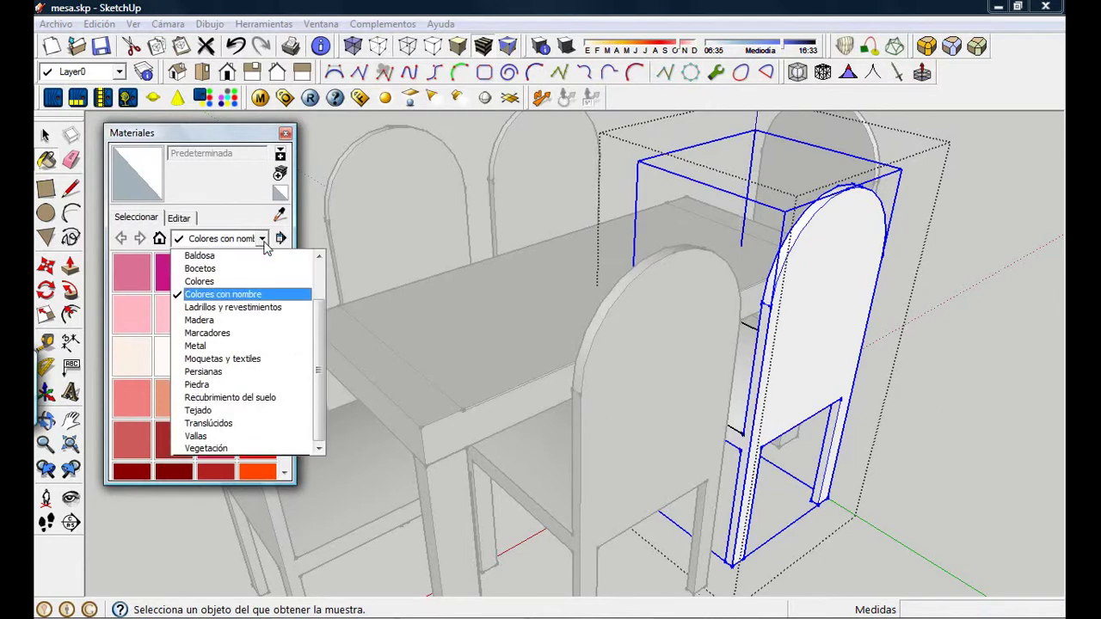
click(200, 321)
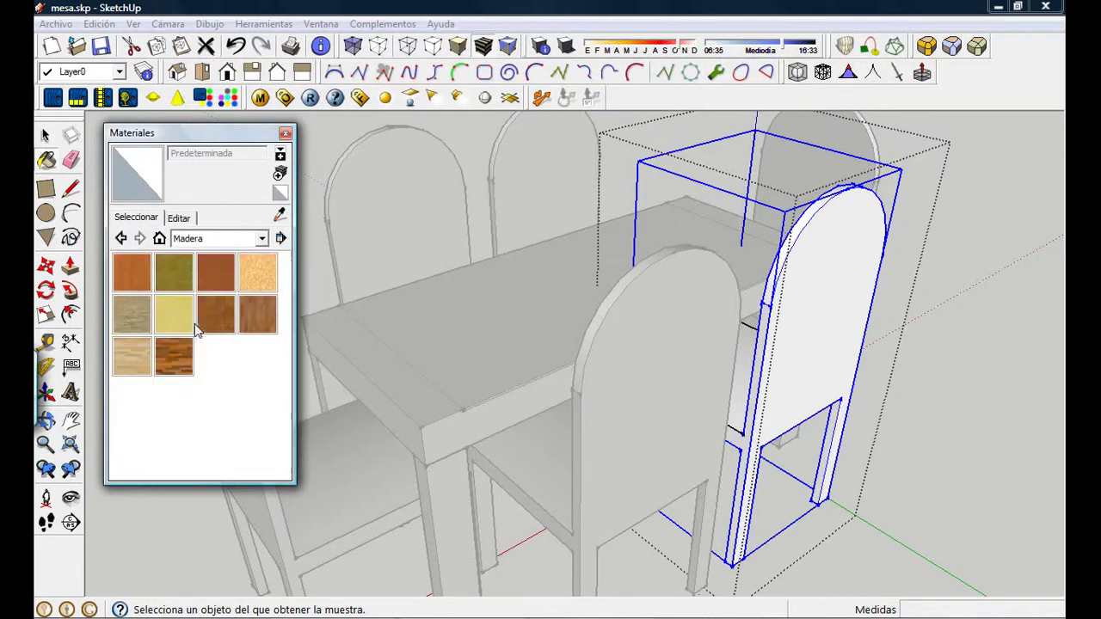
click(224, 278)
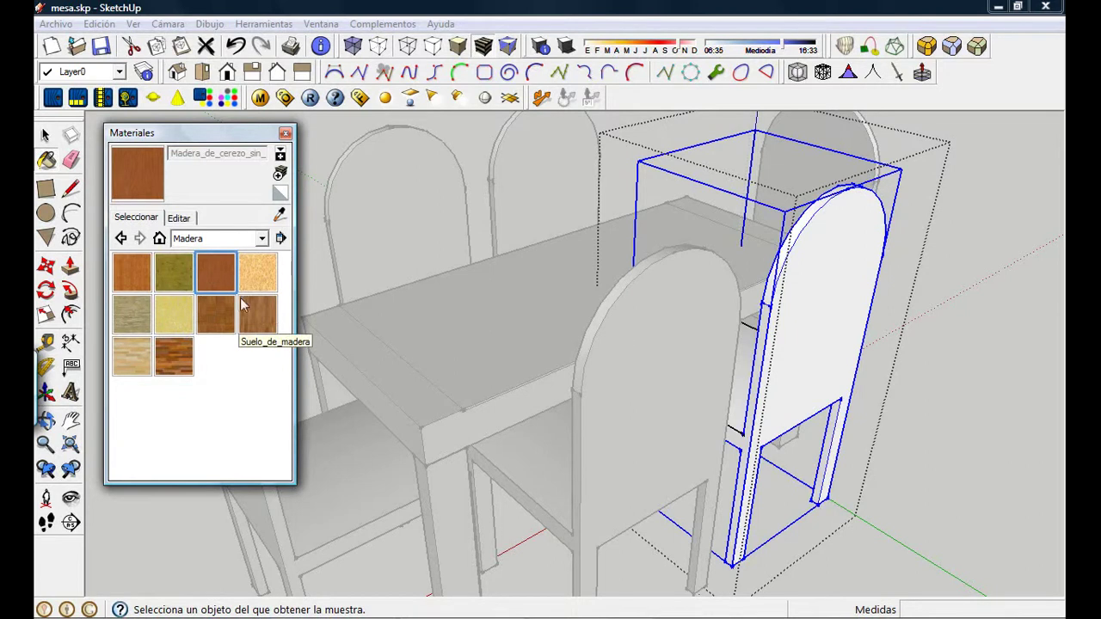
click(821, 297)
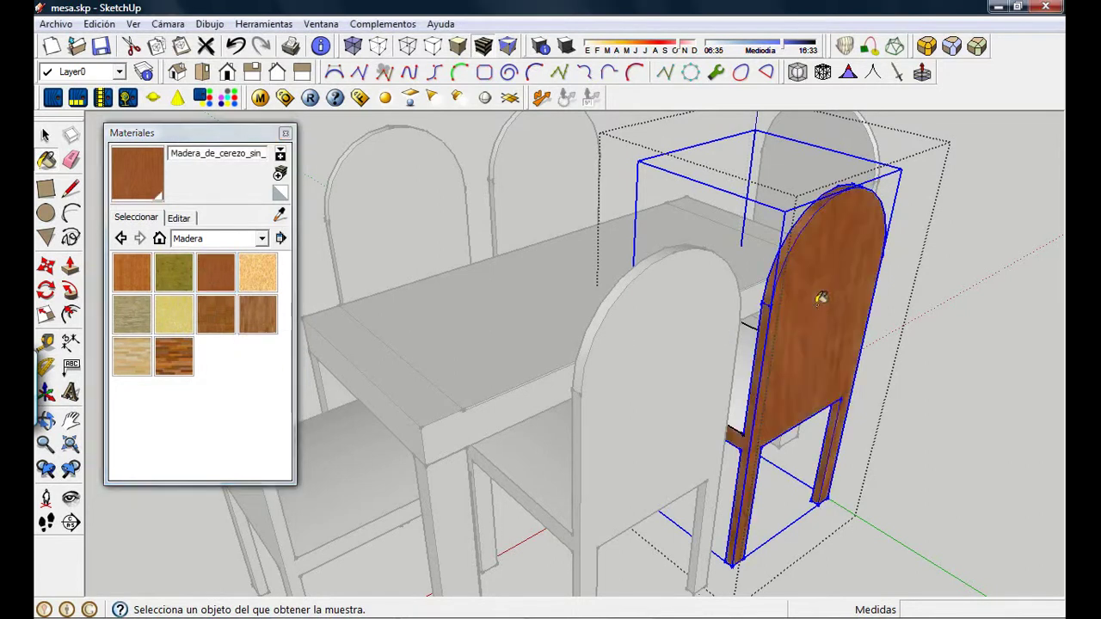
- Set the cherry wood material's texture size to 300 mm wide and 300 mm high
mouse_move(940, 285)
middle_down()
mouse_move(639, 292)
mouse_move(364, 269)
mouse_move(311, 337)
mouse_move(221, 371)
mouse_move(174, 366)
mouse_move(277, 305)
mouse_move(536, 296)
mouse_move(671, 315)
mouse_move(705, 349)
mouse_move(905, 315)
middle_up()
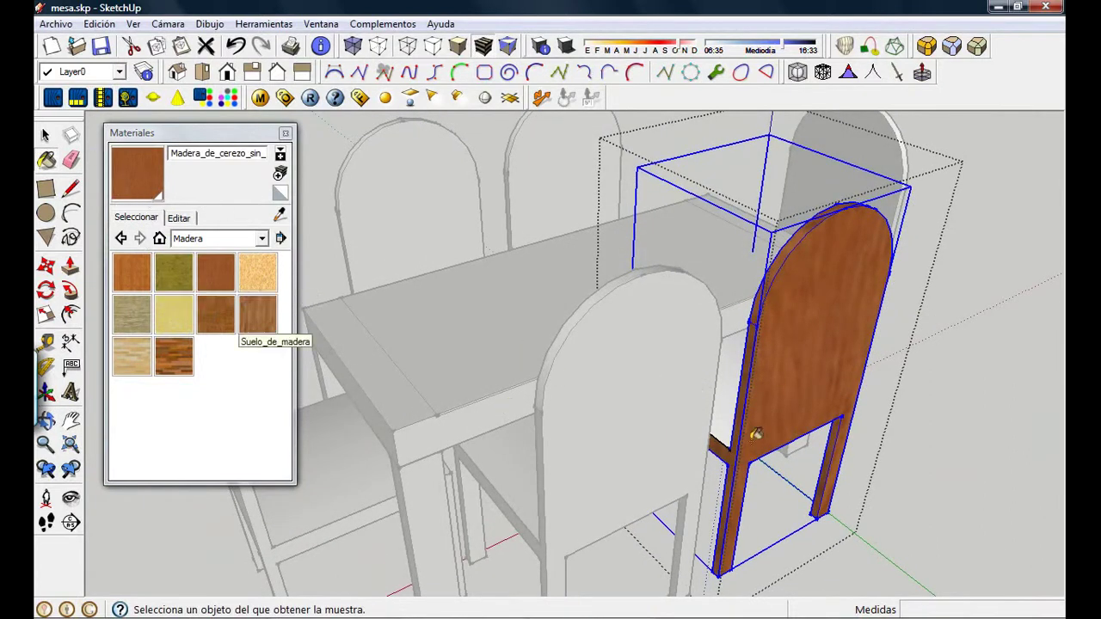
middle_drag(757, 432, 842, 386)
scroll(808, 370, up, 5)
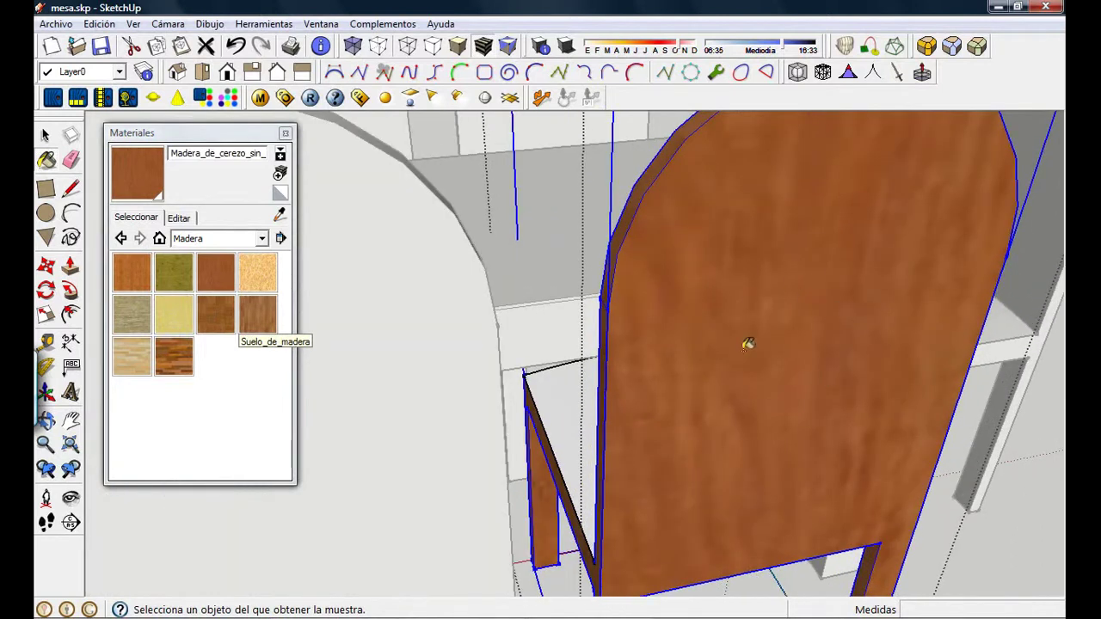
scroll(817, 378, down, 3)
scroll(829, 387, down, 3)
mouse_move(828, 386)
middle_down()
mouse_move(803, 388)
mouse_move(828, 386)
middle_up()
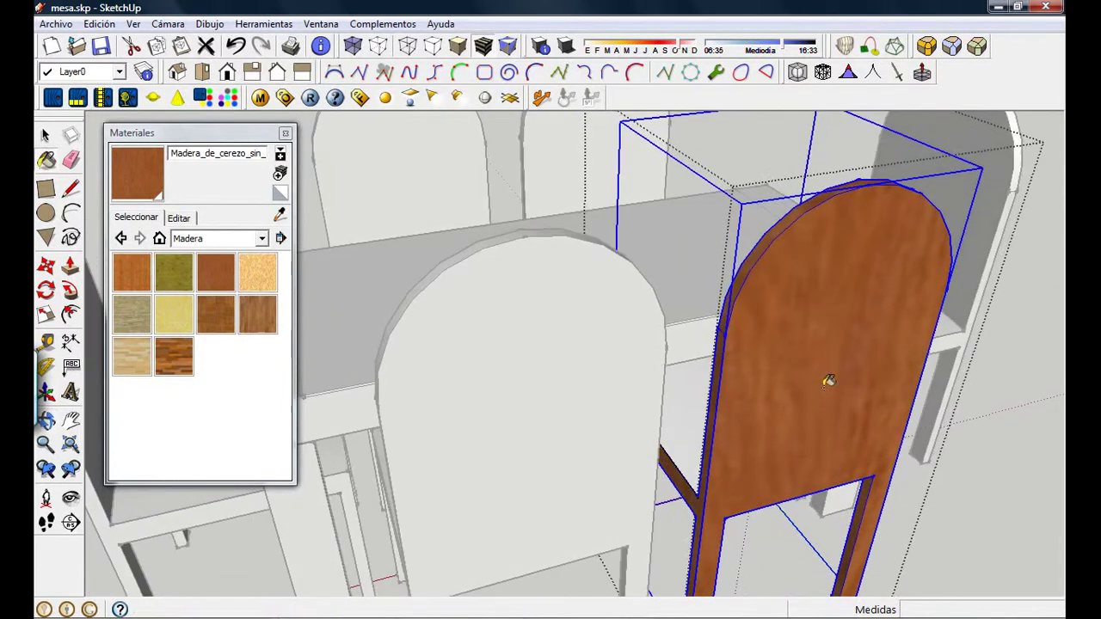
click(178, 218)
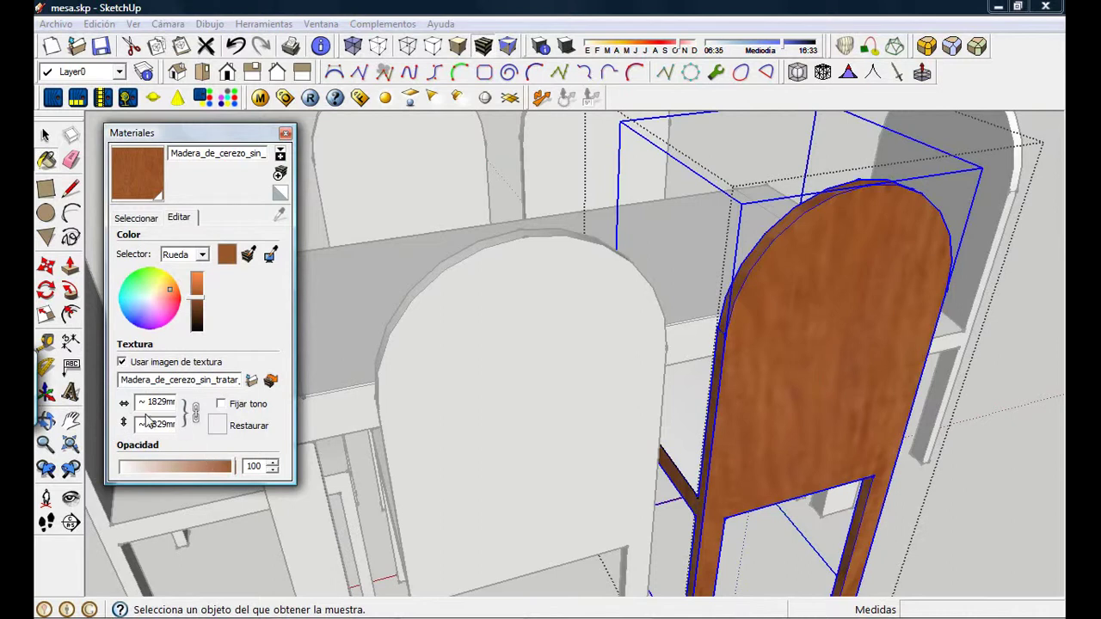
drag(140, 401, 203, 411)
drag(135, 422, 230, 430)
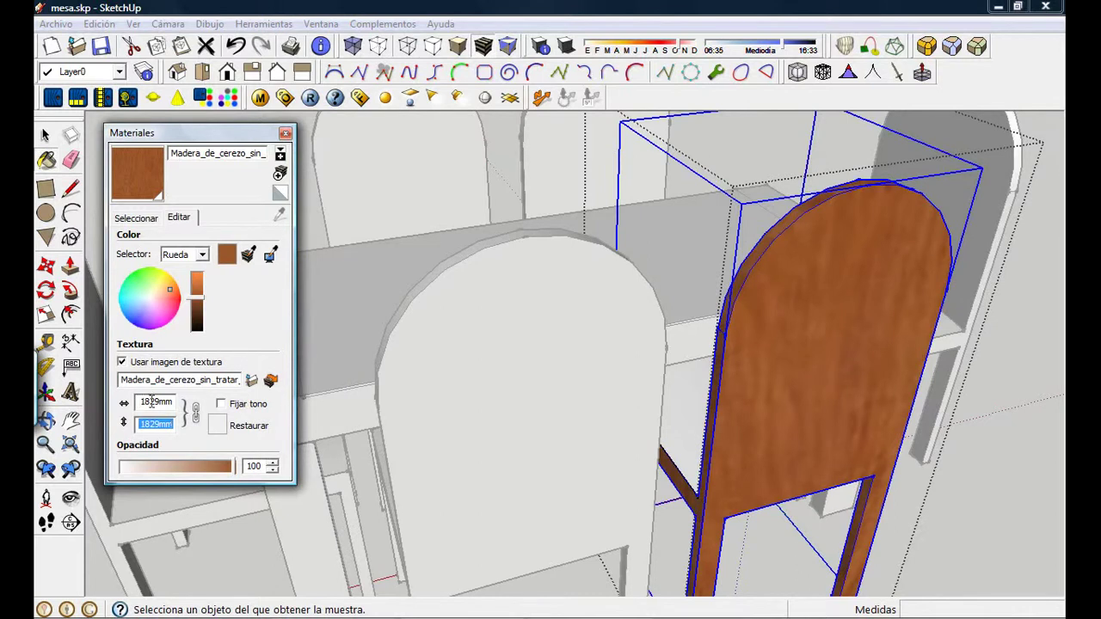
drag(173, 402, 123, 400)
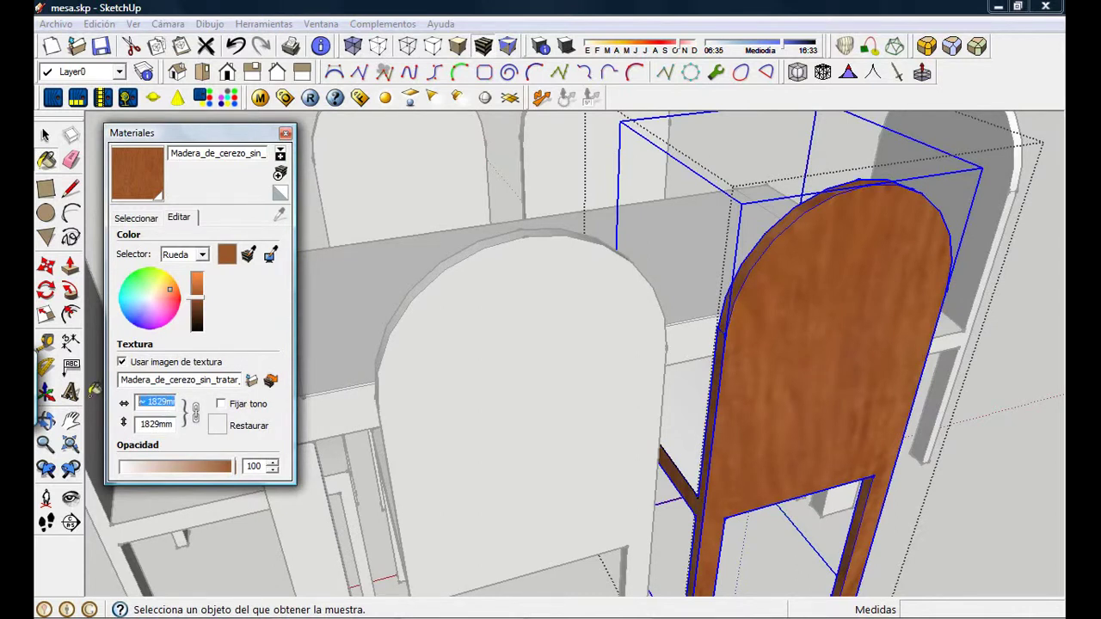
text(300)
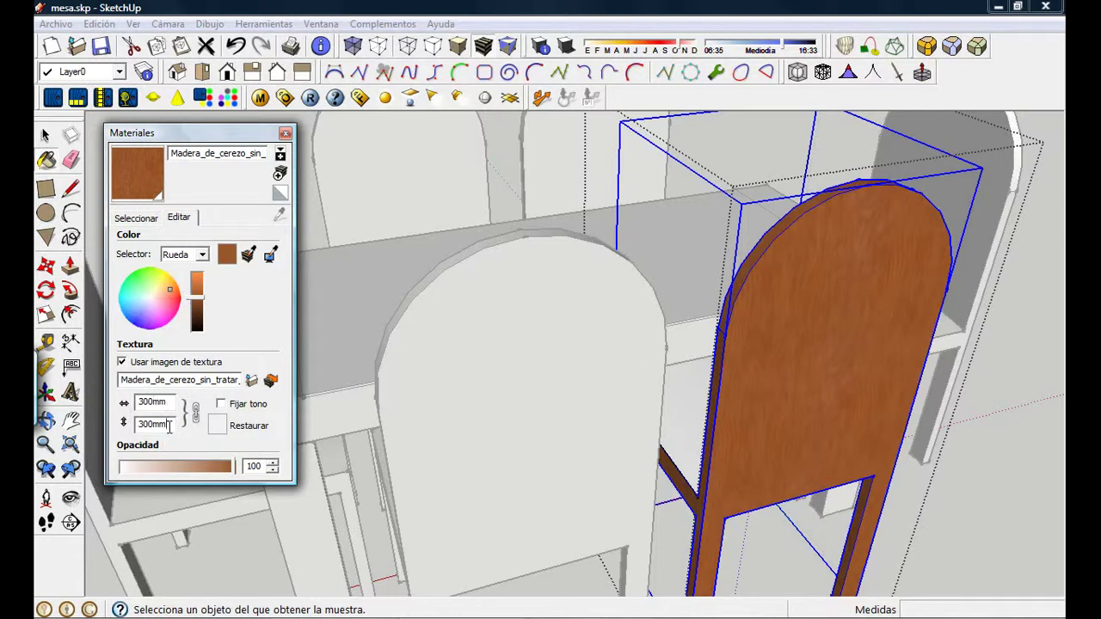
- Paint the frame of the other chair on the table's near long side with the same cherry wood
middle_drag(892, 399, 624, 385)
scroll(624, 385, up, 3)
mouse_move(622, 428)
middle_down()
mouse_move(575, 344)
mouse_move(592, 322)
mouse_move(698, 296)
mouse_move(803, 290)
mouse_move(624, 312)
mouse_move(626, 334)
mouse_move(692, 361)
mouse_move(994, 369)
mouse_move(1006, 388)
mouse_move(961, 380)
middle_up()
mouse_move(828, 381)
middle_down()
mouse_move(654, 335)
mouse_move(681, 323)
middle_up()
key(space)
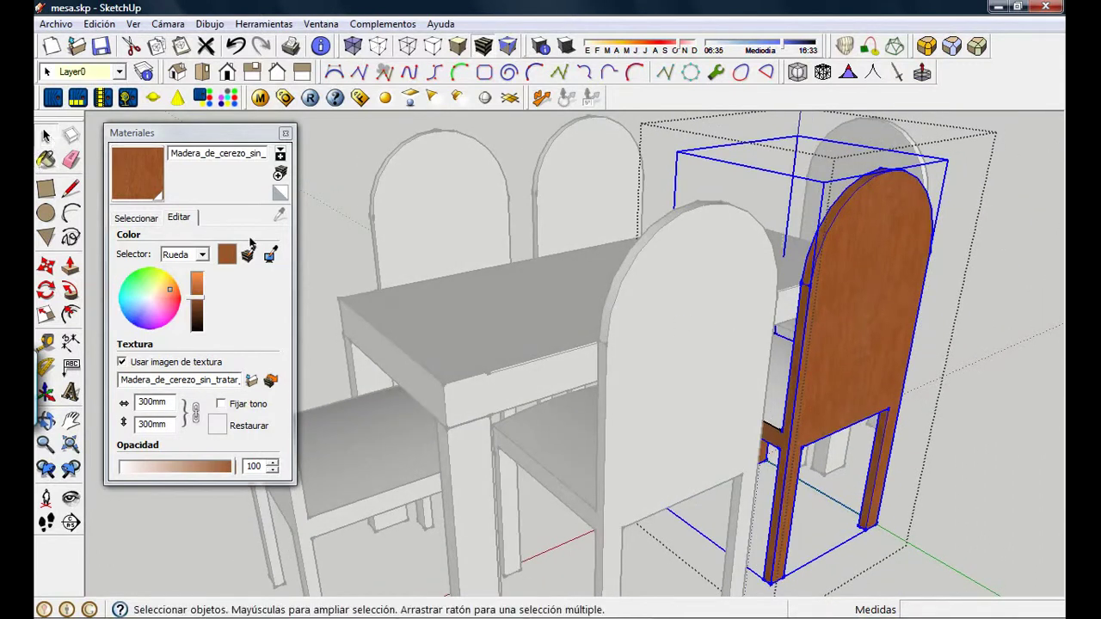
click(673, 330)
click(672, 335)
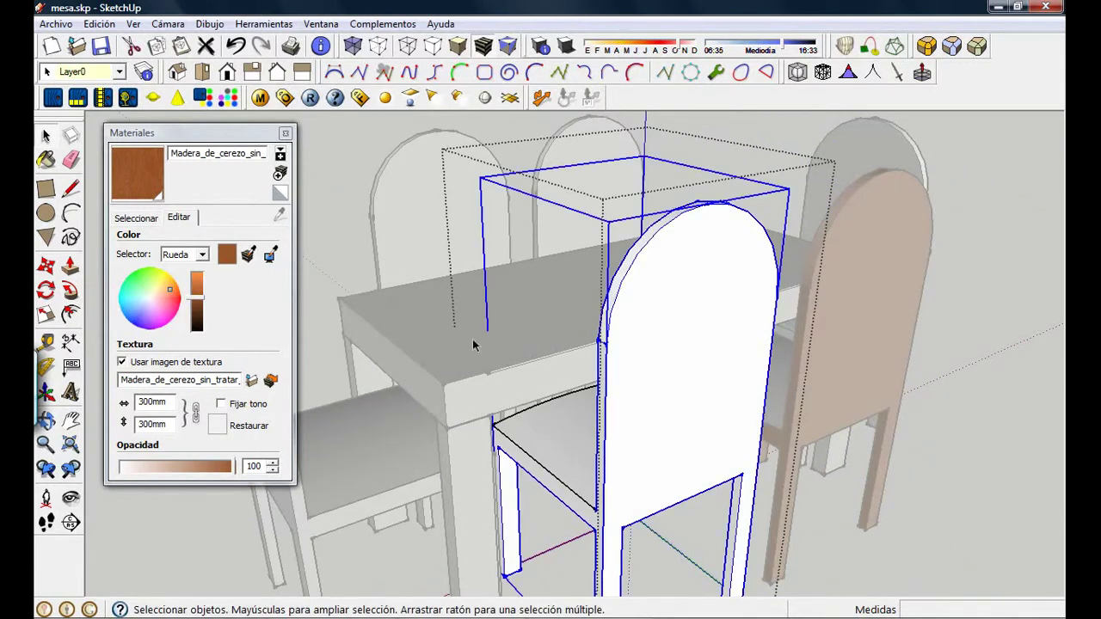
key(b)
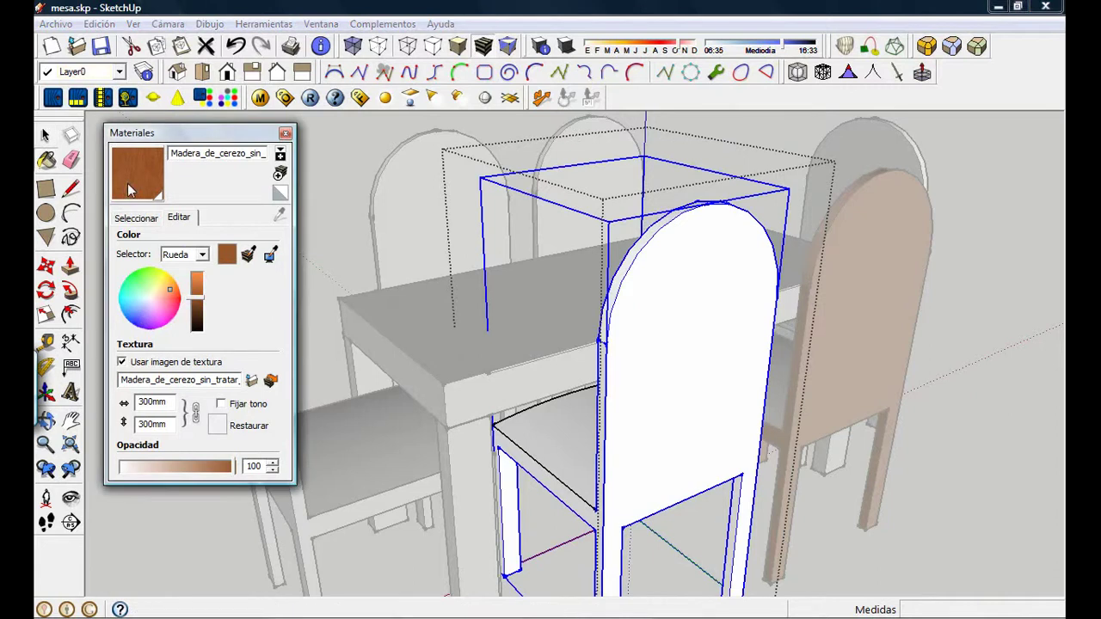
click(716, 377)
key(space)
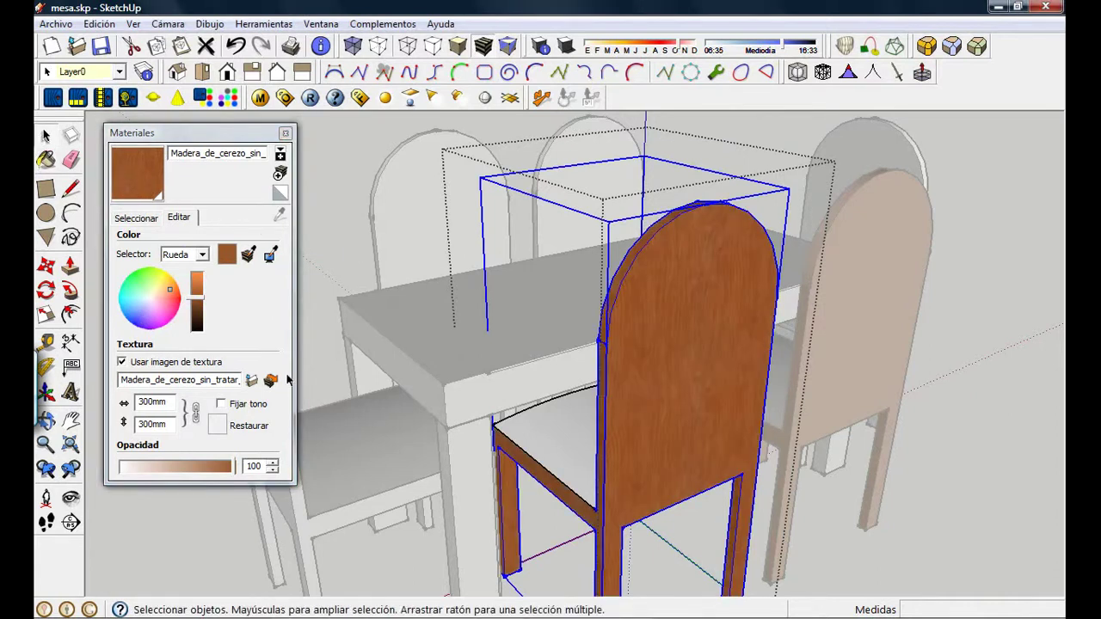
- Open the chair at the near end of the table and paint its frame with the cherry wood
key(Delete)
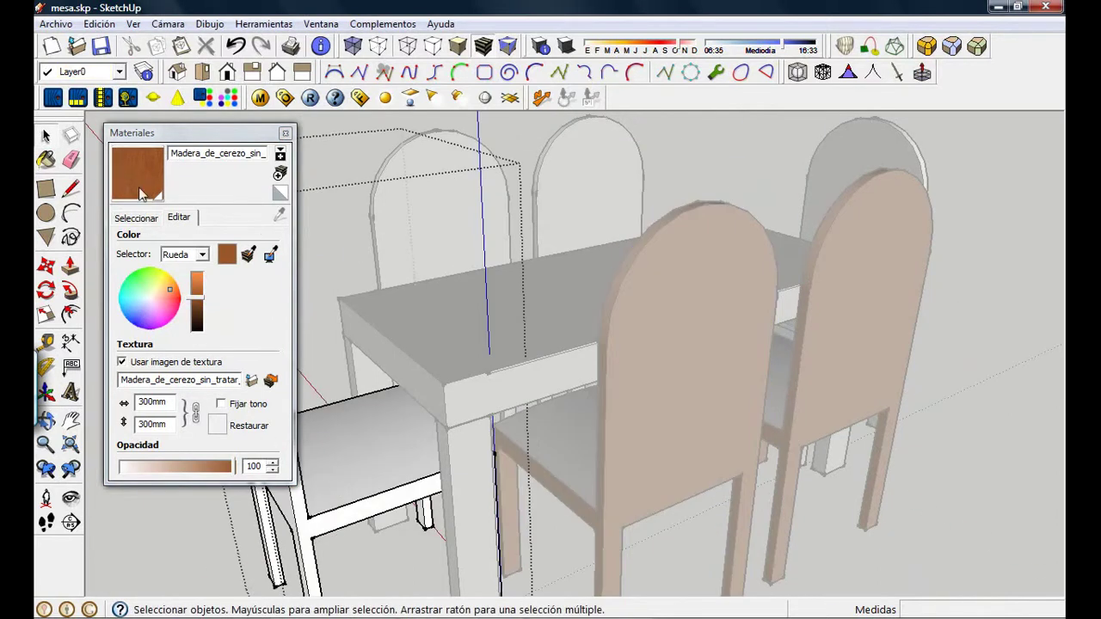
key(b)
click(320, 516)
key(space)
- Paint the frames of the two chairs on the table's far long side with the cherry wood, each inside its own group
double_click(462, 147)
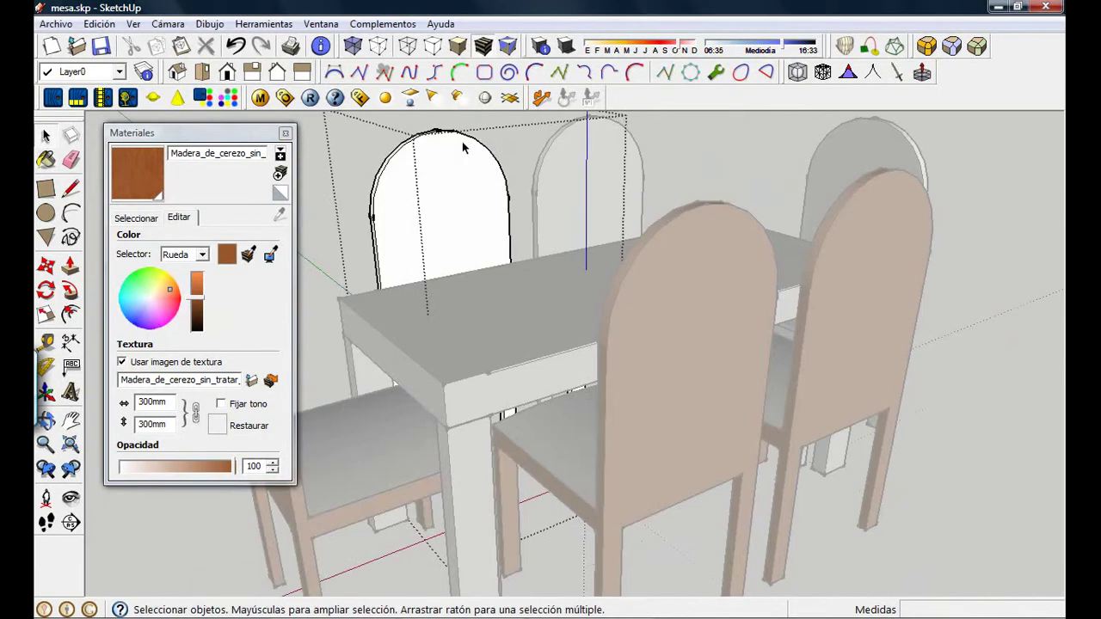
click(400, 213)
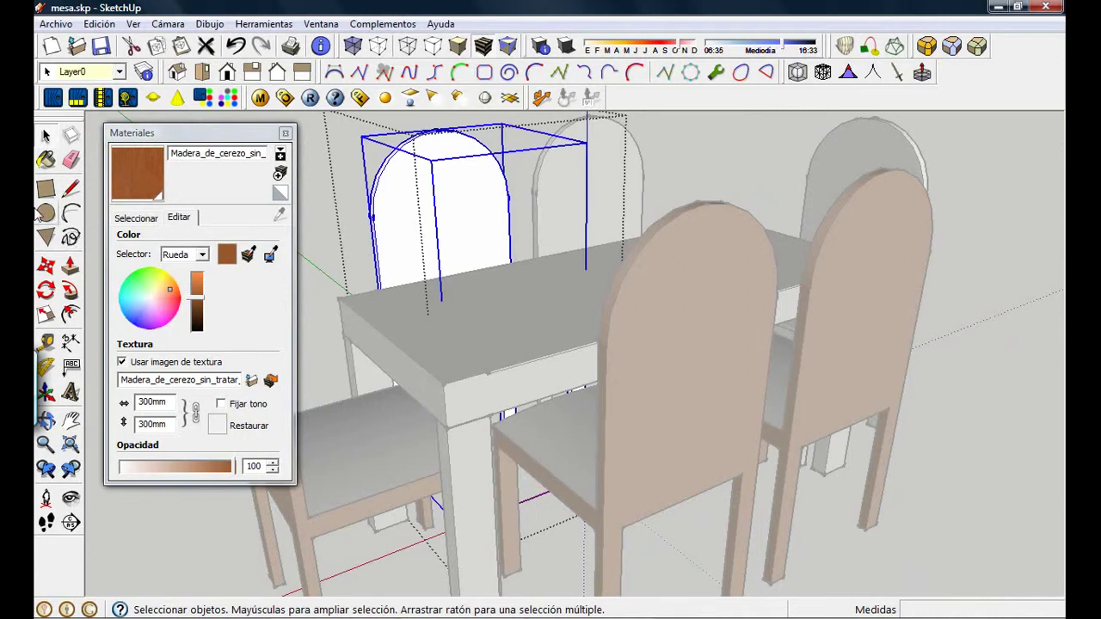
click(148, 178)
click(430, 169)
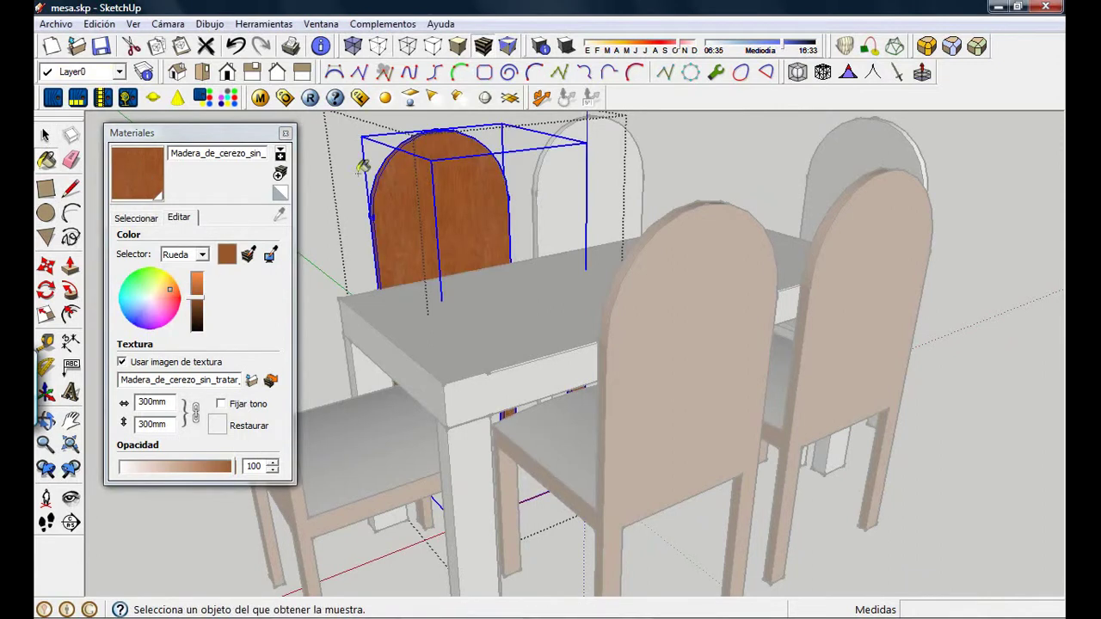
key(space)
double_click(639, 184)
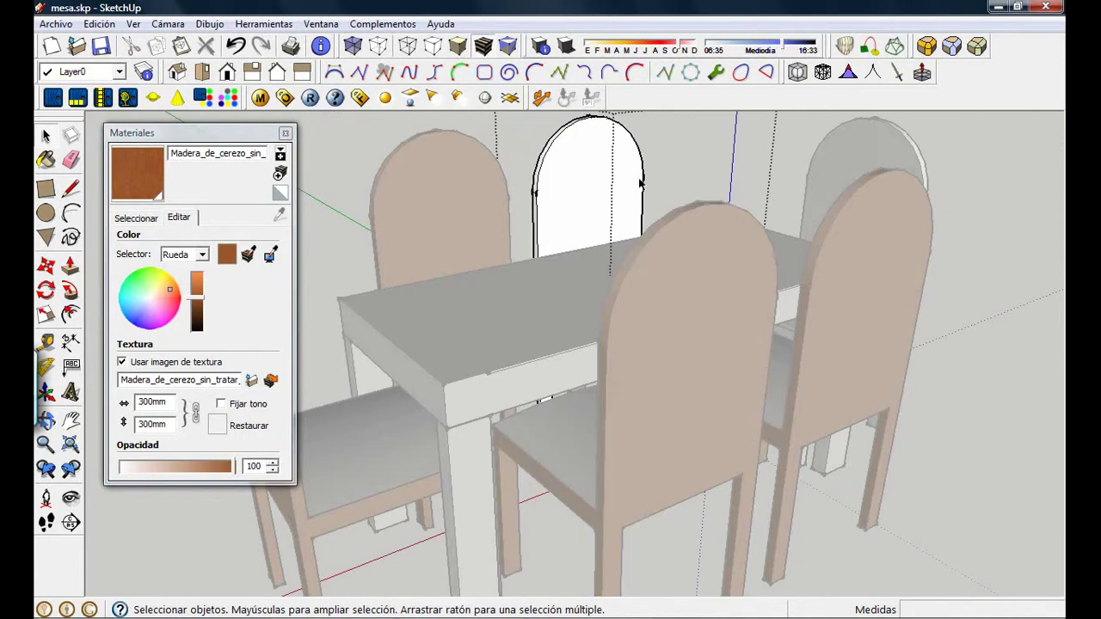
click(138, 172)
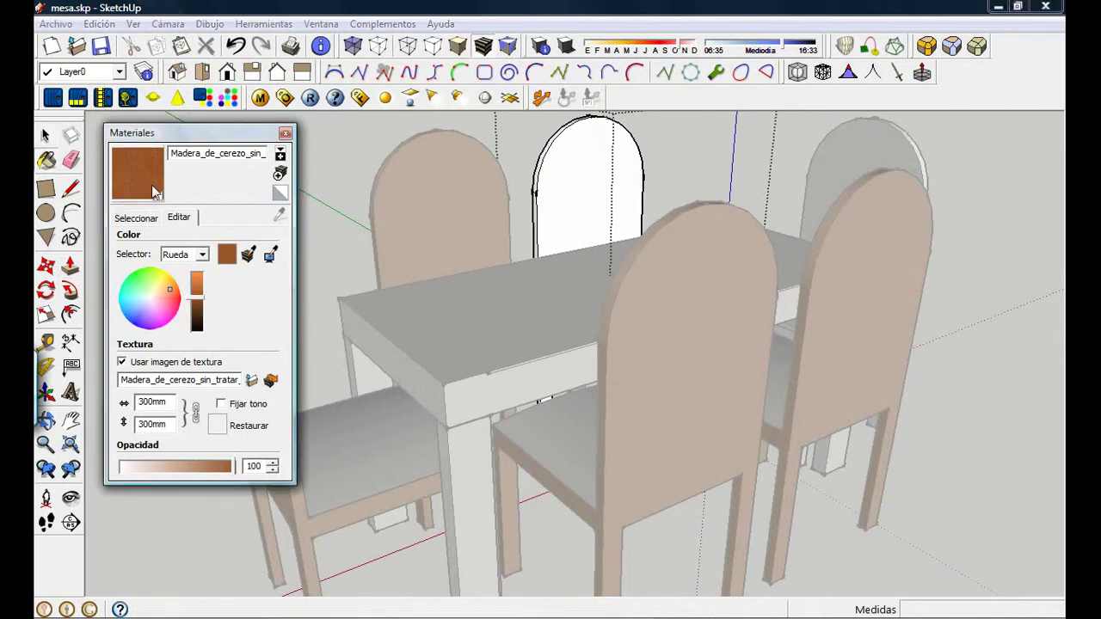
click(640, 178)
key(space)
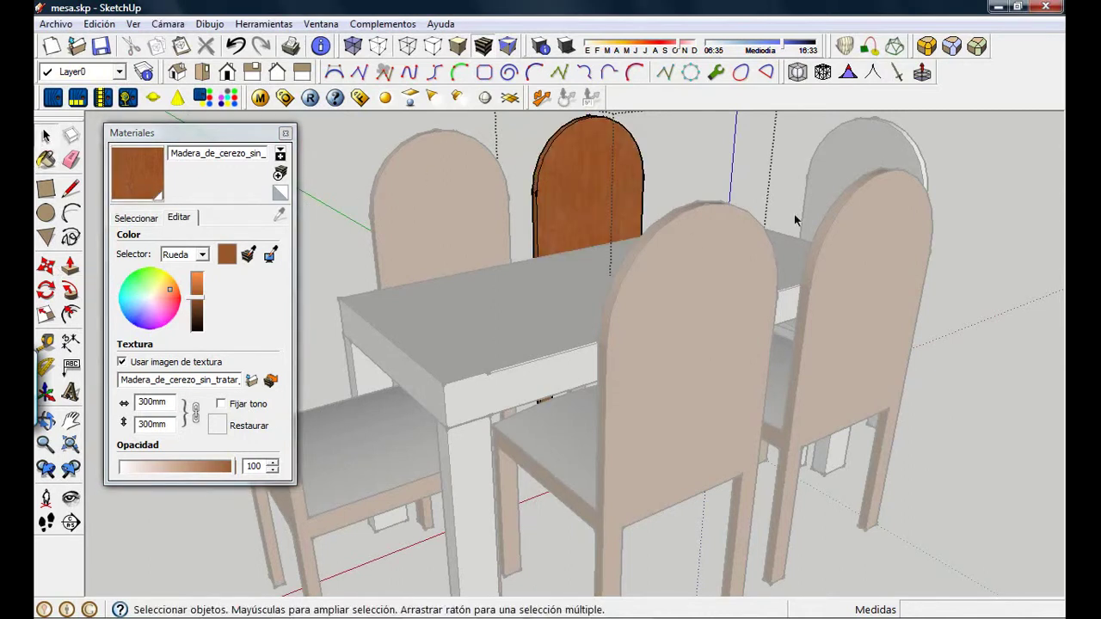
- Paint the frame of the chair at the far end of the table with the cherry wood and leave its group
double_click(891, 154)
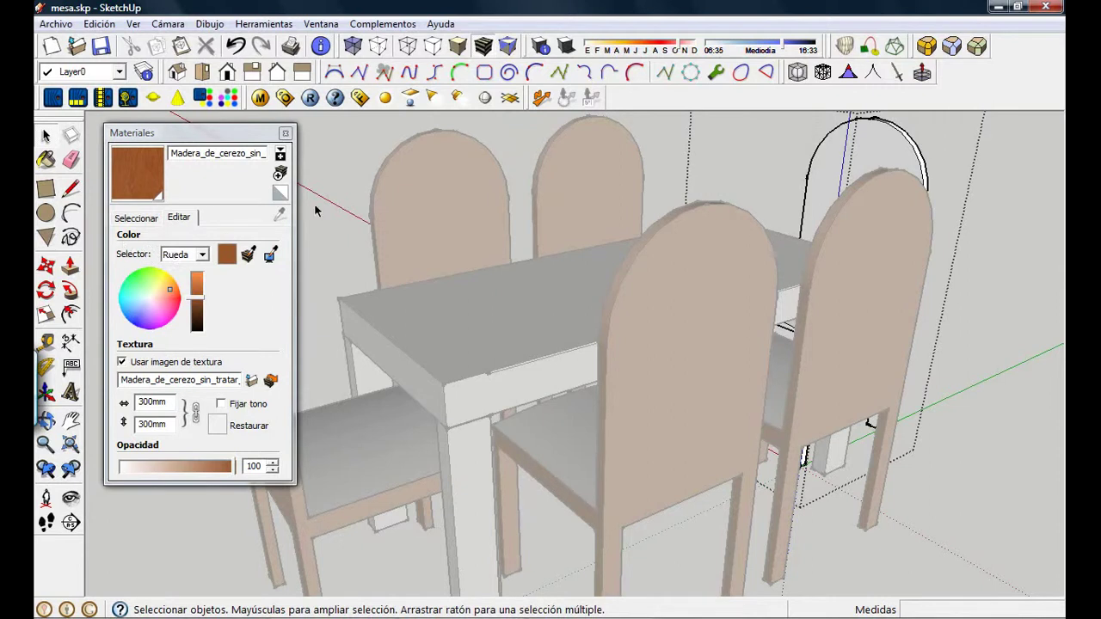
click(46, 159)
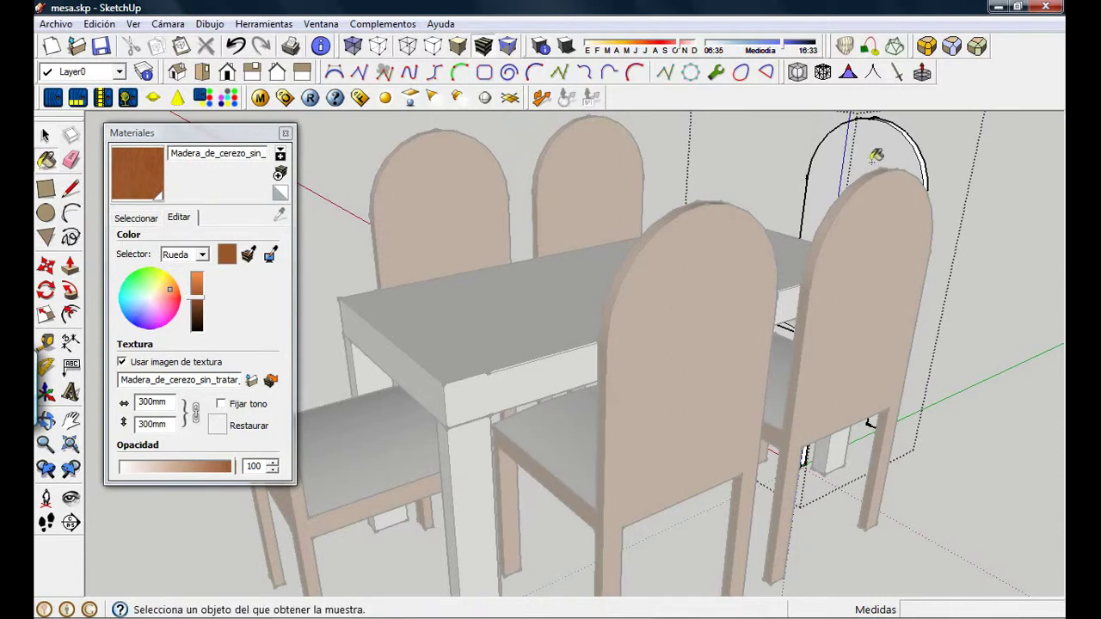
click(896, 142)
click(46, 134)
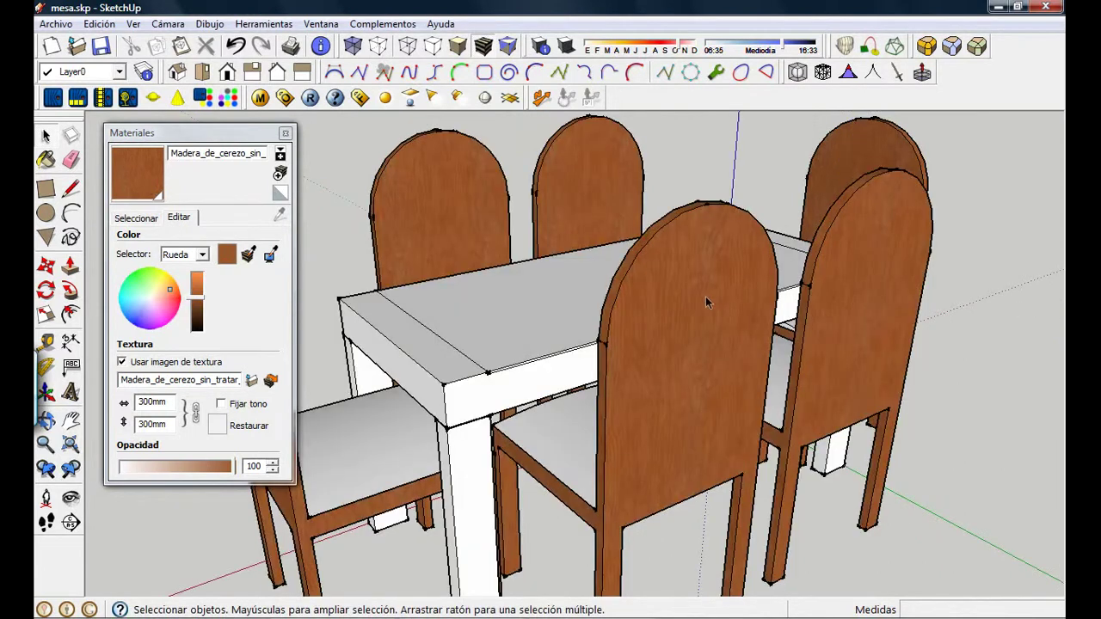
middle_drag(705, 296, 560, 319)
middle_drag(531, 363, 996, 392)
scroll(656, 384, up, 3)
scroll(656, 384, up, 2)
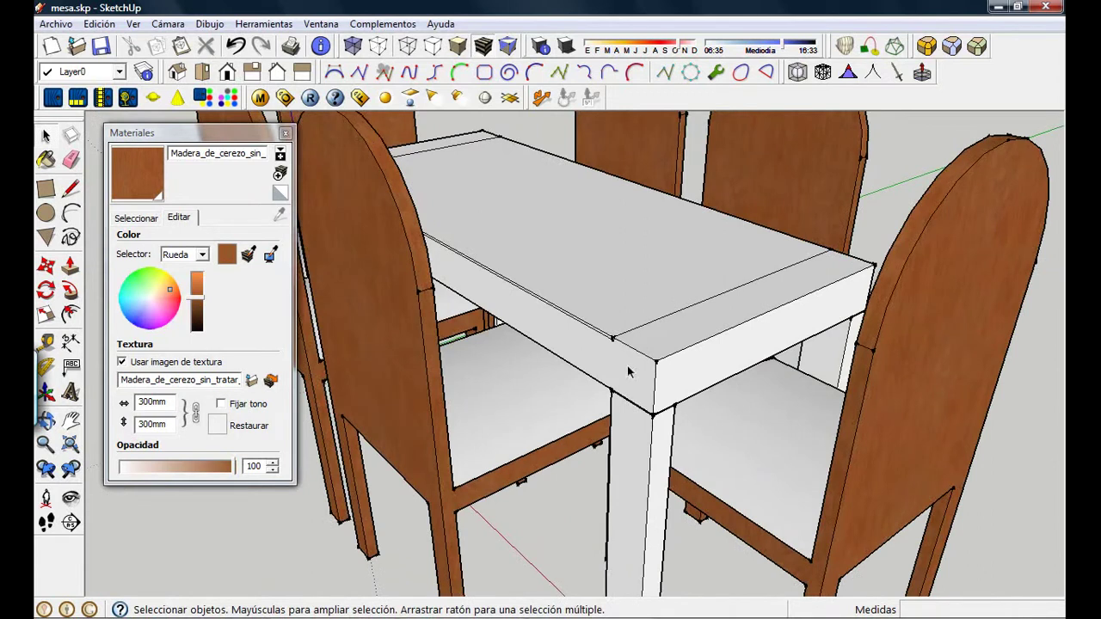
double_click(640, 365)
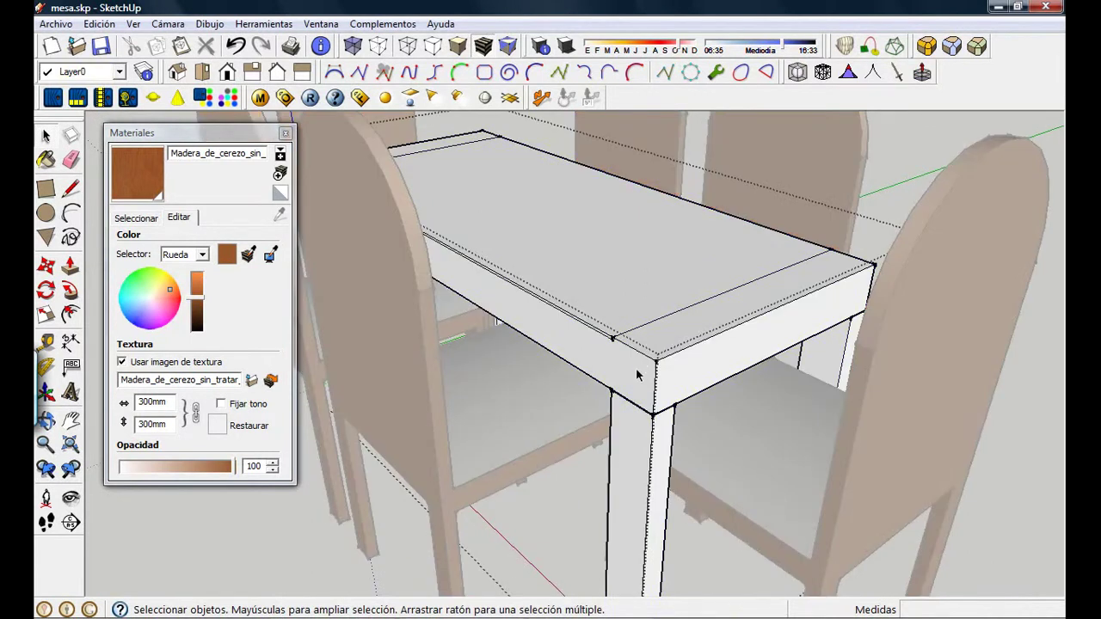
click(636, 374)
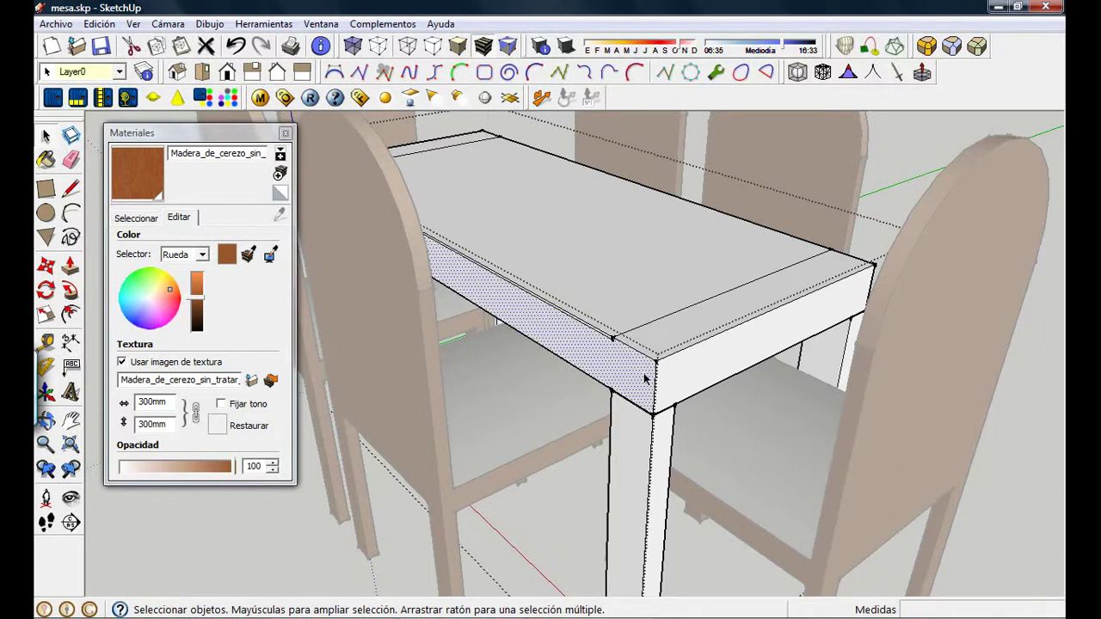
click(1011, 567)
click(640, 323)
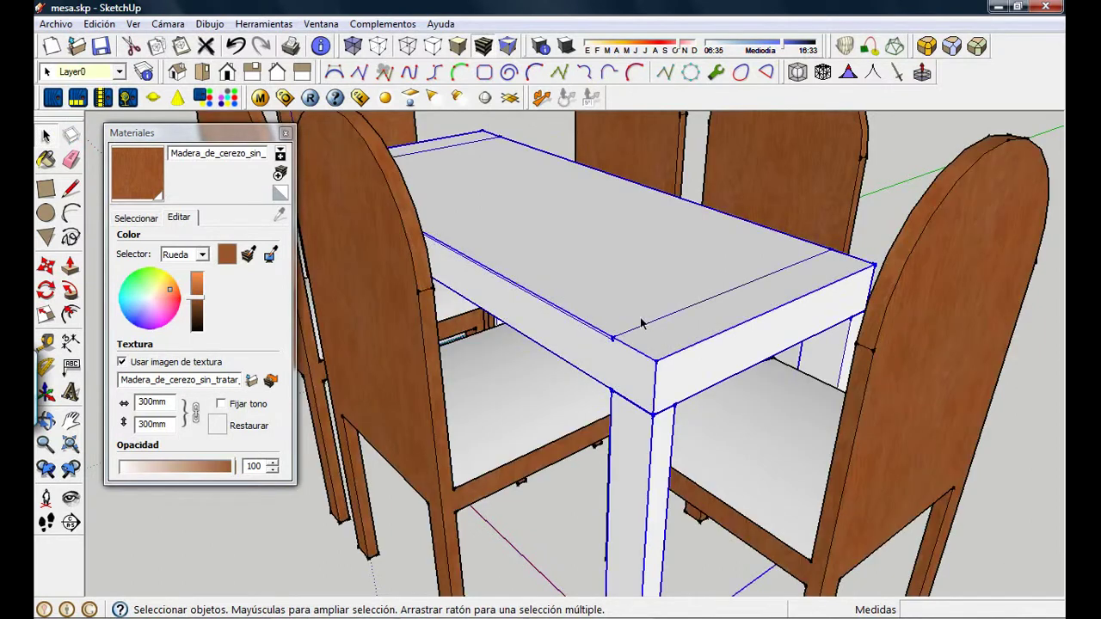
double_click(660, 365)
click(616, 296)
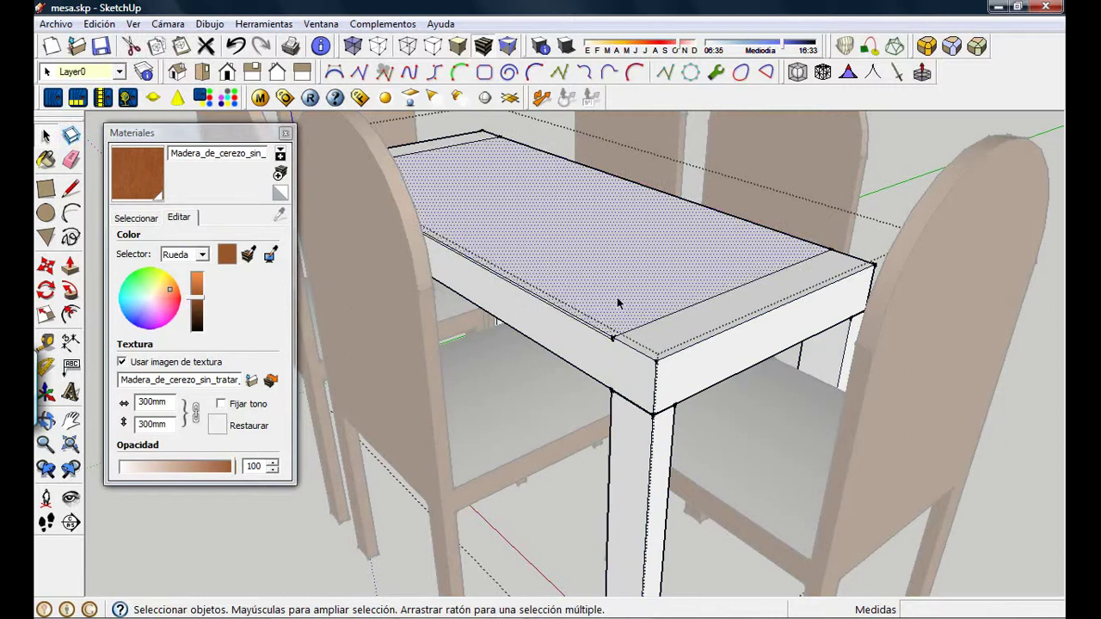
click(988, 509)
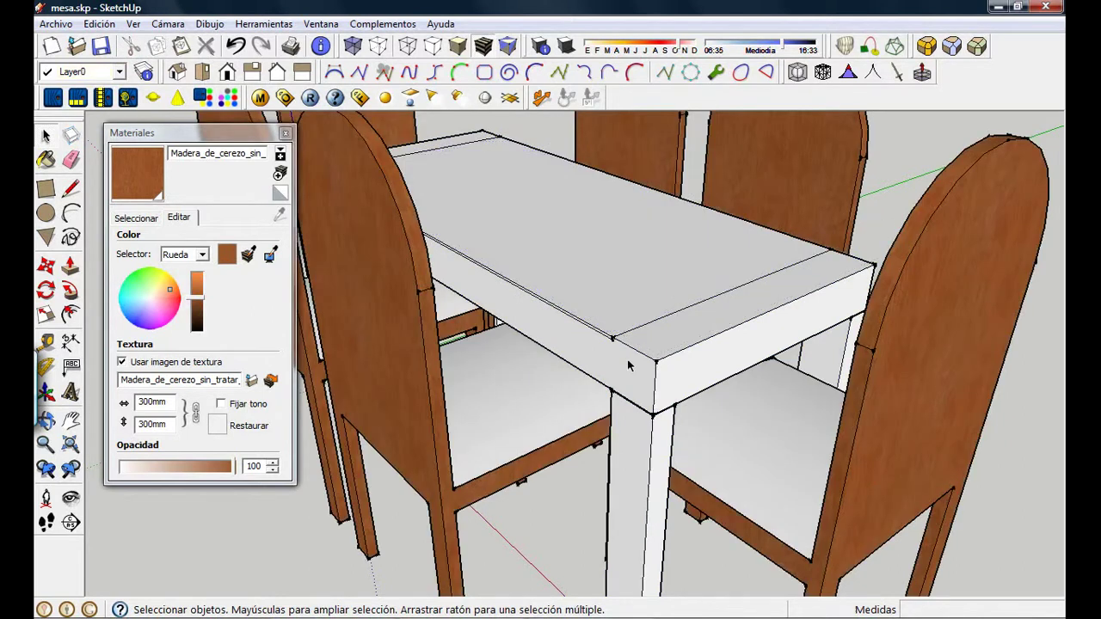
- Paint the whole table group with the current cherry wood material
click(135, 188)
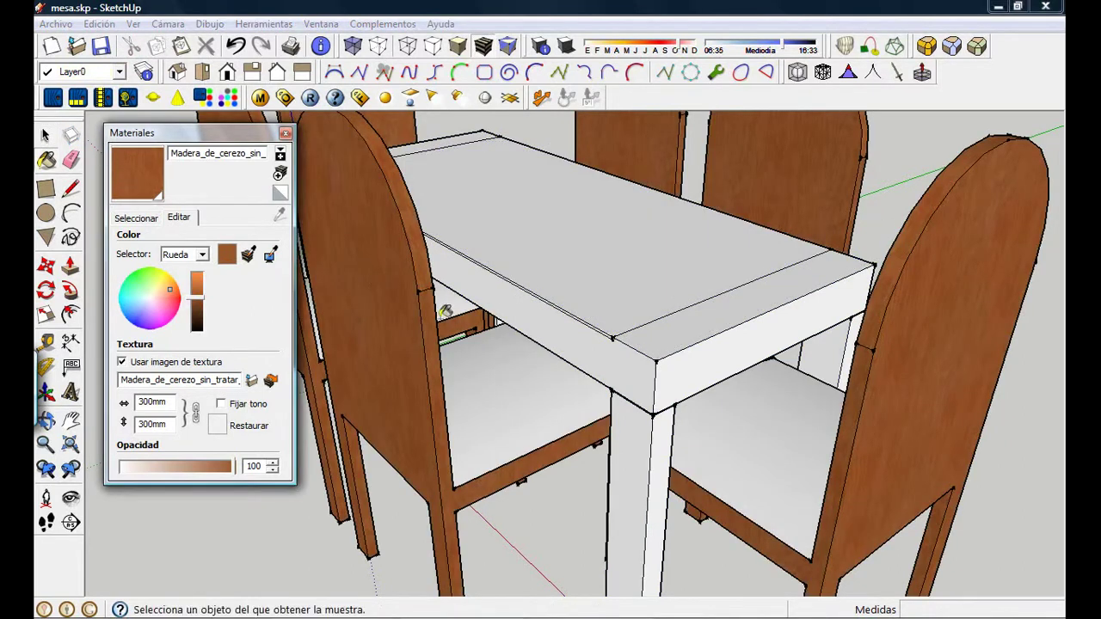
click(675, 353)
click(678, 352)
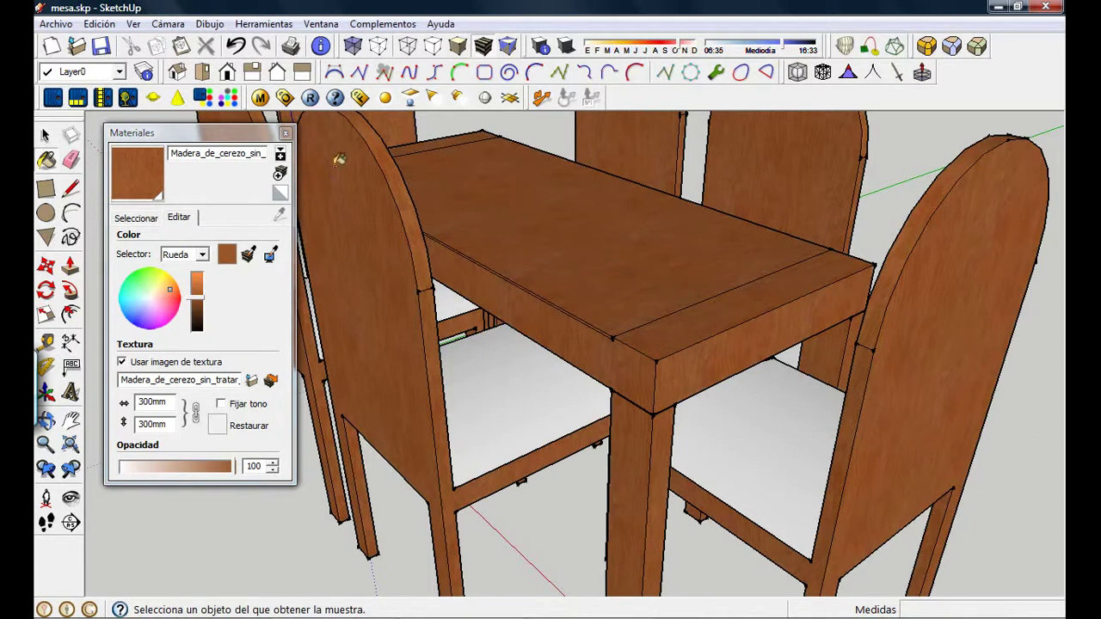
- Choose the Cristal_azul_translúcido material from the Translúcidos collection
middle_drag(675, 286, 658, 376)
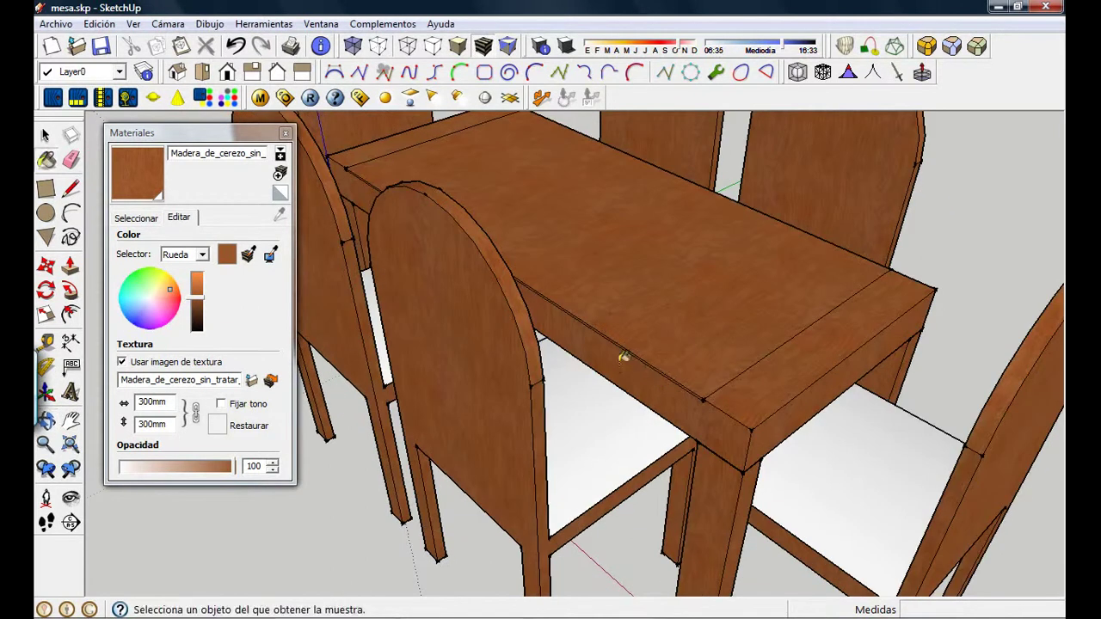
click(136, 218)
click(226, 247)
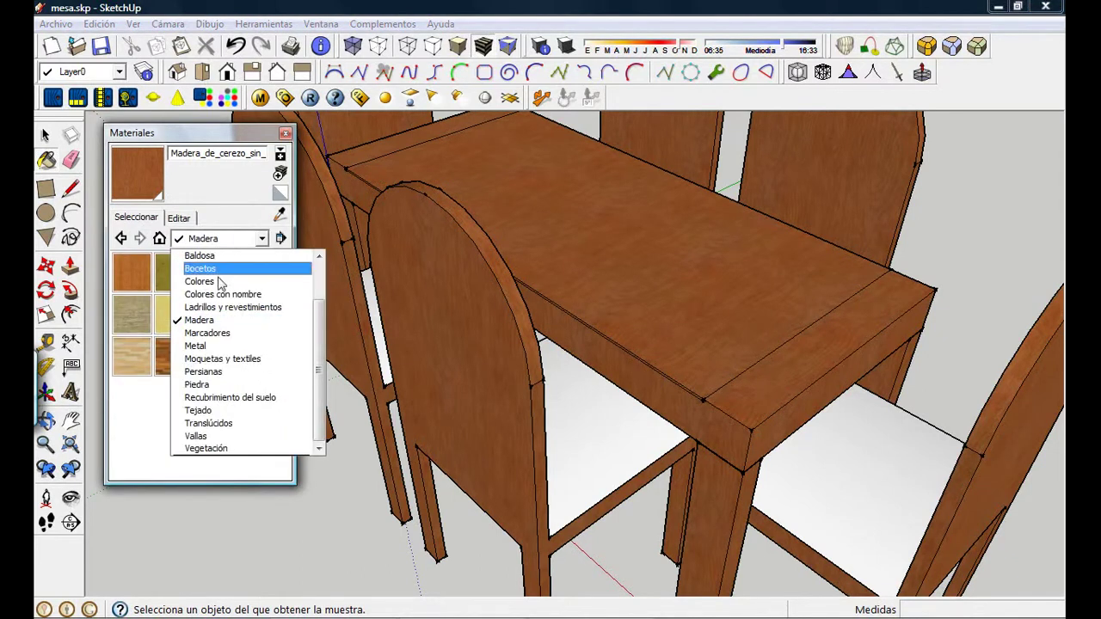
click(225, 426)
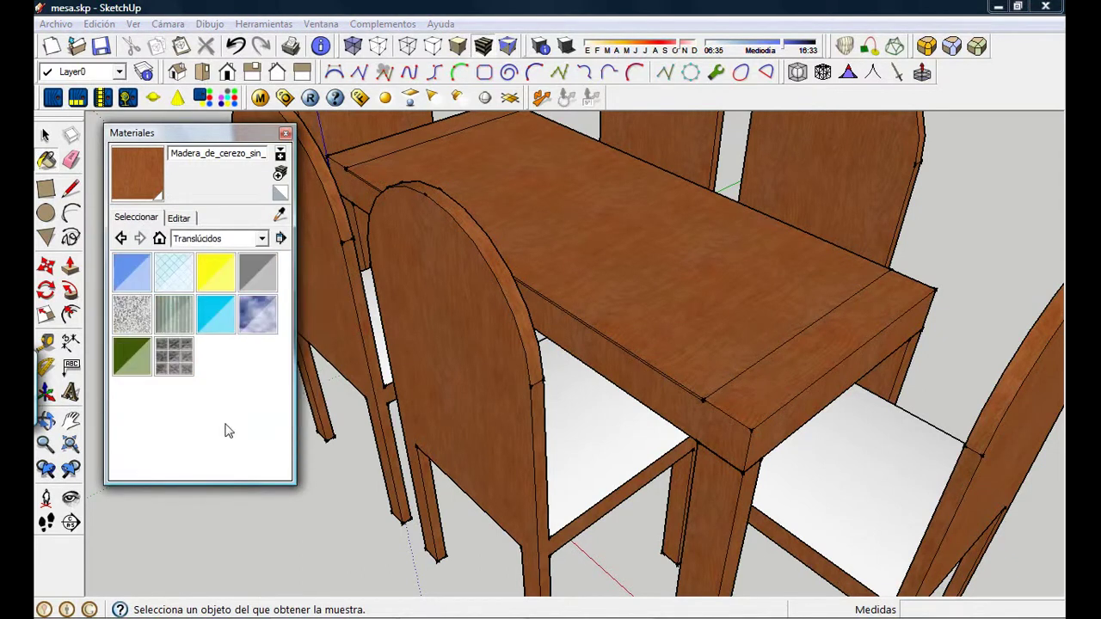
click(131, 276)
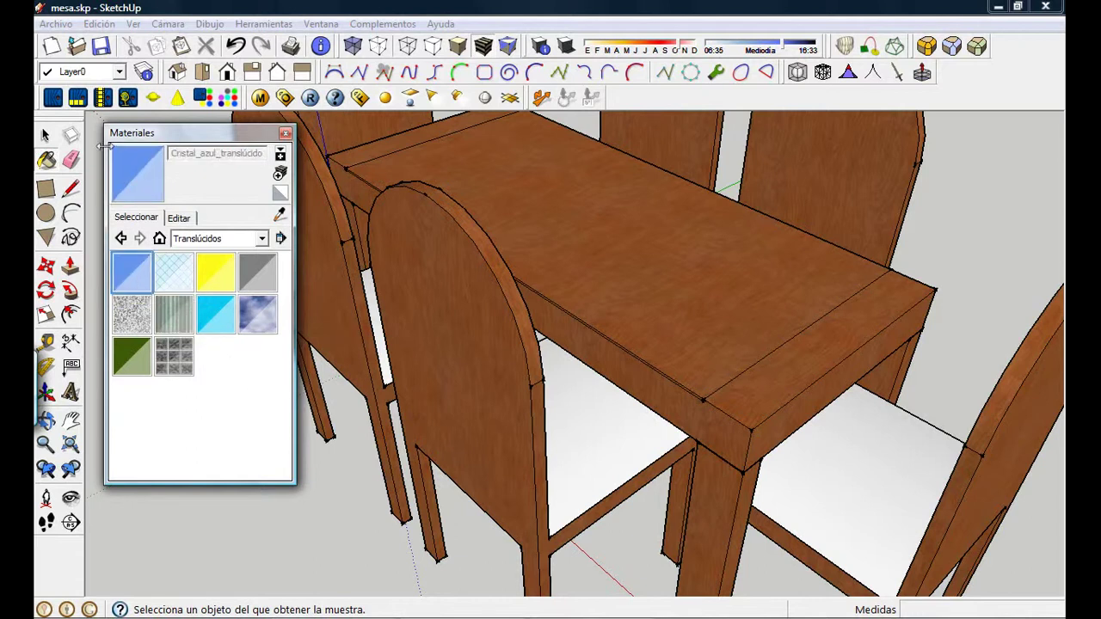
- Open the table's group and paint the central tabletop face with the translucent blue glass
click(45, 135)
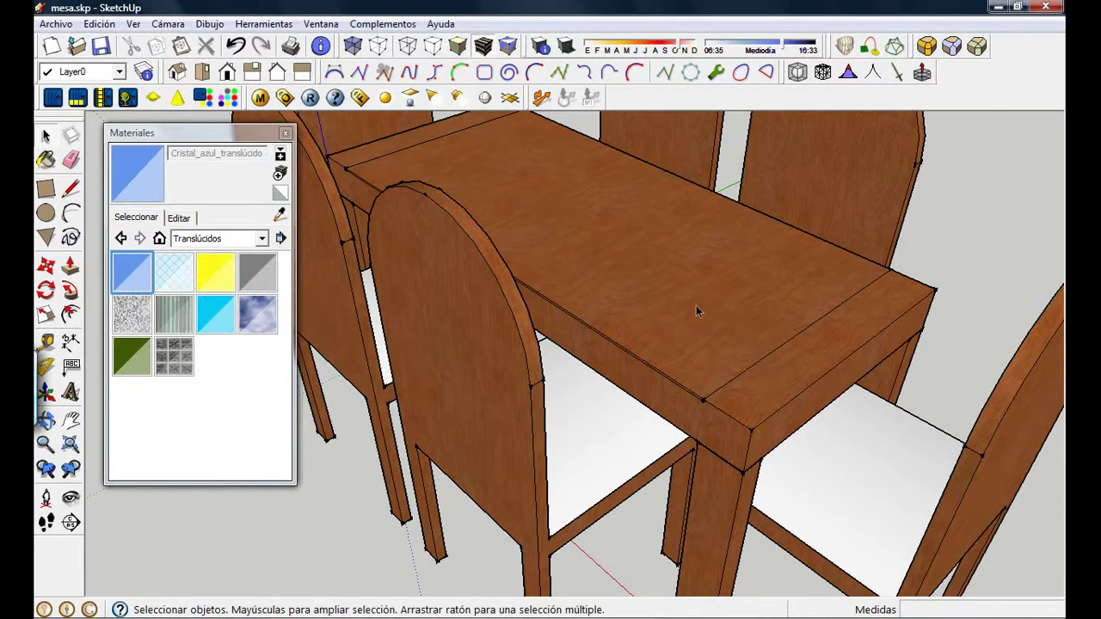
double_click(696, 309)
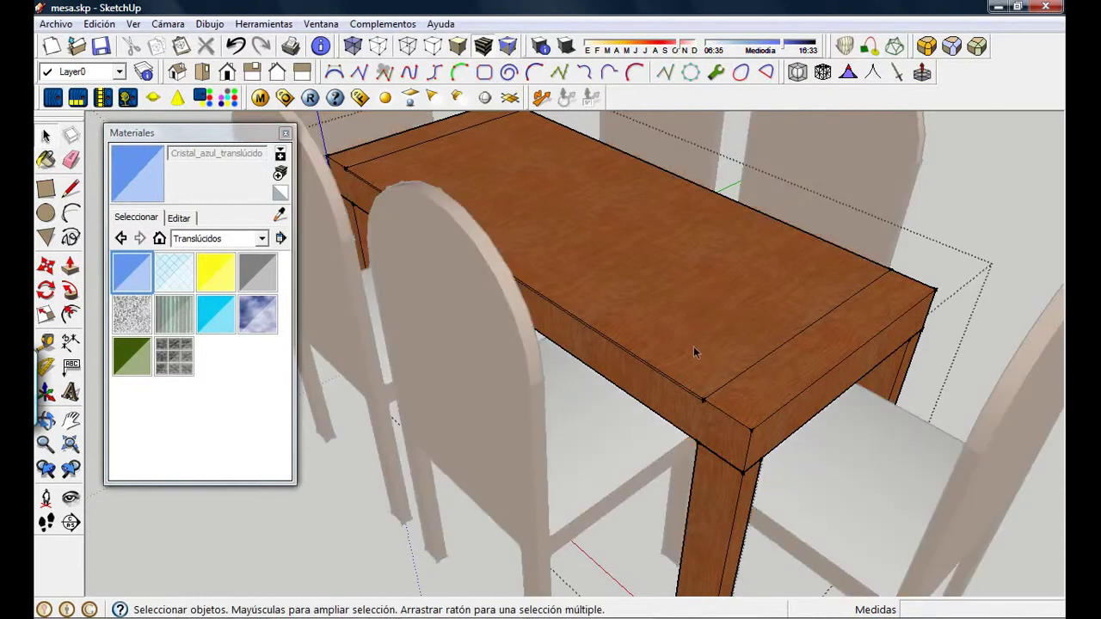
click(693, 346)
scroll(688, 370, up, 5)
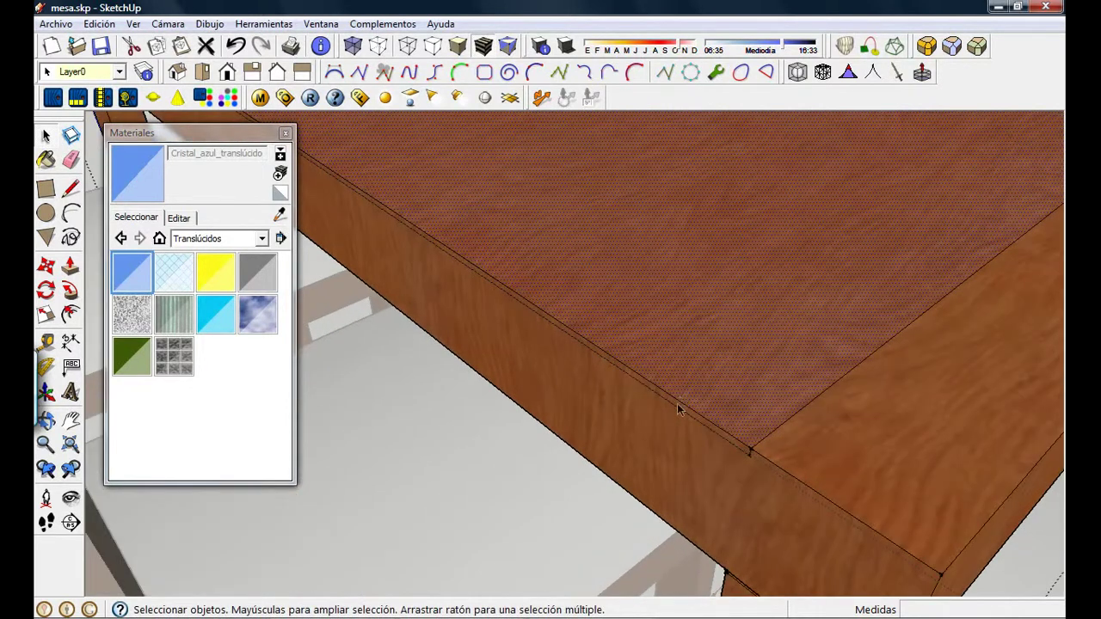
scroll(678, 410, up, 2)
scroll(704, 430, up, 2)
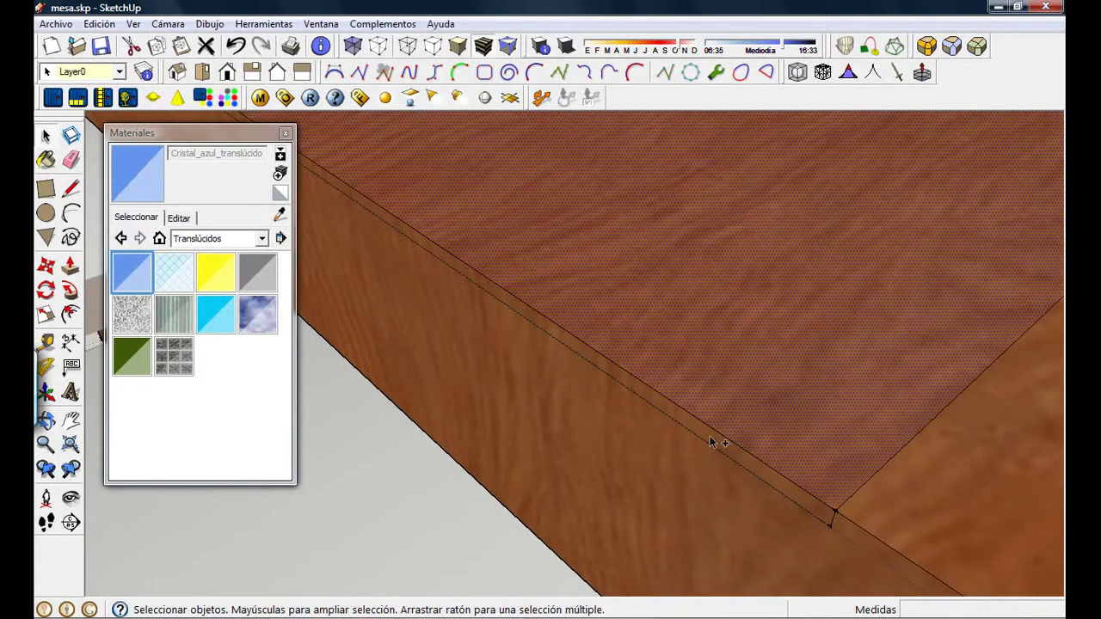
scroll(834, 336, down, 5)
middle_drag(928, 312, 490, 324)
scroll(527, 370, down, 5)
middle_drag(803, 498, 525, 369)
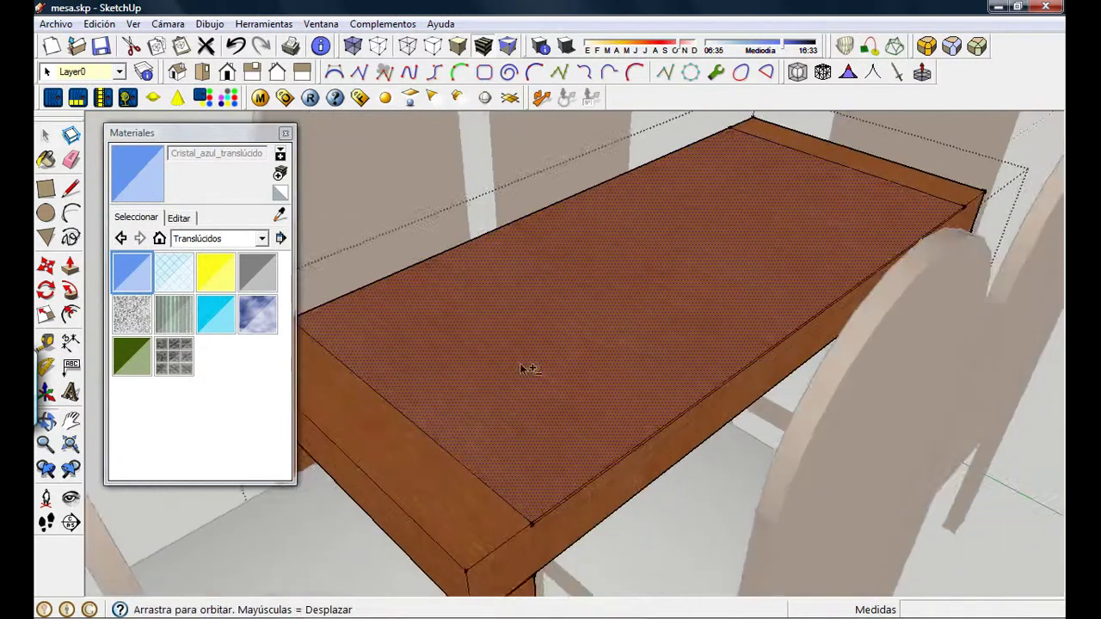
scroll(575, 494, up, 4)
scroll(572, 492, up, 3)
scroll(569, 490, up, 2)
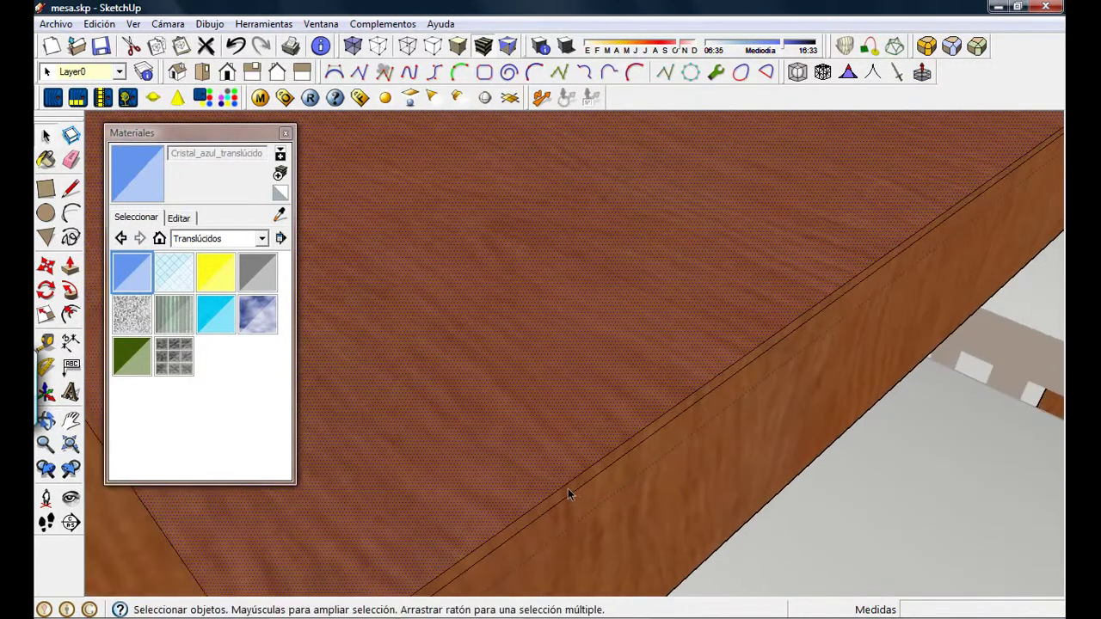
scroll(542, 385, down, 3)
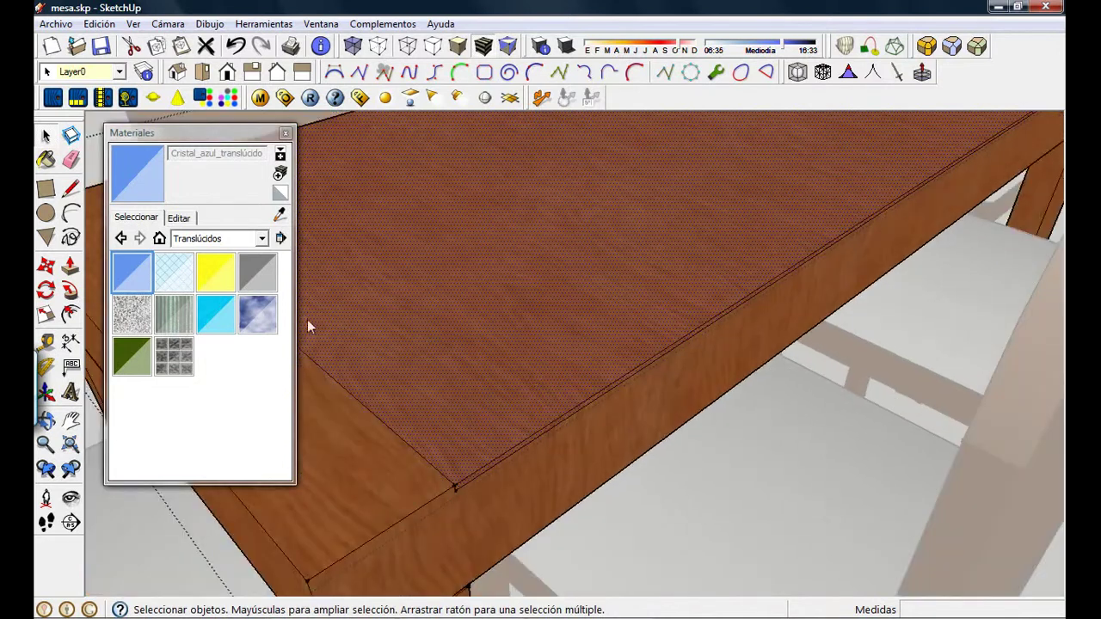
click(280, 214)
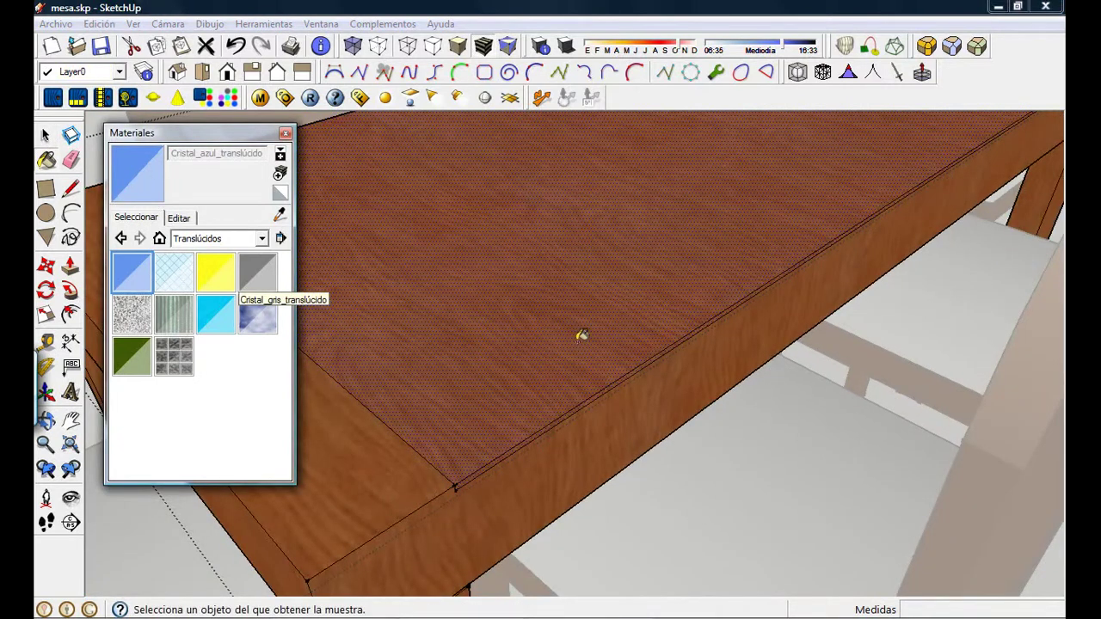
click(560, 322)
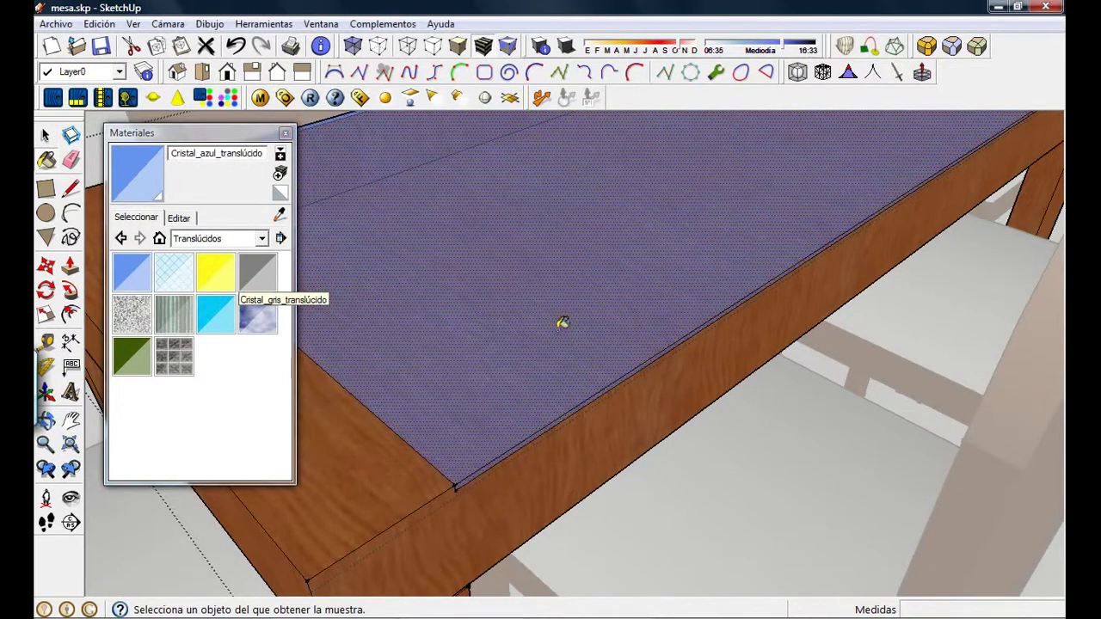
- Change the glass material's colour to a very pale, nearly white tint and set its opacity to 80
scroll(497, 318, down, 2)
scroll(495, 318, down, 2)
middle_drag(462, 316, 1023, 344)
mouse_move(769, 321)
middle_down()
mouse_move(714, 399)
mouse_move(710, 430)
mouse_move(727, 253)
mouse_move(710, 349)
middle_up()
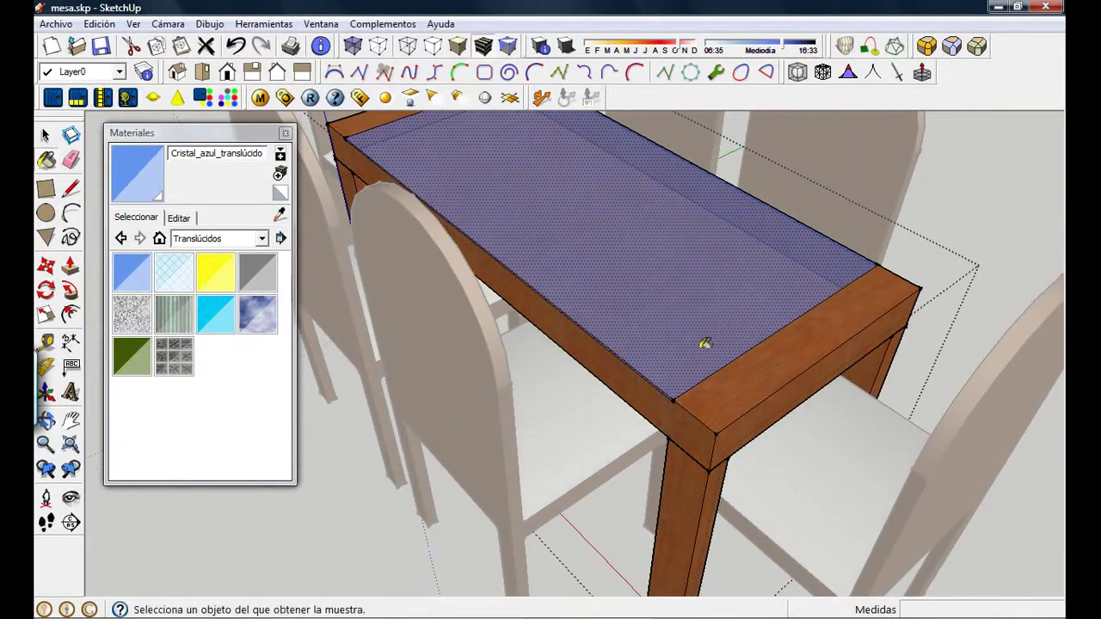
click(179, 218)
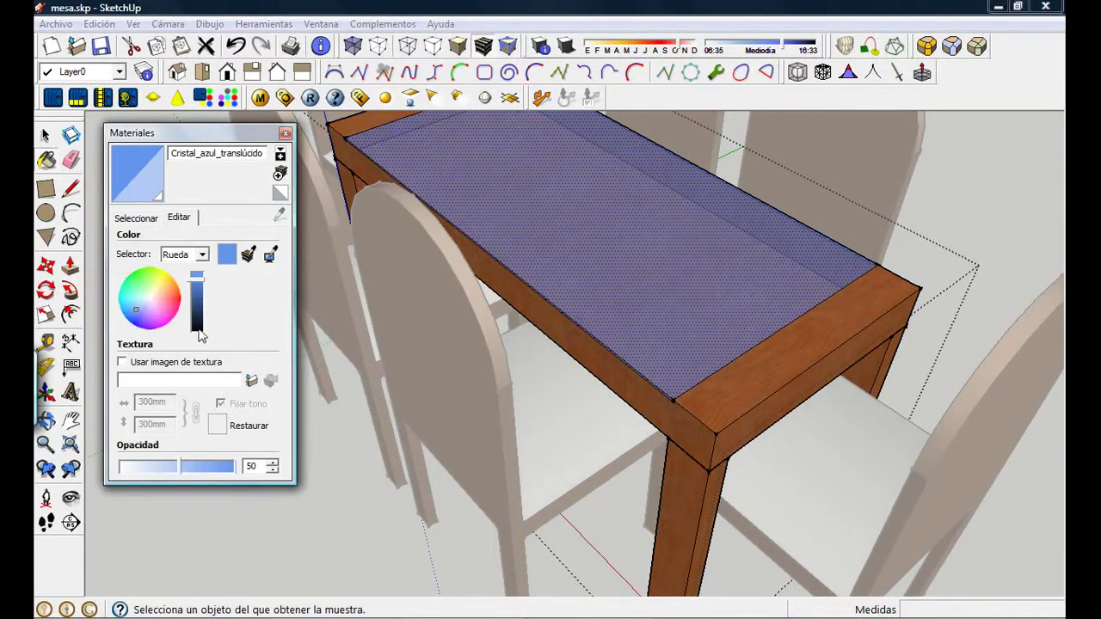
click(147, 301)
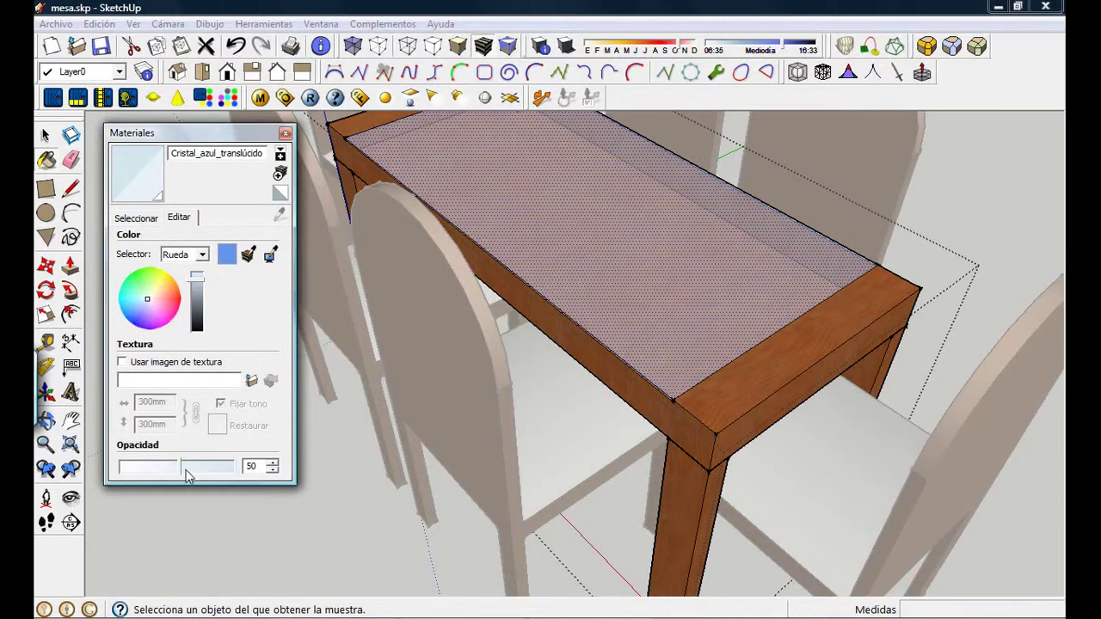
double_click(257, 470)
text(80)
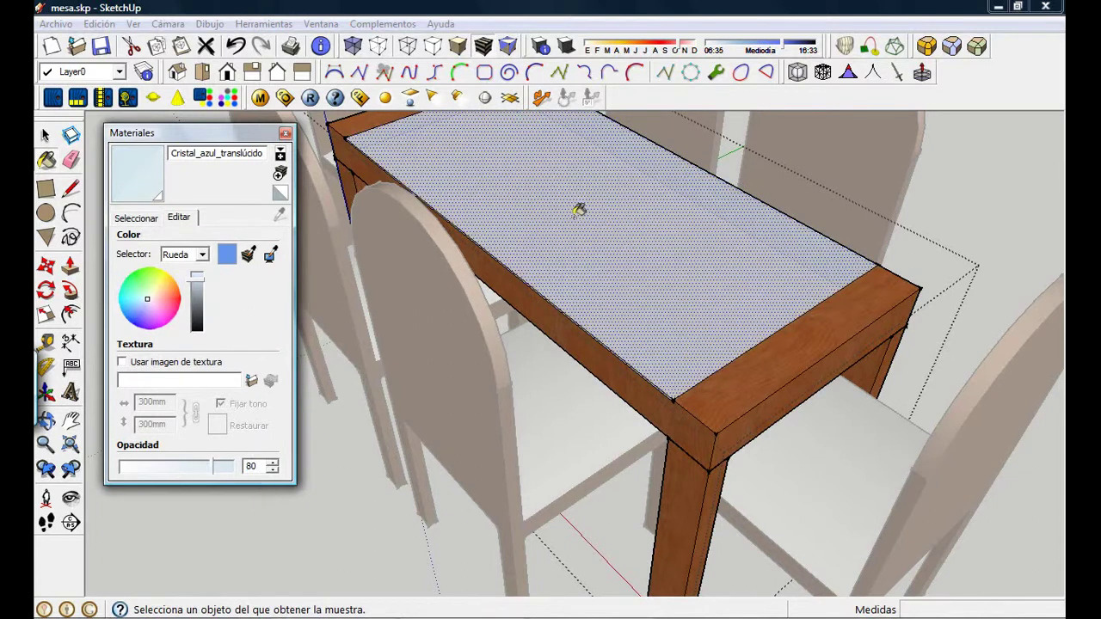
- Close the Materials window and leave the table's group
click(285, 134)
key(space)
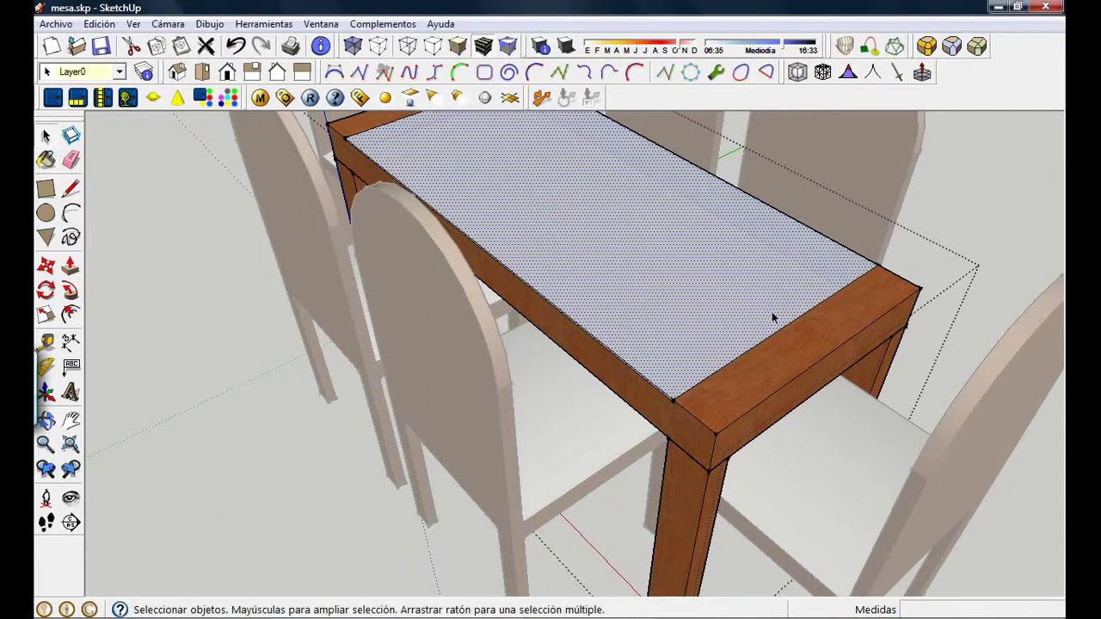
right_click(978, 217)
click(963, 231)
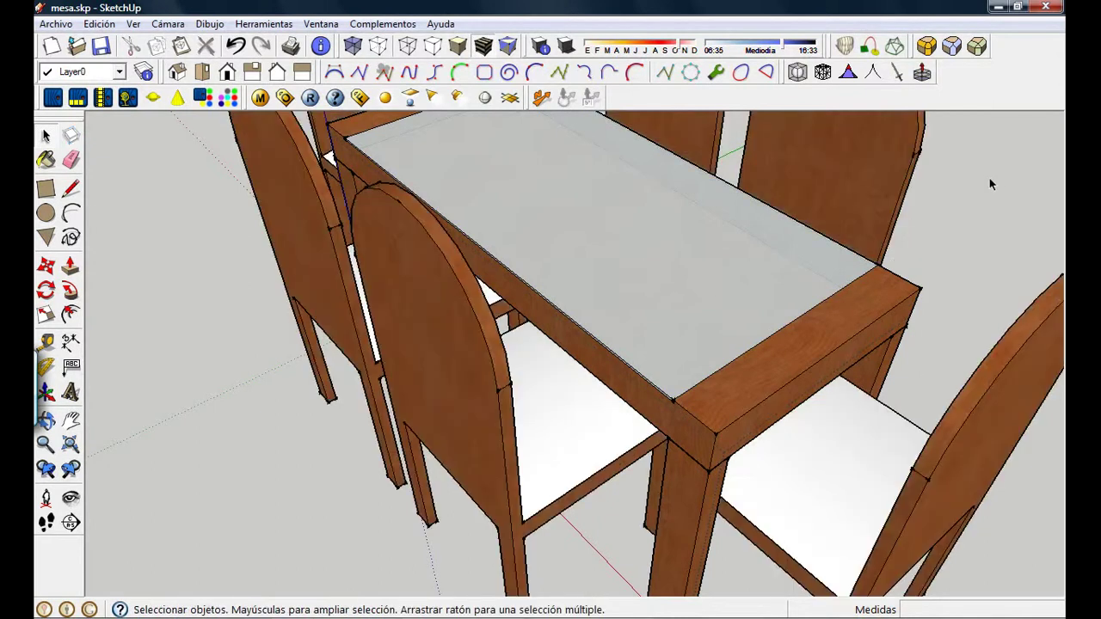
- Examine the glass tabletop and the wood texture on the table's frame from several distances and angles
scroll(871, 265, down, 5)
middle_drag(712, 298, 683, 303)
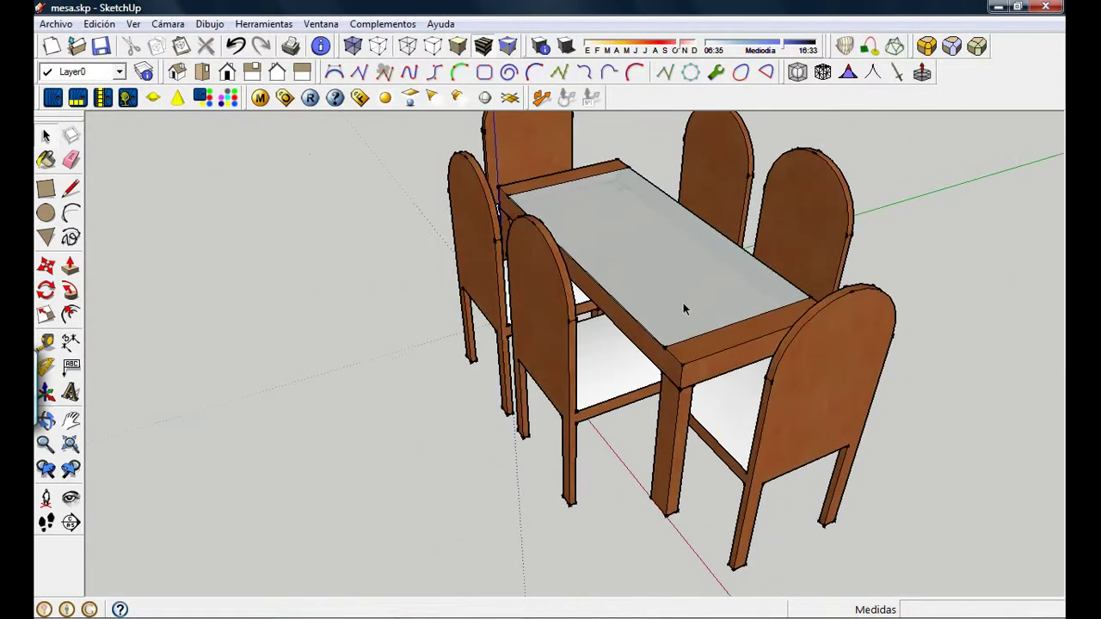
scroll(683, 302, up, 5)
scroll(676, 310, up, 2)
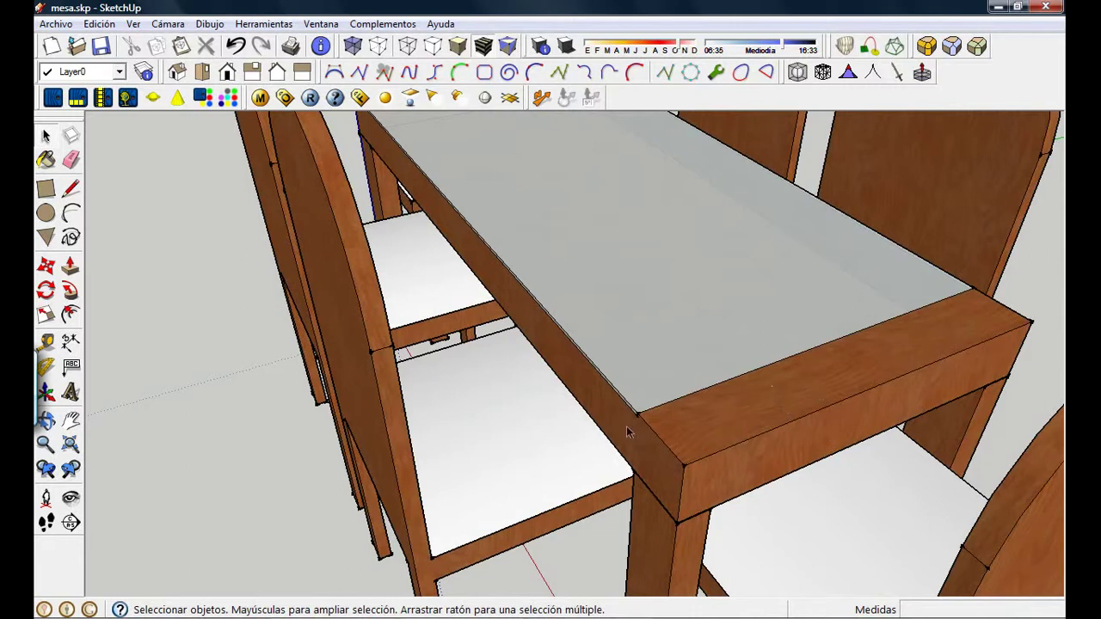
scroll(627, 433, down, 3)
middle_drag(631, 349, 687, 386)
scroll(672, 388, up, 3)
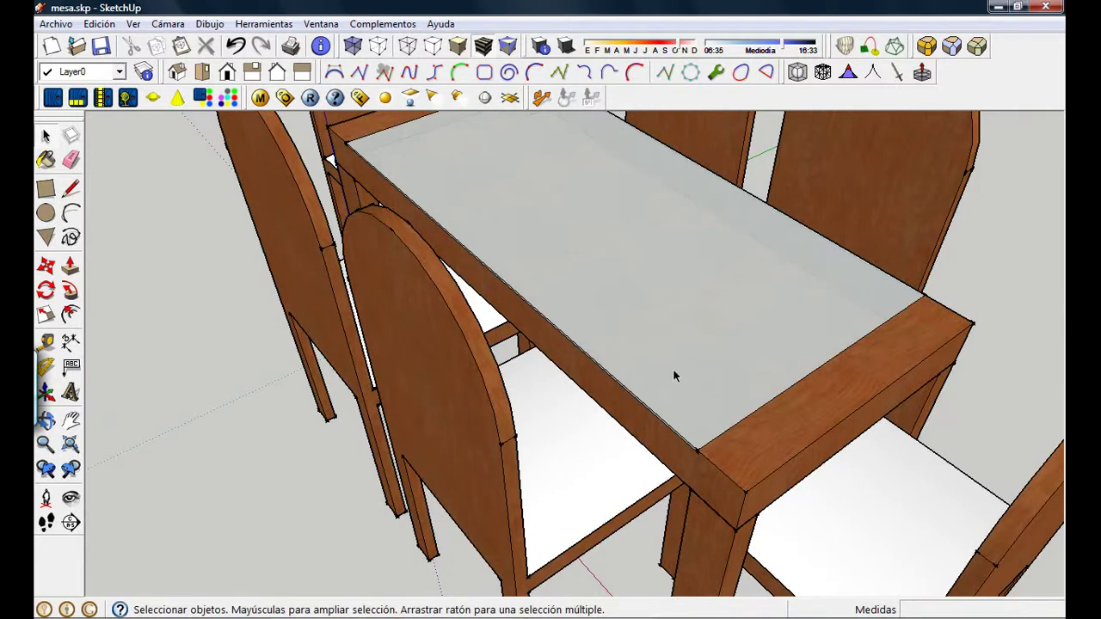
scroll(672, 368, up, 2)
click(818, 469)
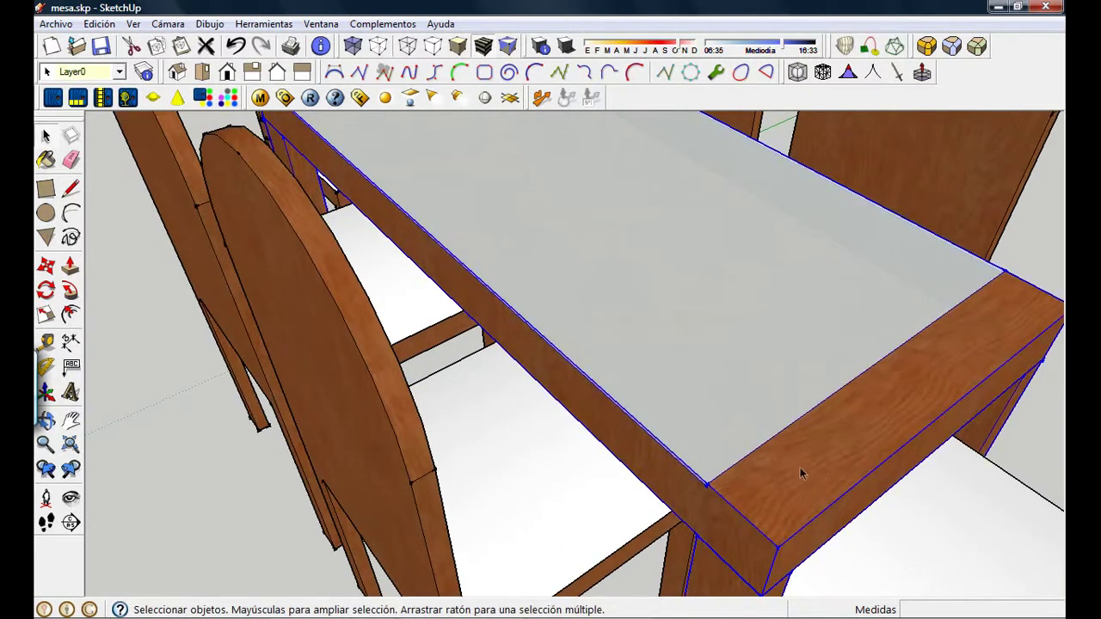
middle_drag(799, 467, 758, 468)
click(989, 296)
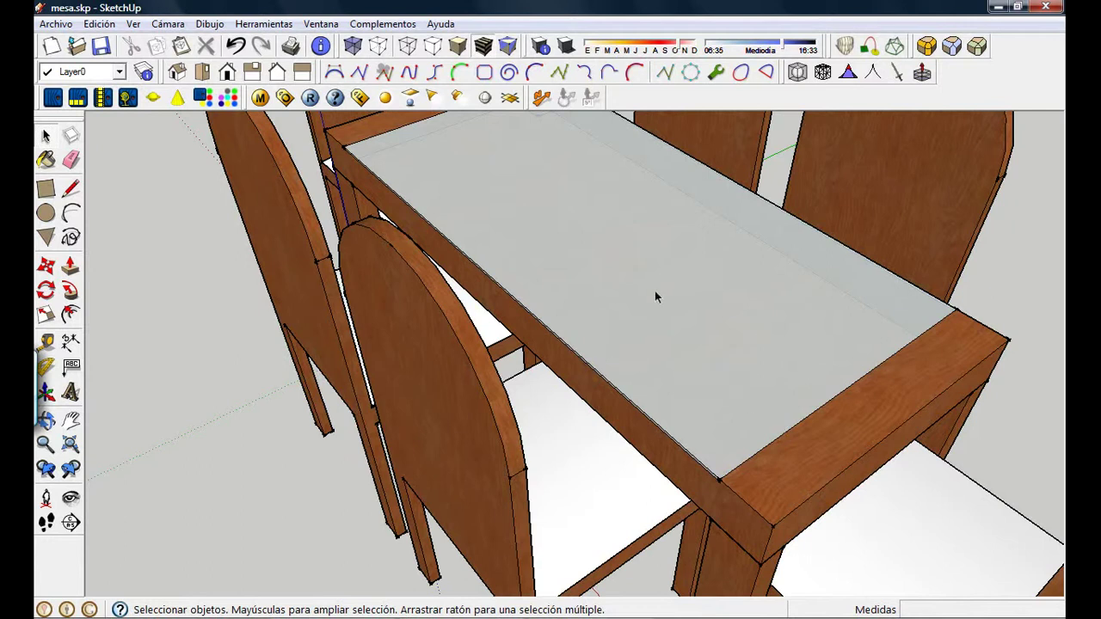
- Open the group of the chair at the table's near end and paint its seat with Moqueta_de_nudos from Moquetas y textiles
scroll(654, 290, down, 5)
middle_drag(526, 310, 469, 360)
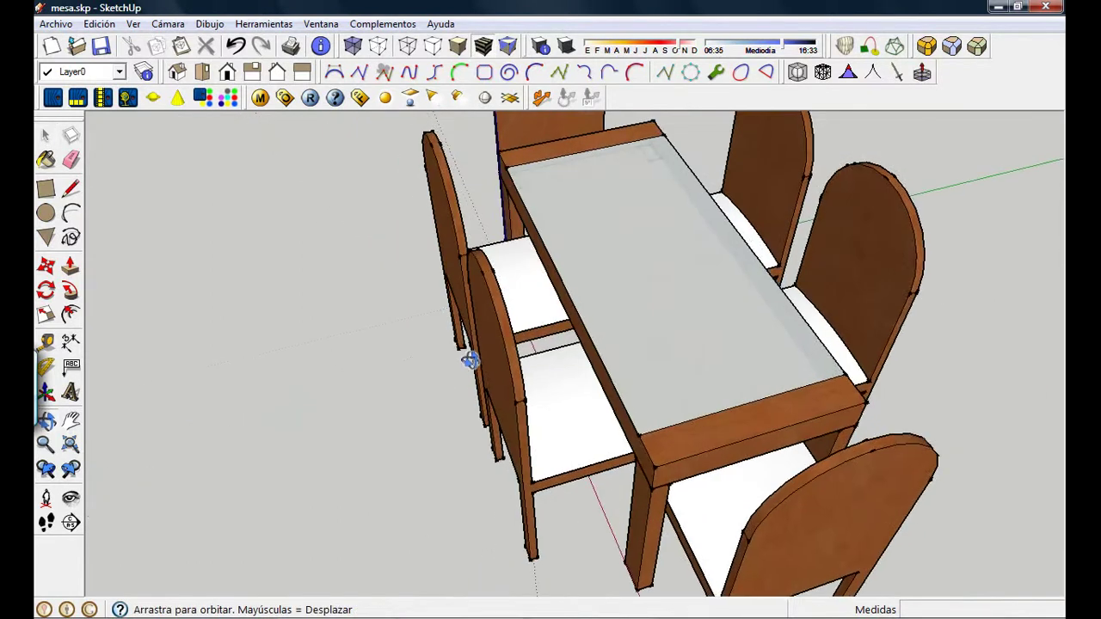
scroll(628, 353, down, 3)
scroll(554, 385, up, 3)
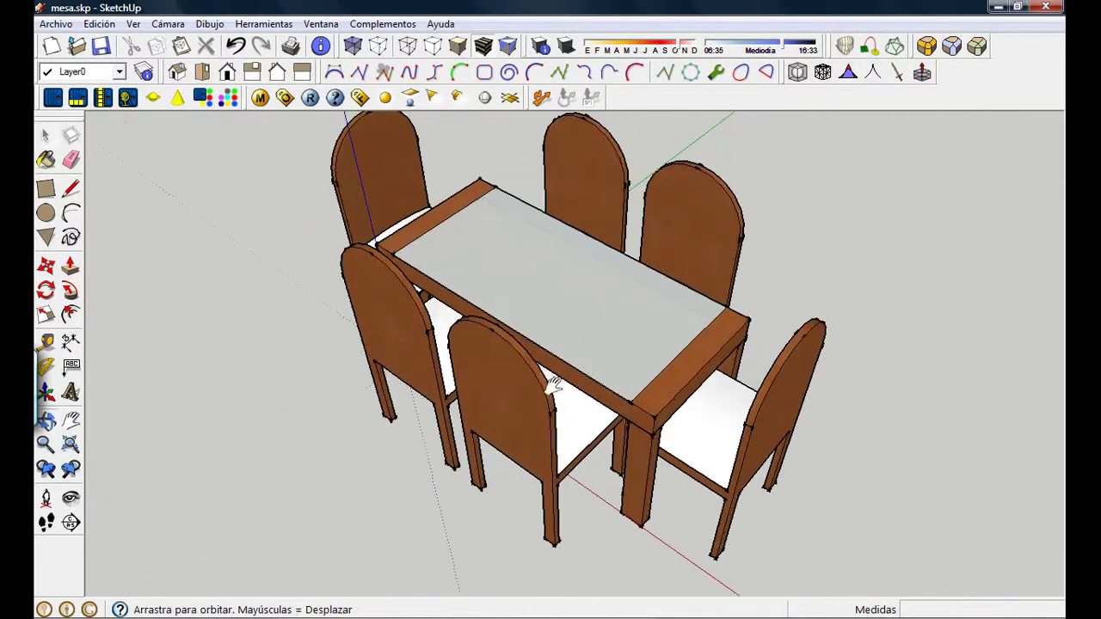
middle_drag(555, 385, 572, 408)
scroll(580, 421, up, 2)
double_click(655, 484)
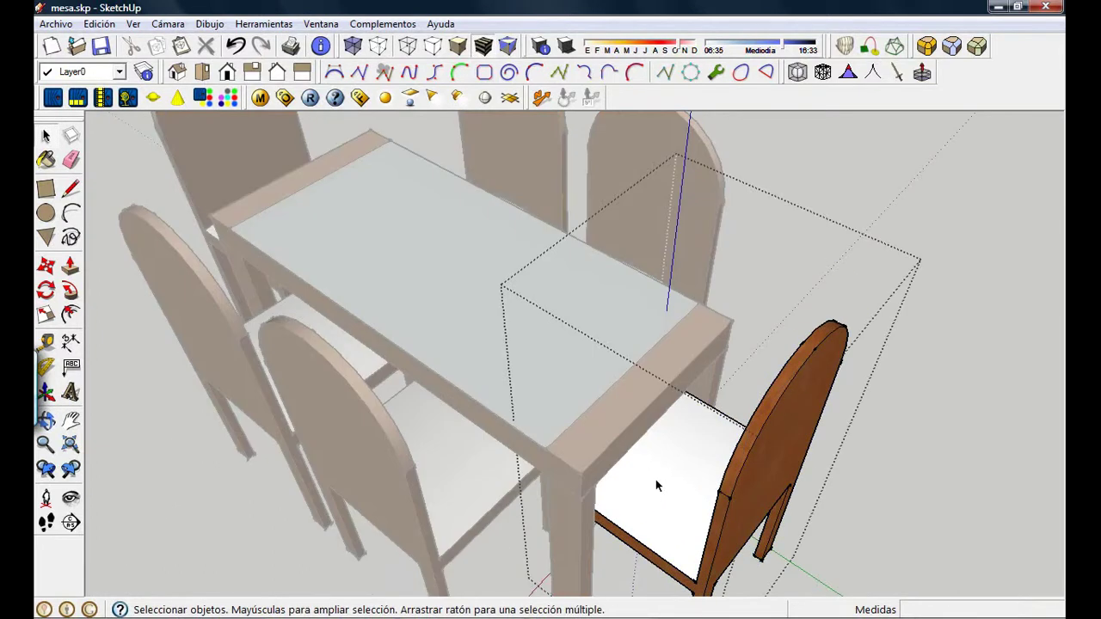
click(46, 159)
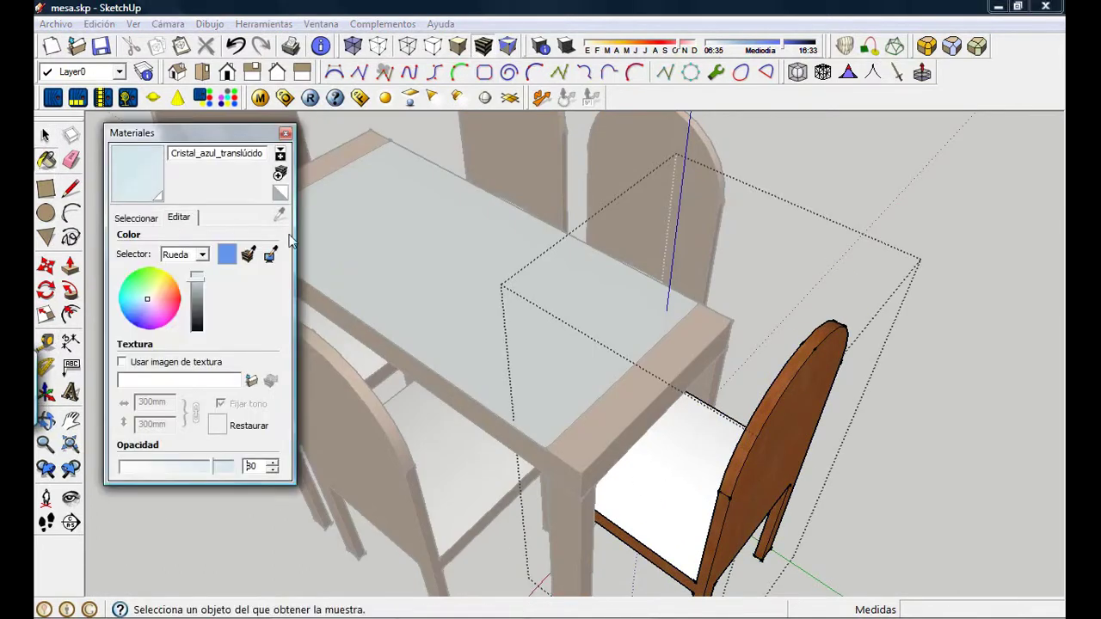
click(137, 218)
click(214, 241)
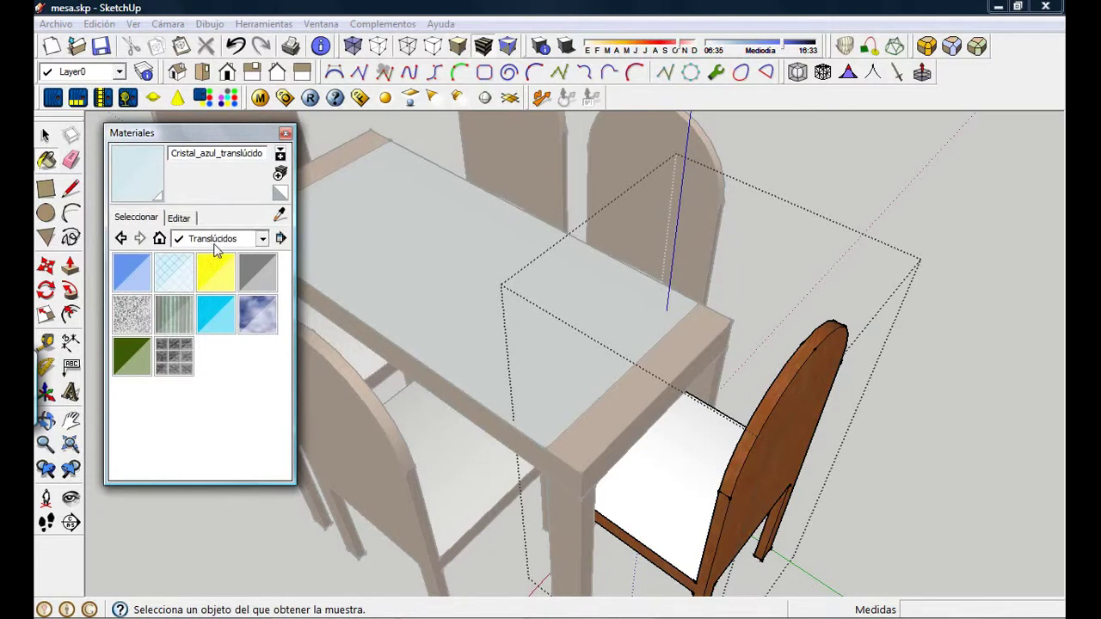
scroll(197, 387, up, 2)
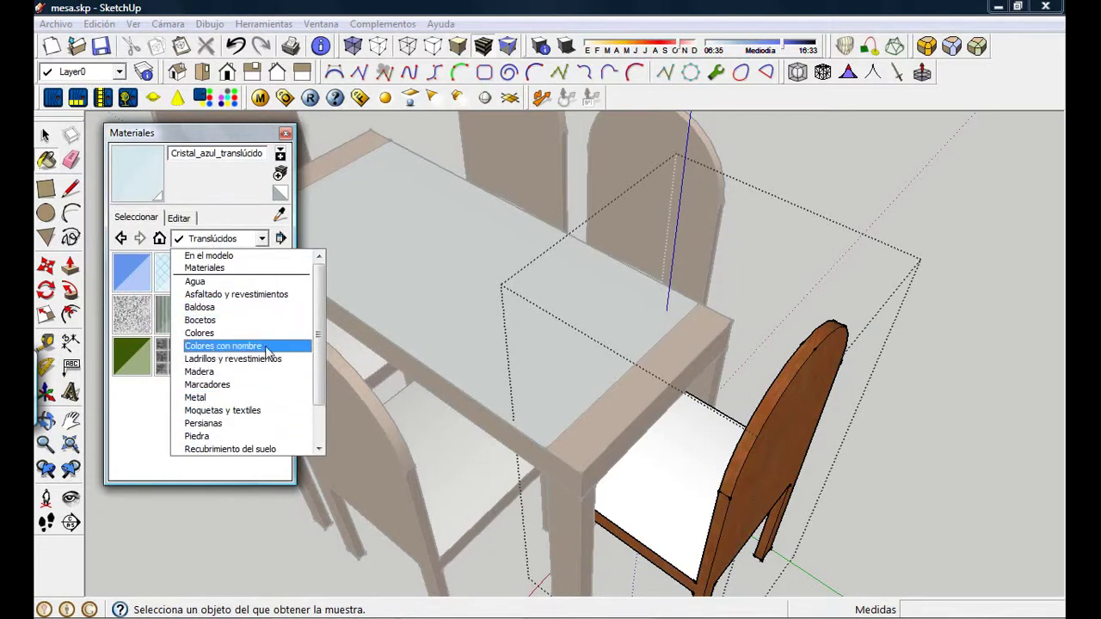
click(263, 410)
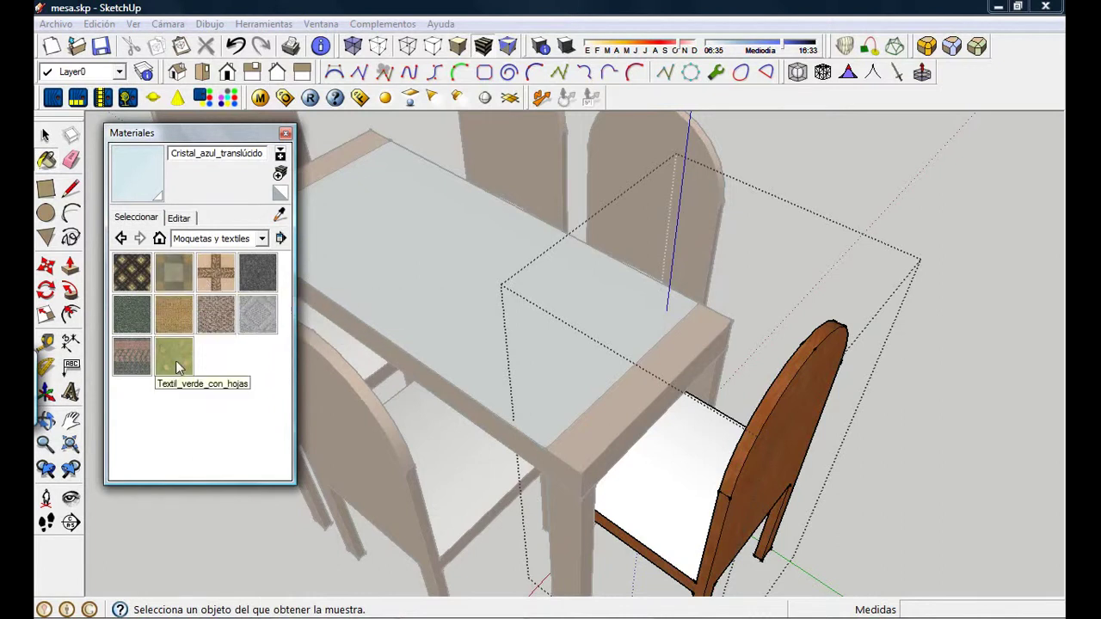
click(175, 319)
click(684, 476)
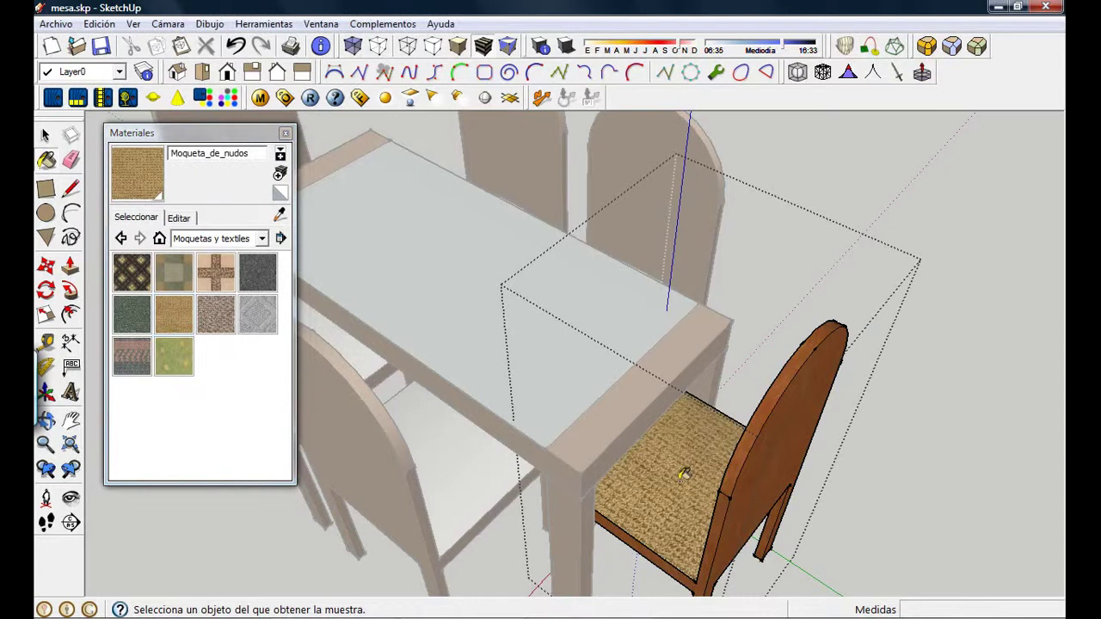
- Set the Moqueta_de_nudos texture's width to 100 mm with proportional height and close the Materials window
scroll(681, 486, up, 2)
scroll(684, 488, up, 1)
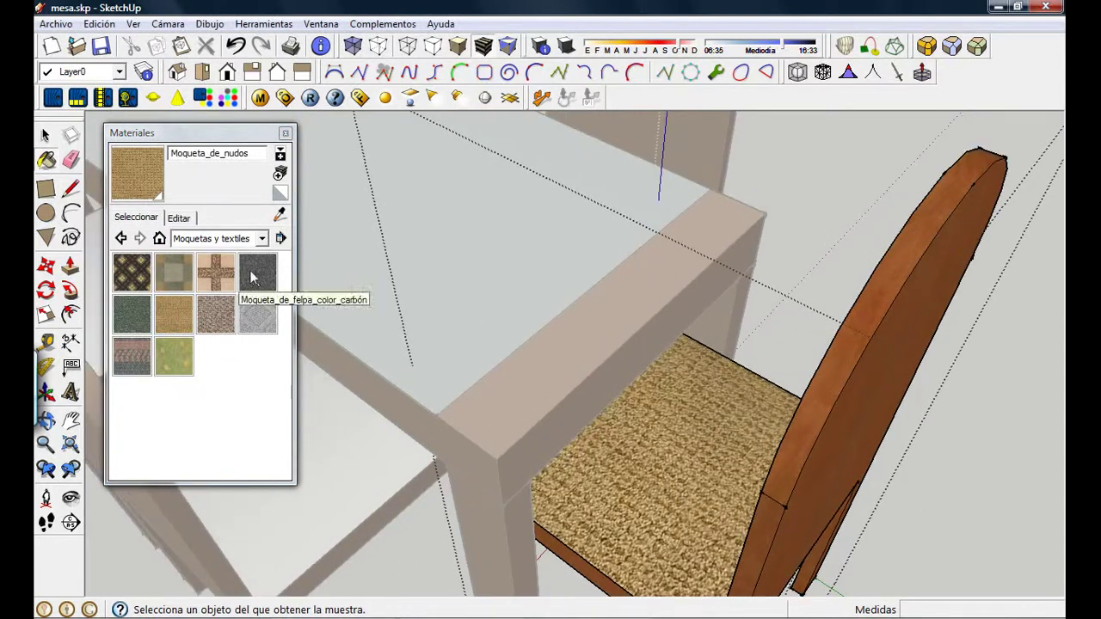
click(179, 217)
double_click(175, 401)
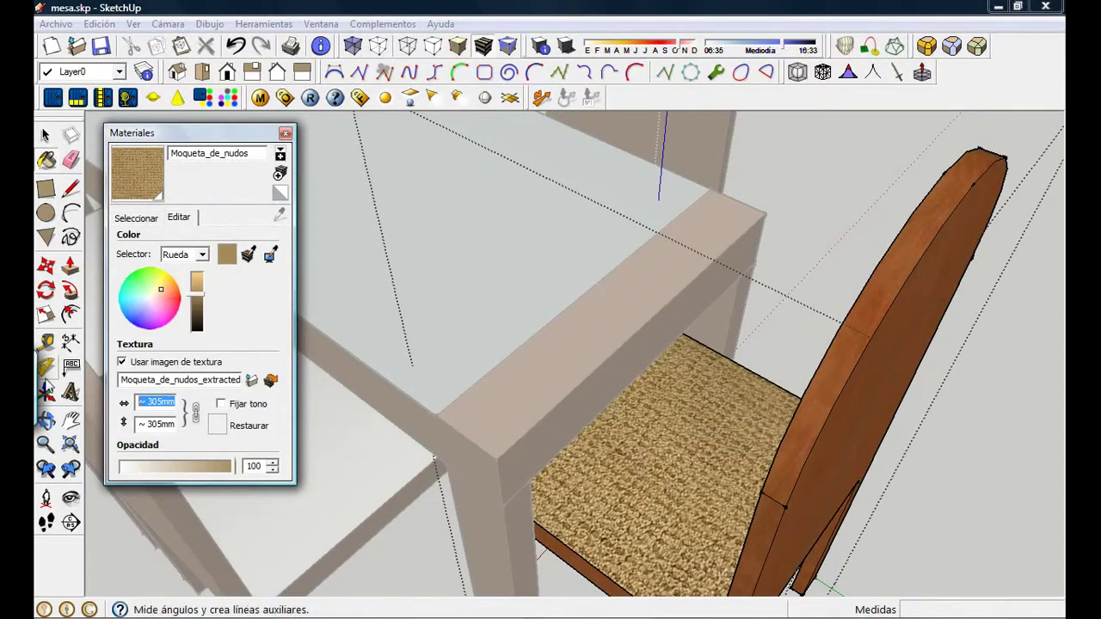
text(100)
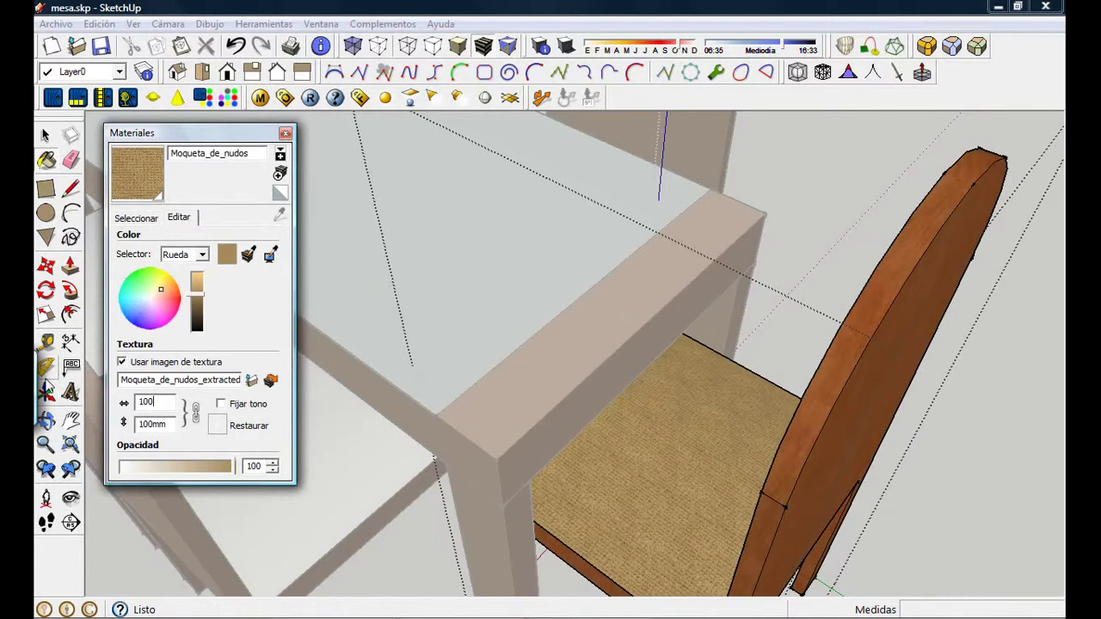
key(Tab)
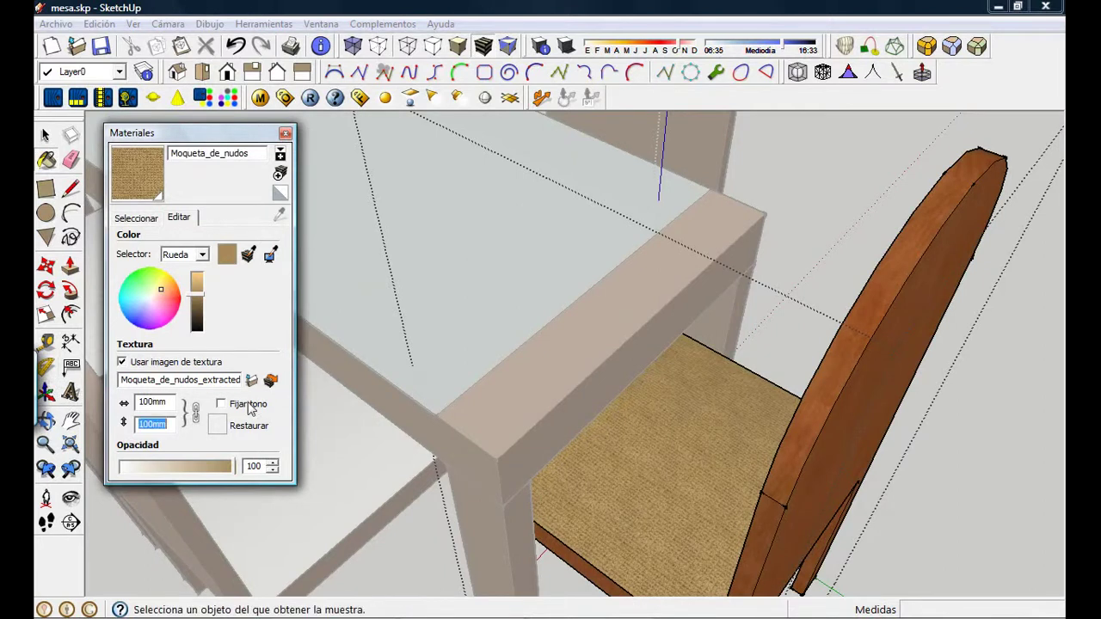
click(285, 133)
- Open the nearest chair along the table's adjacent long side and paint its seat with Moqueta_de_nudos
click(46, 135)
double_click(250, 450)
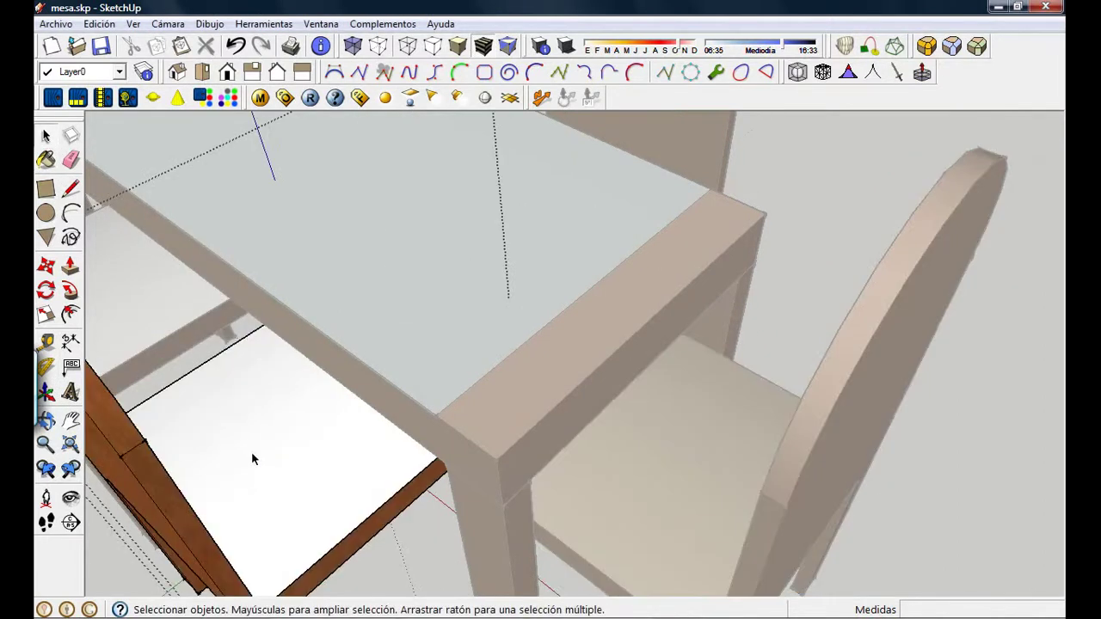
click(156, 407)
click(46, 160)
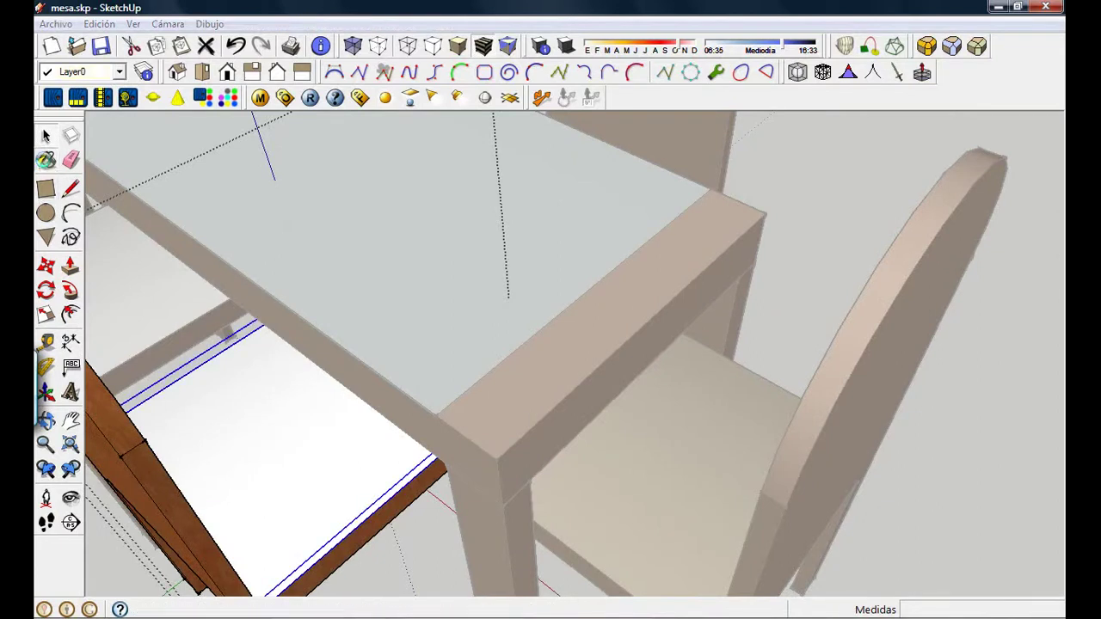
click(322, 446)
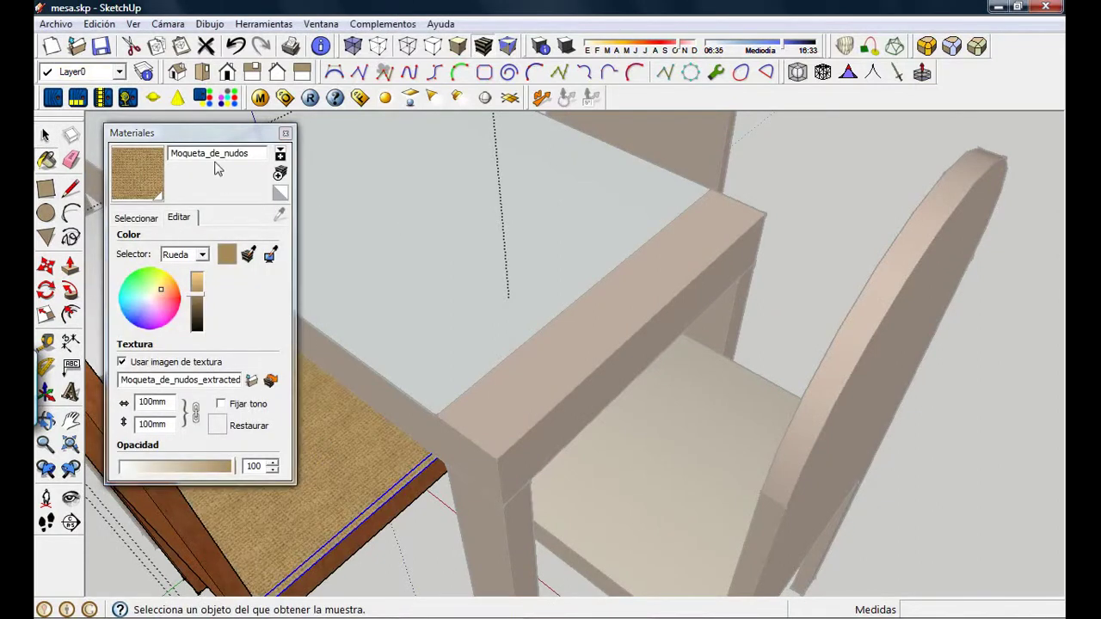
- Move the Materials window clear of the chairs and paint the second chair's seat on the same long side with Moqueta_de_nudos
drag(211, 137, 879, 157)
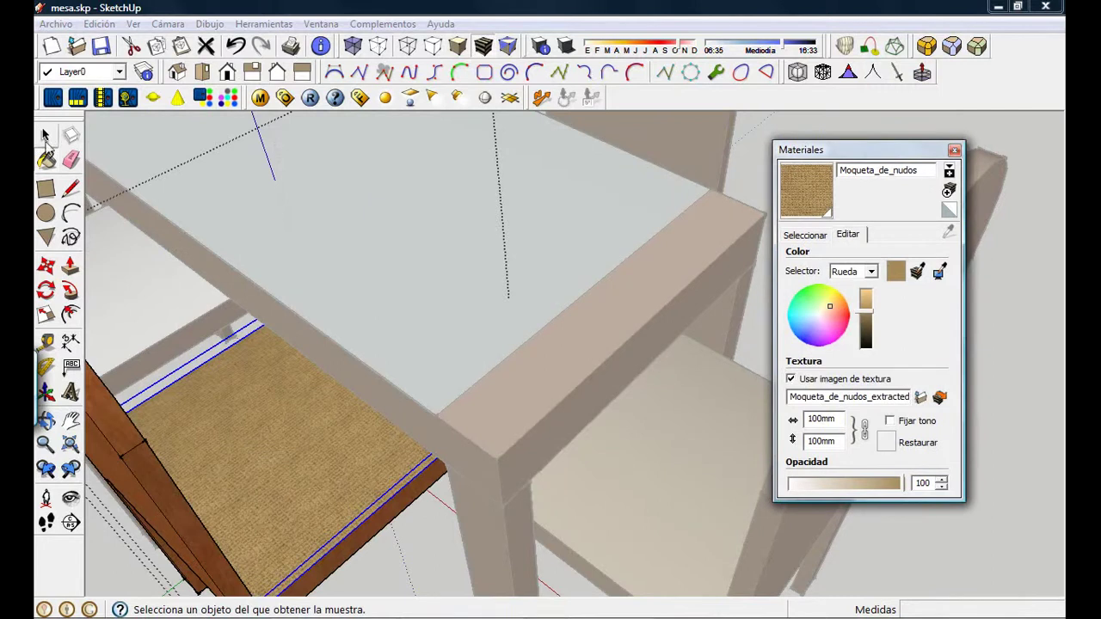
click(46, 135)
click(112, 249)
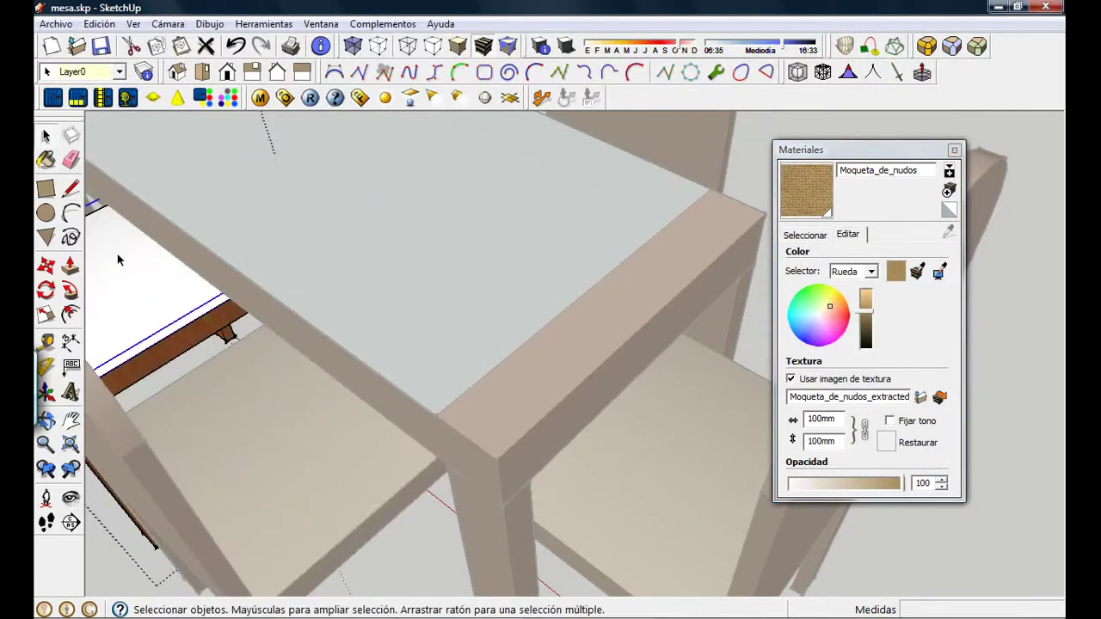
click(807, 204)
click(126, 262)
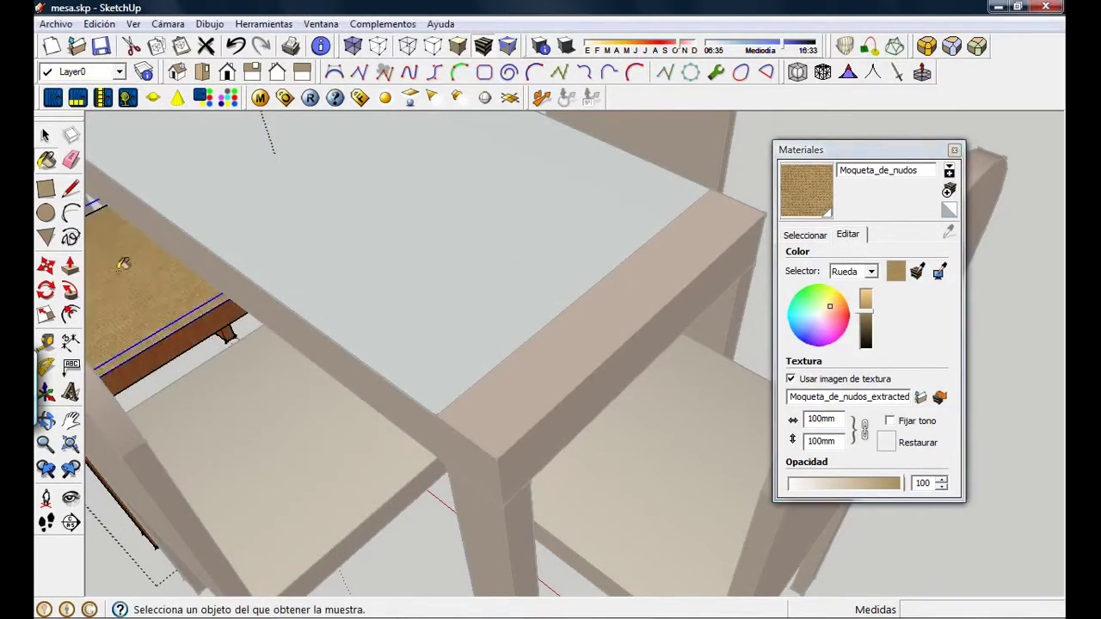
- Open the chair at the table's opposite end, paint its seat with Moqueta_de_nudos, and leave its group
scroll(126, 276, down, 3)
mouse_move(129, 281)
shift+middle_down()
mouse_move(357, 331)
mouse_move(386, 508)
mouse_move(523, 351)
mouse_move(559, 344)
shift+middle_up()
click(46, 135)
double_click(392, 424)
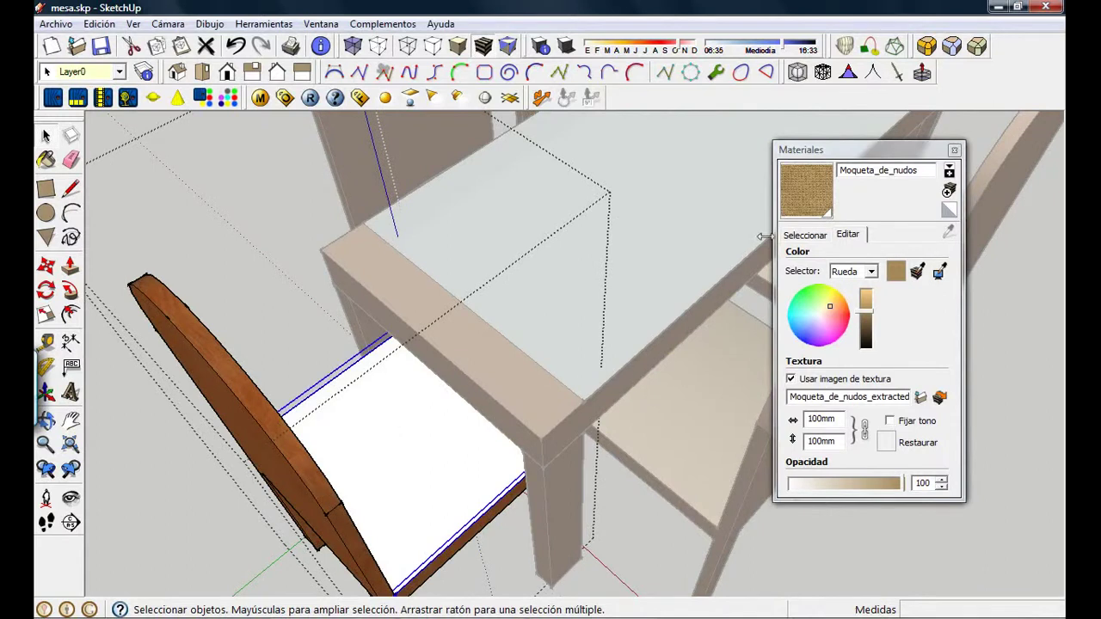
key(b)
click(399, 465)
key(space)
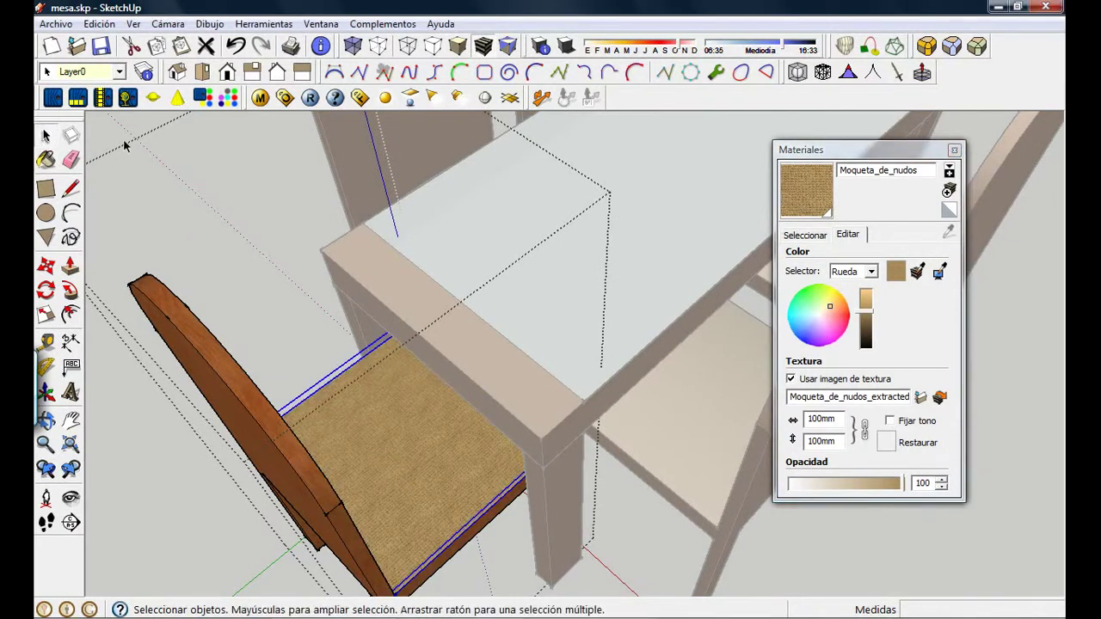
click(167, 216)
- Open the nearer chair on the remaining long side of the table and paint its white seat with Moqueta_de_nudos
scroll(167, 216, down, 5)
middle_drag(135, 238, 649, 295)
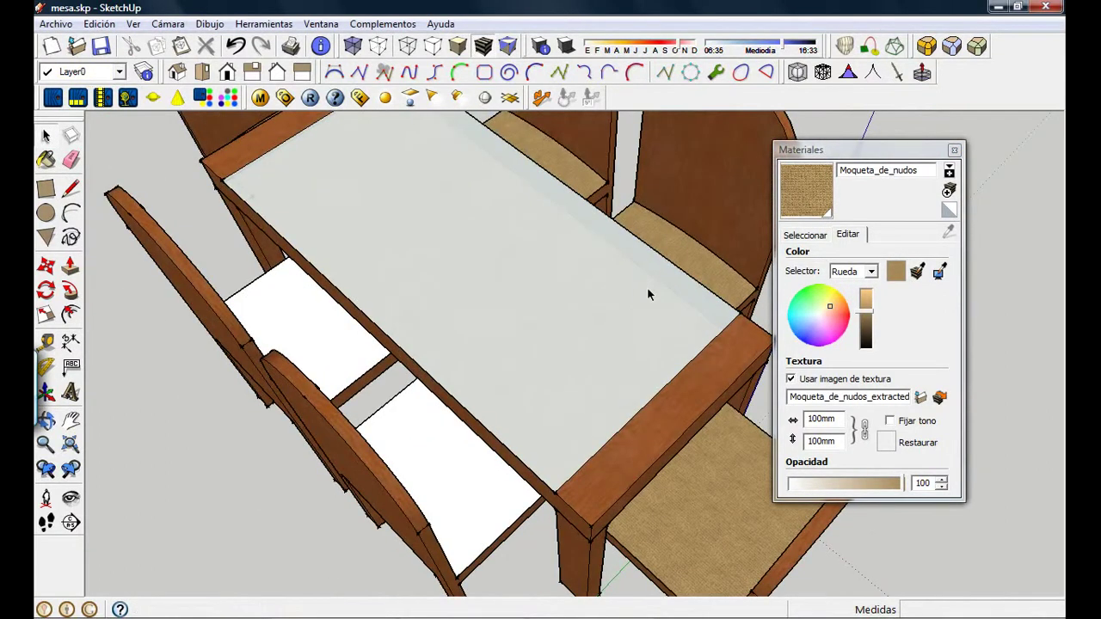
double_click(440, 473)
click(822, 205)
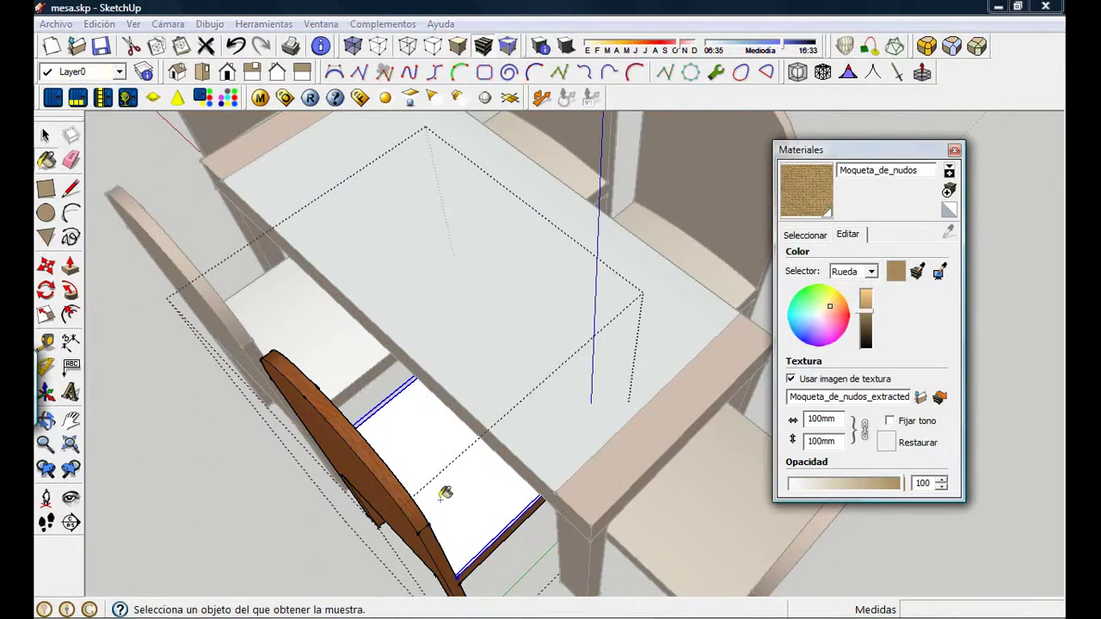
click(445, 491)
- Paint the last white chair seat with Moqueta_de_nudos, then close the Materials window and leave the chair's group
click(47, 134)
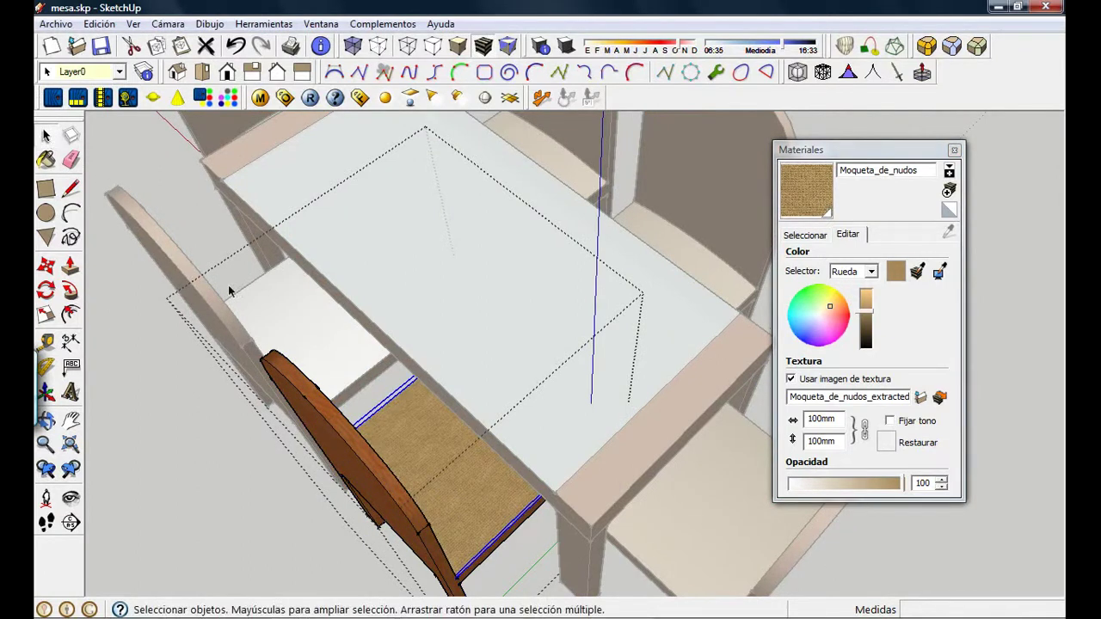
double_click(179, 254)
click(806, 184)
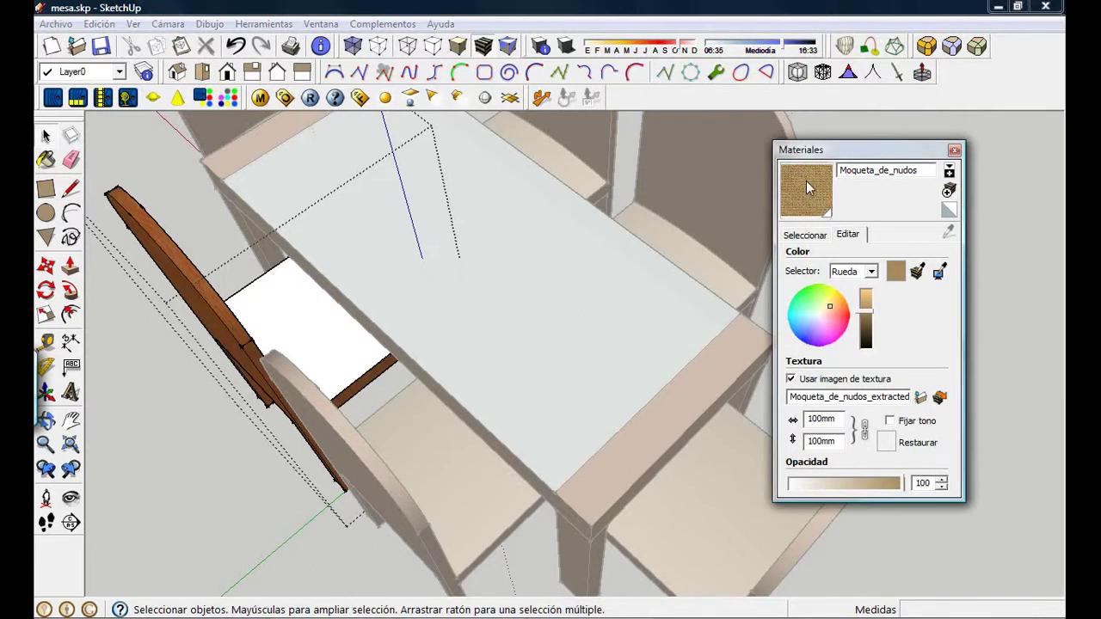
click(301, 316)
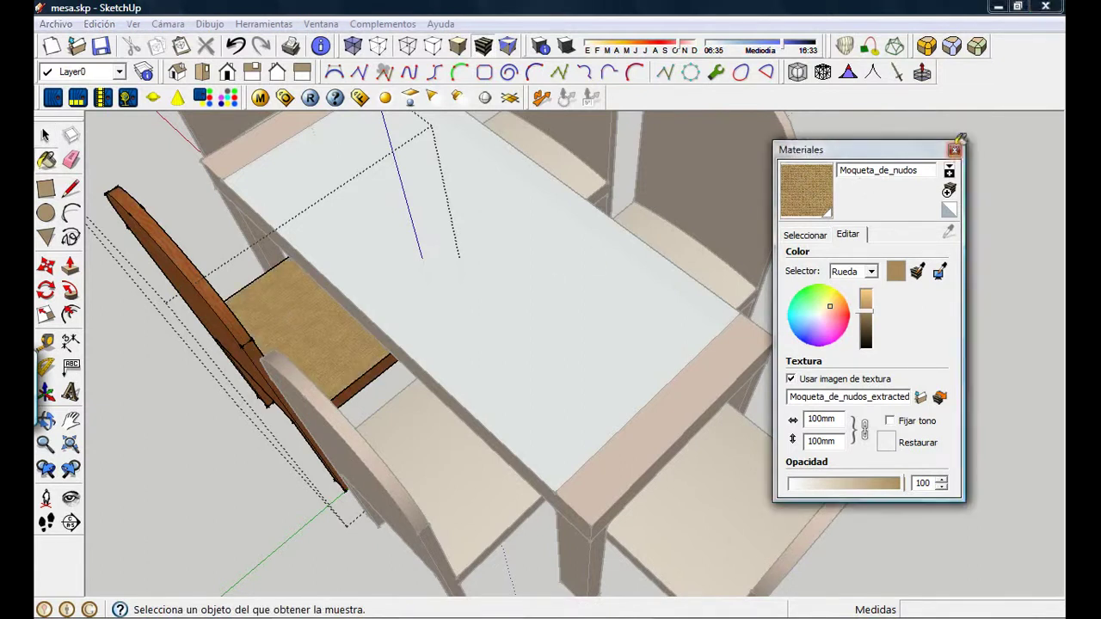
click(954, 150)
click(45, 134)
click(252, 414)
- Select the table and all six chairs and combine them into a single group
scroll(563, 361, down, 3)
middle_drag(562, 361, 349, 295)
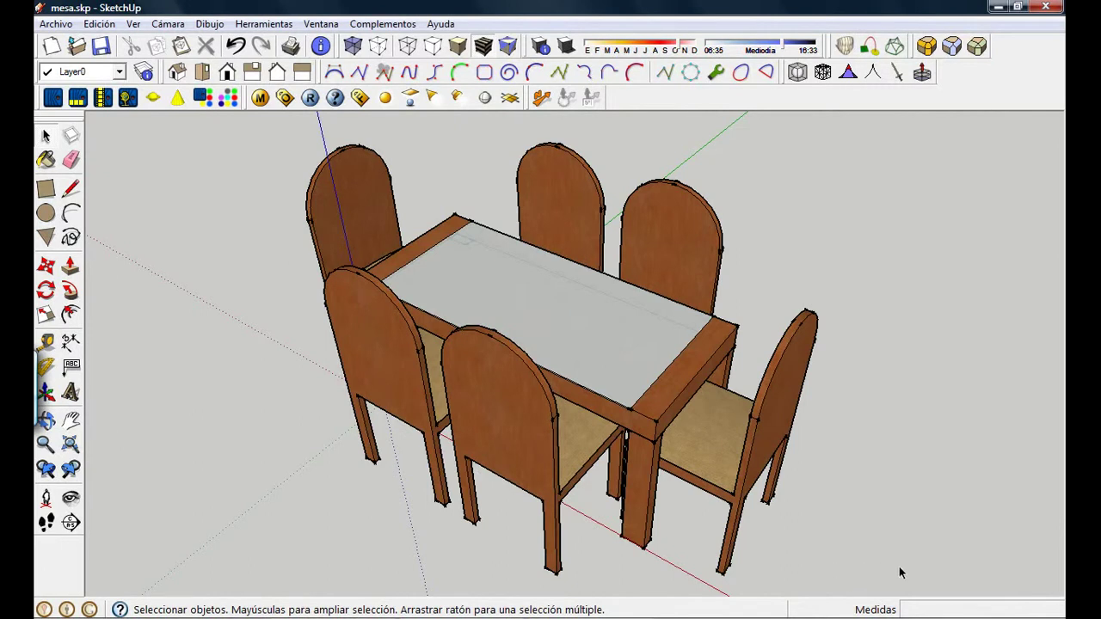
drag(908, 566, 191, 127)
right_click(543, 297)
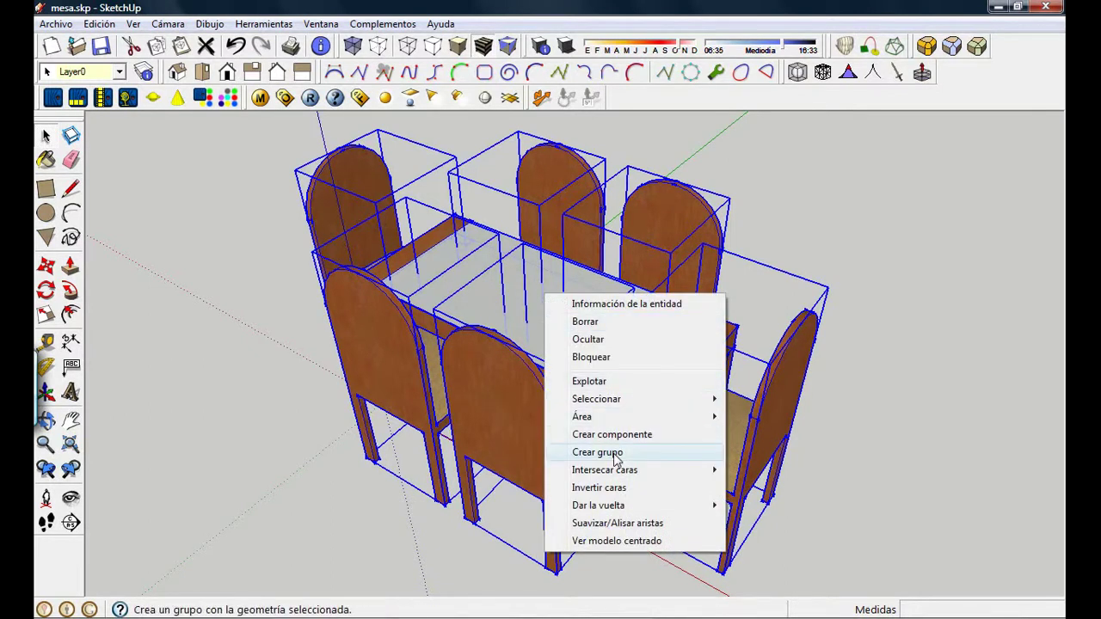
click(615, 452)
click(895, 242)
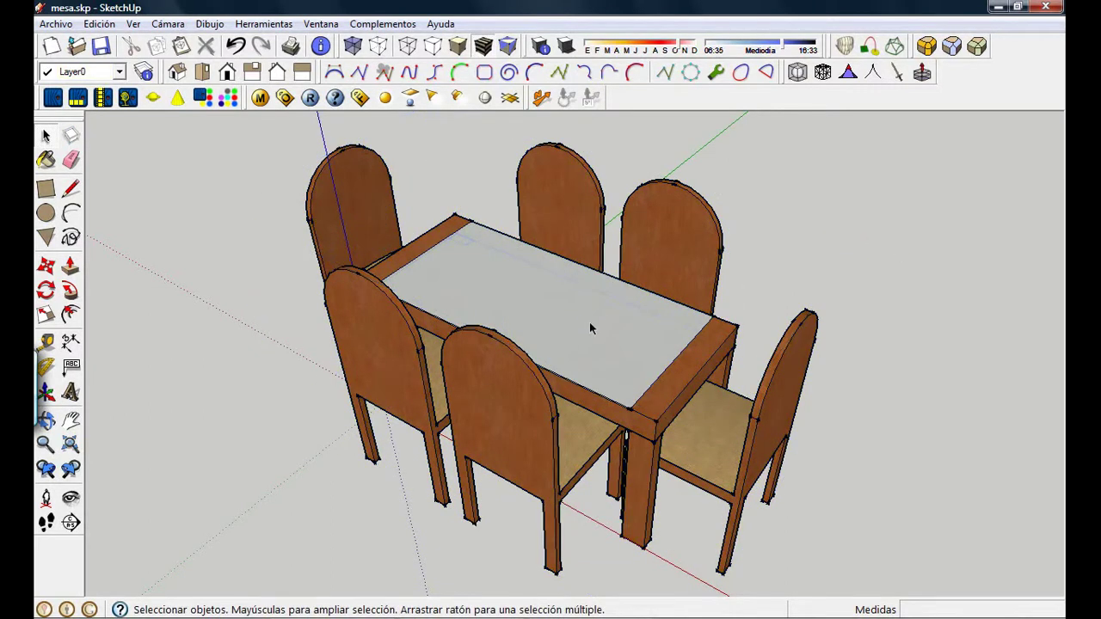
- Try to move the grouped dining set as one object
click(455, 249)
click(46, 265)
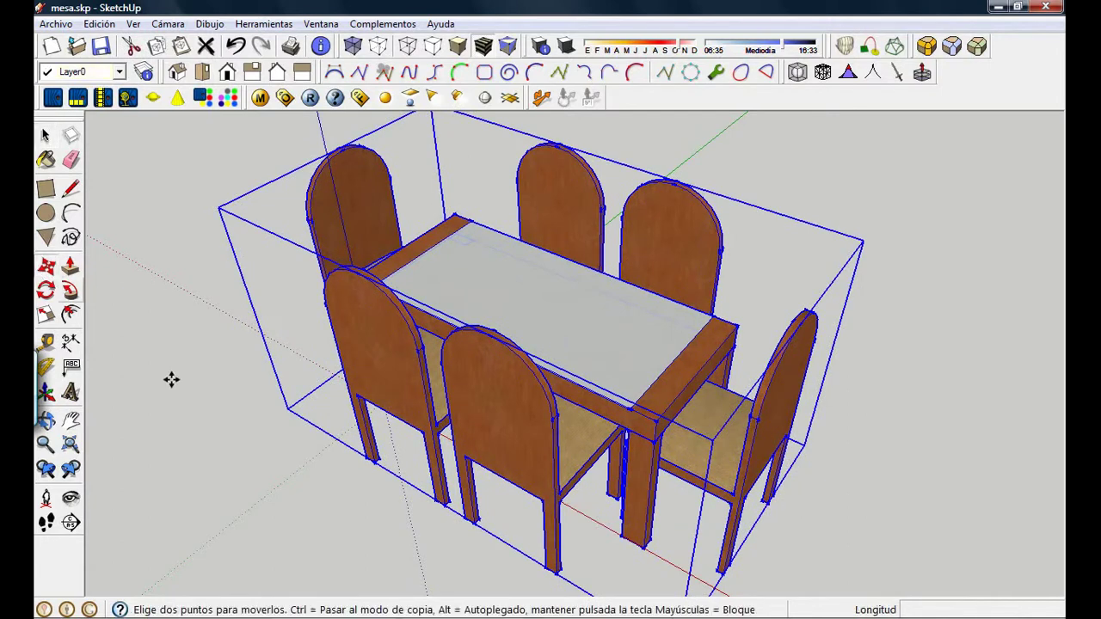
click(291, 432)
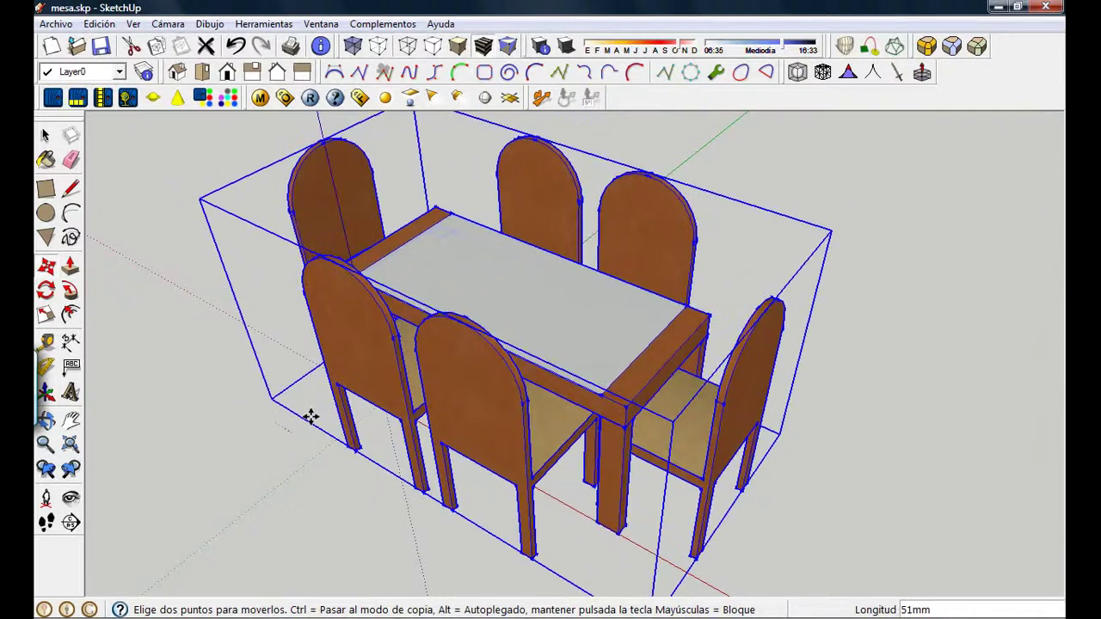
click(356, 437)
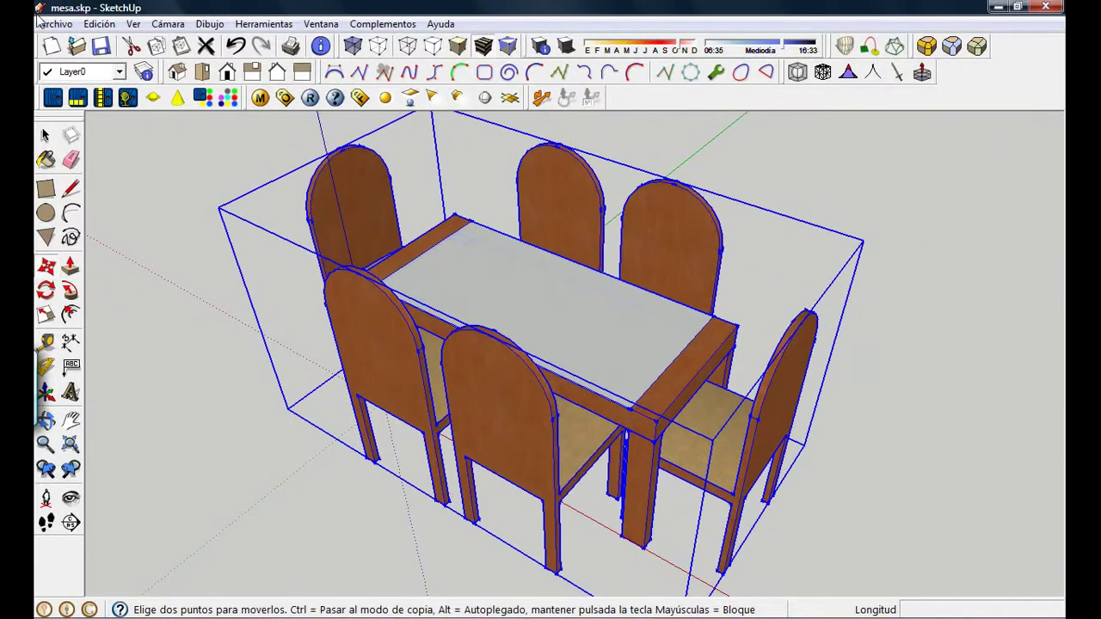
- Save a copy of the model as mesa_comedor in the modelos folder and deselect the dining set
click(53, 23)
click(76, 101)
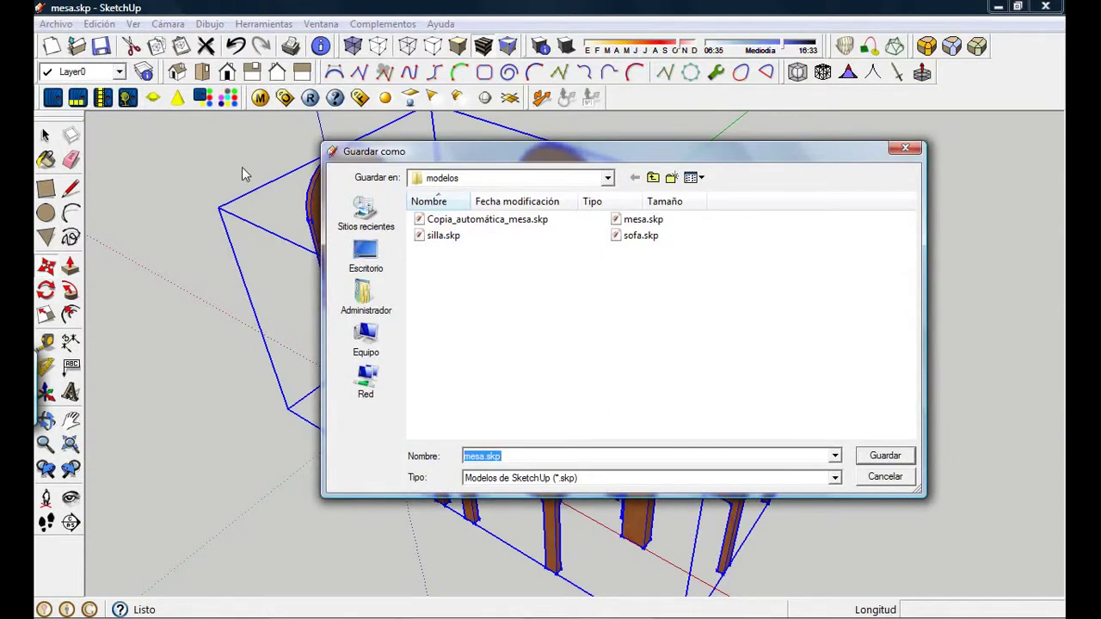
text(mesa_comedor)
key(Return)
click(46, 135)
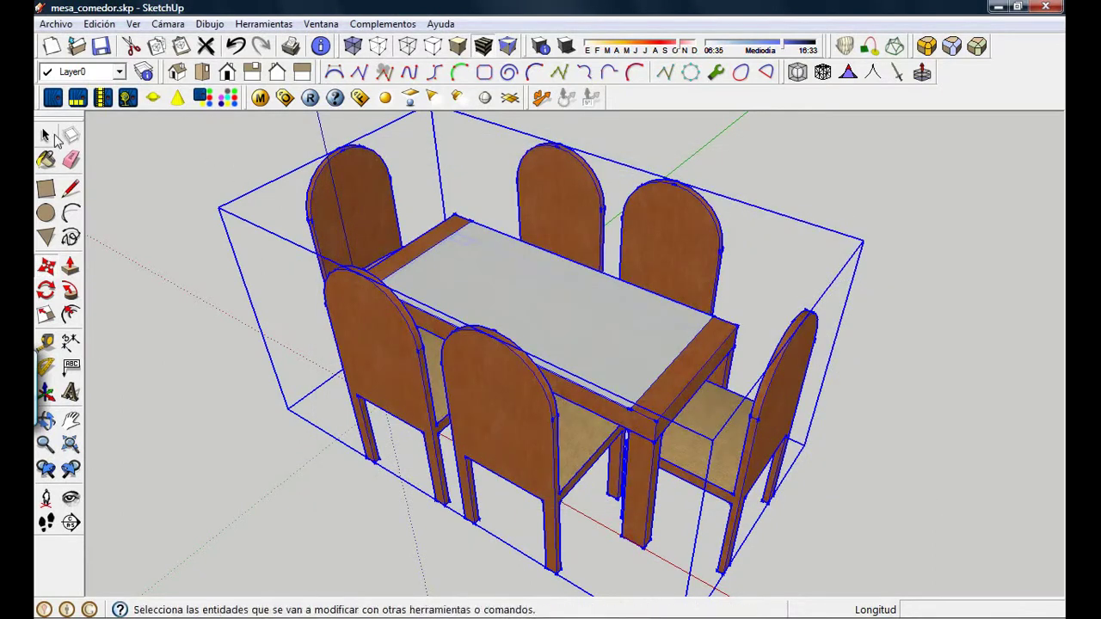
click(731, 158)
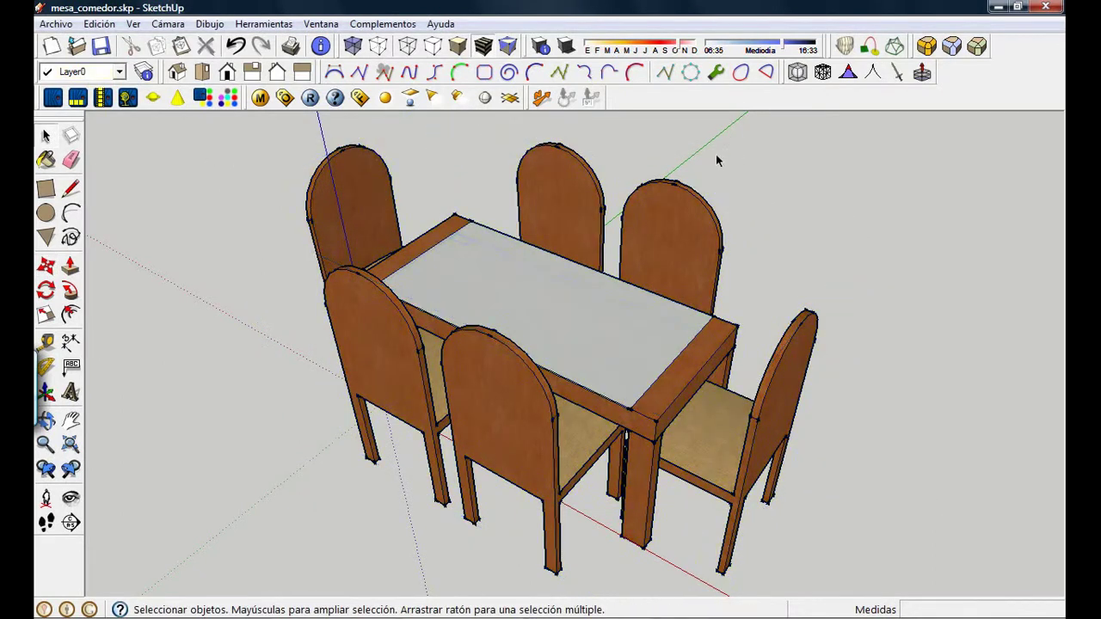